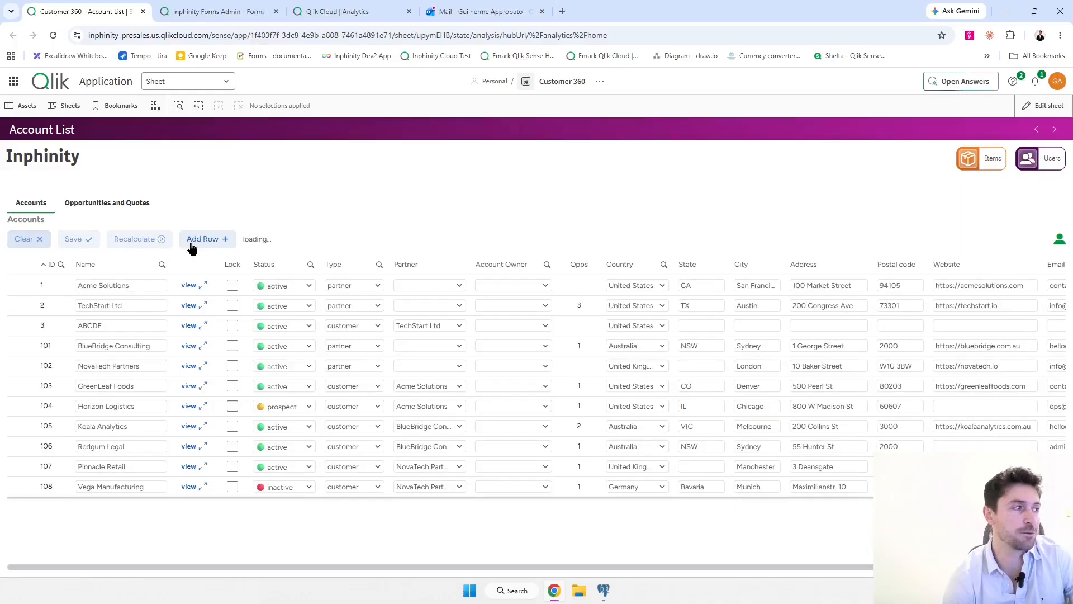
Switch to pgAdmin to look at the accounts table in the CRM database, and return to the Customer 360 app.
{"action": "left_click", "coordinate": [603, 590]}
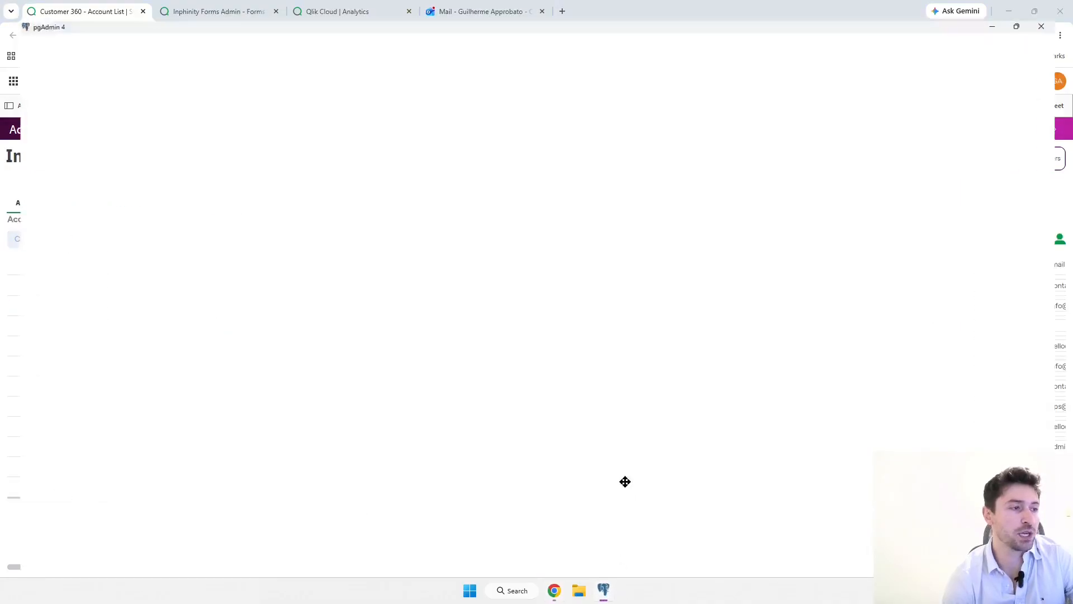
{"action": "left_click", "coordinate": [134, 313]}
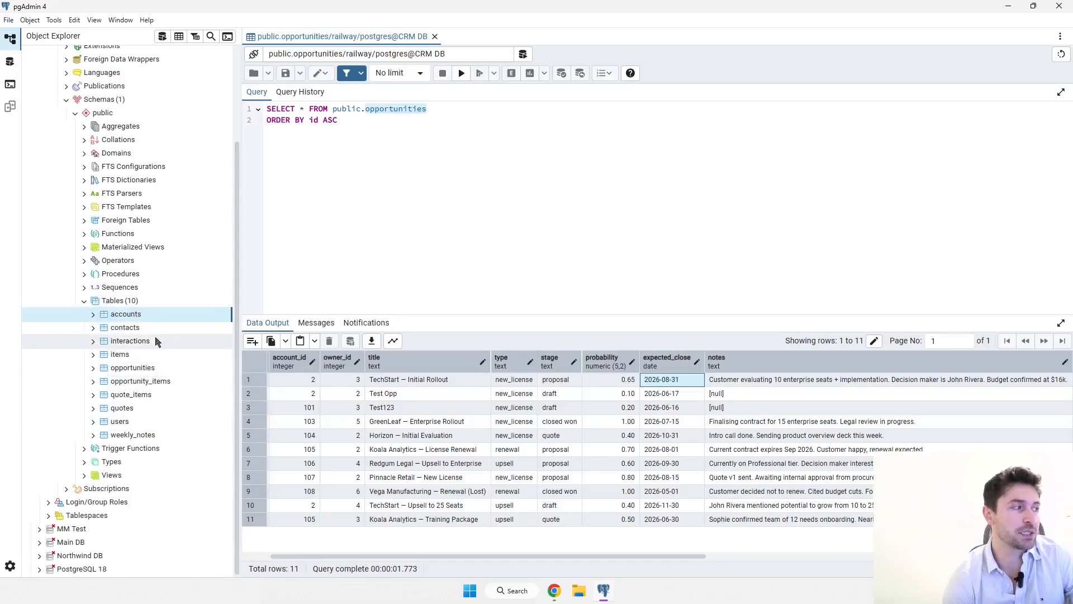
{"action": "left_click", "coordinate": [1009, 7]}
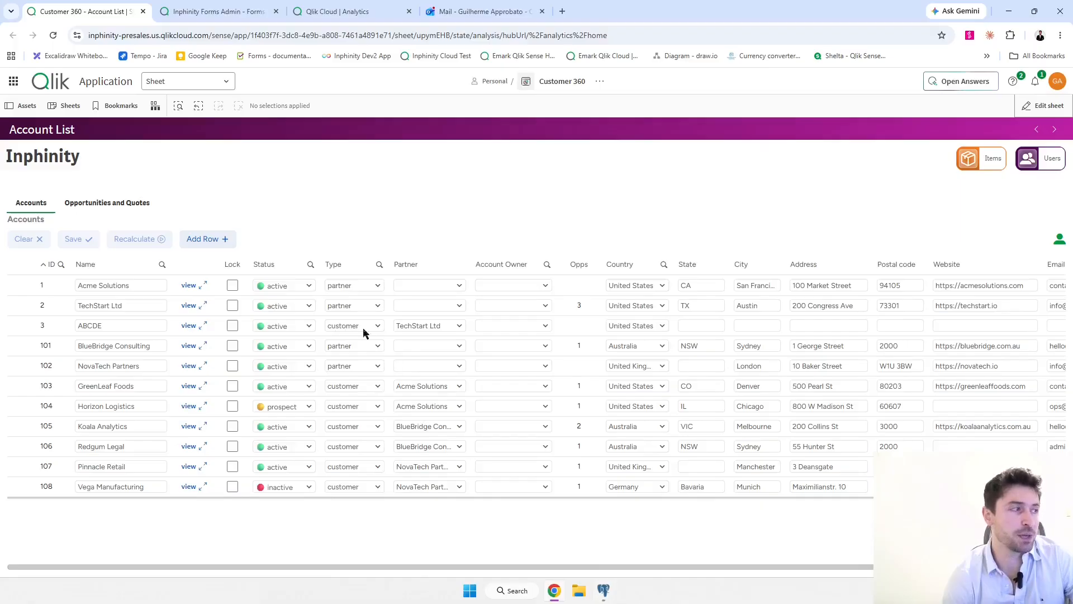
Review the available status choices for the Acme Solutions account without changing its status.
{"action": "left_click", "coordinate": [313, 288]}
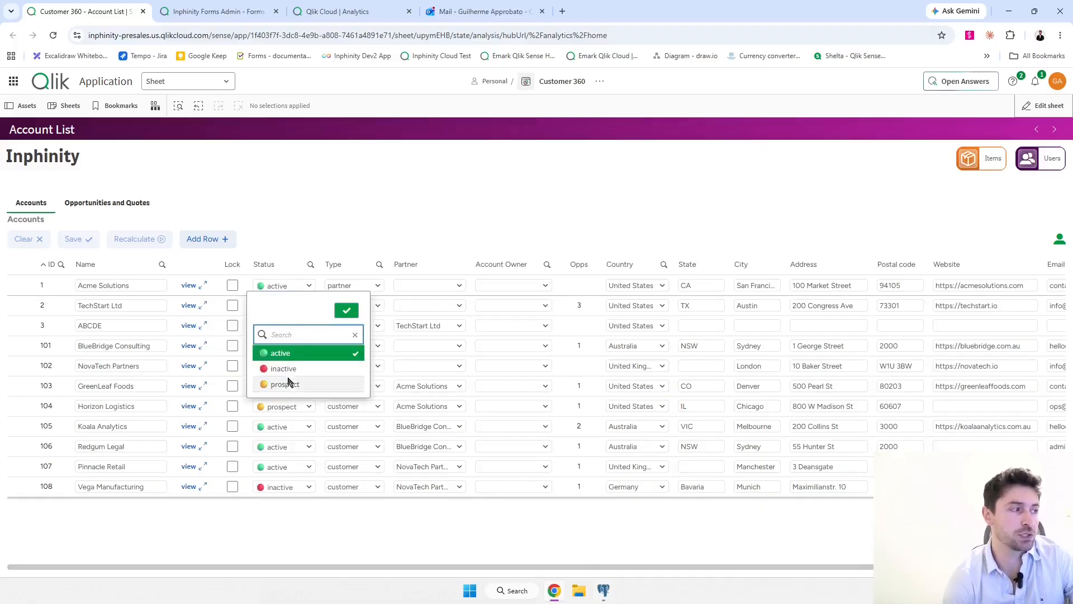
{"action": "left_click", "coordinate": [346, 250]}
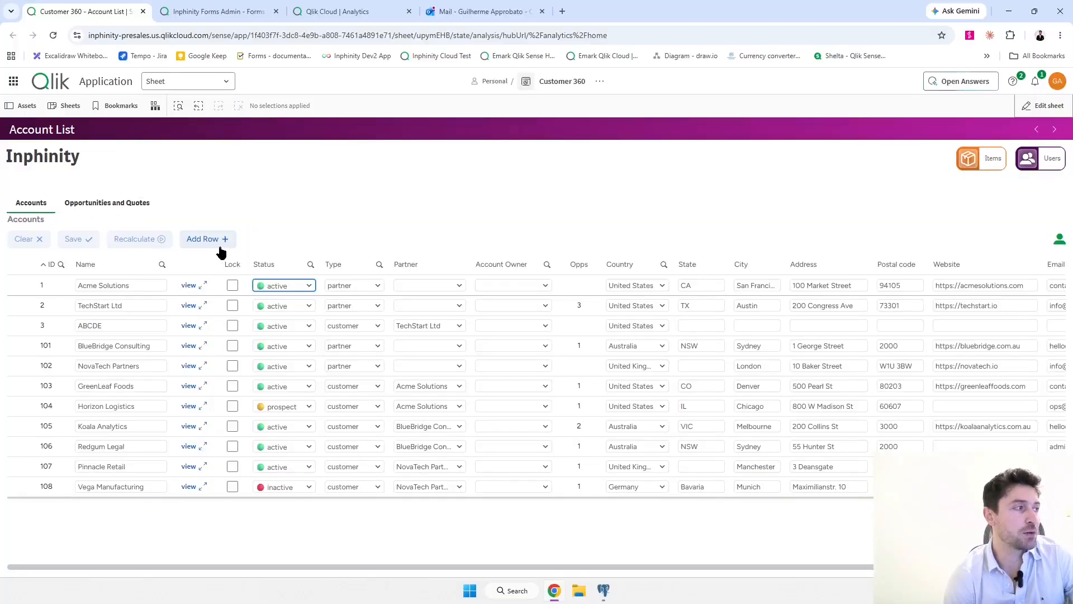
View the Opportunities and Quotes list and the catalogue of items with their unit prices.
{"action": "left_click", "coordinate": [110, 206]}
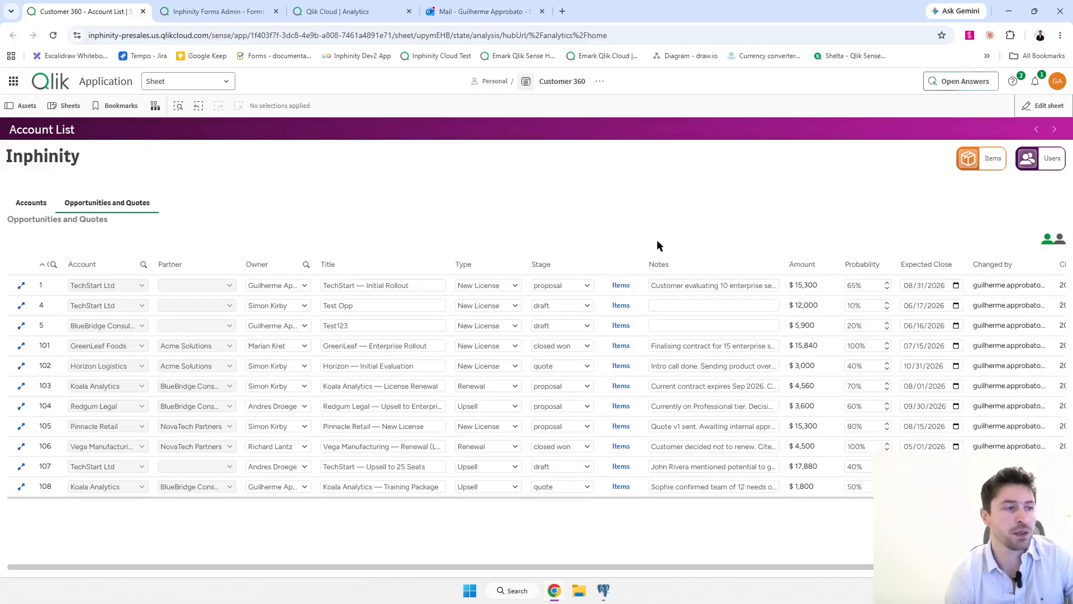
{"action": "left_click", "coordinate": [970, 167]}
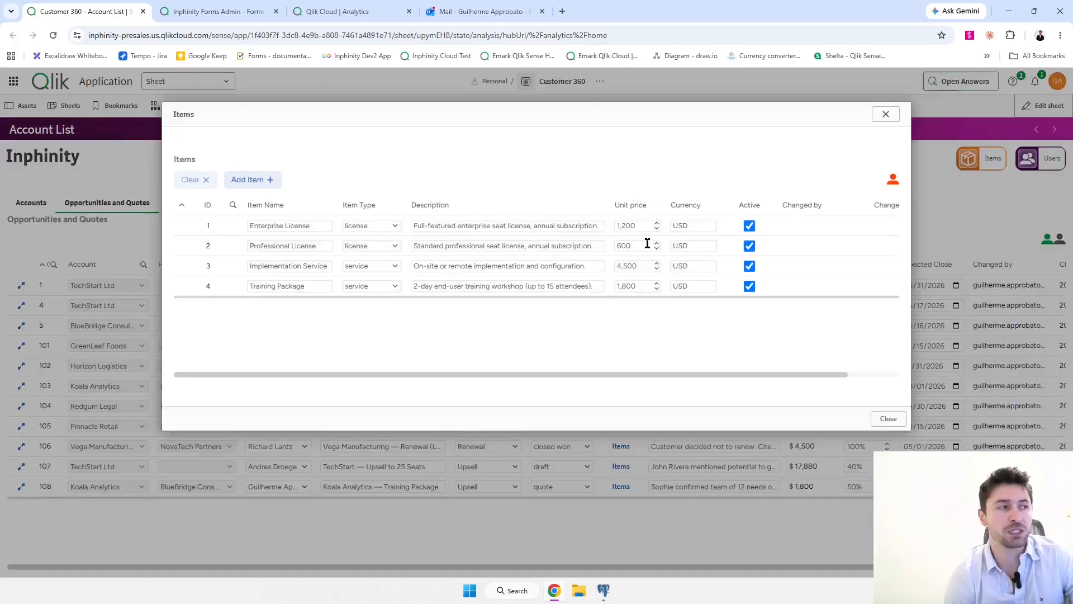
{"action": "left_click", "coordinate": [888, 419]}
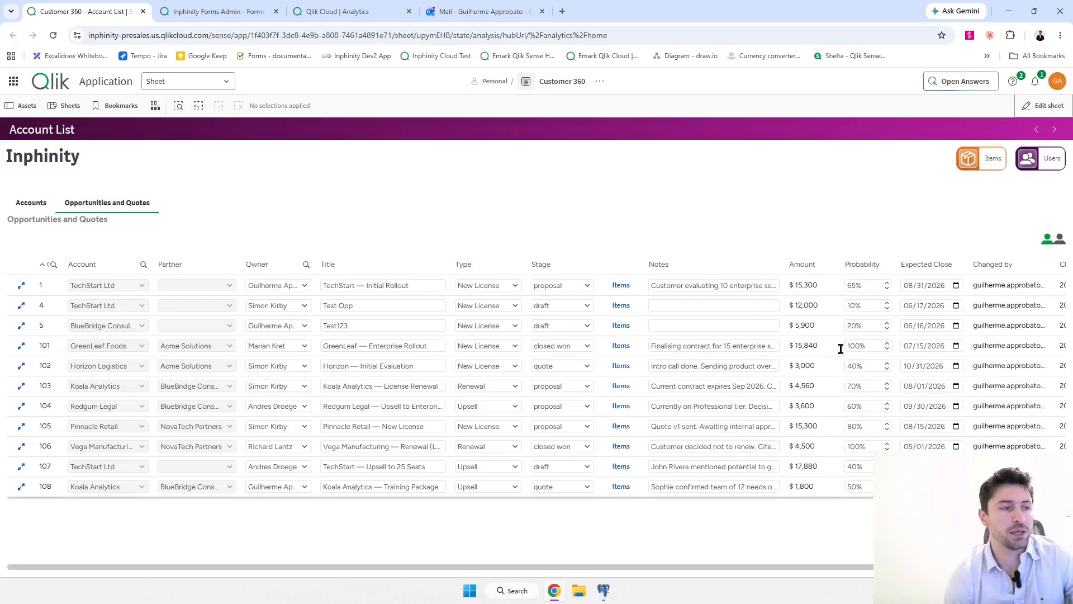
Return to the accounts list and open the TechStart Ltd account's opportunities and quotes.
{"action": "left_click", "coordinate": [41, 203]}
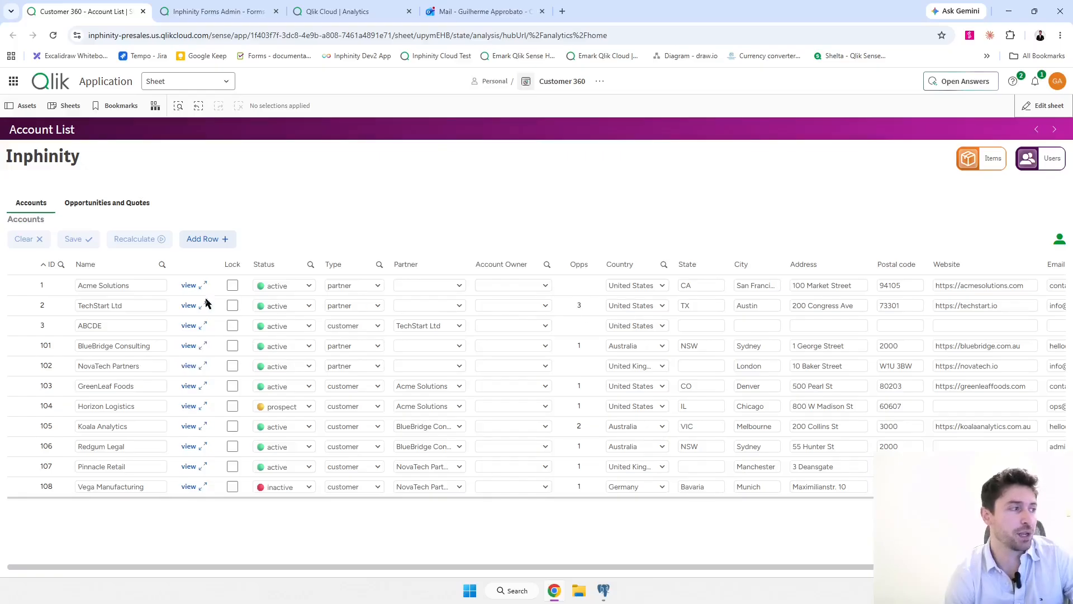
{"action": "left_click", "coordinate": [189, 305]}
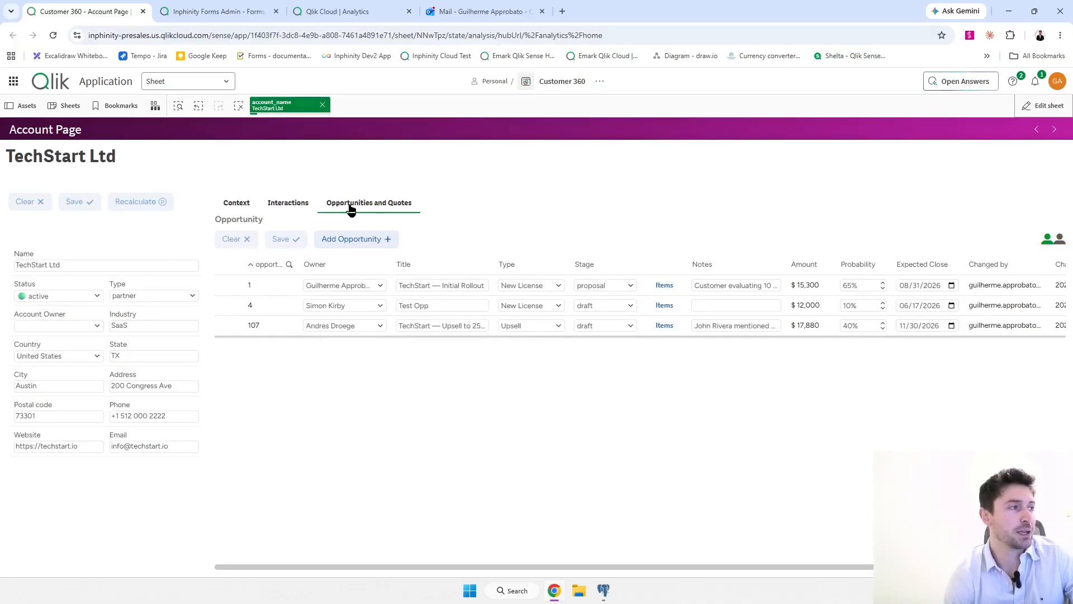
Add a blank opportunity row for TechStart Ltd, check its owner choices, and discard the row.
{"action": "left_click", "coordinate": [383, 240]}
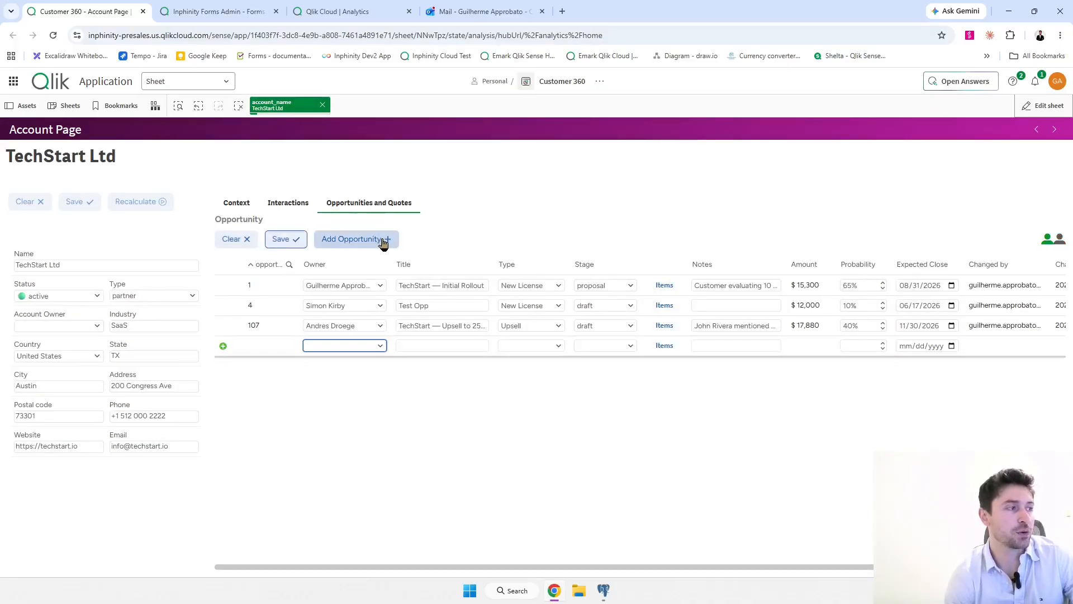
{"action": "left_click", "coordinate": [380, 346]}
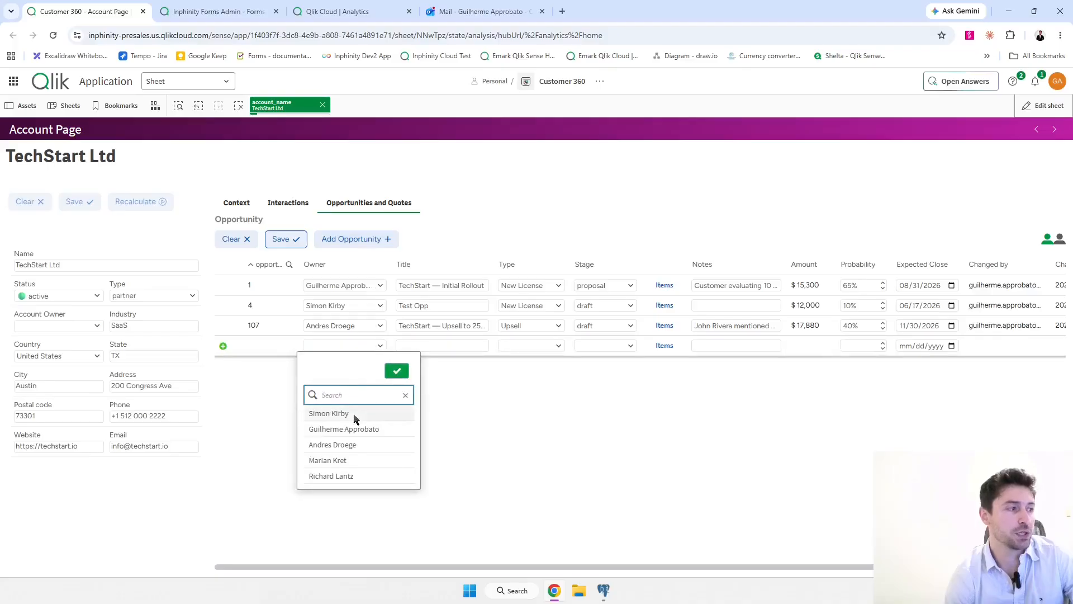
{"action": "left_click", "coordinate": [239, 243]}
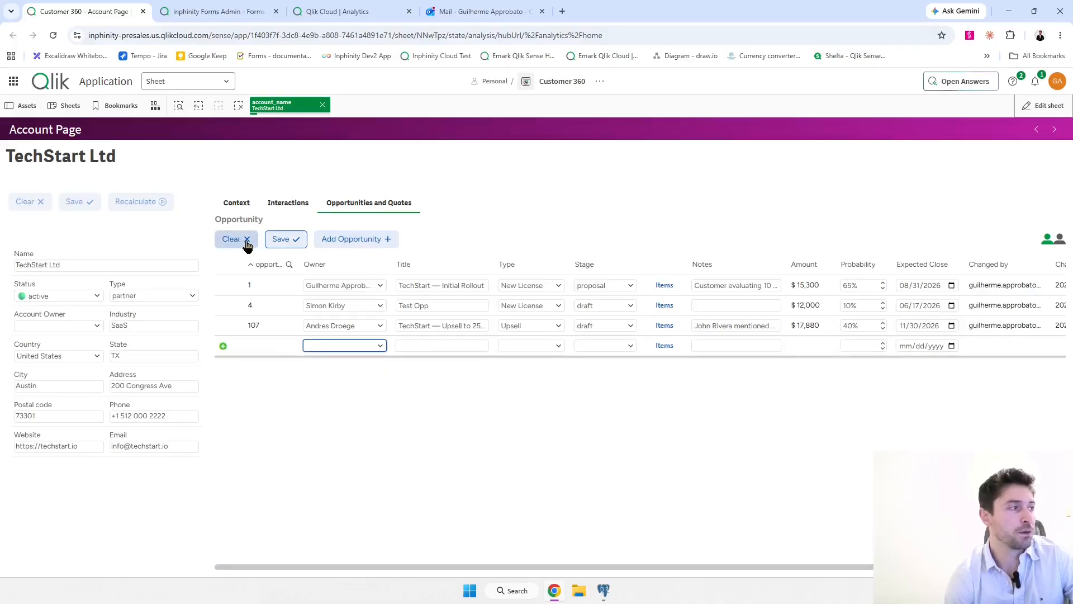
{"action": "left_click", "coordinate": [239, 241]}
Try out adding an Implementation Service item with quantity 2 to the TechStart — Initial Rollout opportunity, and discard it.
{"action": "left_click", "coordinate": [669, 287]}
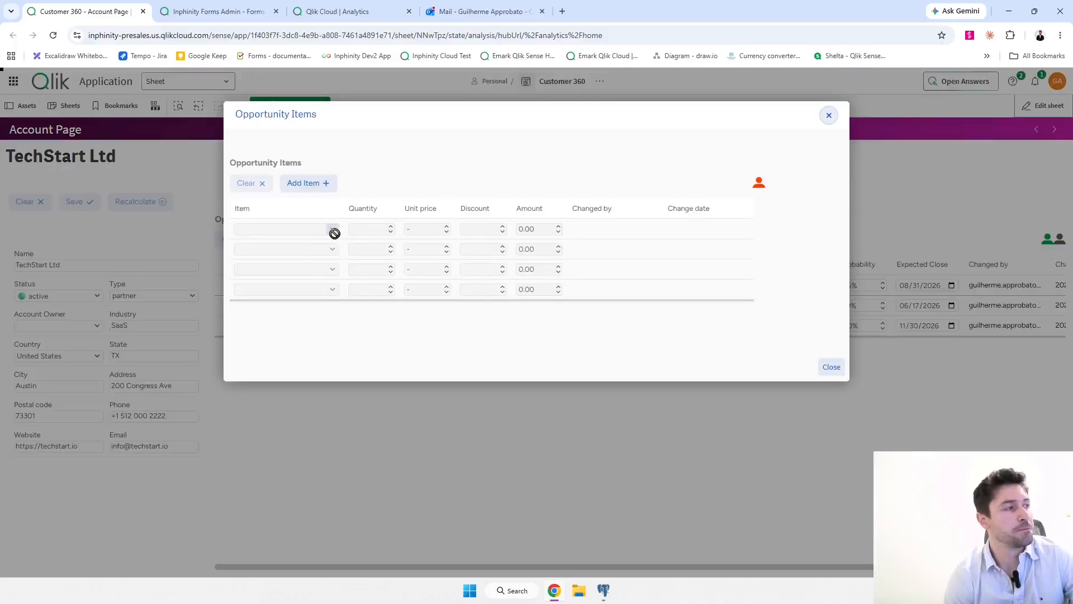
{"action": "left_click", "coordinate": [316, 187]}
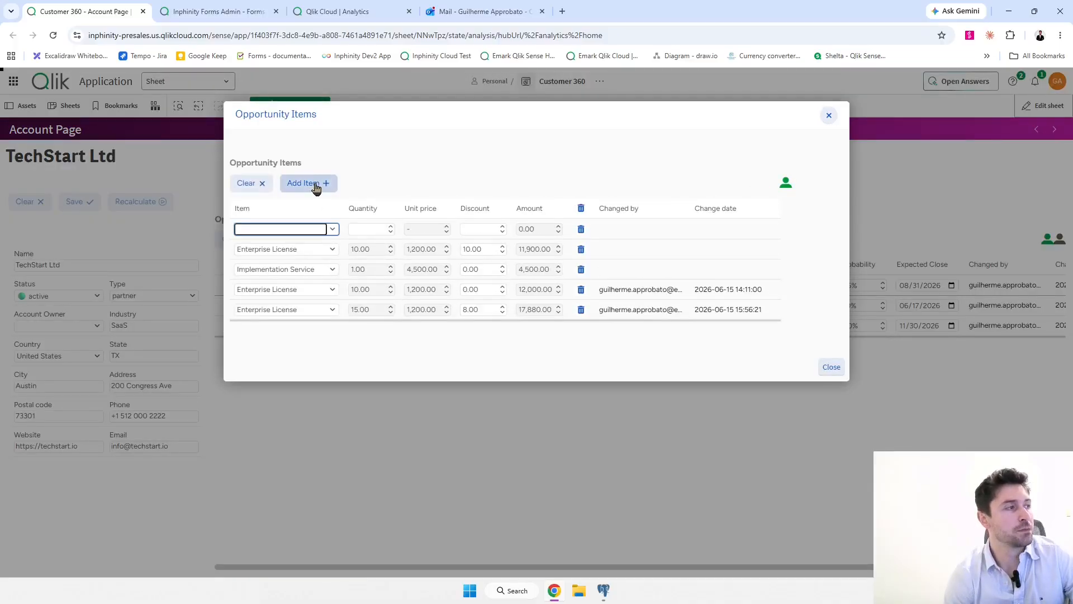
{"action": "left_click", "coordinate": [331, 229]}
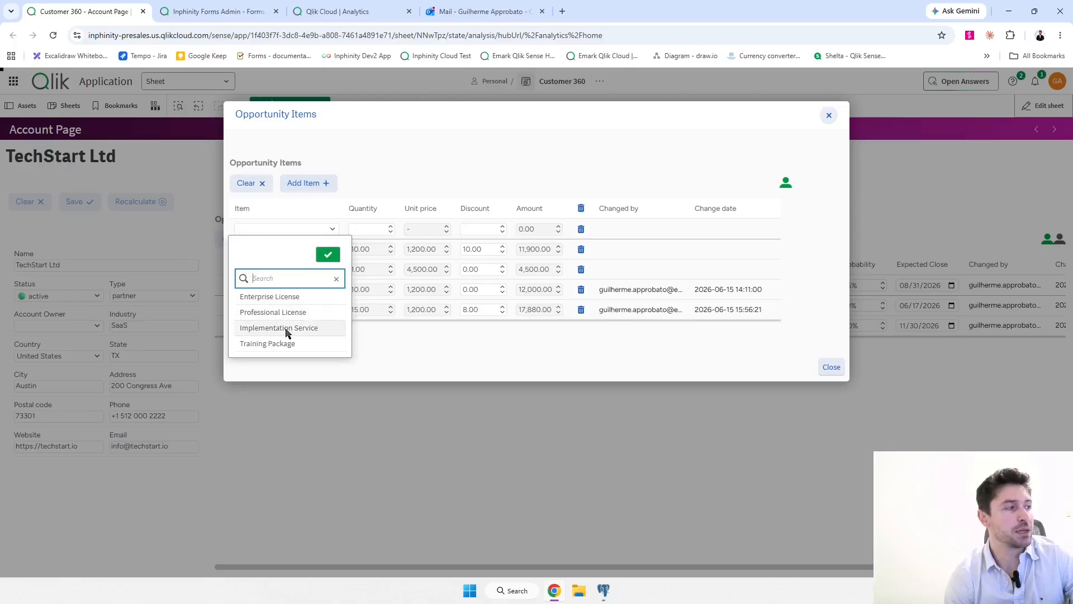
{"action": "left_click", "coordinate": [285, 330]}
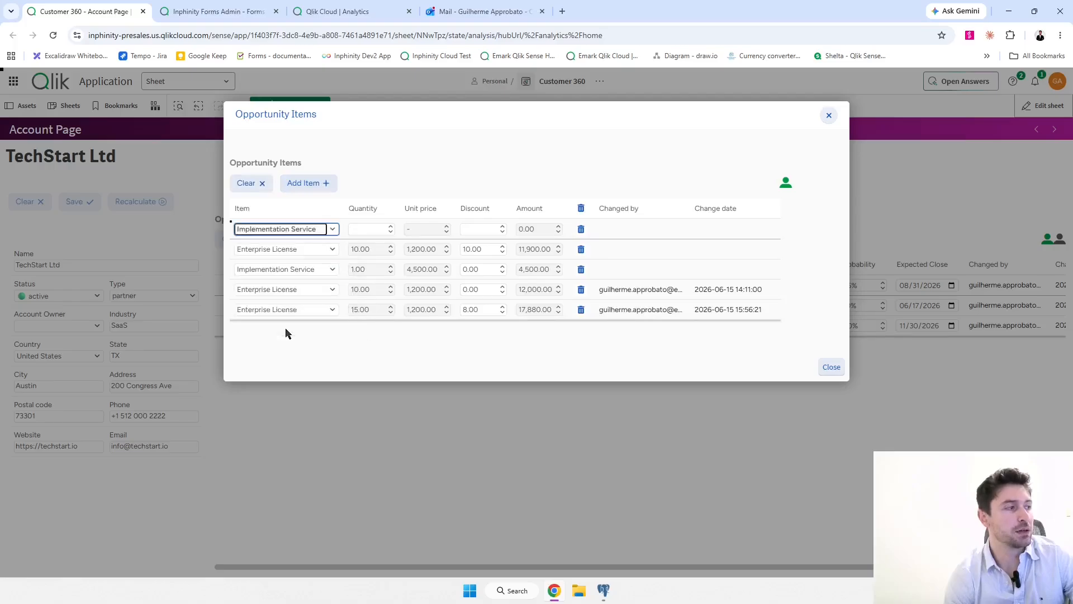
{"action": "left_click", "coordinate": [367, 229]}
{"action": "type", "text": "2"}
{"action": "left_click", "coordinate": [472, 172]}
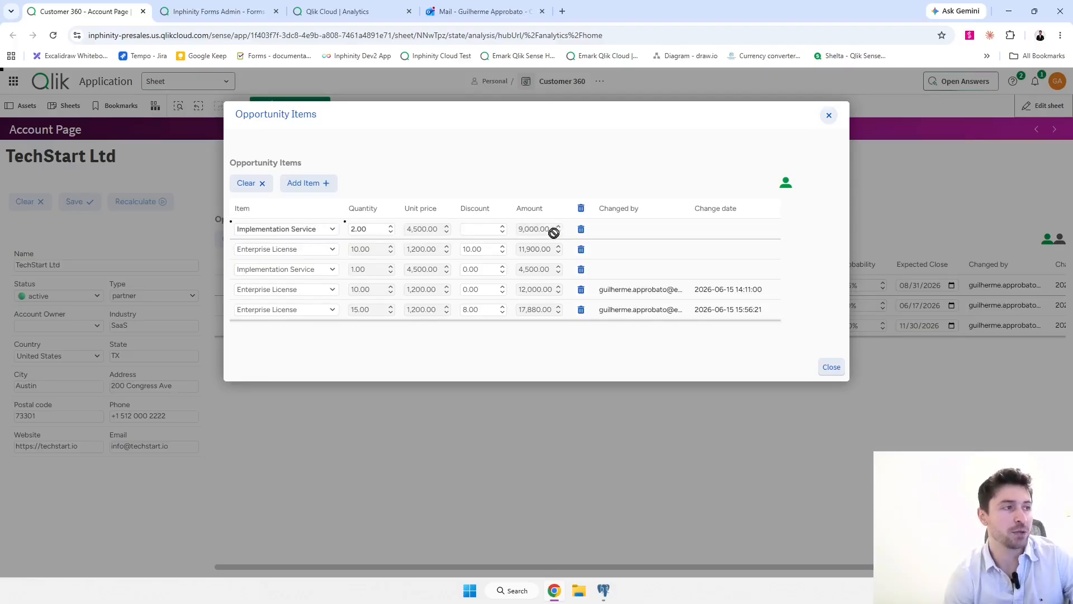
{"action": "left_click", "coordinate": [250, 187]}
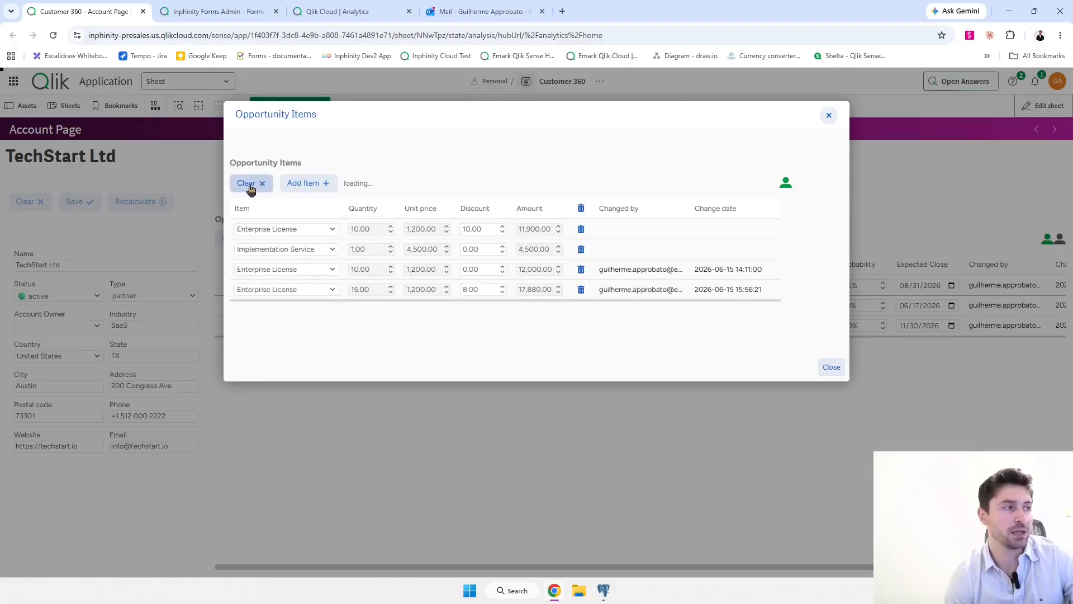
{"action": "left_click", "coordinate": [831, 368]}
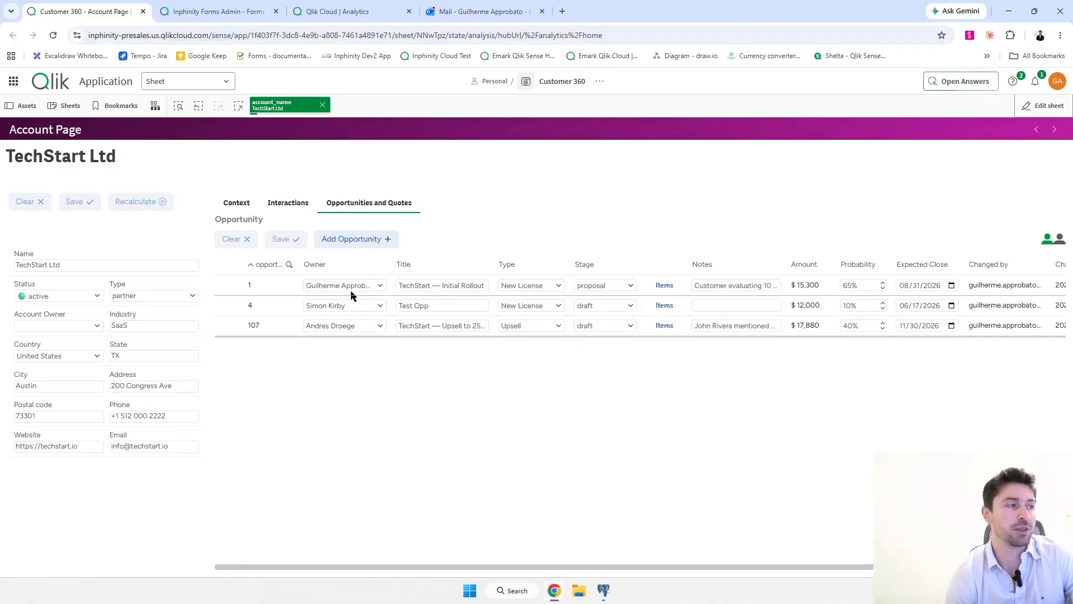
Switch to pgAdmin to view the tables of the CRM database.
{"action": "left_click", "coordinate": [605, 591]}
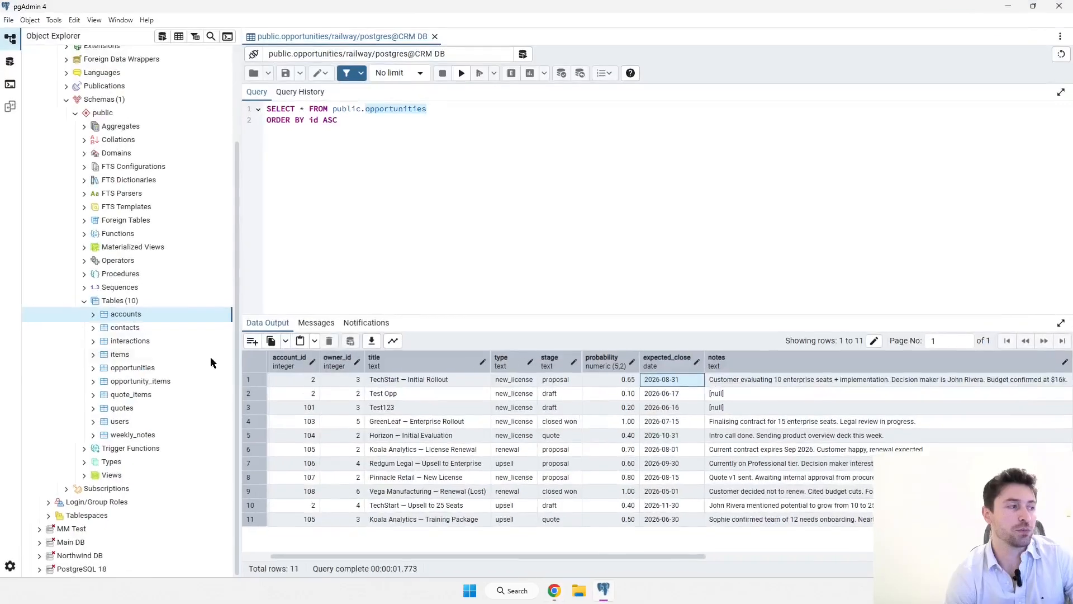
{"action": "left_click", "coordinate": [612, 597]}
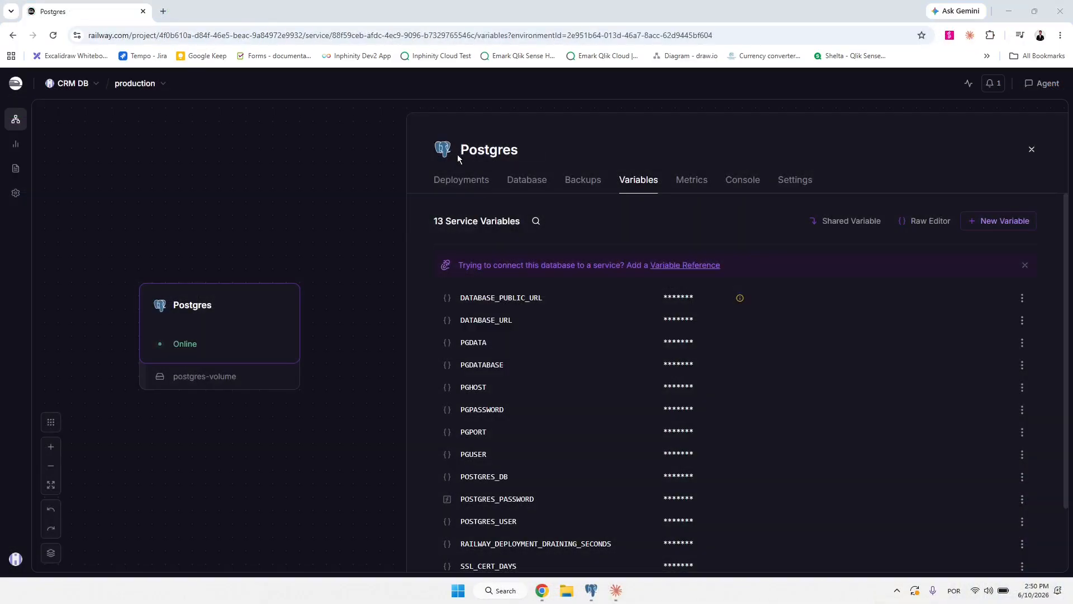
Switch to Claude and examine the Inphinity system fields in the users table of the CRM schema script.
{"action": "left_click", "coordinate": [616, 590]}
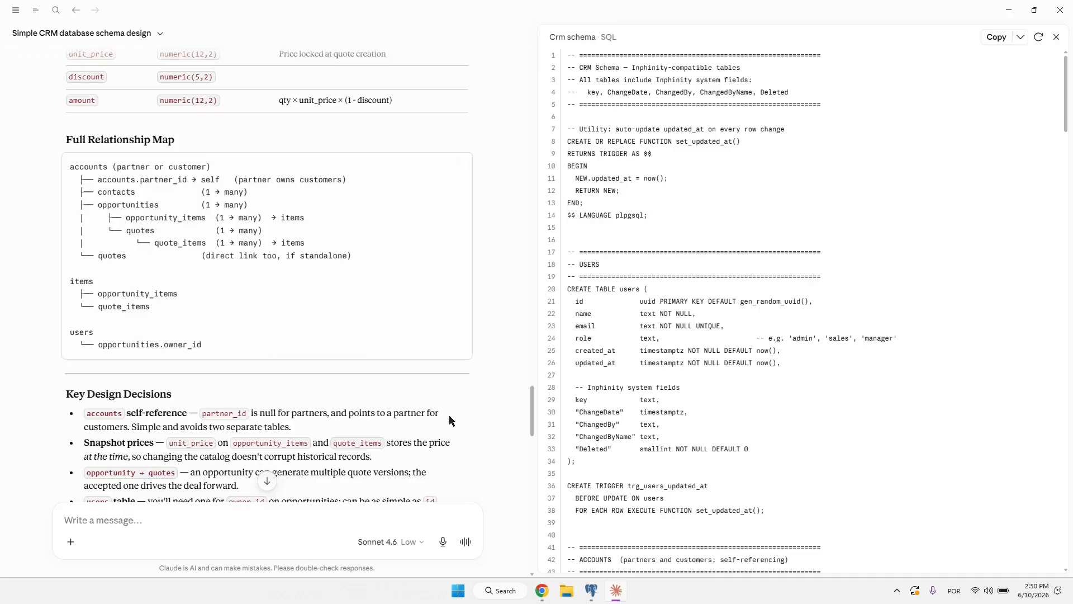
{"action": "scroll", "coordinate": [447, 415], "scroll_direction": "down", "scroll_amount": 2}
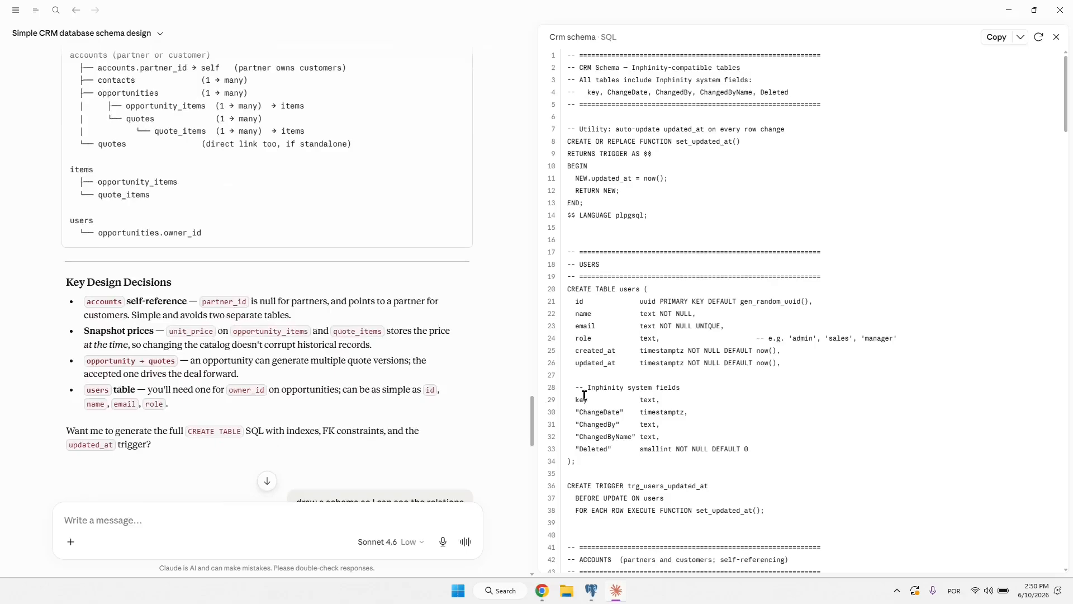
{"action": "left_click_drag", "start_coordinate": [578, 389], "coordinate": [657, 448]}
{"action": "left_click", "coordinate": [664, 444]}
{"action": "left_click_drag", "start_coordinate": [580, 413], "coordinate": [638, 443]}
{"action": "left_click", "coordinate": [586, 435]}
{"action": "left_click", "coordinate": [644, 446]}
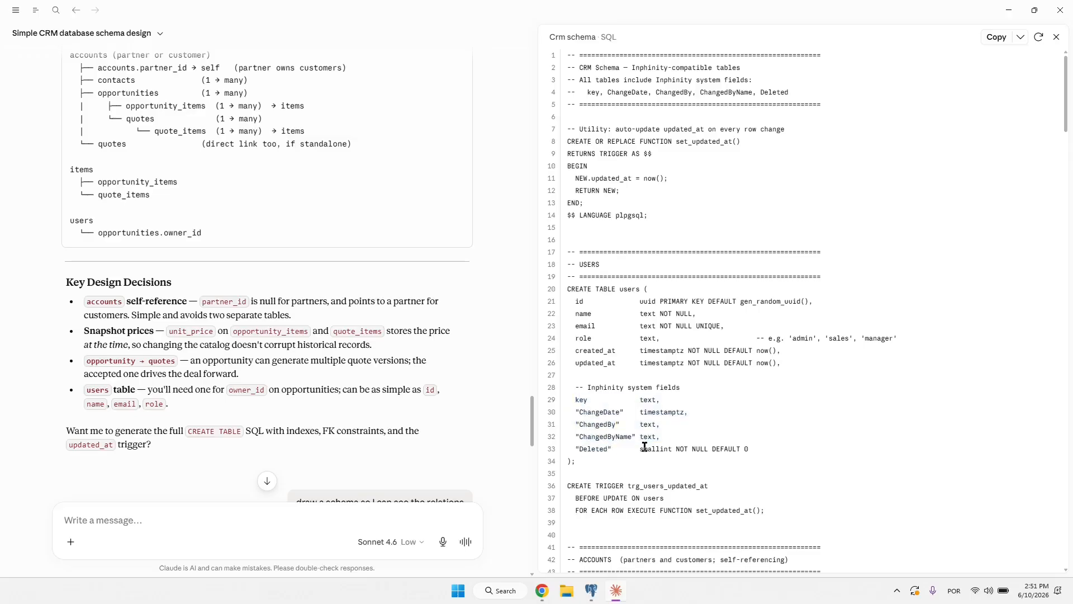
Compare the accounts table's primary key with its separate key field in the schema script.
{"action": "scroll", "coordinate": [642, 297], "scroll_direction": "down", "scroll_amount": 4}
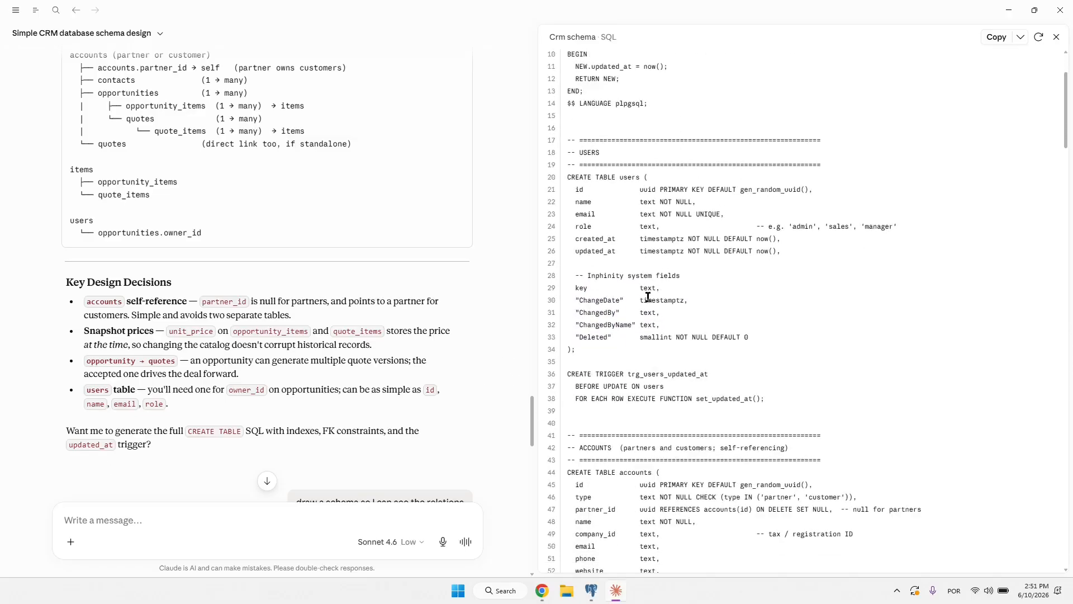
{"action": "scroll", "coordinate": [609, 372], "scroll_direction": "down", "scroll_amount": 3}
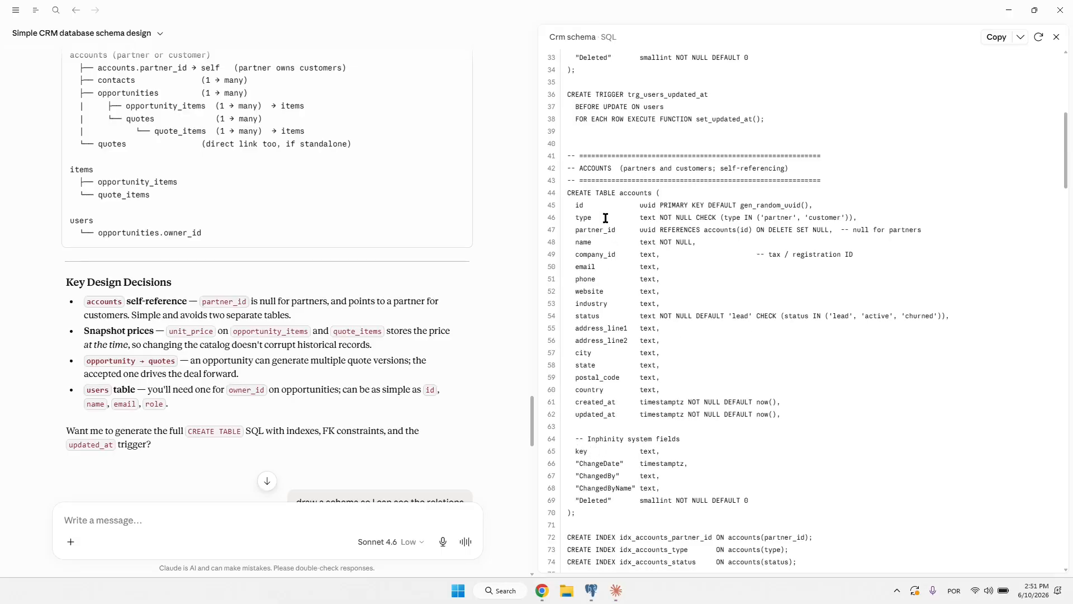
{"action": "double_click", "coordinate": [579, 451]}
{"action": "left_click", "coordinate": [578, 203]}
{"action": "left_click_drag", "start_coordinate": [664, 455], "coordinate": [573, 453]}
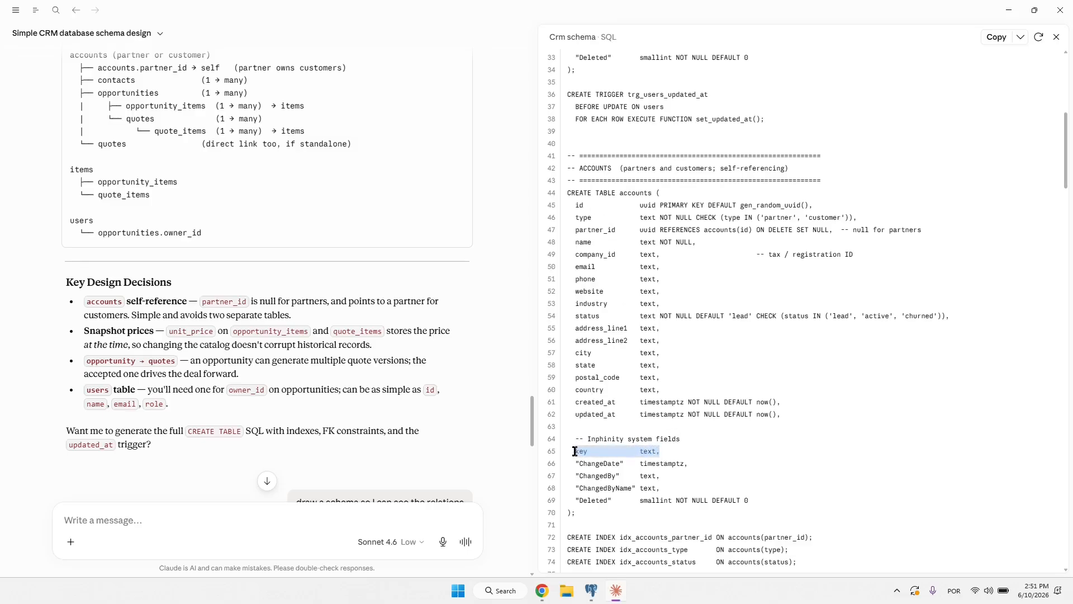
Examine the full relationship map, the contacts table definition and the closing notes on the generated schema.
{"action": "left_click", "coordinate": [338, 516]}
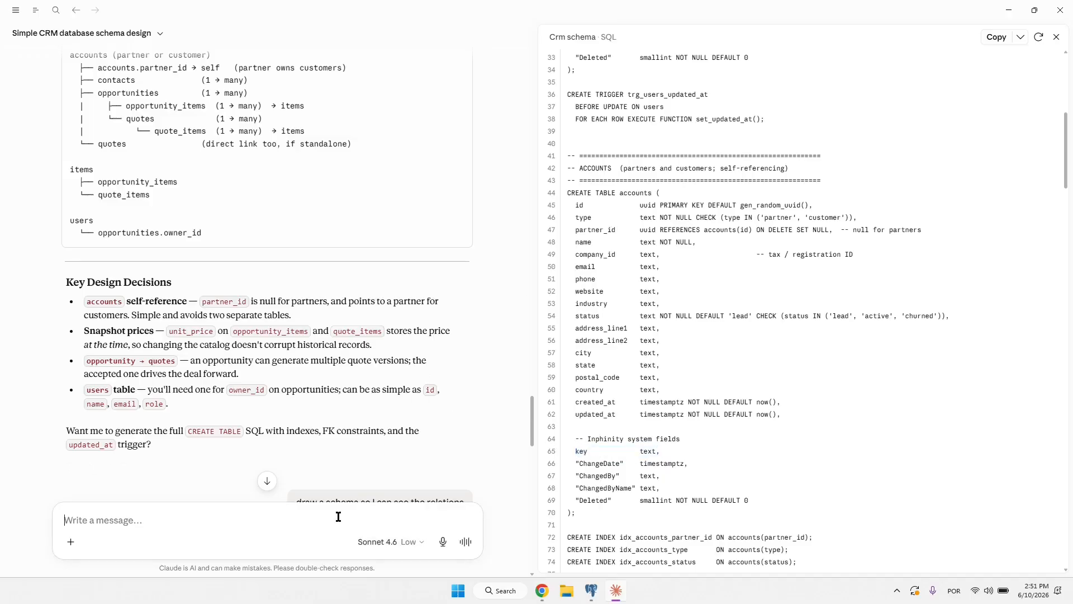
{"action": "scroll", "coordinate": [374, 388], "scroll_direction": "up", "scroll_amount": 1}
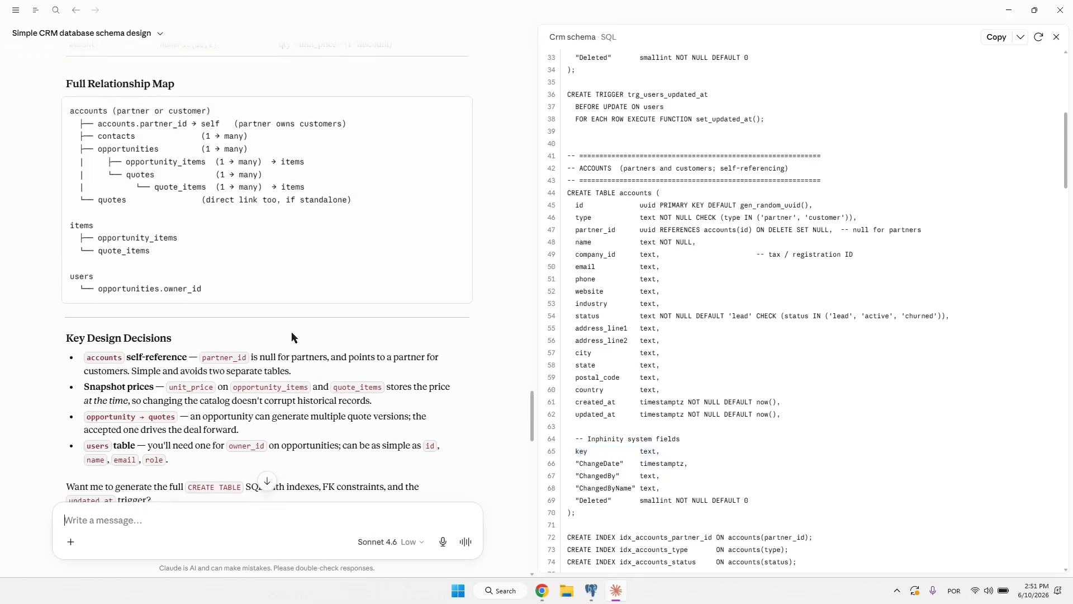
{"action": "scroll", "coordinate": [175, 210], "scroll_direction": "up", "scroll_amount": 2}
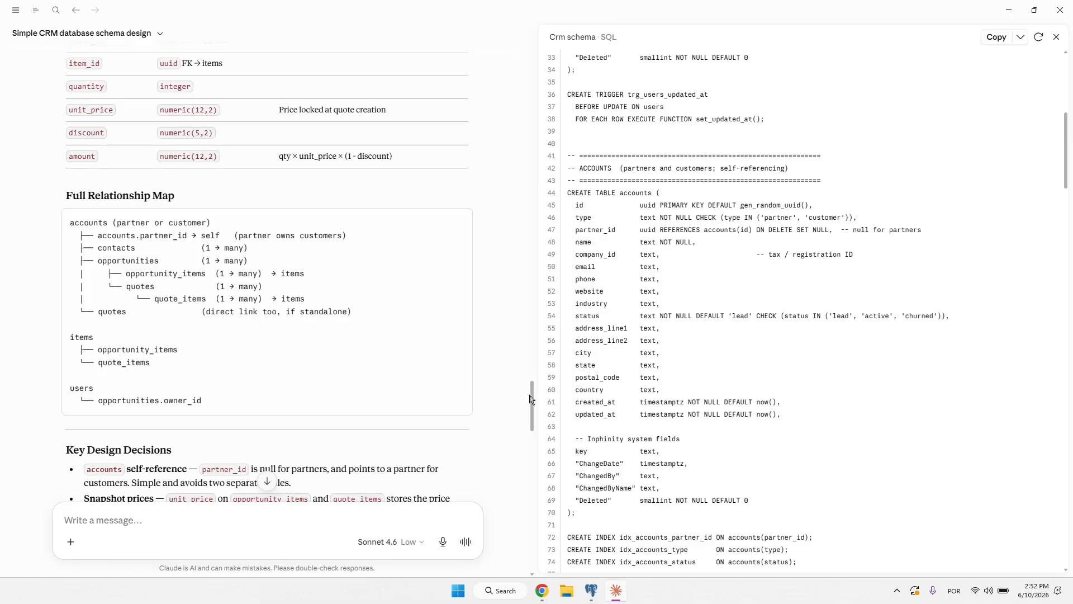
{"action": "scroll", "coordinate": [668, 396], "scroll_direction": "down", "scroll_amount": 1}
{"action": "scroll", "coordinate": [668, 395], "scroll_direction": "down", "scroll_amount": 6}
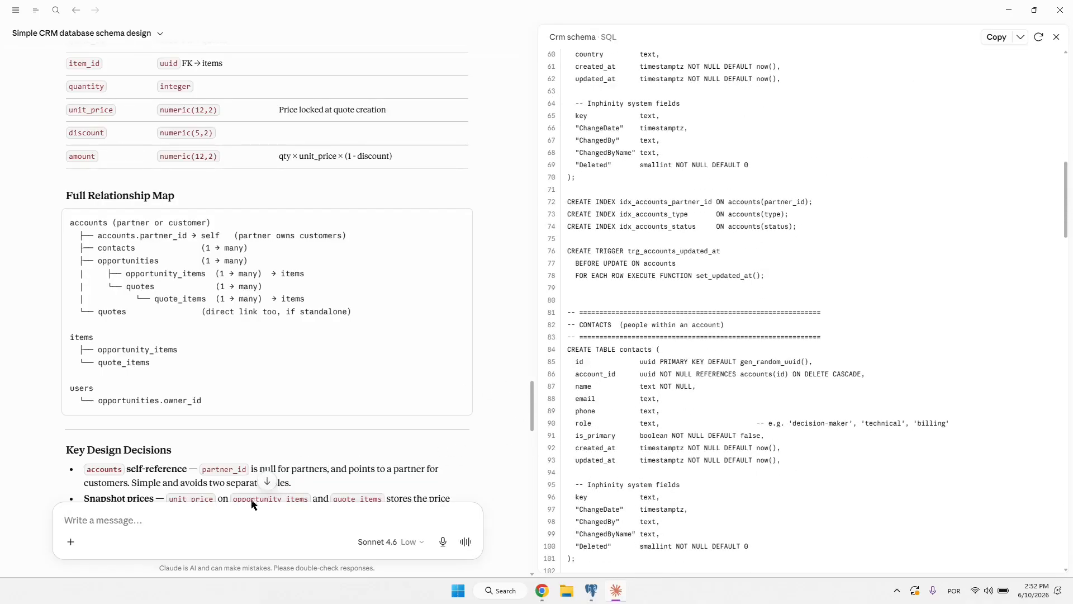
{"action": "scroll", "coordinate": [267, 486], "scroll_direction": "down", "scroll_amount": 10}
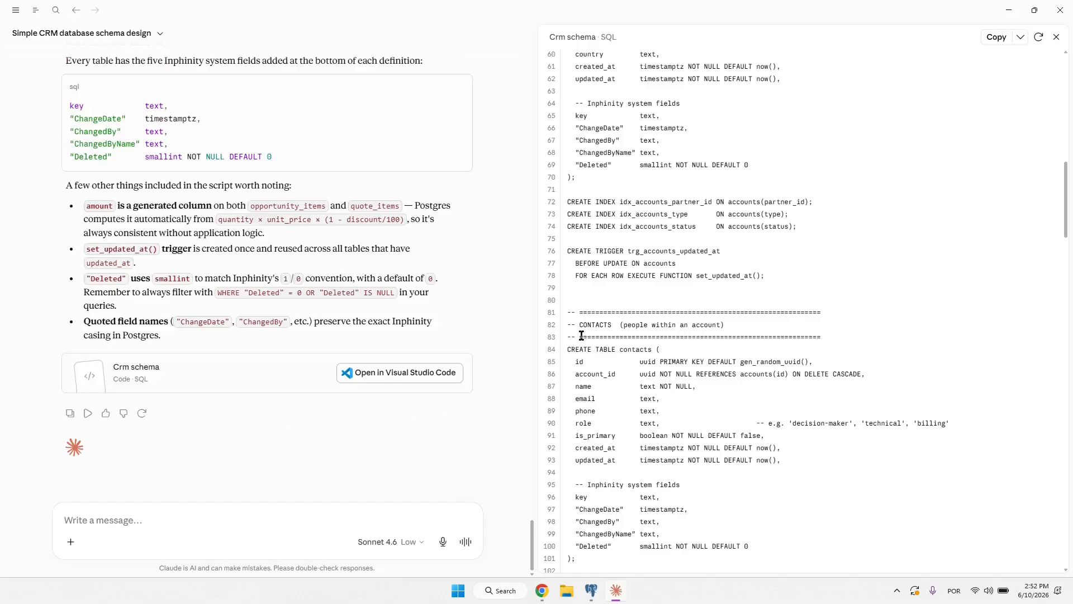
Send Claude the request "remove the key fields from tables - I will use the PK as key".
{"action": "left_click_drag", "start_coordinate": [656, 499], "coordinate": [572, 496]}
{"action": "left_click", "coordinate": [269, 517]}
{"action": "type", "text": "remove th"}
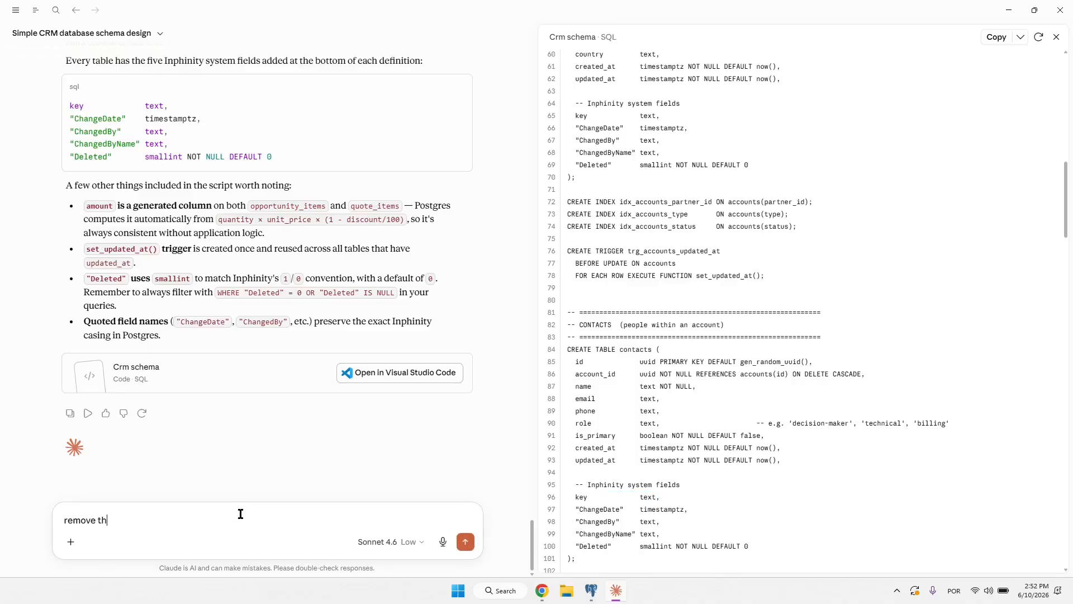
{"action": "type", "text": "e key fields from tables - I will use the PK as key"}
{"action": "key", "text": "Return"}
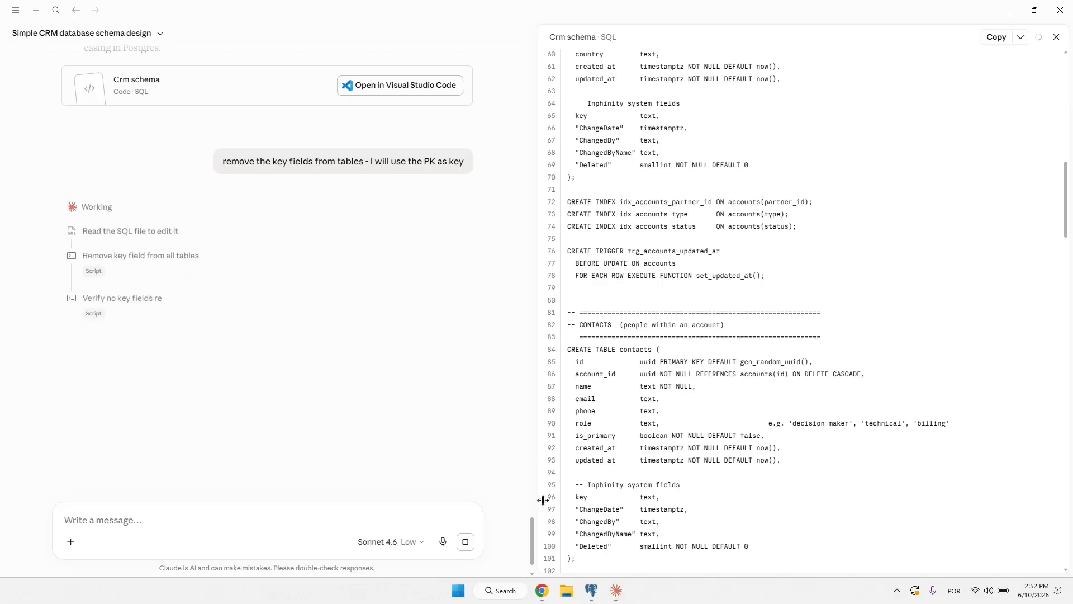
Switch to pgAdmin and open an empty query editor on the CRM DB server's railway database with the public schema's Tables node expanded.
{"action": "left_click", "coordinate": [545, 596]}
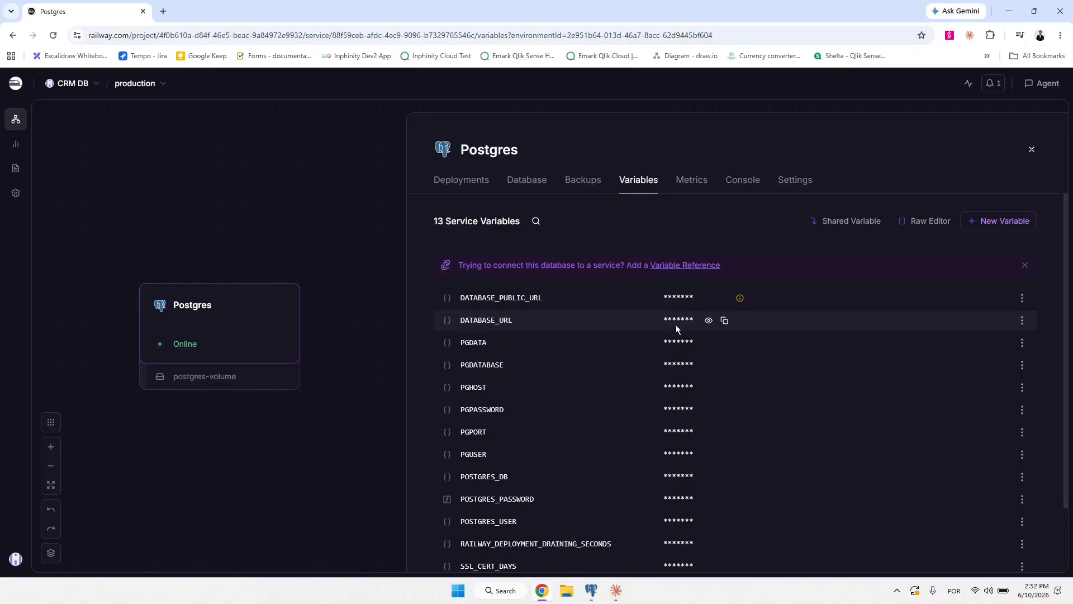
{"action": "left_click", "coordinate": [591, 597]}
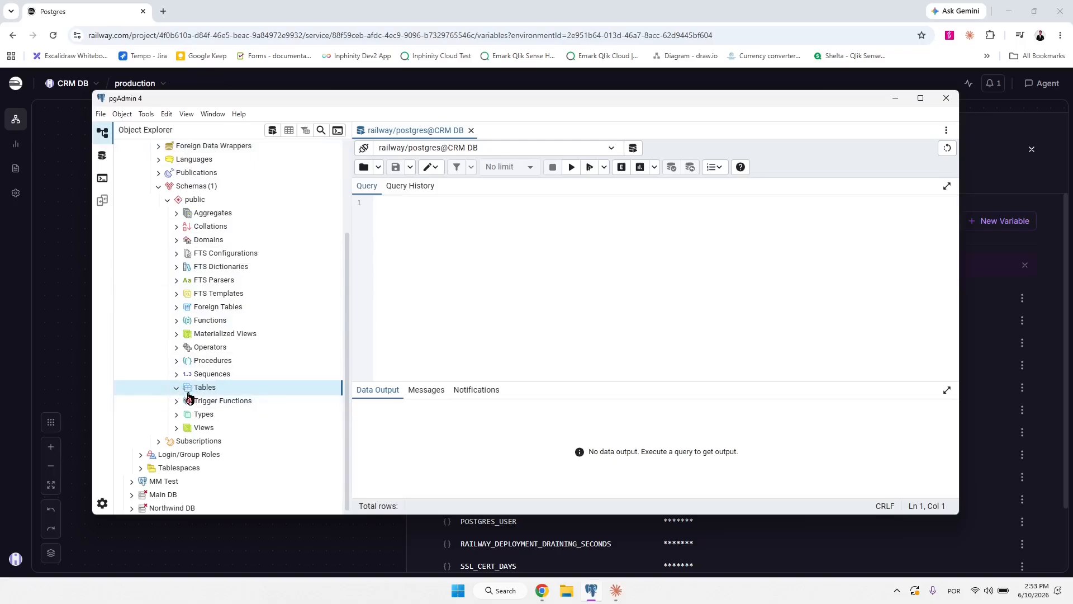
{"action": "scroll", "coordinate": [189, 397], "scroll_direction": "up", "scroll_amount": 1}
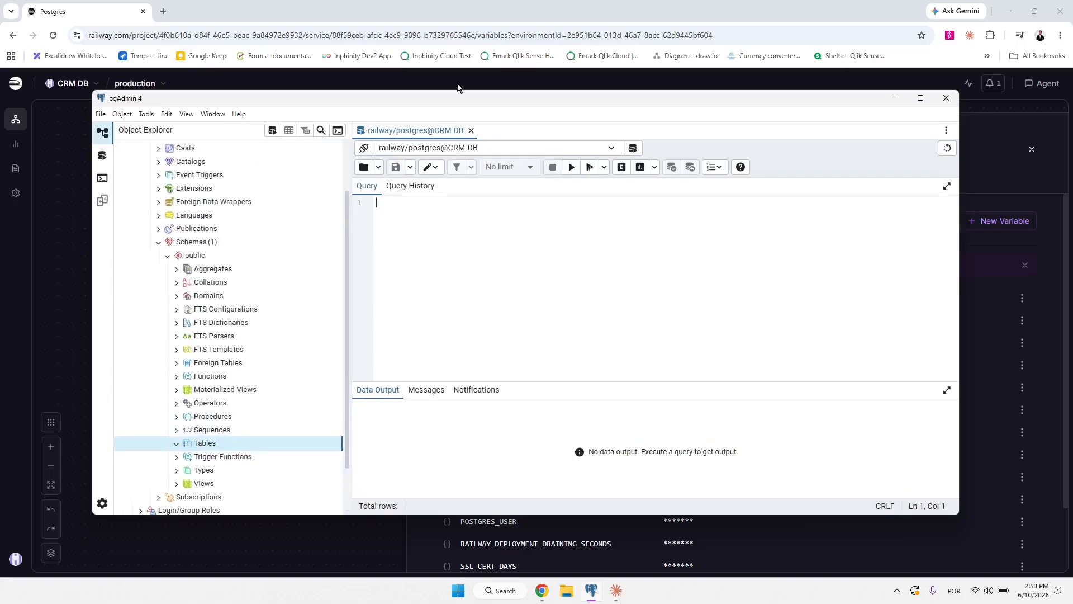
Switch to Claude and review the updated CRM schema script, checking each table's Inphinity system fields for the removed key column.
{"action": "left_click", "coordinate": [616, 592]}
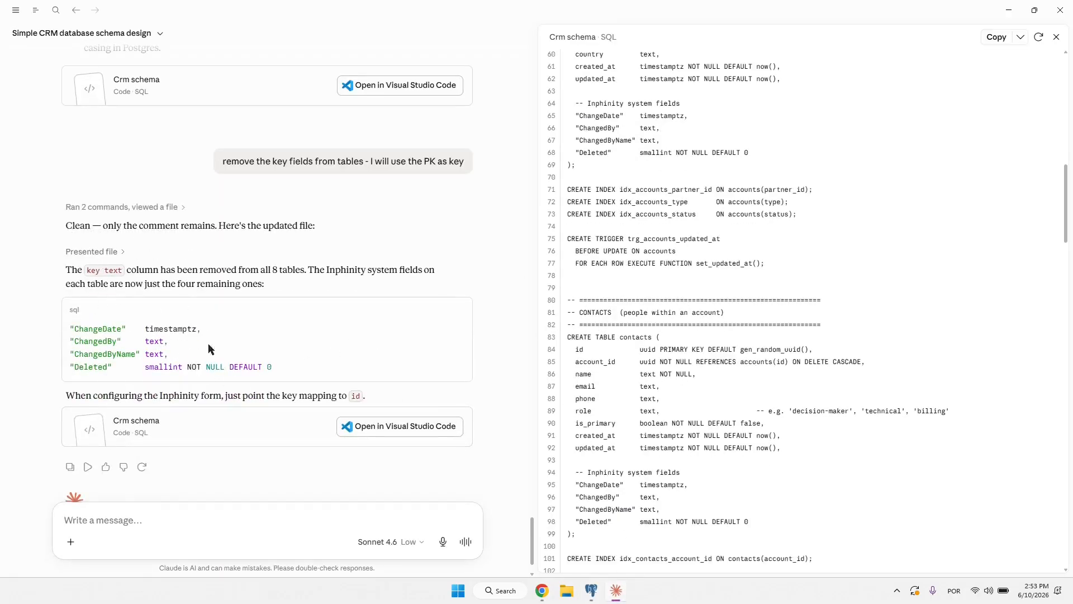
{"action": "scroll", "coordinate": [717, 380], "scroll_direction": "down", "scroll_amount": 2}
{"action": "scroll", "coordinate": [671, 394], "scroll_direction": "up", "scroll_amount": 15}
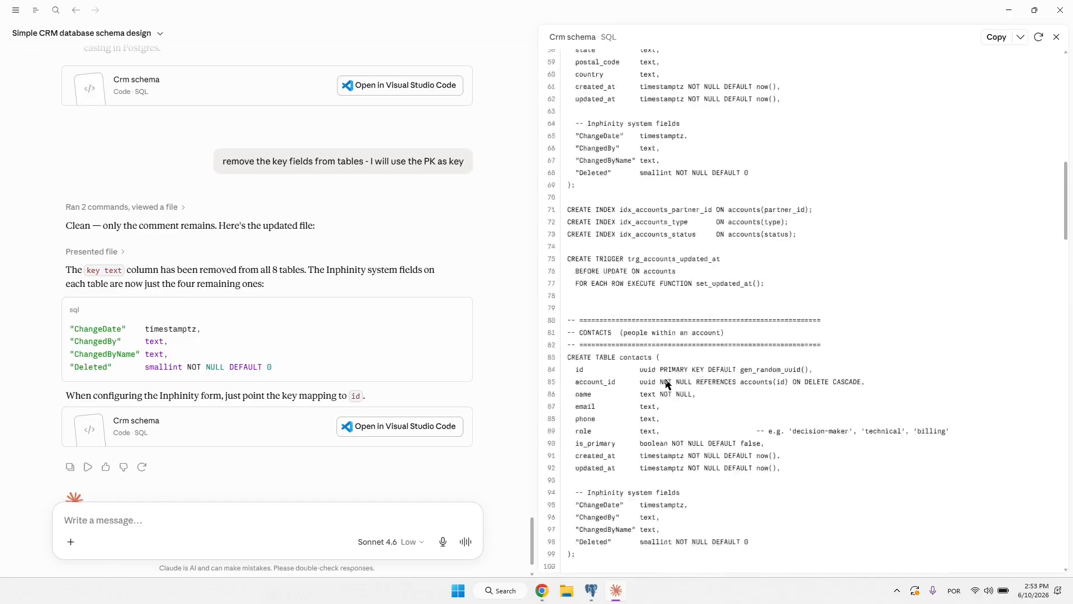
{"action": "scroll", "coordinate": [665, 335], "scroll_direction": "up", "scroll_amount": 3}
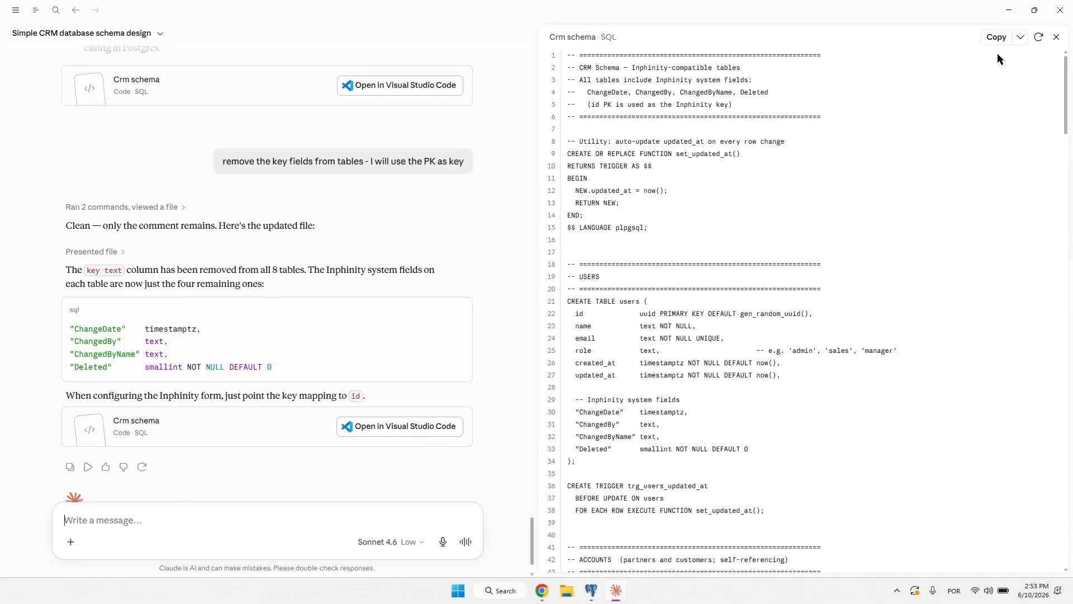
{"action": "scroll", "coordinate": [658, 173], "scroll_direction": "down", "scroll_amount": 20}
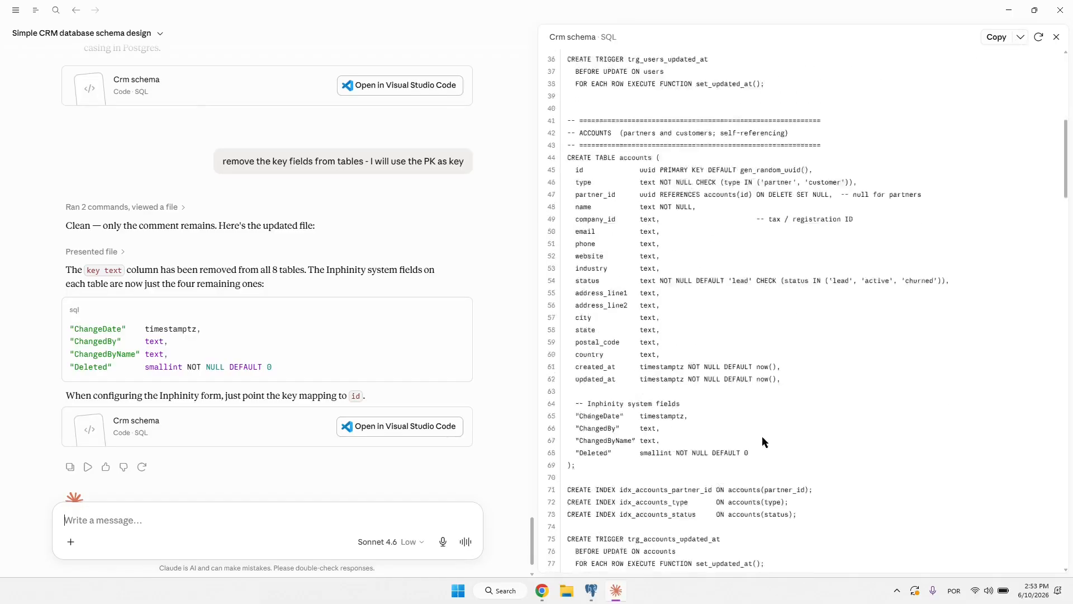
{"action": "scroll", "coordinate": [770, 517], "scroll_direction": "down", "scroll_amount": 2}
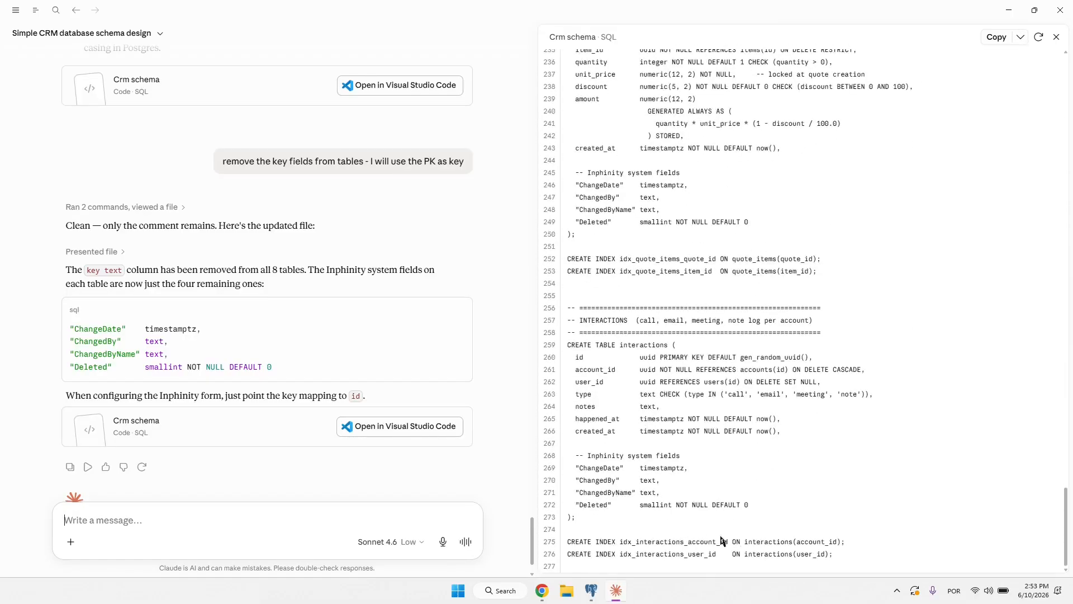
Copy the entire updated CRM schema script from Claude and execute it in pgAdmin's query editor for CRM DB.
{"action": "left_click_drag", "start_coordinate": [840, 556], "coordinate": [568, 56]}
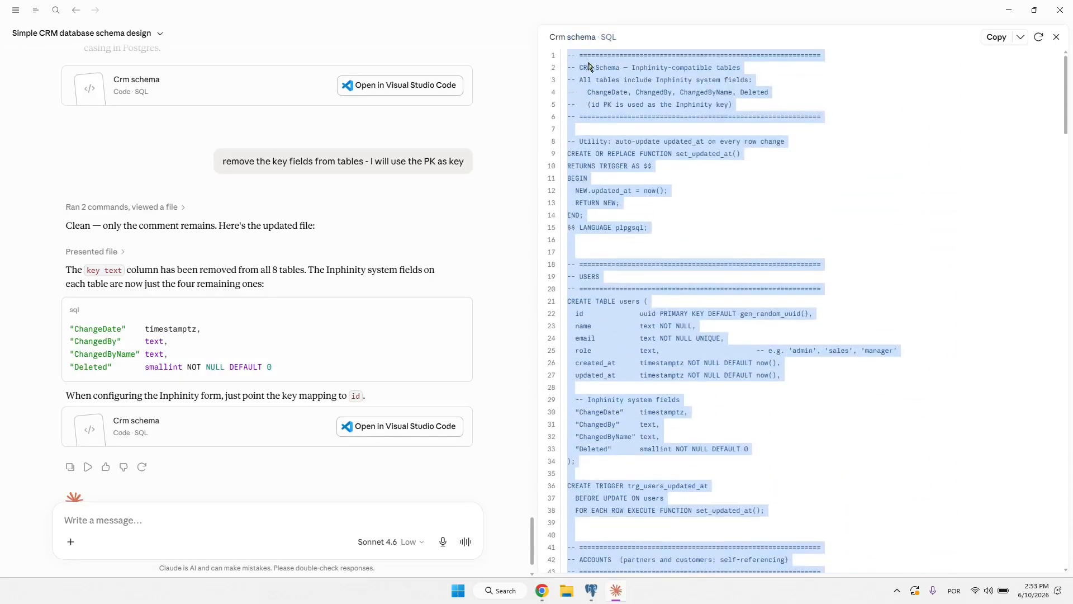
{"action": "key", "text": "ctrl+c"}
{"action": "key", "text": "alt+Tab"}
{"action": "key", "text": "ctrl+v"}
{"action": "left_click", "coordinate": [542, 279]}
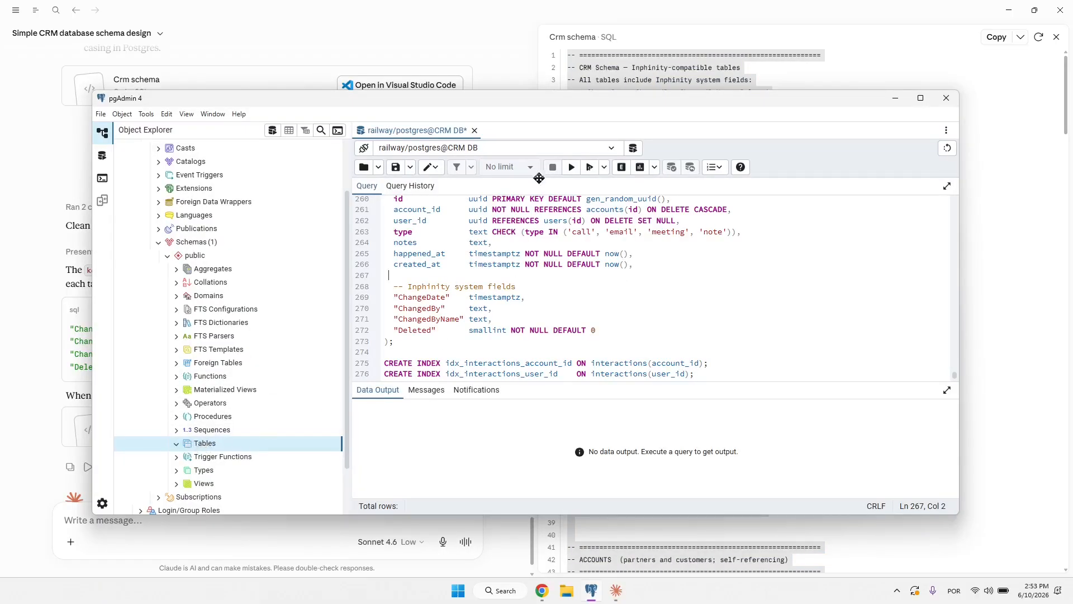
{"action": "left_click", "coordinate": [572, 166]}
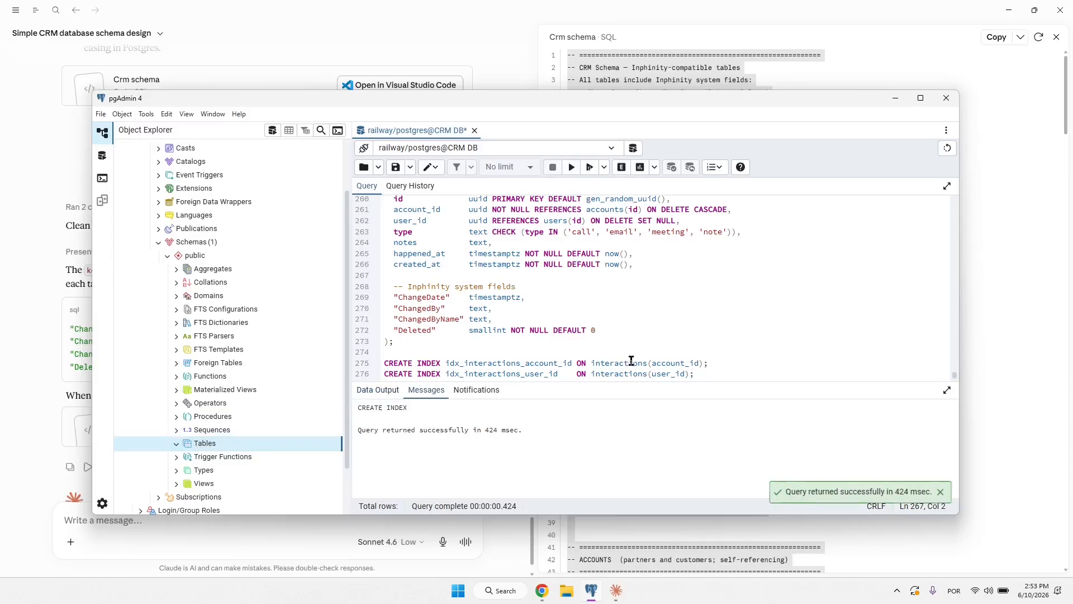
Refresh the public schema's Tables list and close the schema query without saving it.
{"action": "right_click", "coordinate": [207, 443]}
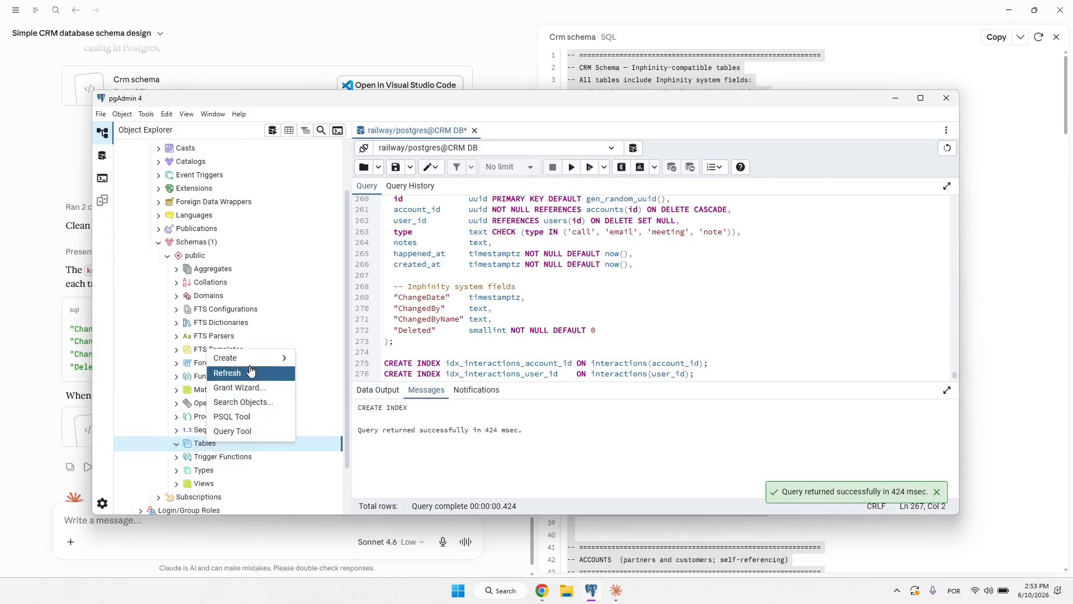
{"action": "left_click", "coordinate": [248, 373]}
{"action": "scroll", "coordinate": [240, 424], "scroll_direction": "down", "scroll_amount": 3}
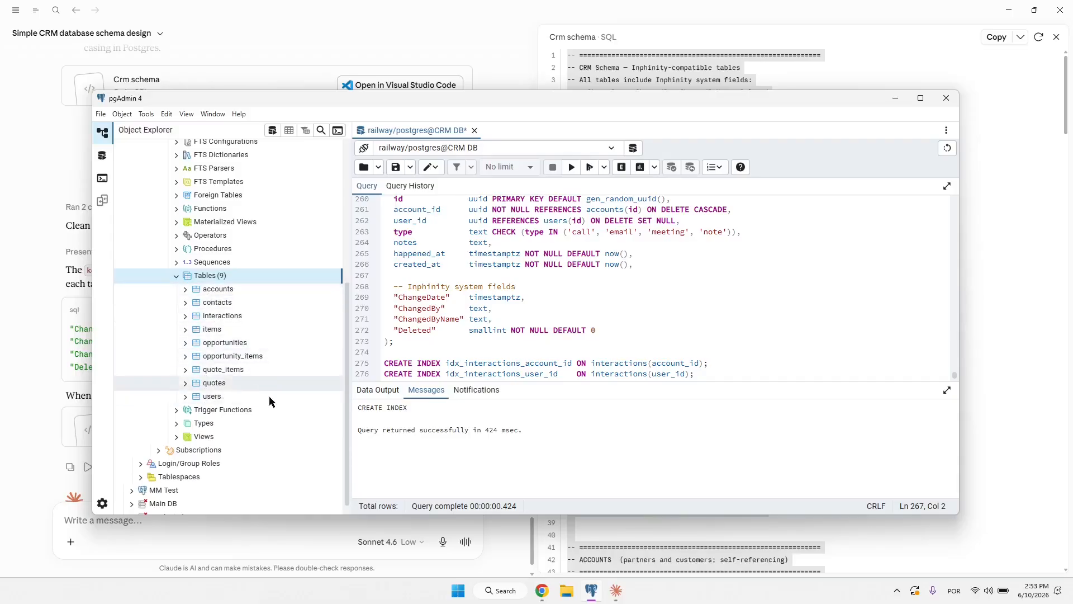
{"action": "left_click", "coordinate": [474, 130]}
{"action": "left_click", "coordinate": [744, 232]}
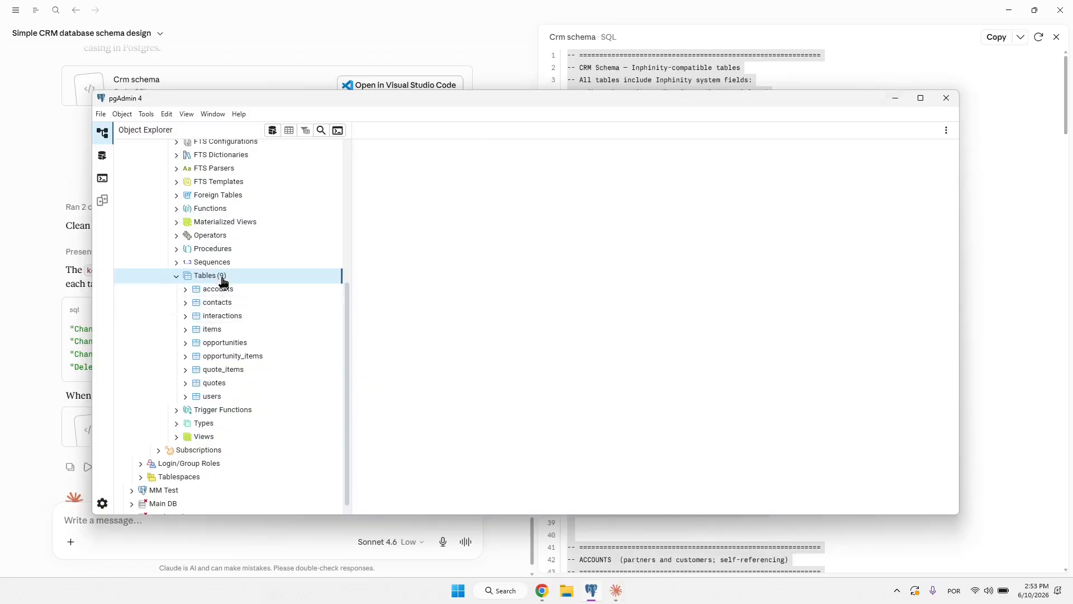
Switch to Chrome and open the SQL Data Sources sheet of the Inphinity Forms Admin app.
{"action": "left_click", "coordinate": [466, 25]}
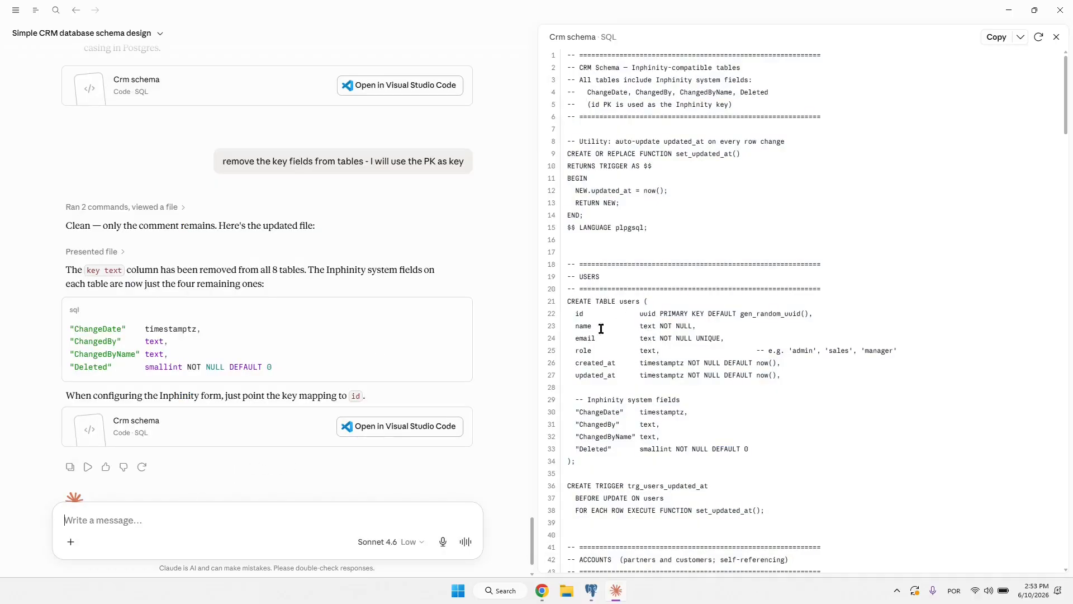
{"action": "left_click", "coordinate": [543, 591]}
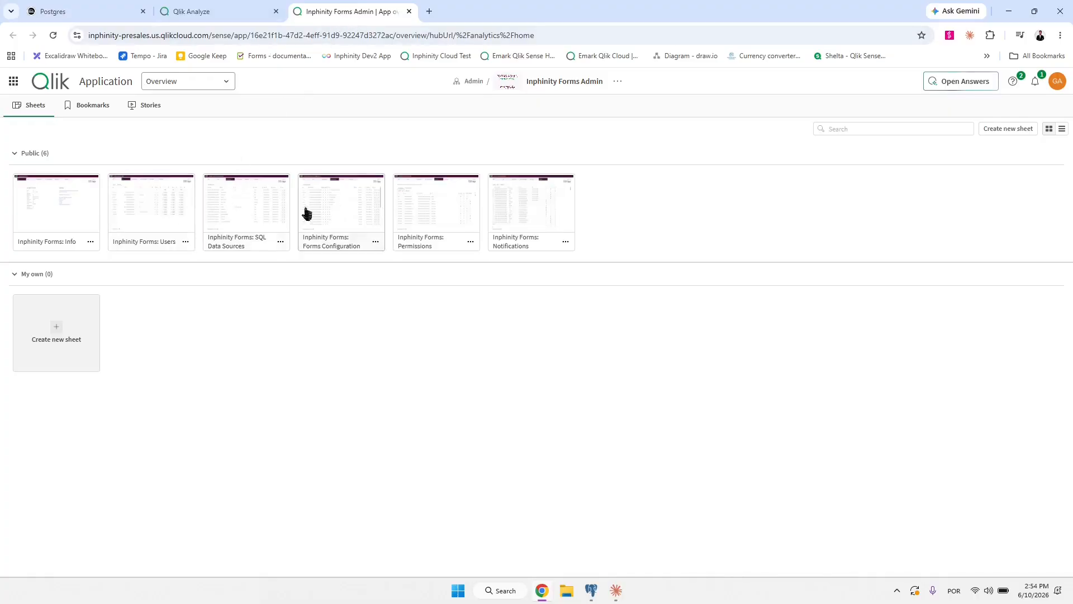
{"action": "left_click", "coordinate": [263, 213]}
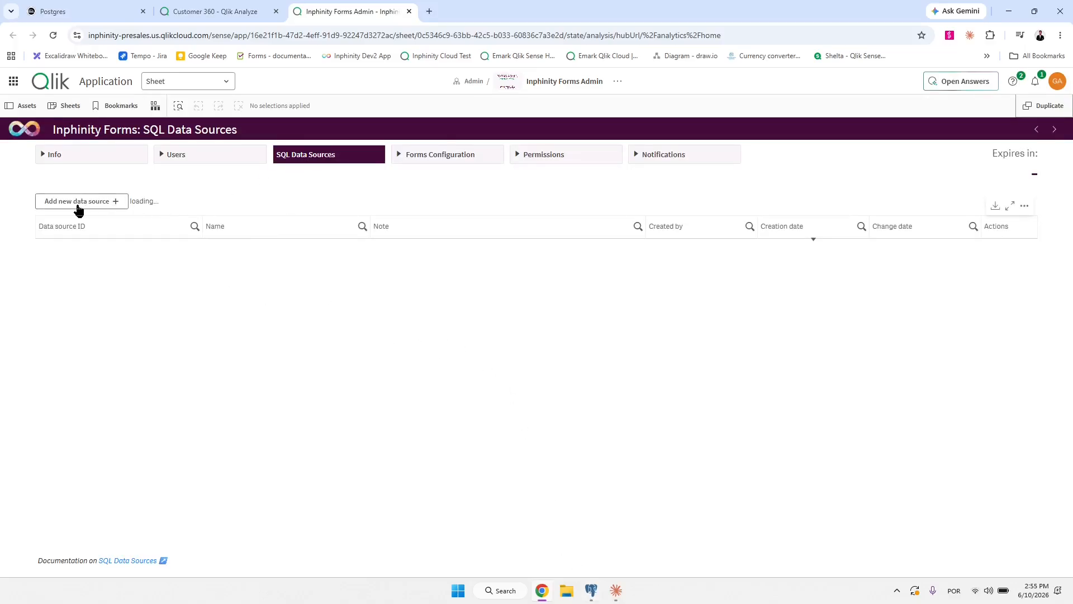
Add PostgreSQL data source "CRM Data - V1.0" with server acela.proxy.rlwy.net:25920, database railway, username postgres and the account password, and test its credentials.
{"action": "left_click", "coordinate": [112, 202]}
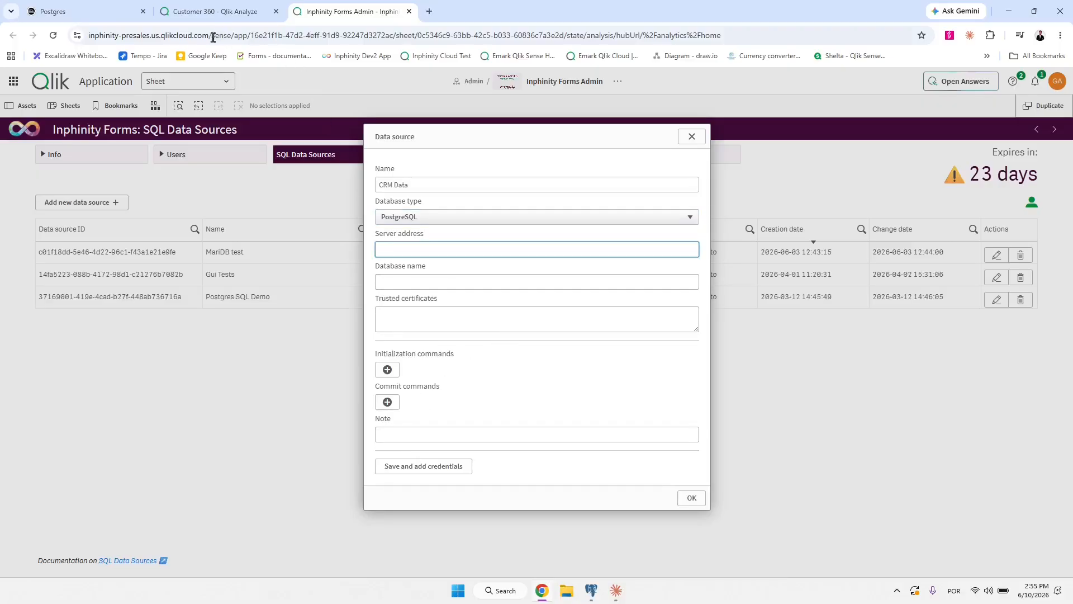
{"action": "left_click", "coordinate": [95, 14]}
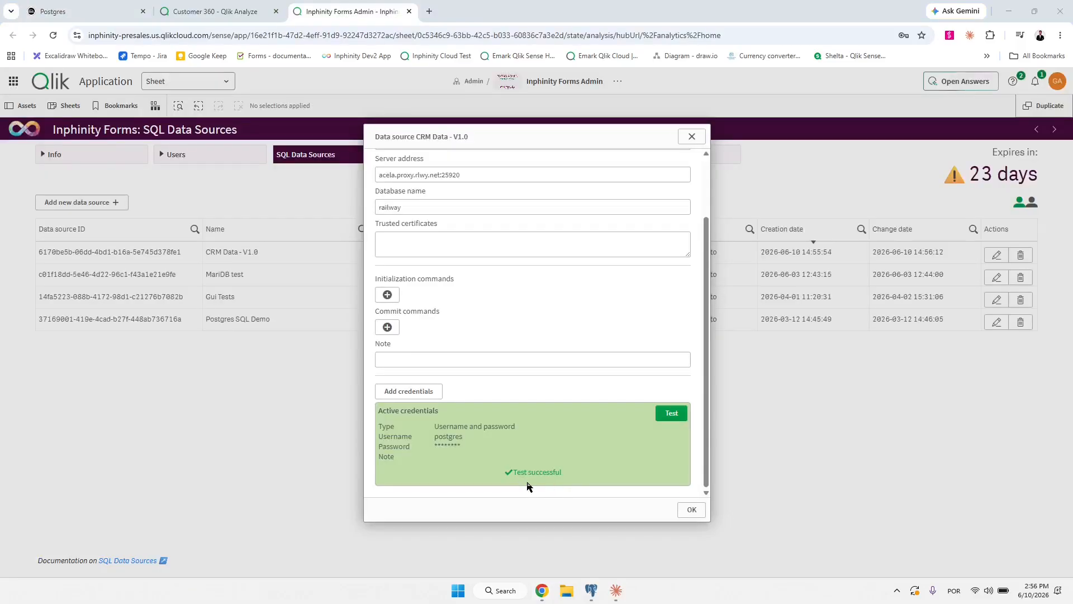
{"action": "left_click", "coordinate": [691, 509]}
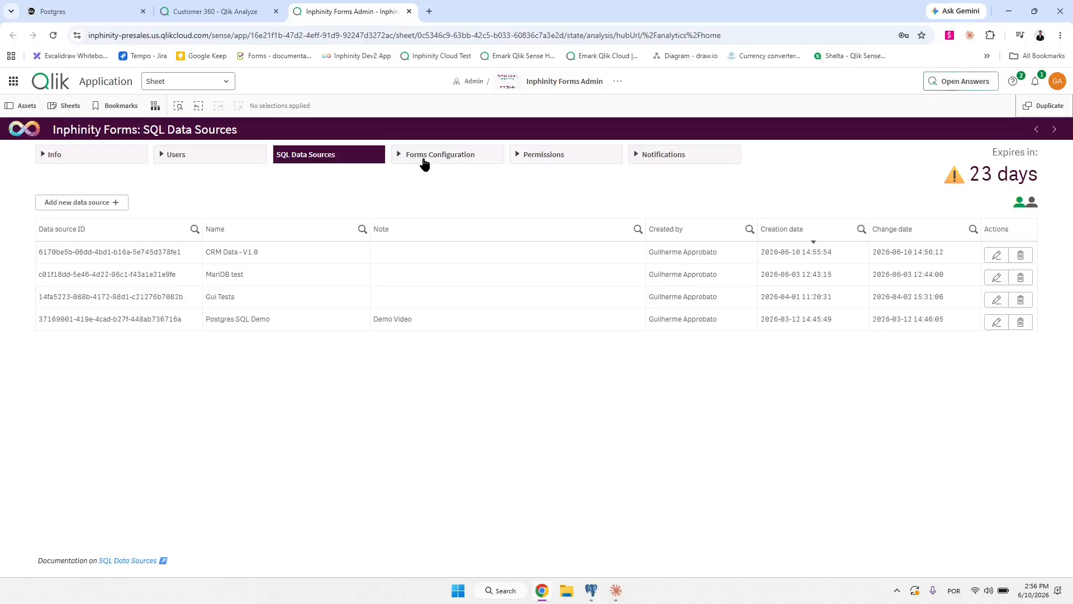
Open the data load editor of the Customer 360 app in Qlik Cloud.
{"action": "left_click", "coordinate": [591, 590]}
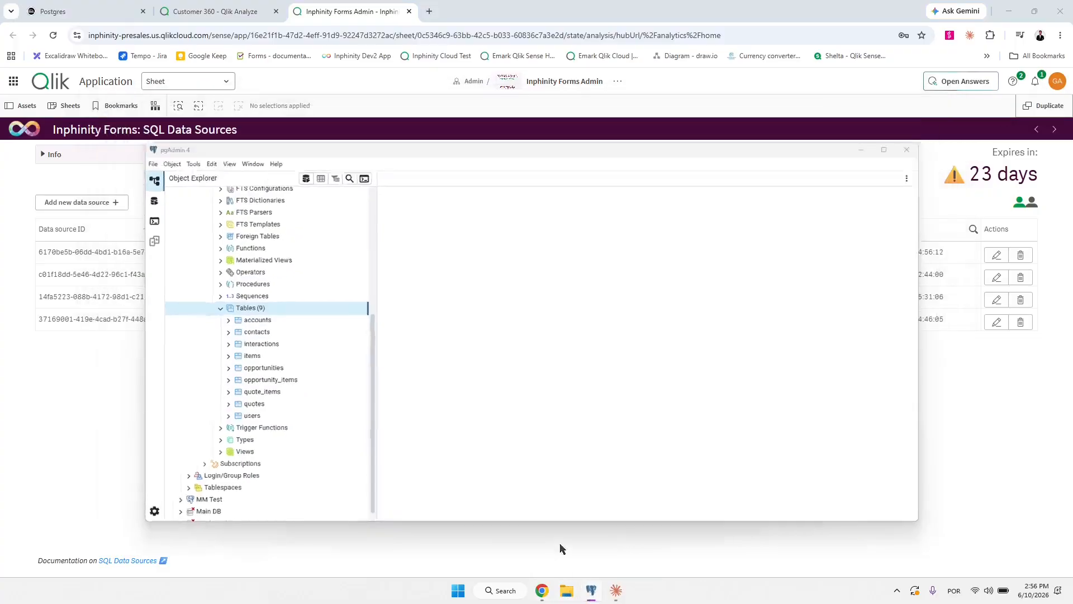
{"action": "left_click", "coordinate": [561, 549]}
{"action": "left_click", "coordinate": [242, 8]}
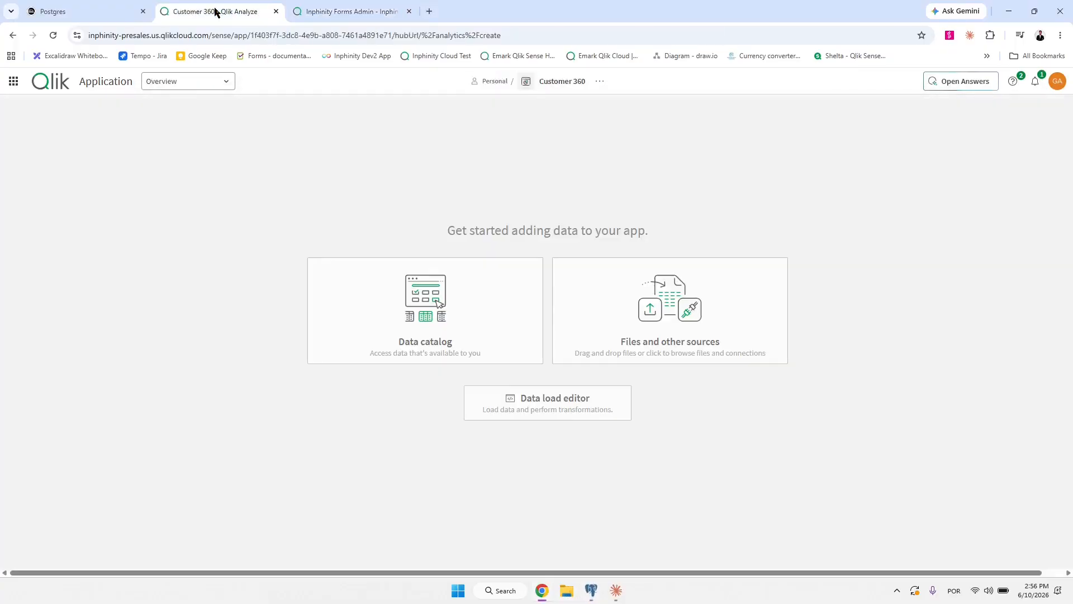
{"action": "left_click", "coordinate": [549, 404]}
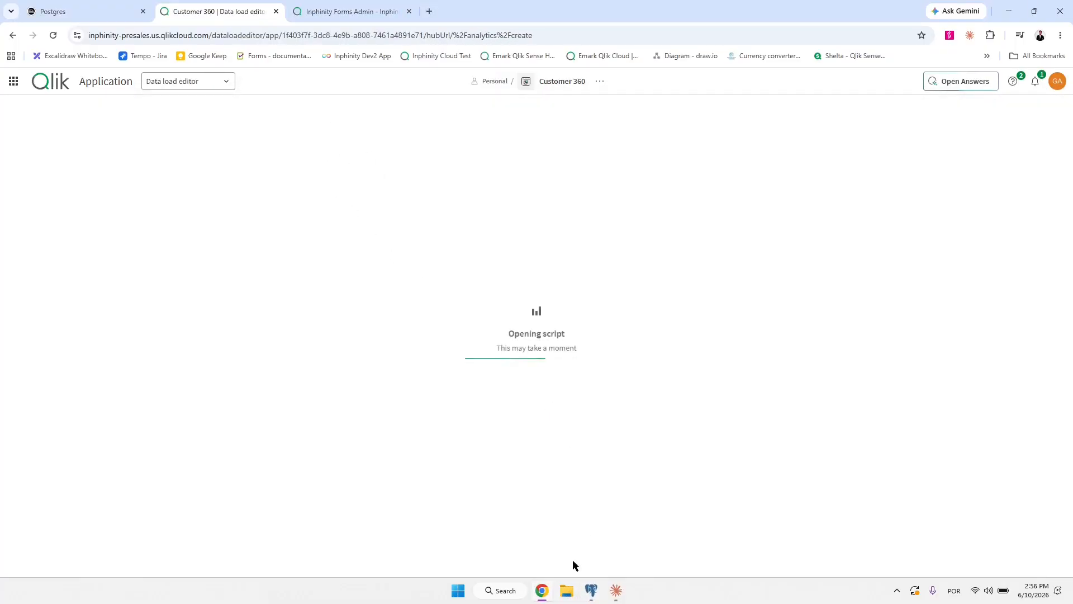
Look over the CRM tables in pgAdmin and the CRM Data - V1.0 entry in the Inphinity Forms SQL data sources.
{"action": "left_click", "coordinate": [592, 591]}
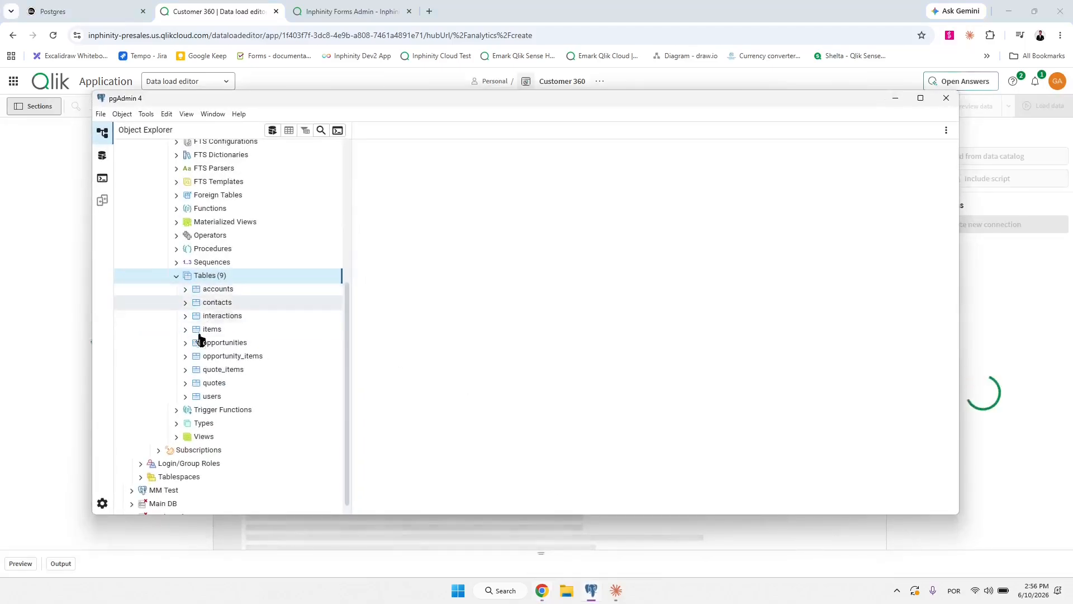
{"action": "left_click", "coordinate": [216, 11]}
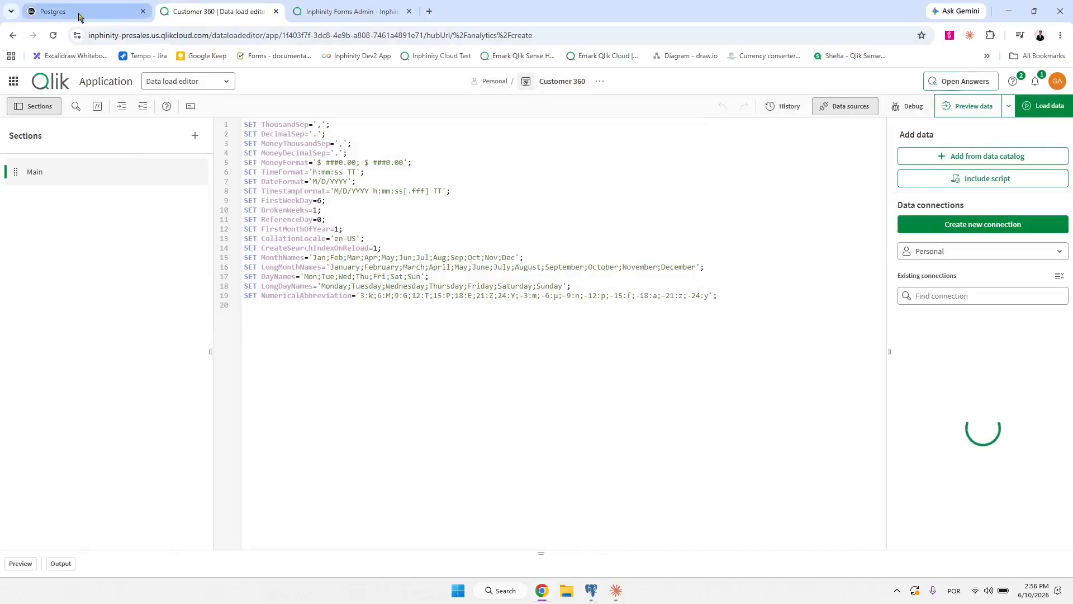
{"action": "left_click", "coordinate": [350, 11]}
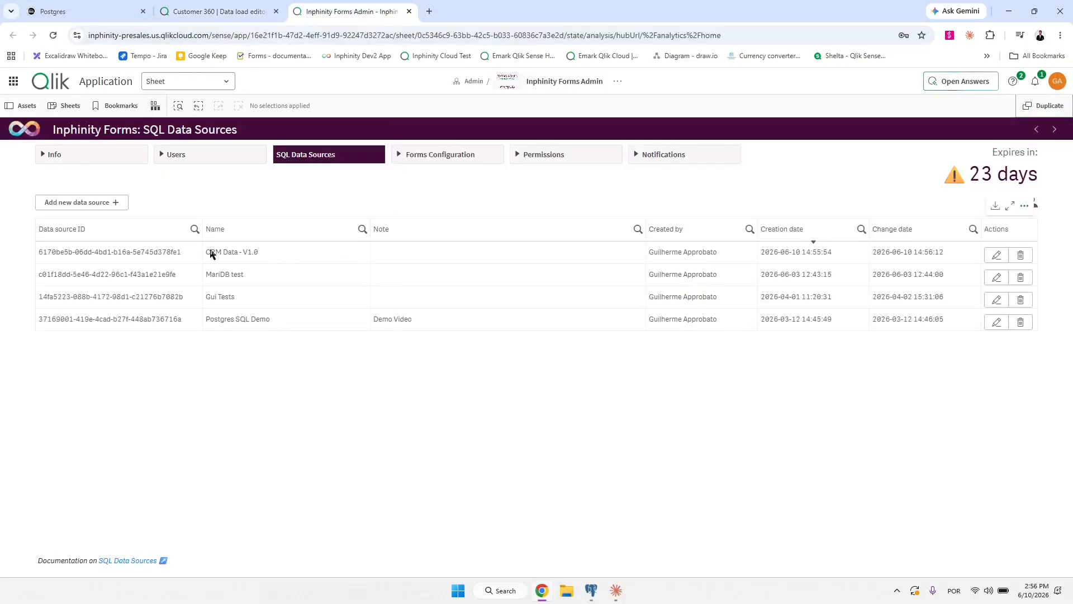
Return to the Customer 360 load script and add a new section below Main.
{"action": "left_click", "coordinate": [192, 4]}
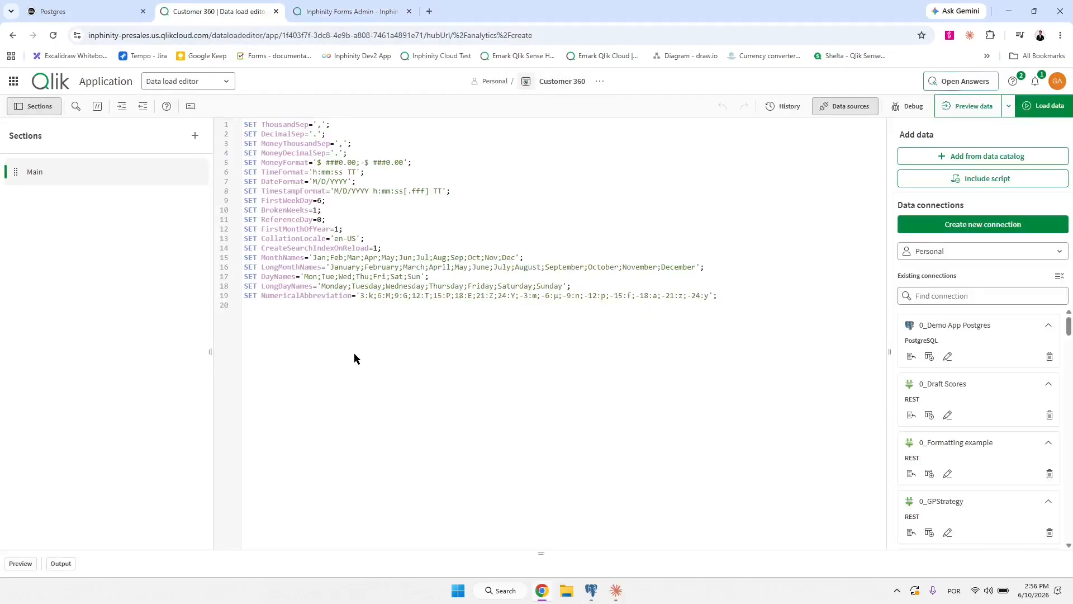
{"action": "left_click", "coordinate": [195, 135]}
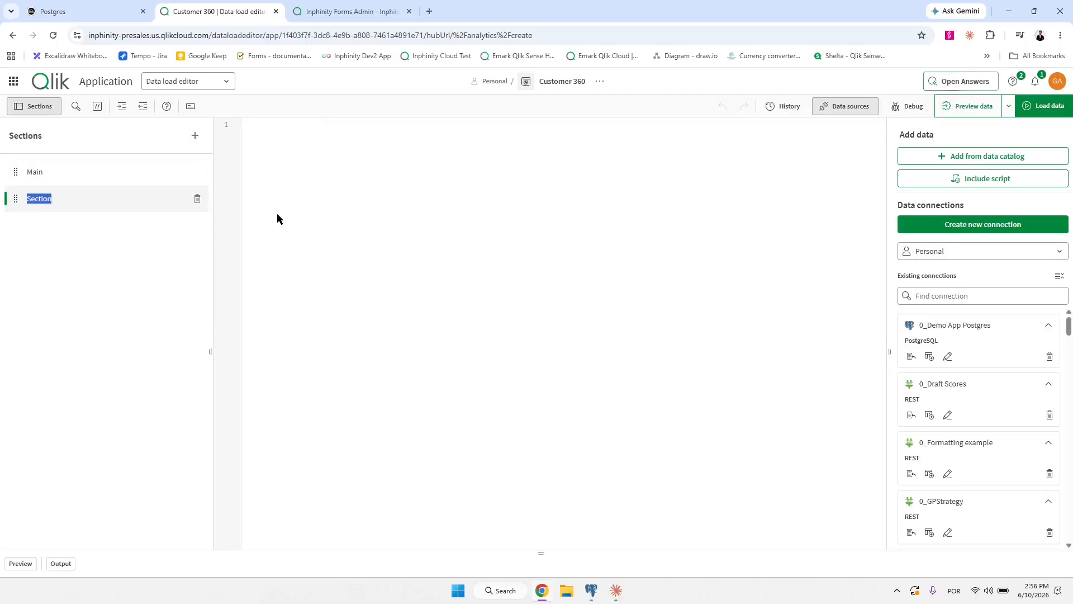
{"action": "left_click", "coordinate": [309, 218]}
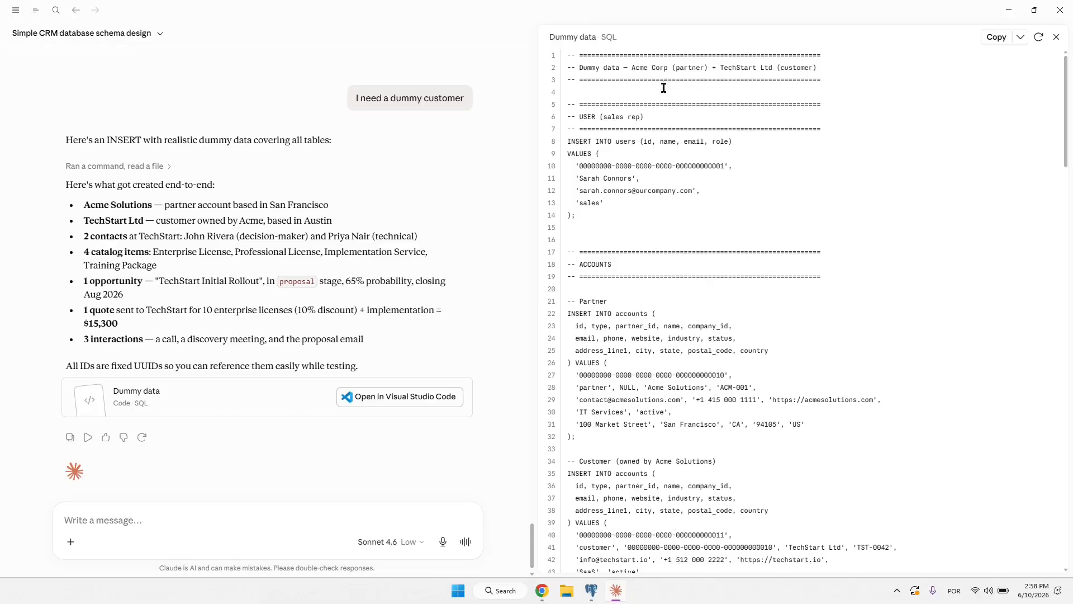
Copy the dummy data SQL script from Claude and execute it in a new pgAdmin query on the CRM DB tables.
{"action": "left_click", "coordinate": [998, 38]}
{"action": "left_click", "coordinate": [594, 594]}
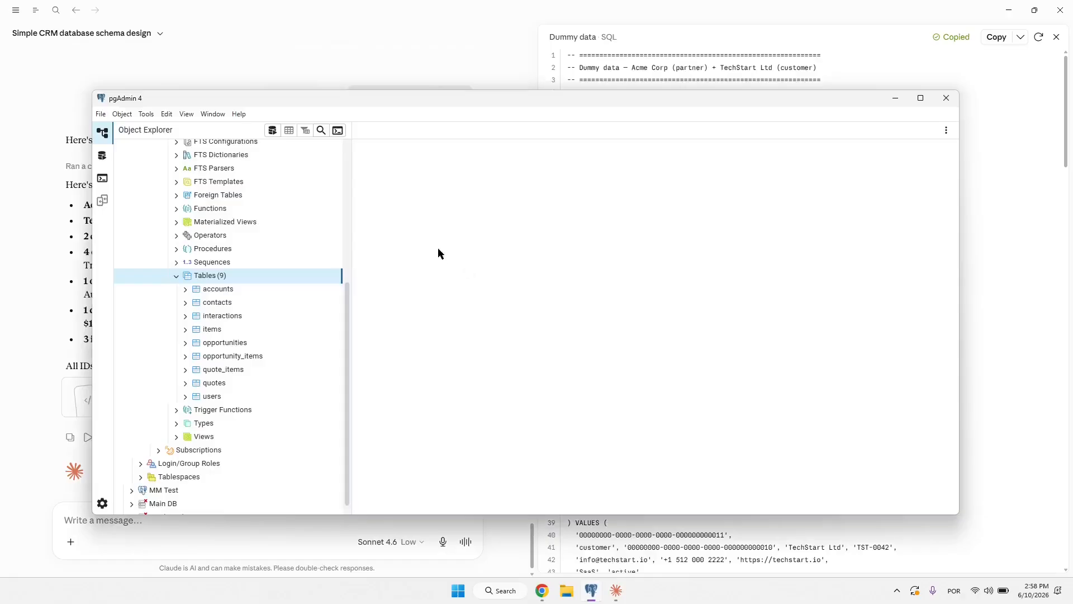
{"action": "right_click", "coordinate": [217, 279]}
{"action": "left_click", "coordinate": [251, 359]}
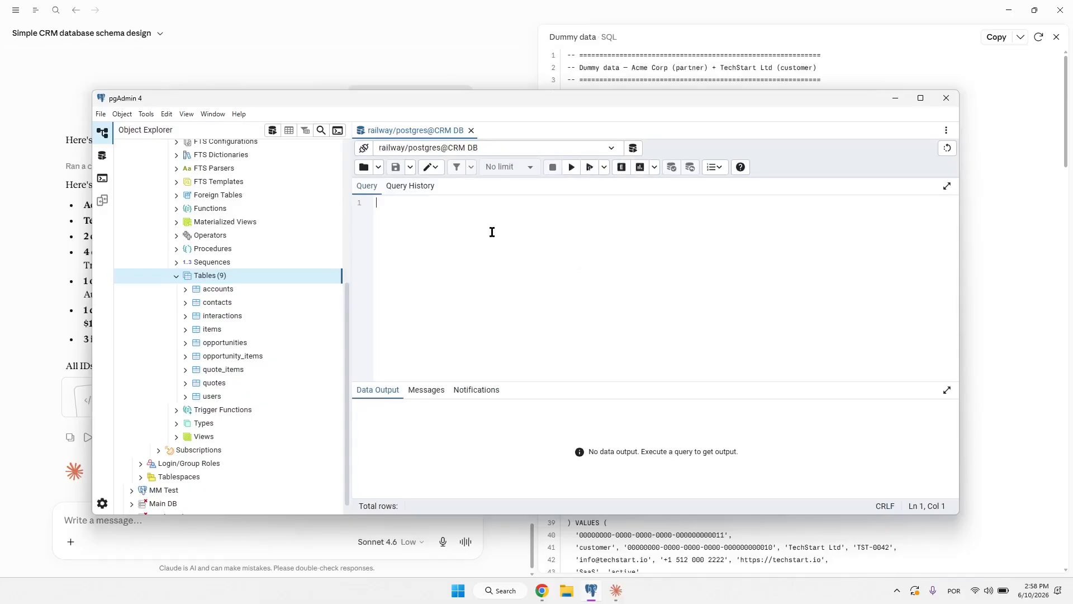
{"action": "key", "text": "ctrl+v"}
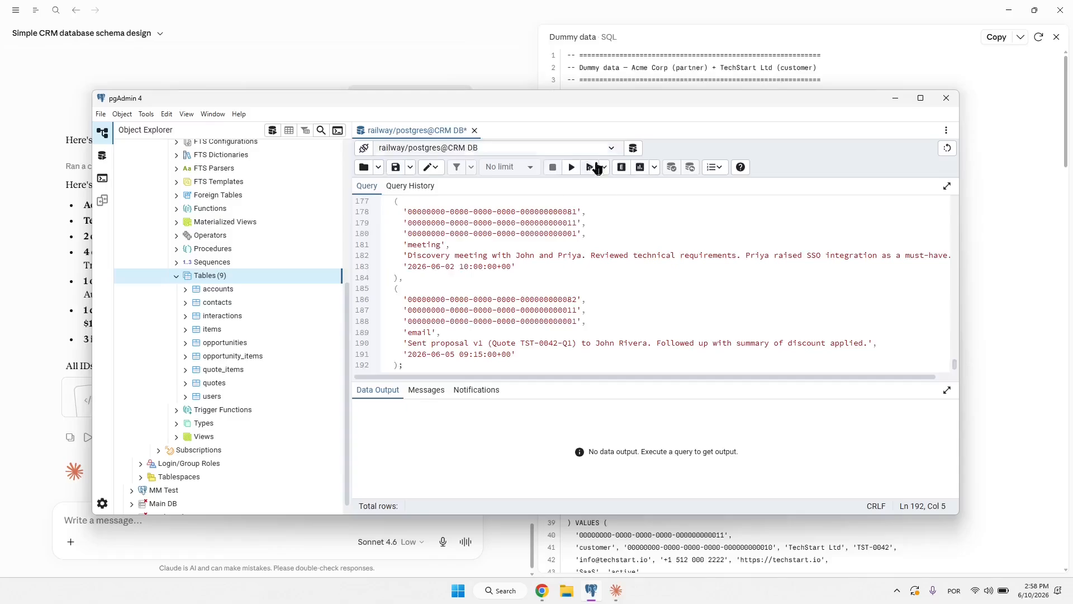
{"action": "left_click", "coordinate": [573, 167]}
{"action": "left_click", "coordinate": [591, 285]}
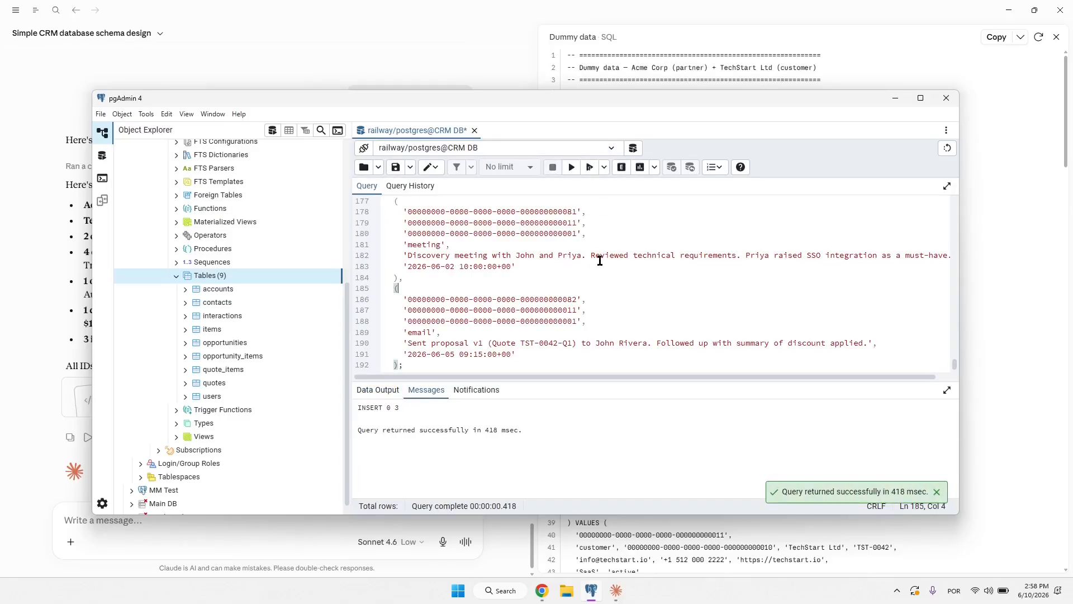
Close the dummy data query without saving it and switch back to the Customer 360 data load editor in Chrome.
{"action": "left_click", "coordinate": [474, 132]}
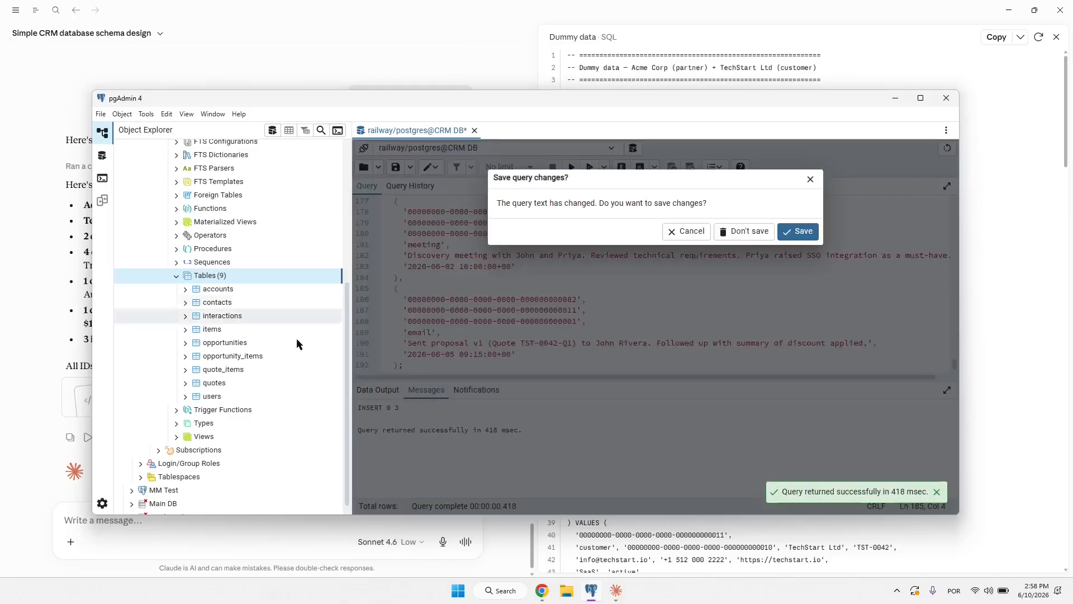
{"action": "left_click", "coordinate": [726, 232]}
{"action": "left_click", "coordinate": [543, 592]}
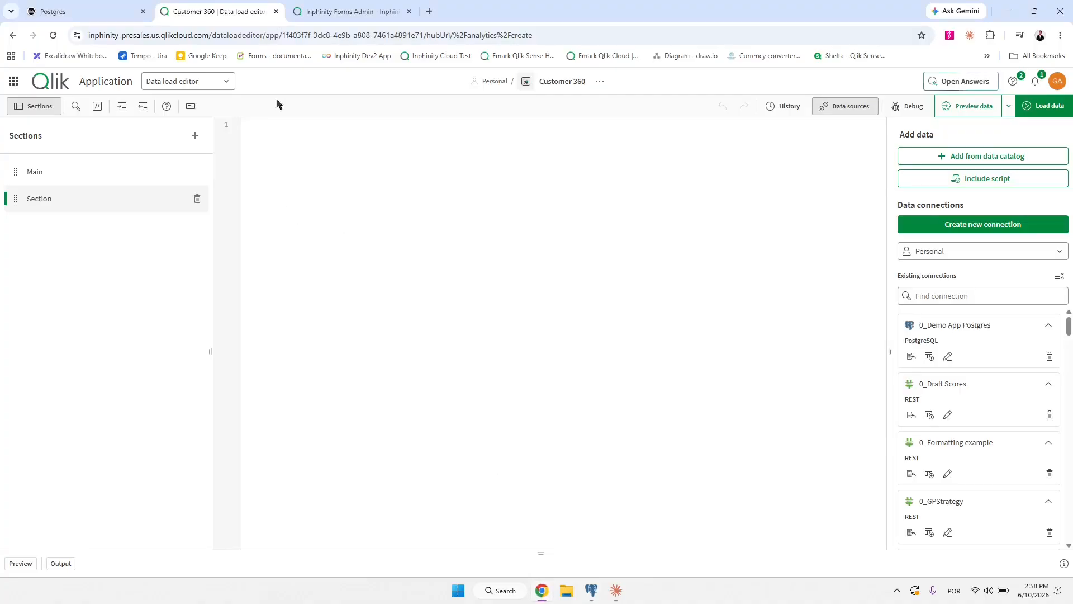
Start a new Form General instance in the Inphinity Forms Admin forms configuration with the note "CRM: Accounts", checking the accounts table in Claude's schema.
{"action": "left_click", "coordinate": [353, 13]}
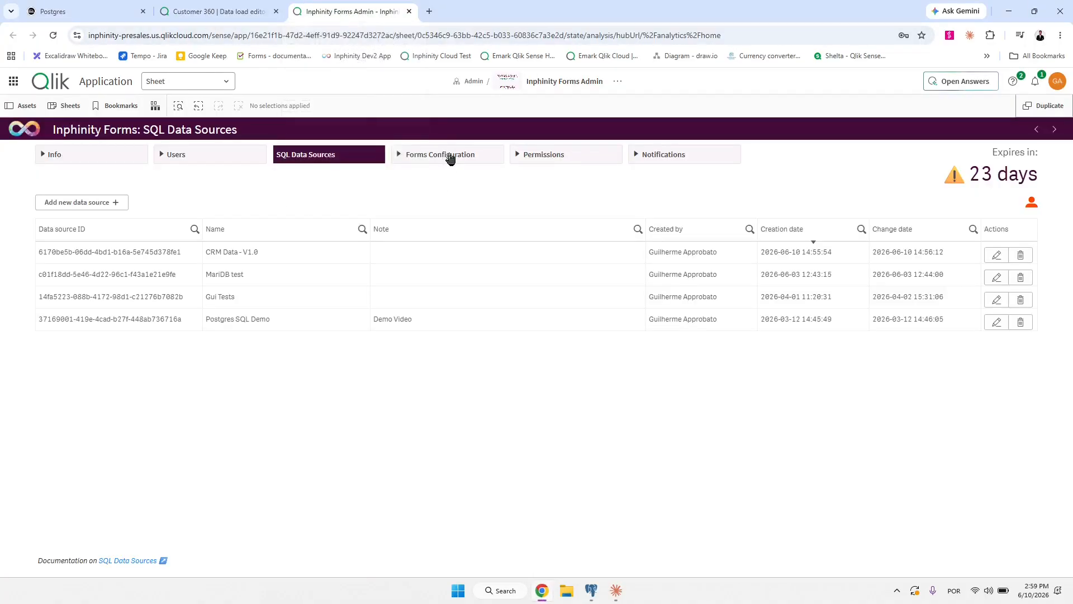
{"action": "left_click", "coordinate": [433, 161]}
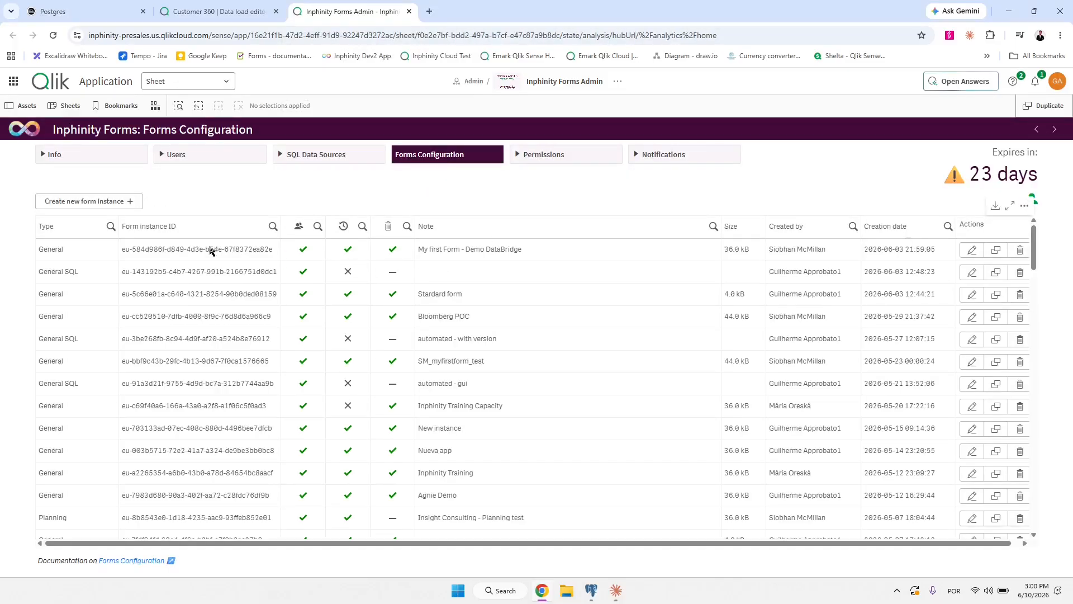
{"action": "left_click", "coordinate": [65, 203]}
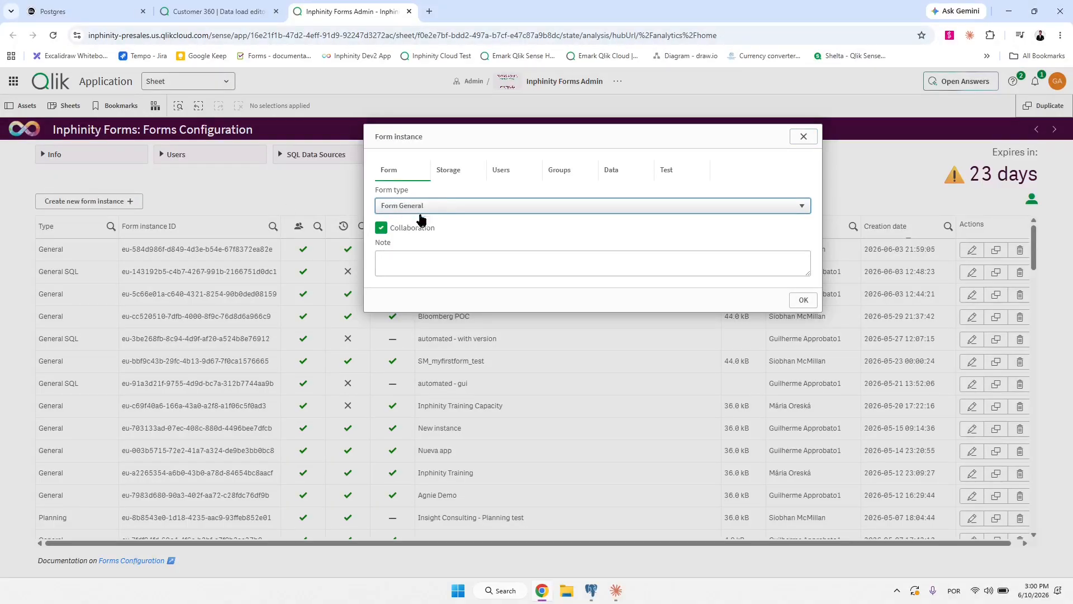
{"action": "left_click", "coordinate": [425, 262]}
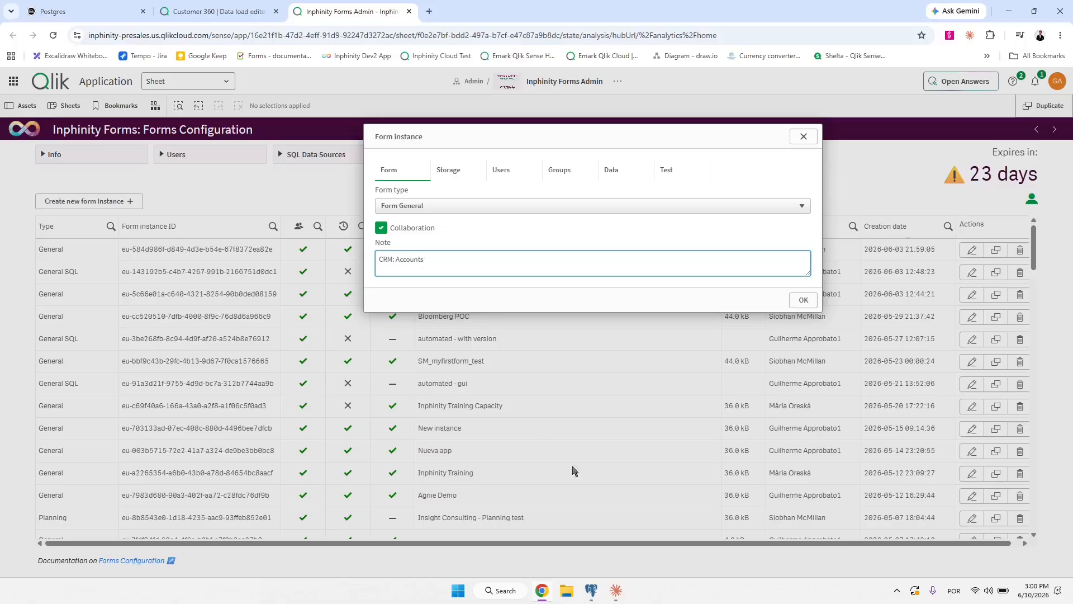
{"action": "left_click", "coordinate": [617, 591]}
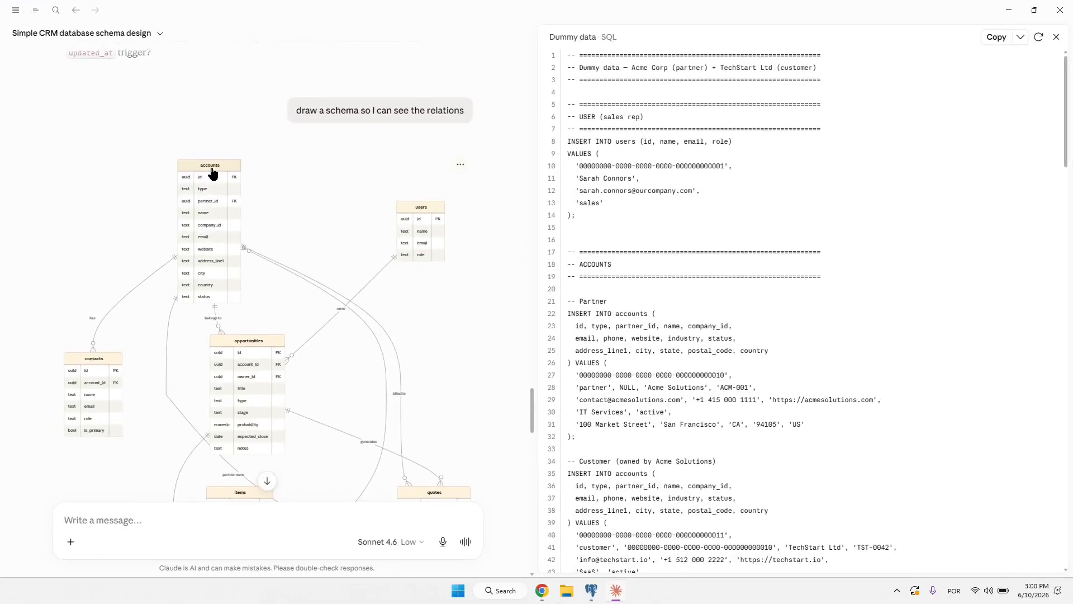
{"action": "left_click", "coordinate": [617, 591]}
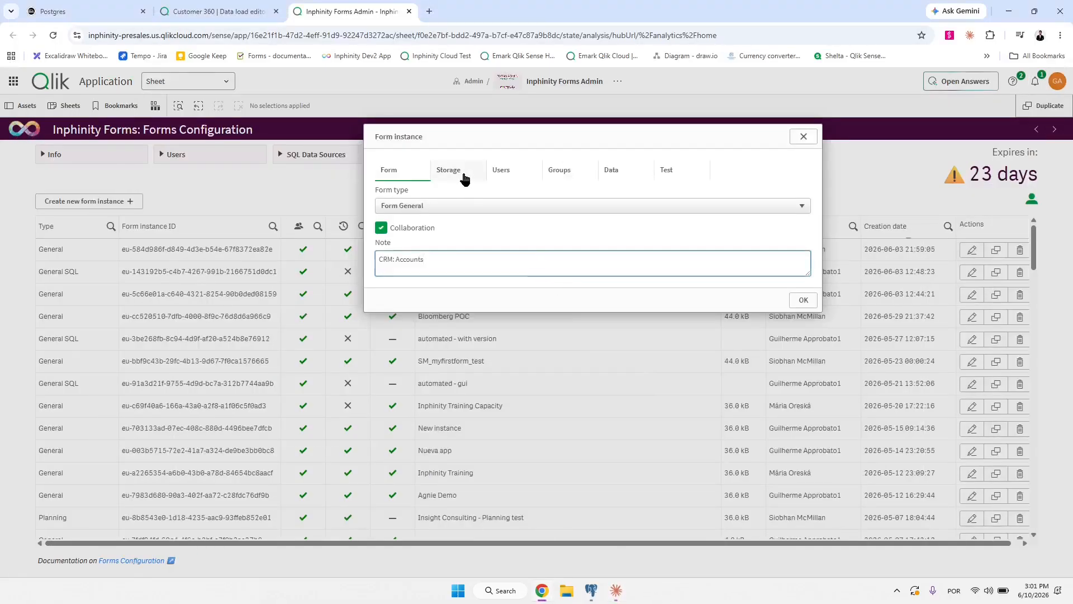
Set the form instance's storage to SQL database using the existing data source CRM Data - V1.0.
{"action": "left_click", "coordinate": [448, 170]}
{"action": "left_click", "coordinate": [447, 208]}
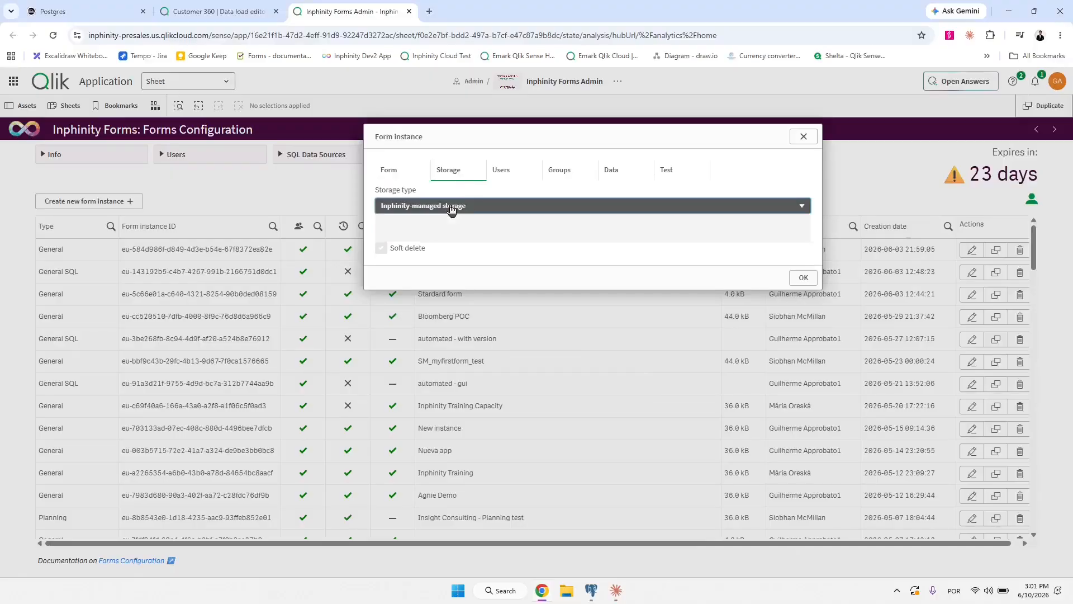
{"action": "left_click", "coordinate": [440, 223]}
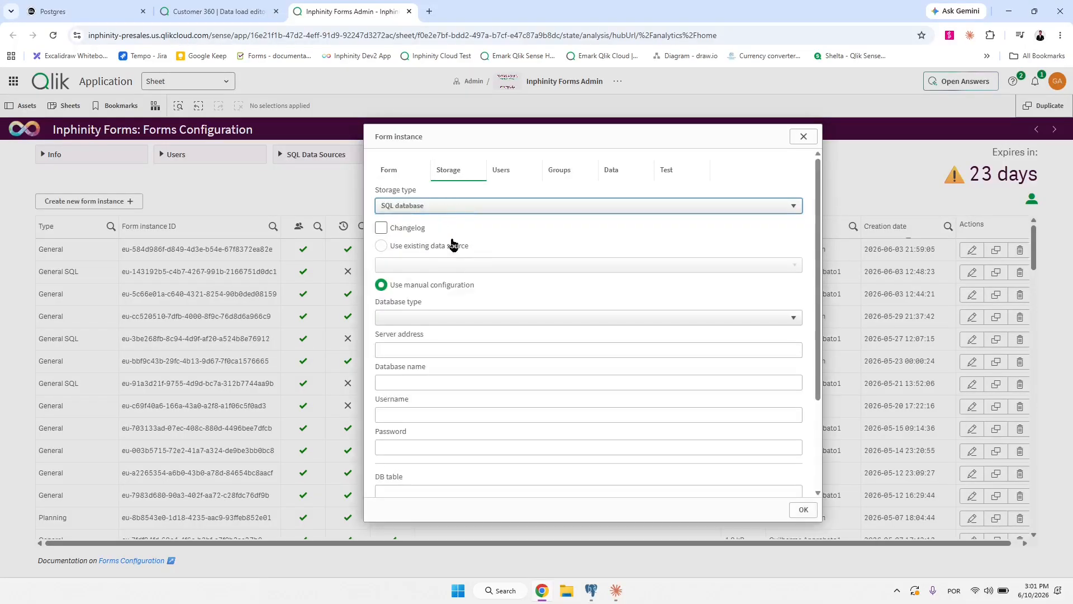
{"action": "left_click", "coordinate": [413, 249]}
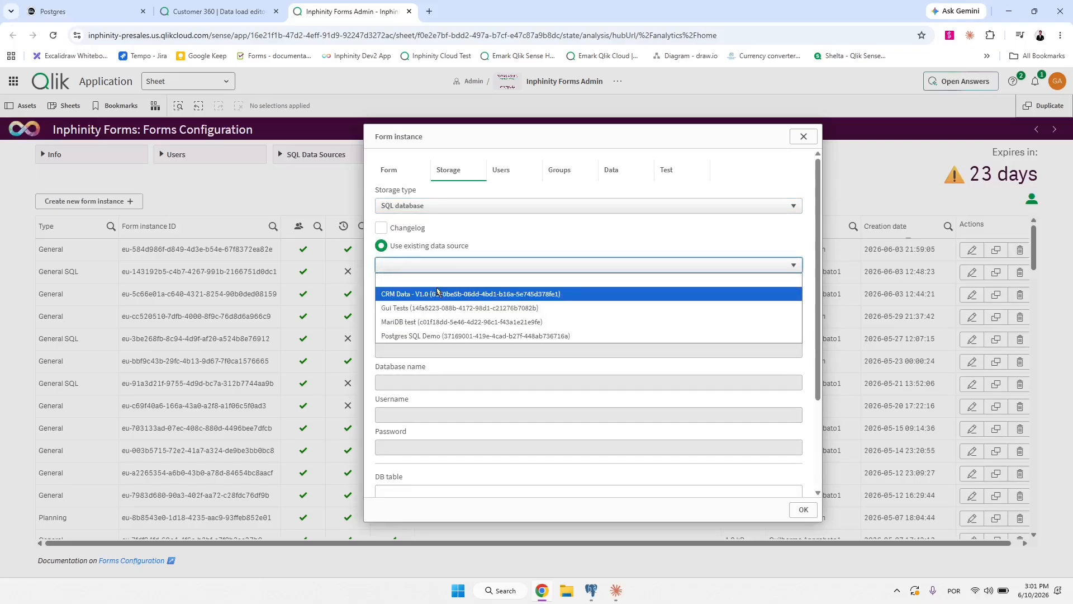
{"action": "left_click", "coordinate": [439, 293]}
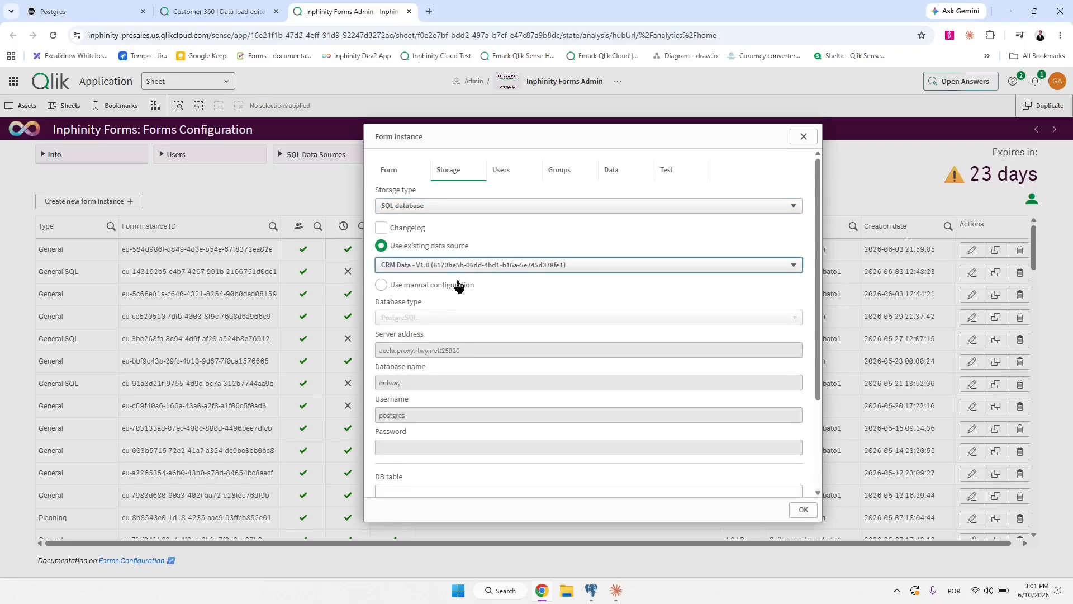
Set the DB table to accounts and the key column to id, and create the form instance.
{"action": "scroll", "coordinate": [467, 339], "scroll_direction": "down", "scroll_amount": 3}
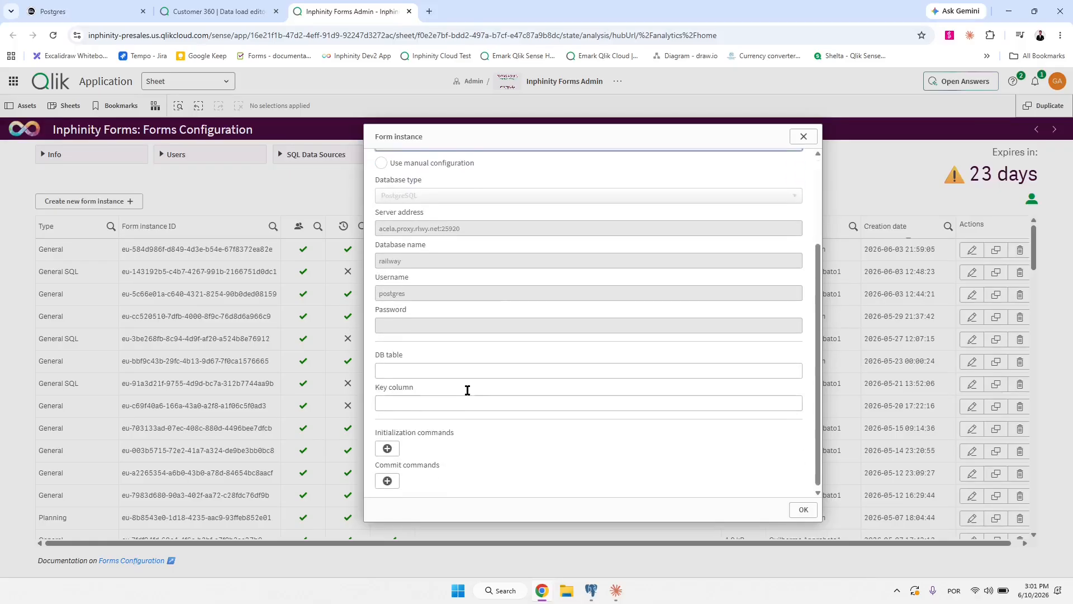
{"action": "left_click", "coordinate": [464, 368]}
{"action": "type", "text": "accounts"}
{"action": "key", "text": "Tab"}
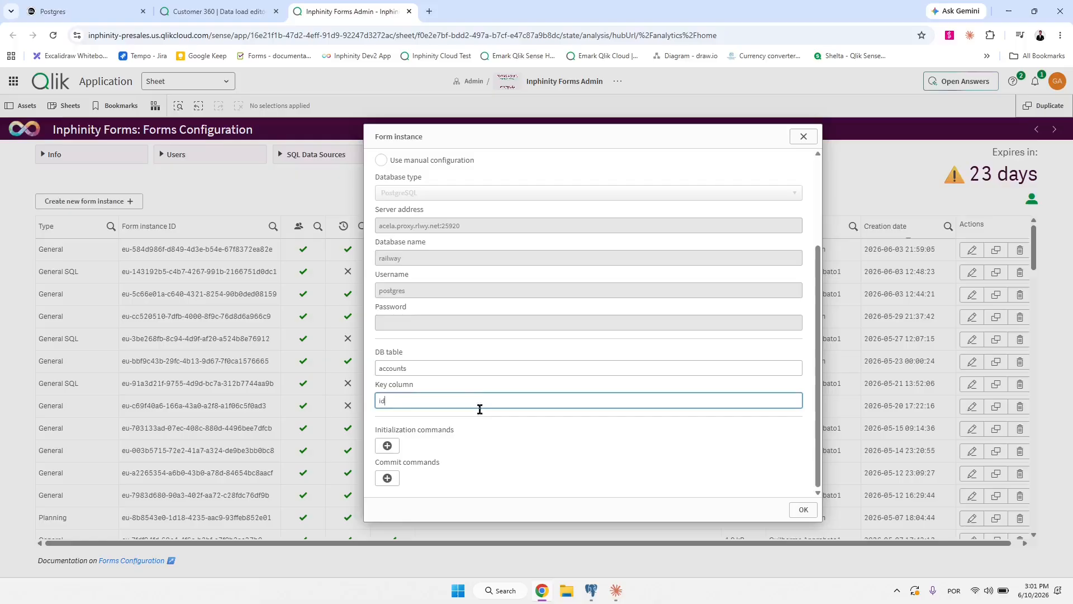
{"action": "left_click", "coordinate": [808, 507]}
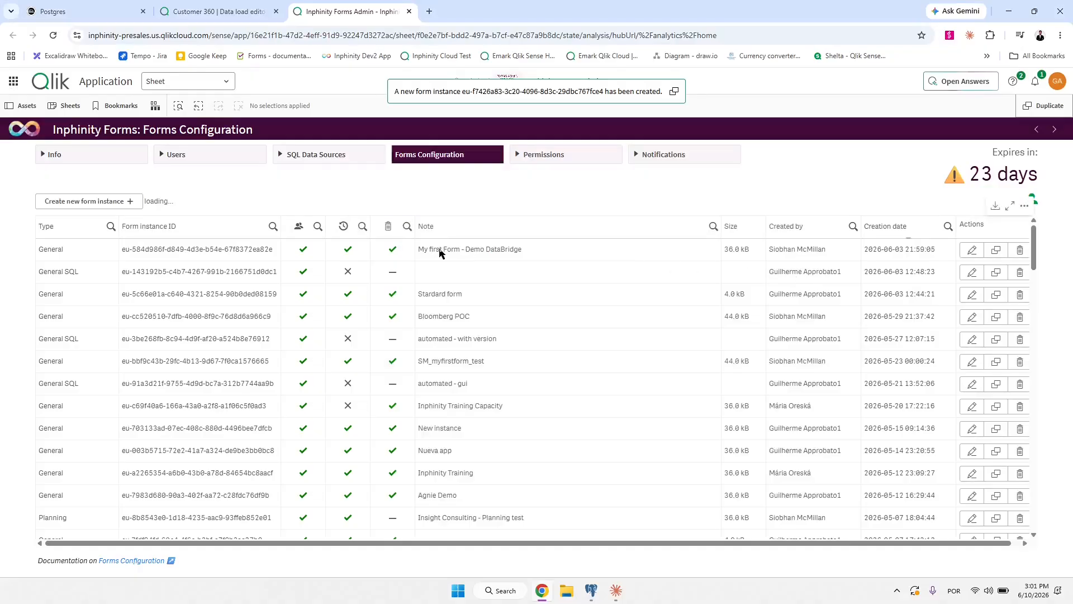
Open the CRM: Accounts form instance for editing and copy its REST connection URL.
{"action": "left_click", "coordinate": [616, 590]}
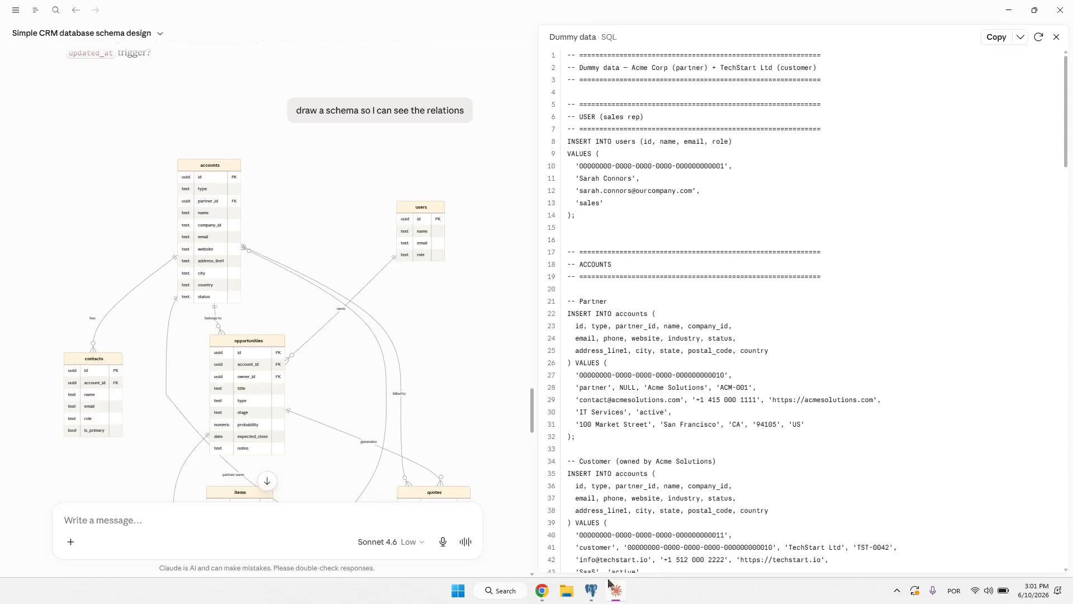
{"action": "left_click", "coordinate": [622, 596]}
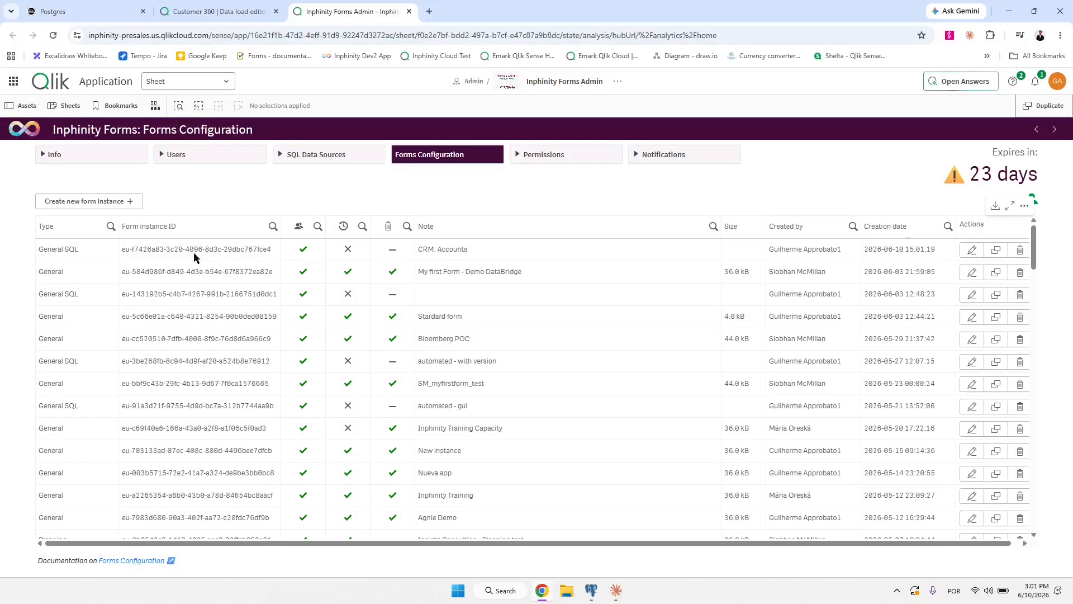
{"action": "left_click", "coordinate": [973, 251]}
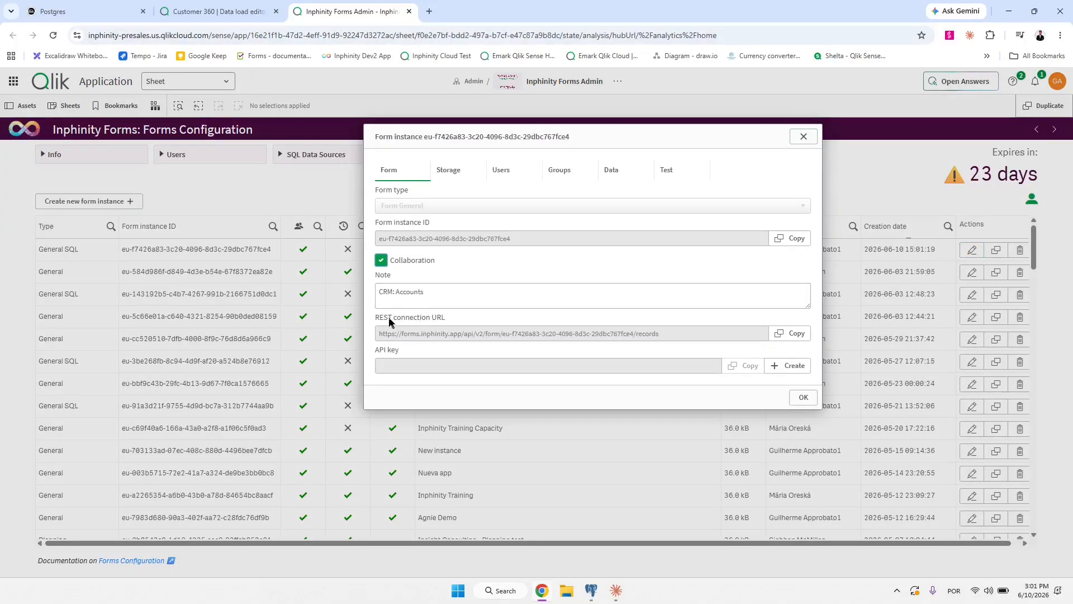
{"action": "left_click", "coordinate": [785, 333]}
Start a new REST data connection in the Customer 360 data load editor with the copied form URL as its request URL.
{"action": "left_click", "coordinate": [246, 3]}
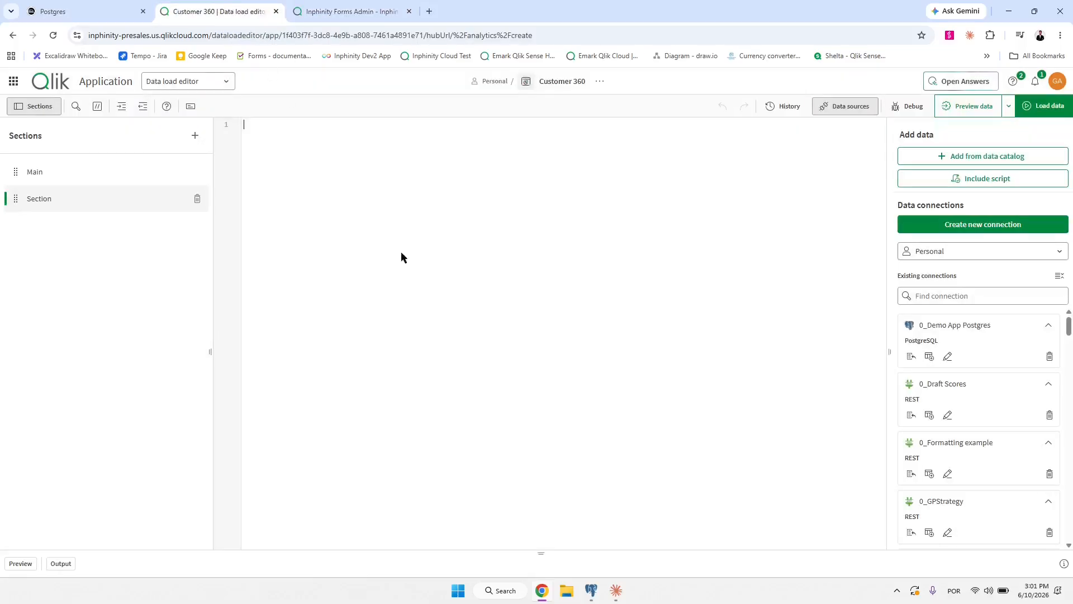
{"action": "left_click", "coordinate": [965, 231]}
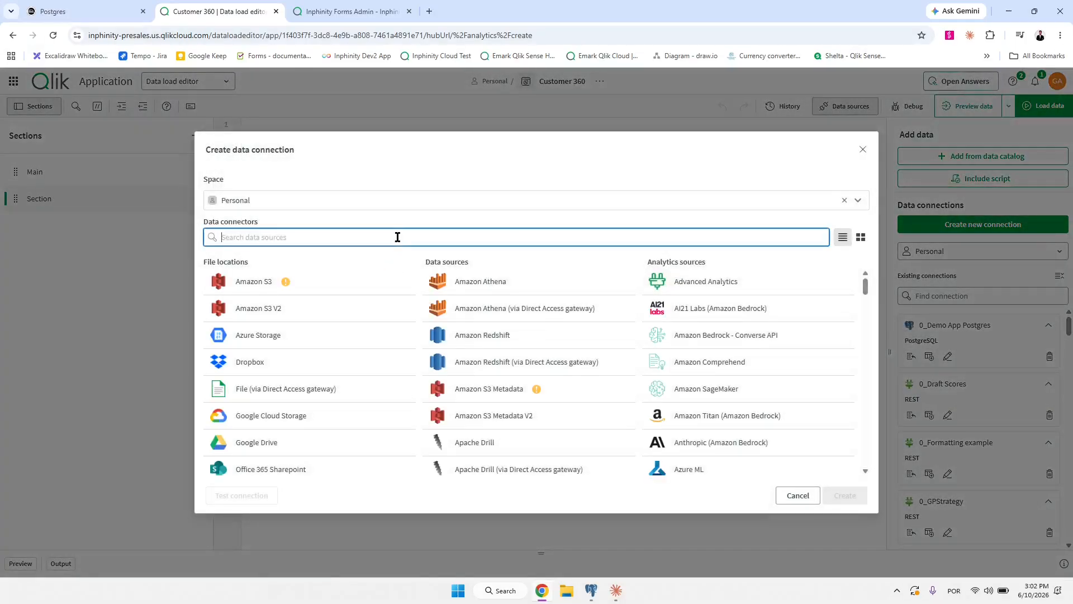
{"action": "type", "text": "rest"}
{"action": "left_click", "coordinate": [471, 333]}
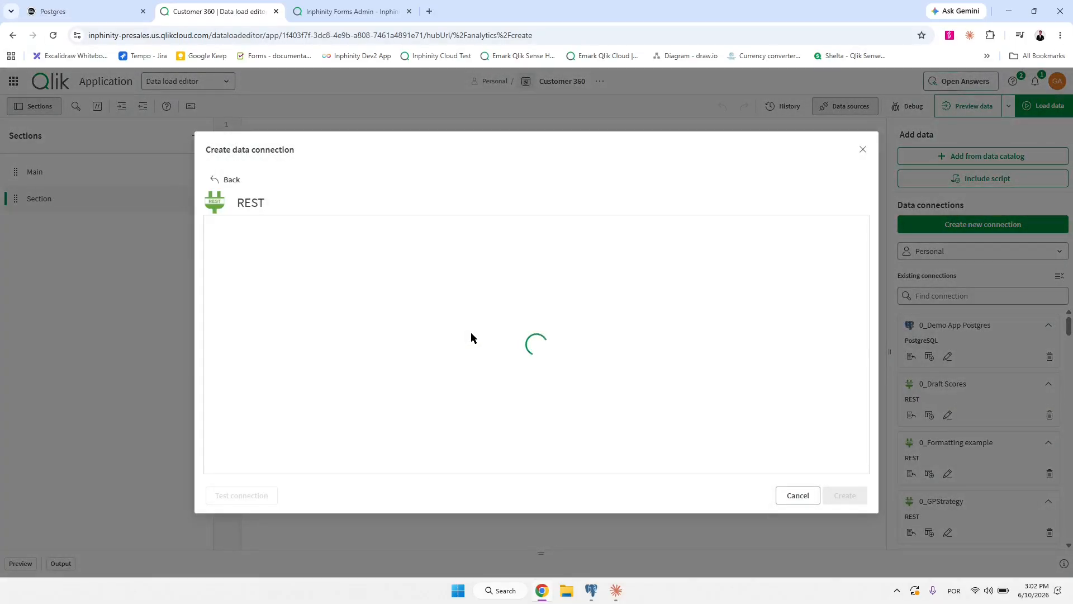
{"action": "left_click", "coordinate": [316, 258]}
{"action": "key", "text": "ctrl+v"}
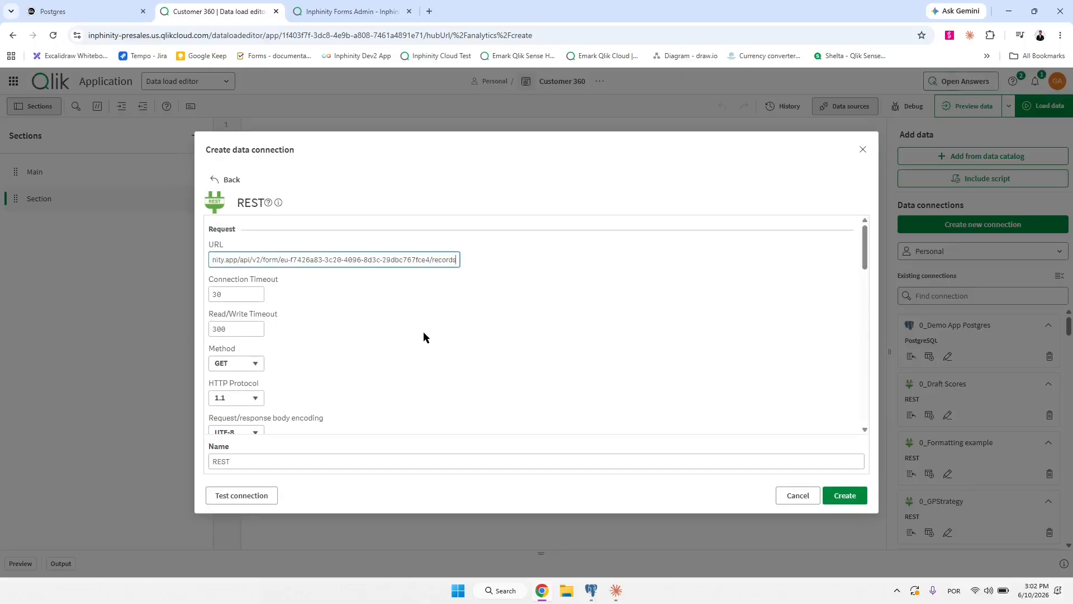
Add an Authorization query header with the value Bearer followed by an API key created for the CRM: Accounts form instance.
{"action": "scroll", "coordinate": [424, 334], "scroll_direction": "down", "scroll_amount": 15}
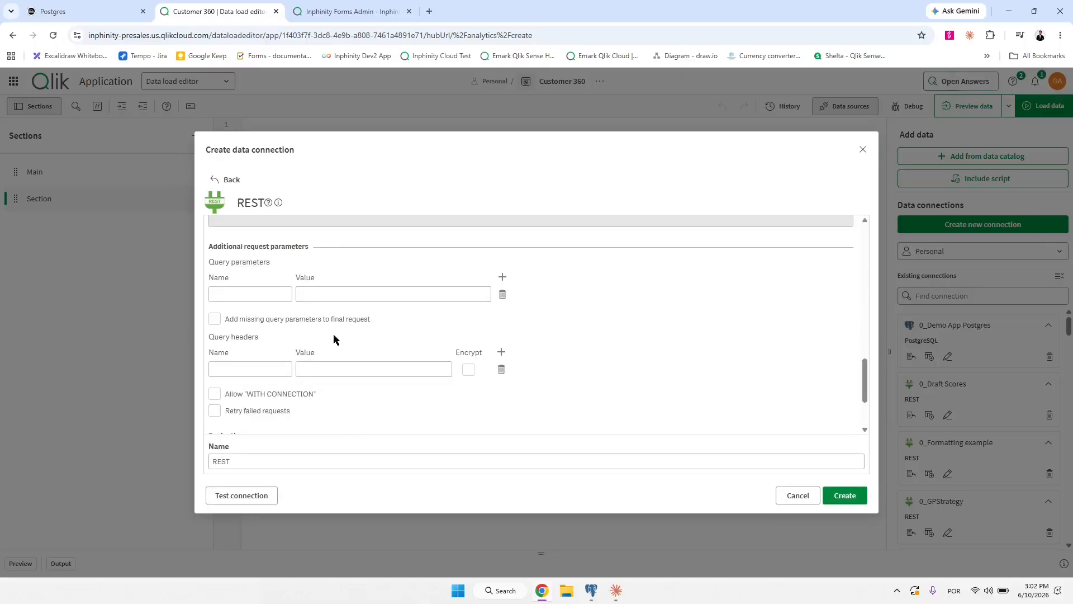
{"action": "scroll", "coordinate": [334, 339], "scroll_direction": "down", "scroll_amount": 1}
{"action": "left_click", "coordinate": [246, 313]}
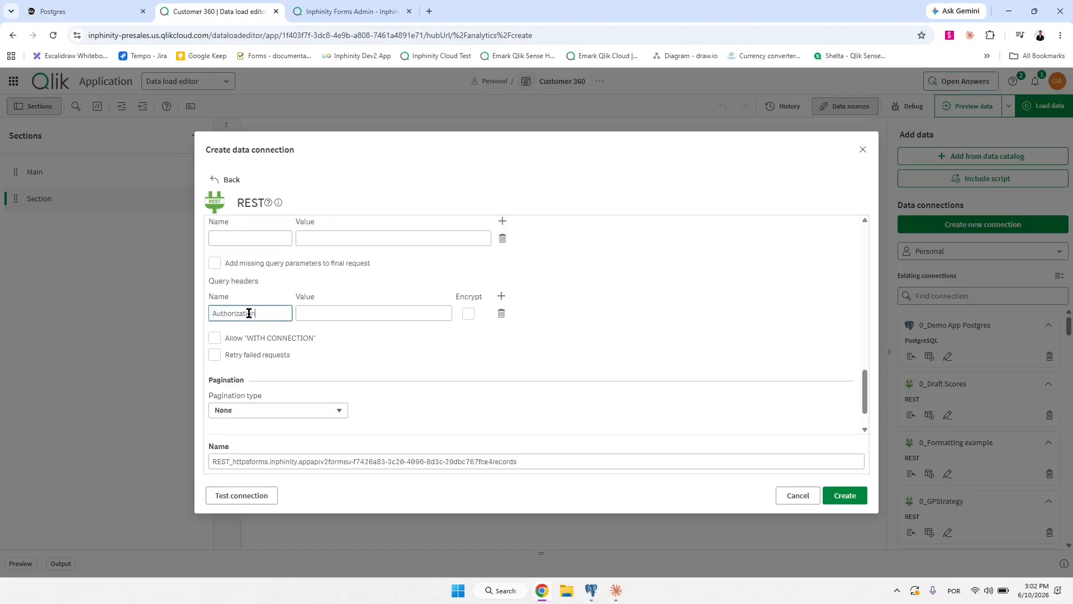
{"action": "key", "text": "Tab"}
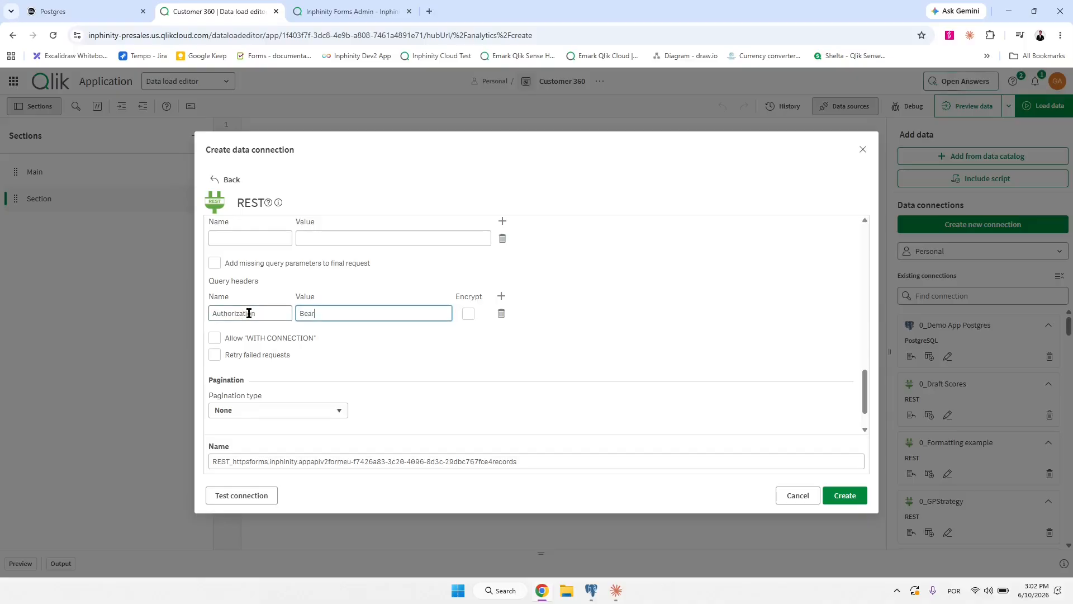
{"action": "left_click", "coordinate": [350, 13]}
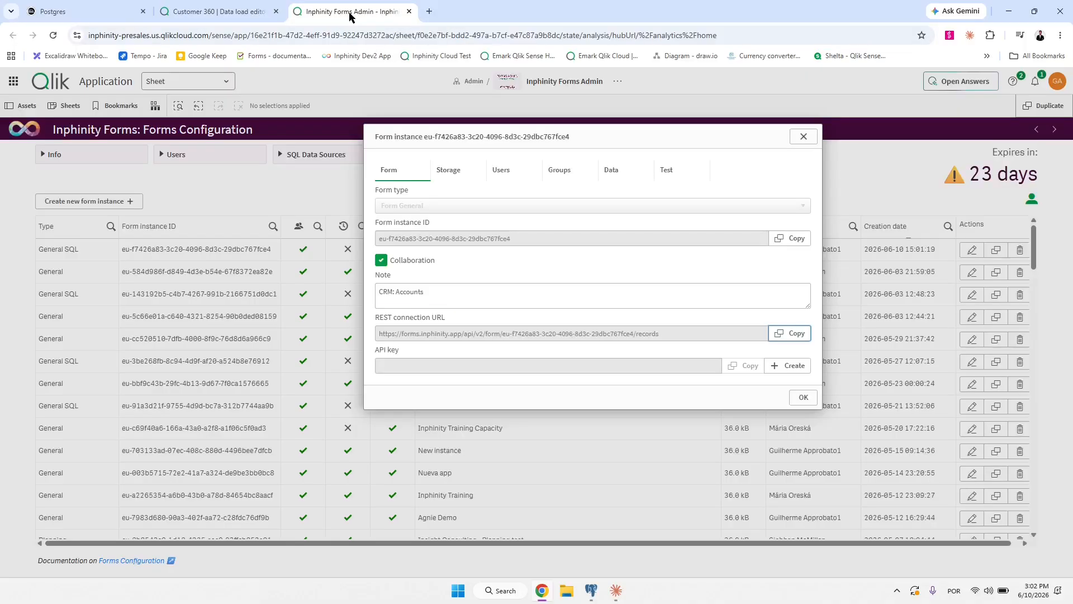
{"action": "left_click", "coordinate": [774, 366]}
{"action": "left_click", "coordinate": [748, 366]}
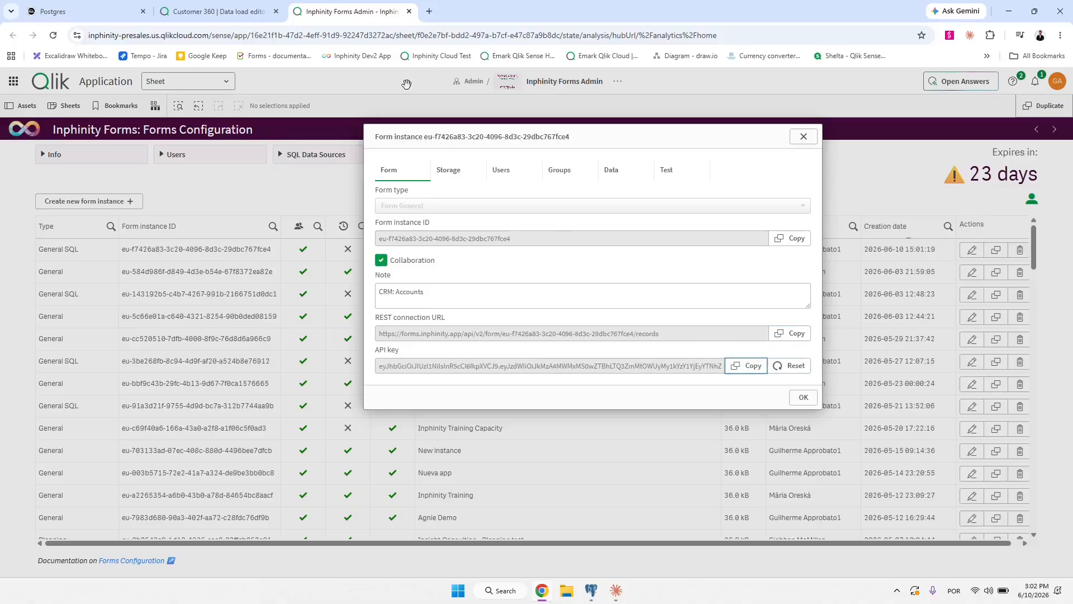
{"action": "left_click", "coordinate": [219, 11]}
{"action": "key", "text": "ctrl+v"}
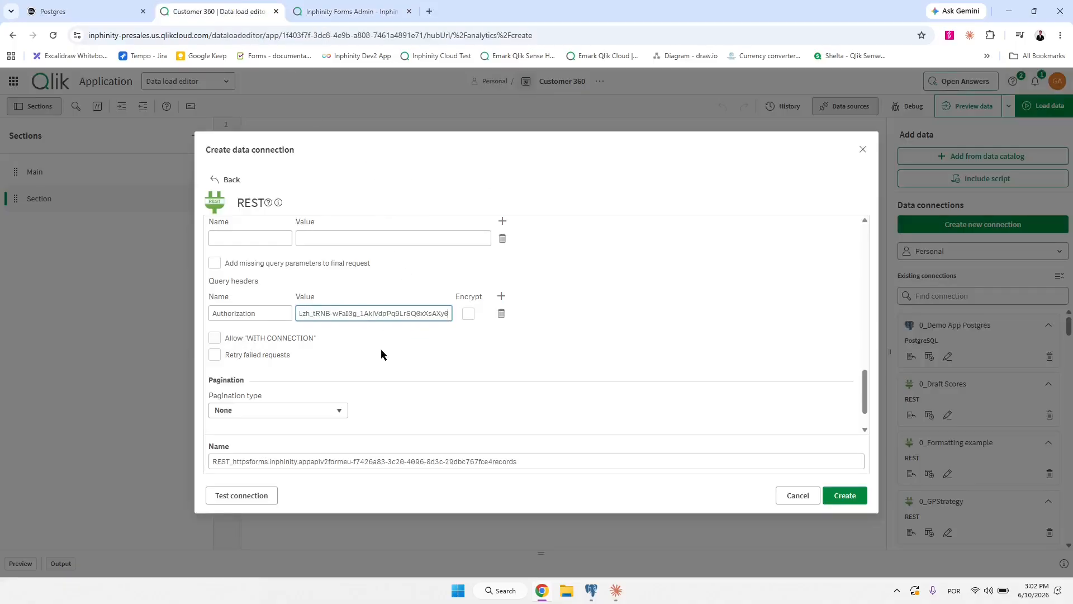
Name the REST connection CRM_Accounts and create it.
{"action": "left_click", "coordinate": [589, 380]}
{"action": "scroll", "coordinate": [343, 416], "scroll_direction": "down", "scroll_amount": 1}
{"action": "triple_click", "coordinate": [347, 461]}
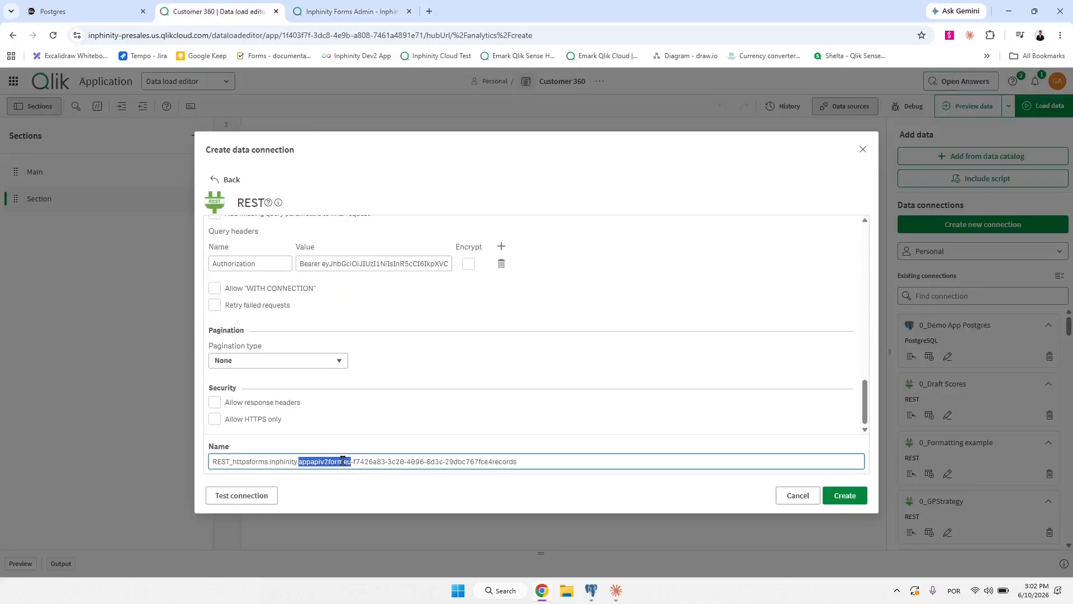
{"action": "type", "text": "CRM_Accounts"}
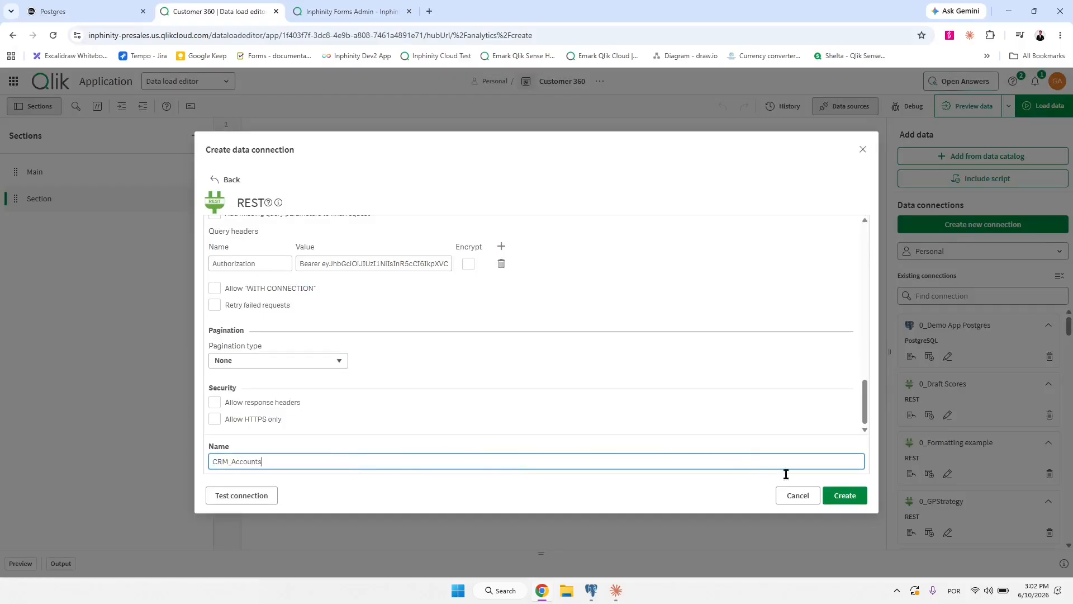
{"action": "left_click", "coordinate": [848, 496]}
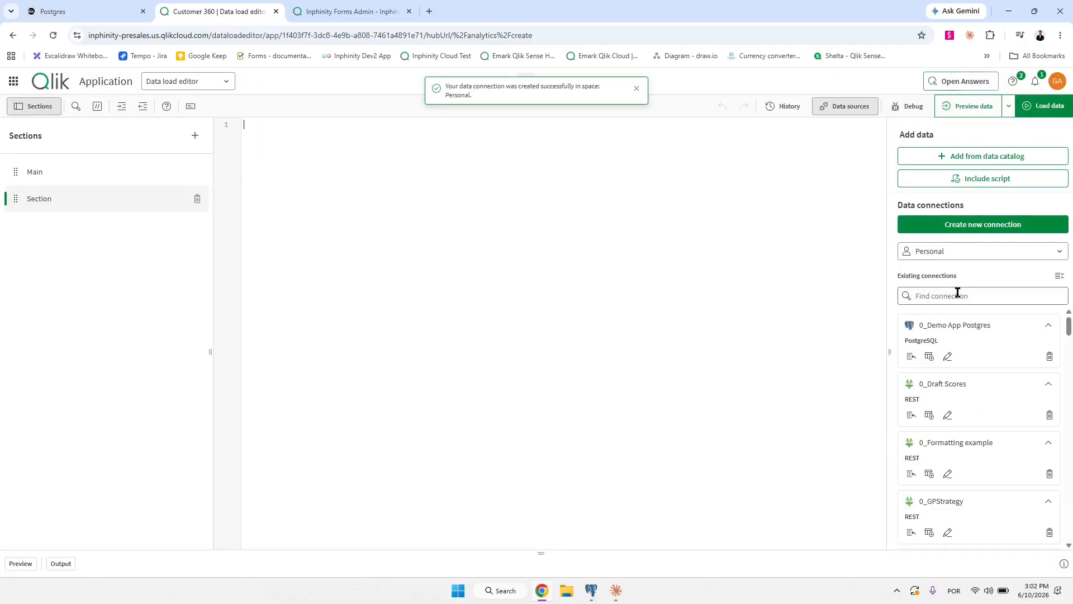
Find the CRM_Accounts connection, preview its root table fields, and insert the generated load script into the new section.
{"action": "left_click", "coordinate": [958, 292]}
{"action": "type", "text": "crm"}
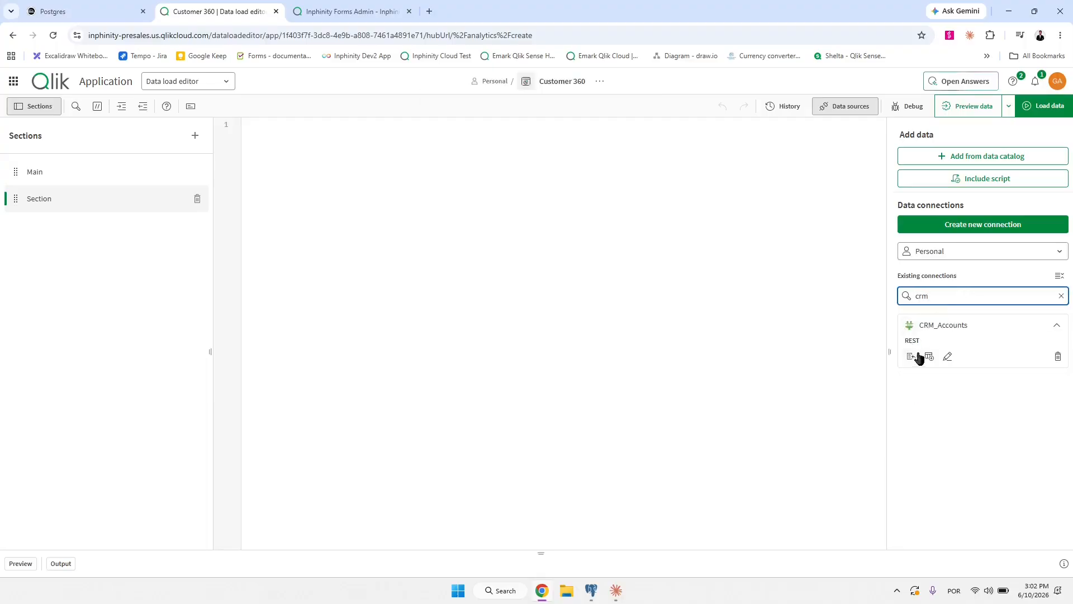
{"action": "left_click", "coordinate": [930, 356]}
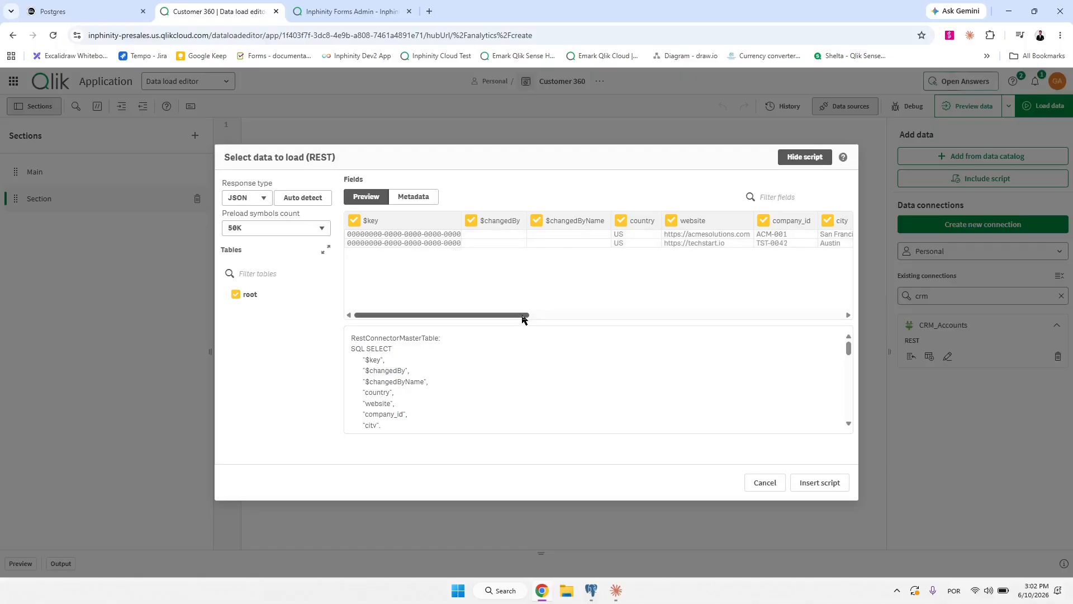
{"action": "left_click_drag", "start_coordinate": [525, 318], "coordinate": [574, 247]}
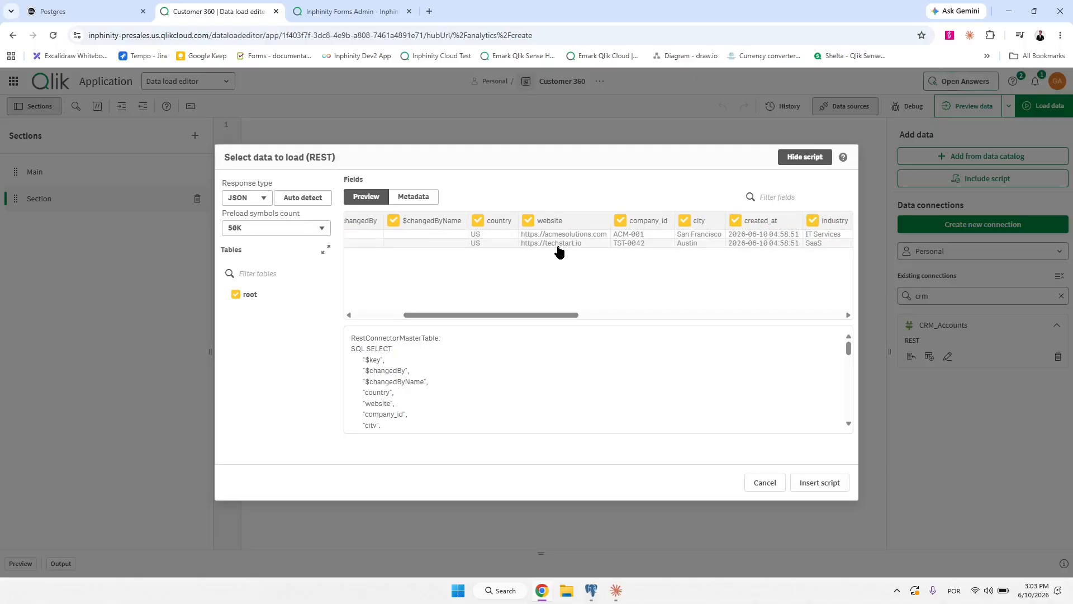
{"action": "left_click_drag", "start_coordinate": [570, 318], "coordinate": [410, 311]}
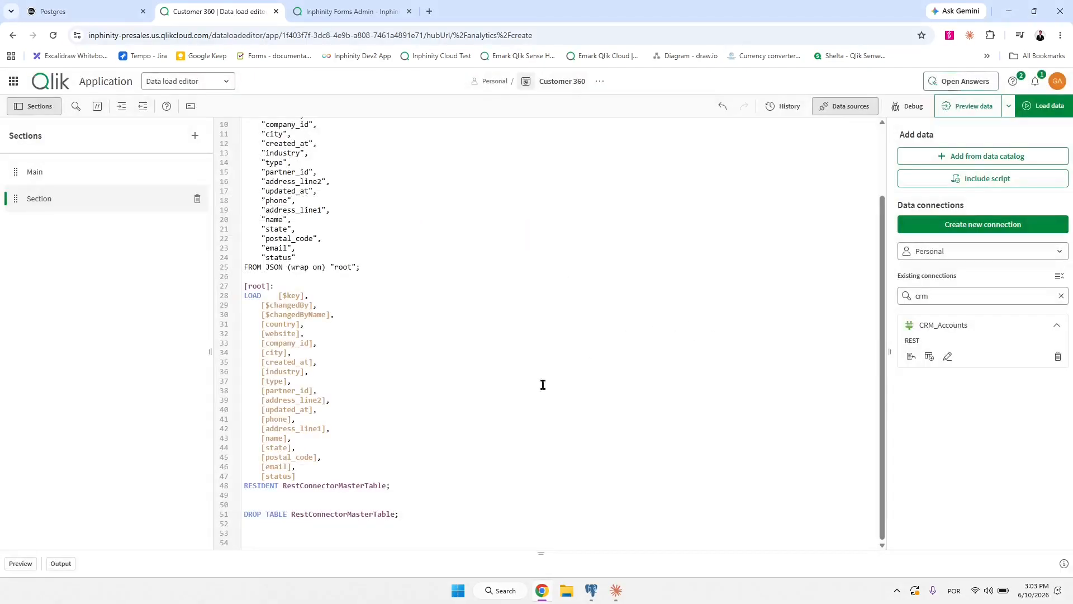
Check the accounts ID values in Claude's dummy data script, switching past pgAdmin and back to the Customer 360 data load editor.
{"action": "left_click", "coordinate": [591, 590]}
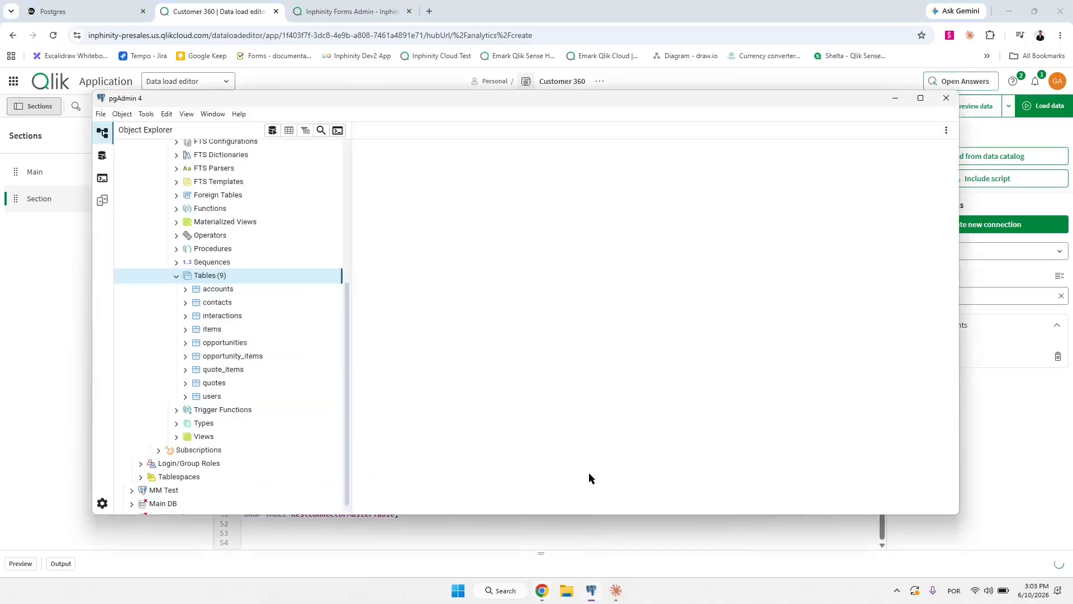
{"action": "left_click", "coordinate": [616, 591]}
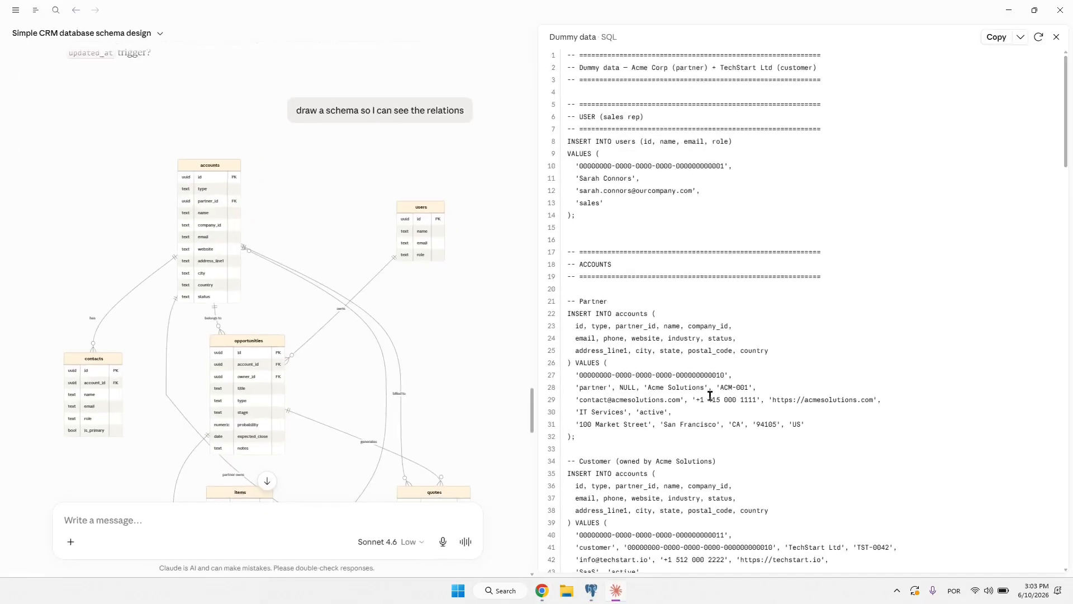
{"action": "left_click_drag", "start_coordinate": [582, 376], "coordinate": [746, 389]}
{"action": "key", "text": "alt+Tab"}
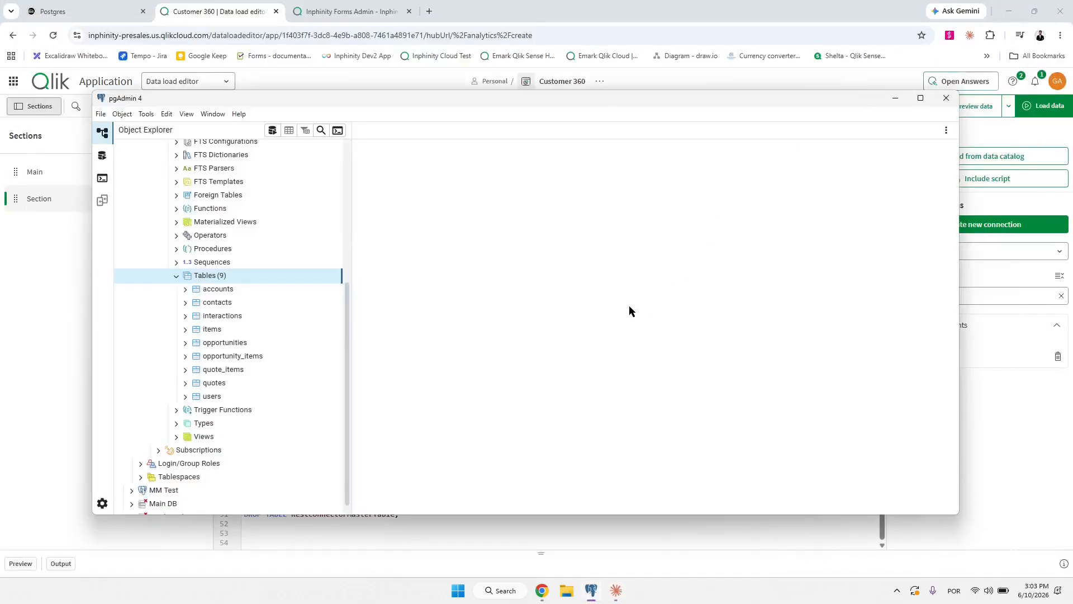
{"action": "left_click", "coordinate": [231, 12]}
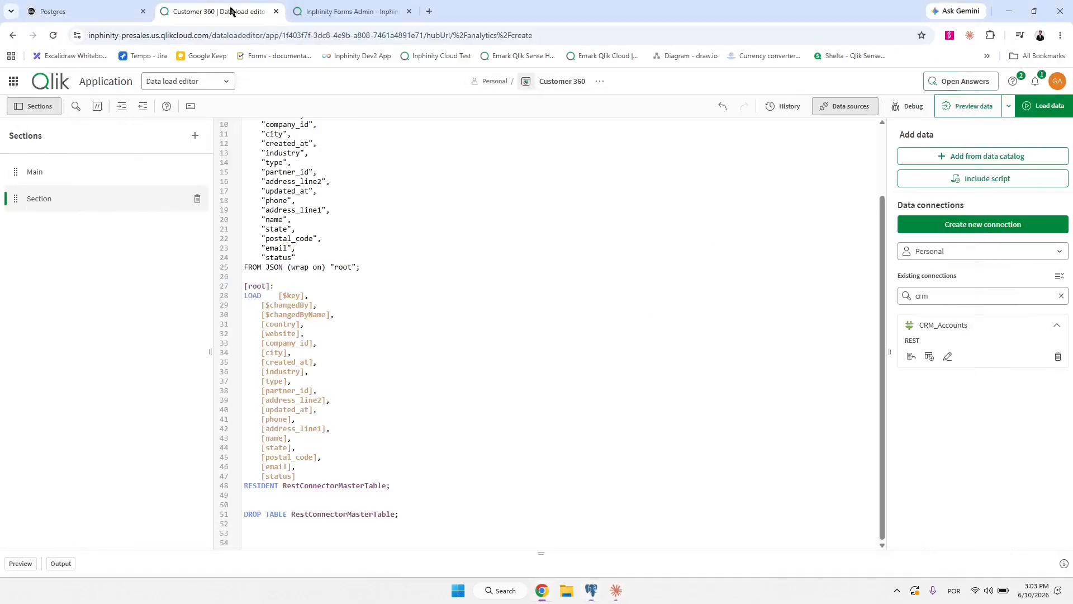
Move [$key] onto its own line under LOAD in the root table script and load the data.
{"action": "left_click", "coordinate": [279, 293]}
{"action": "key", "text": "Return"}
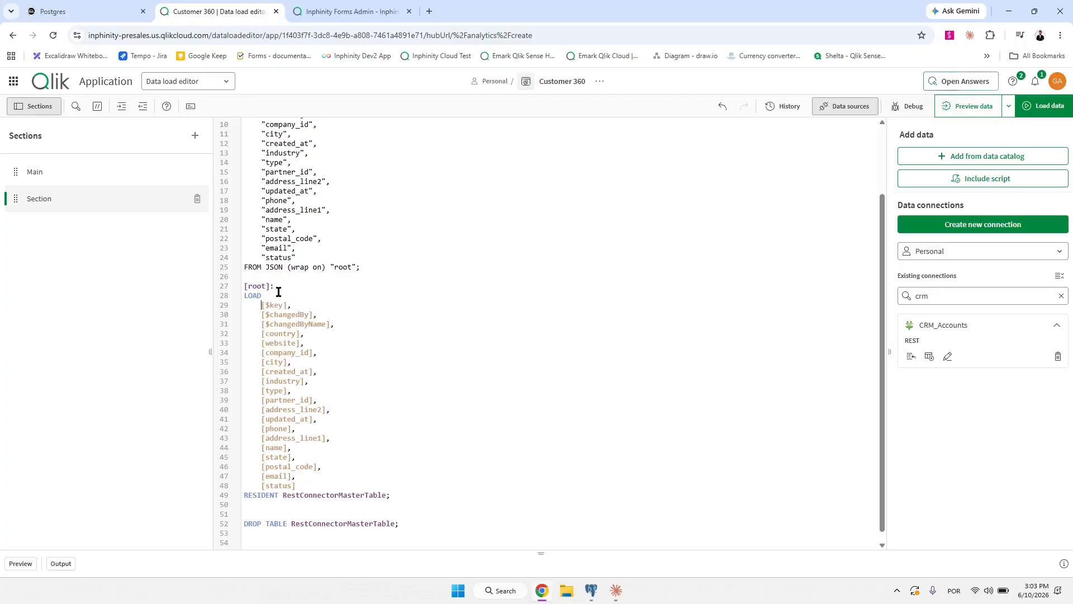
{"action": "left_click", "coordinate": [309, 303]}
{"action": "left_click", "coordinate": [1037, 104]}
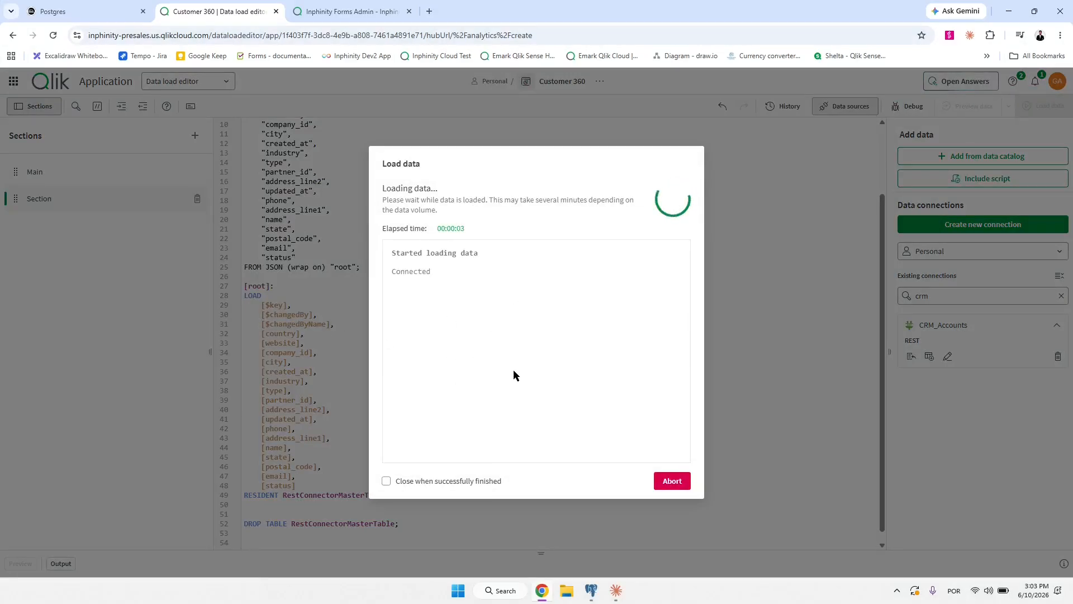
{"action": "left_click", "coordinate": [668, 483]}
Open the Customer 360 sheet and change the application theme in the app's appearance settings.
{"action": "left_click", "coordinate": [205, 81]}
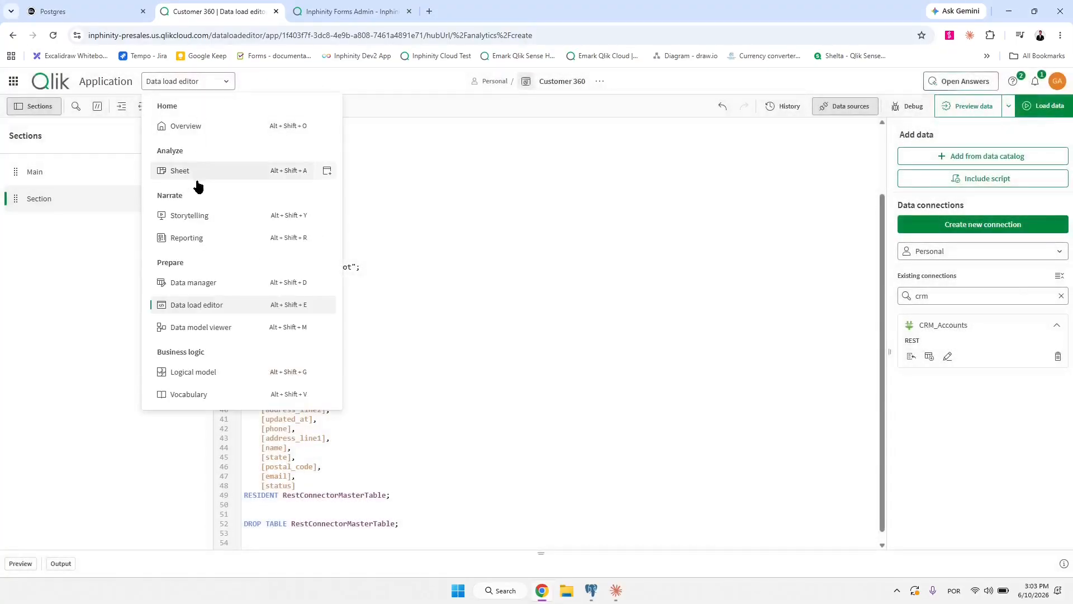
{"action": "left_click", "coordinate": [199, 179]}
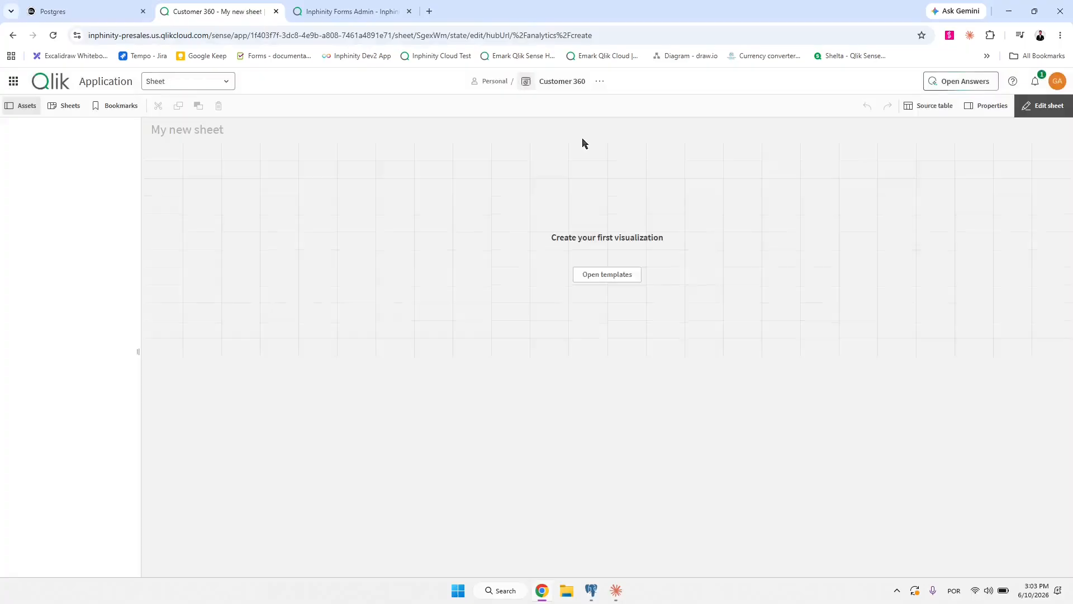
{"action": "left_click", "coordinate": [599, 81]}
{"action": "left_click", "coordinate": [628, 299]}
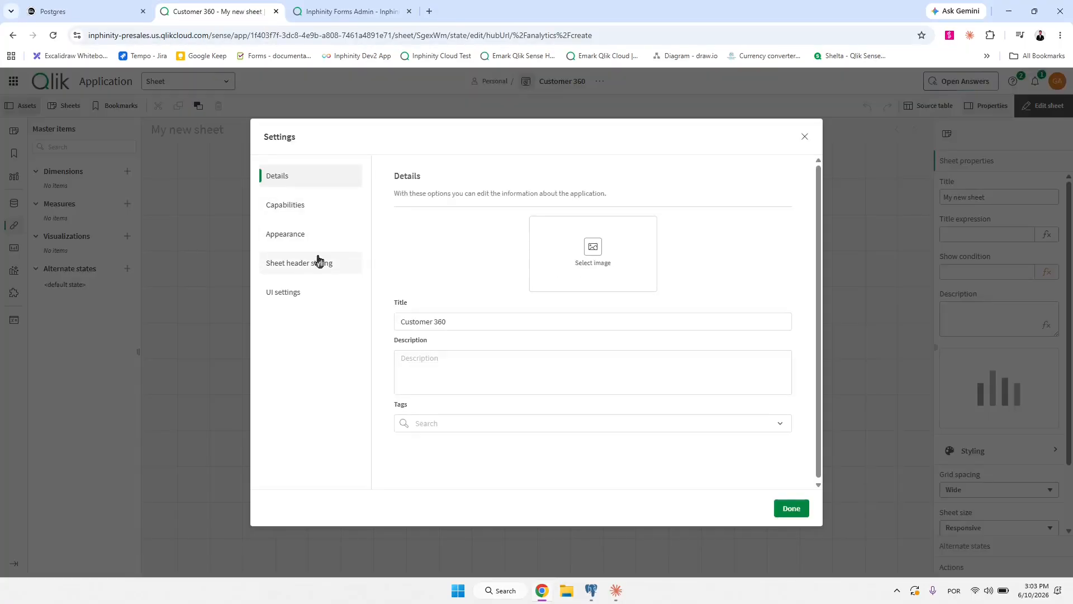
{"action": "left_click", "coordinate": [311, 245]}
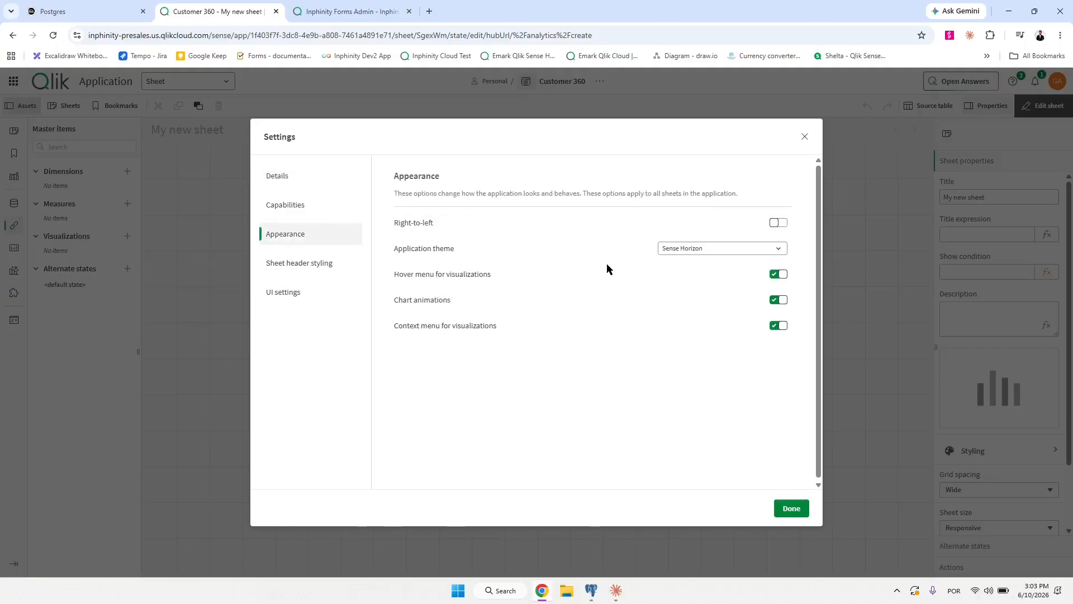
{"action": "left_click", "coordinate": [701, 253]}
{"action": "left_click", "coordinate": [706, 286]}
{"action": "left_click", "coordinate": [792, 509]}
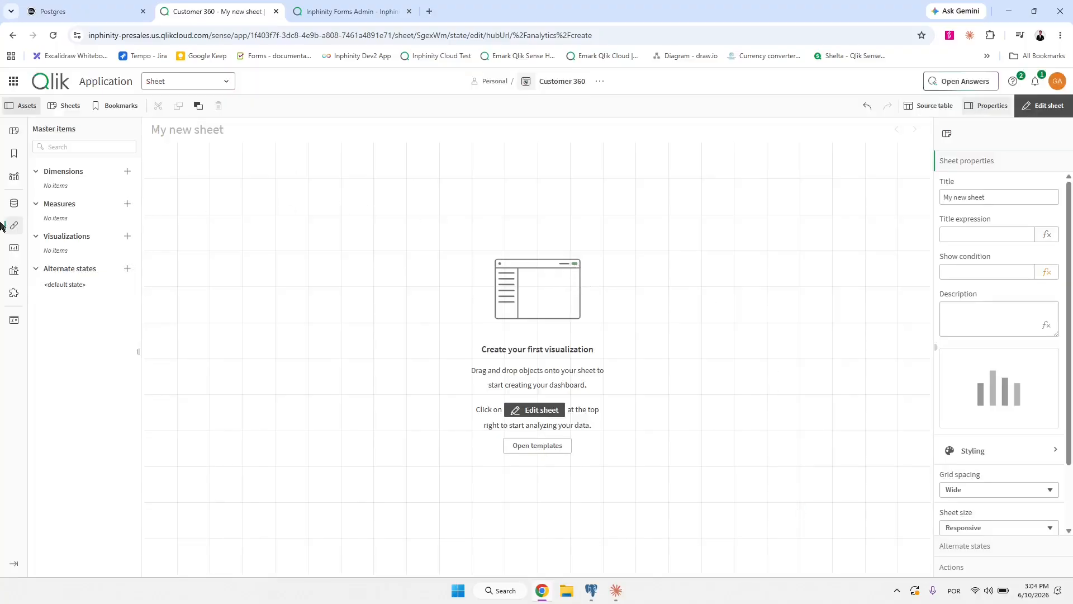
Add a filter pane for company_id to the sheet and narrow it to 3 x 6 grid cells.
{"action": "left_click", "coordinate": [16, 251]}
{"action": "left_click_drag", "start_coordinate": [70, 260], "coordinate": [537, 251]}
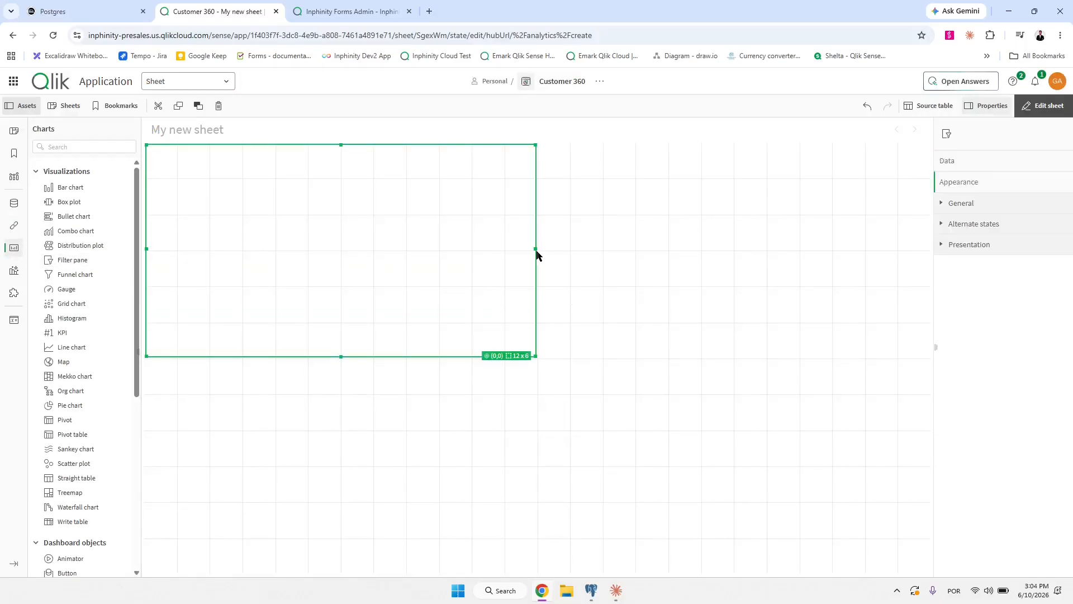
{"action": "left_click", "coordinate": [227, 256]}
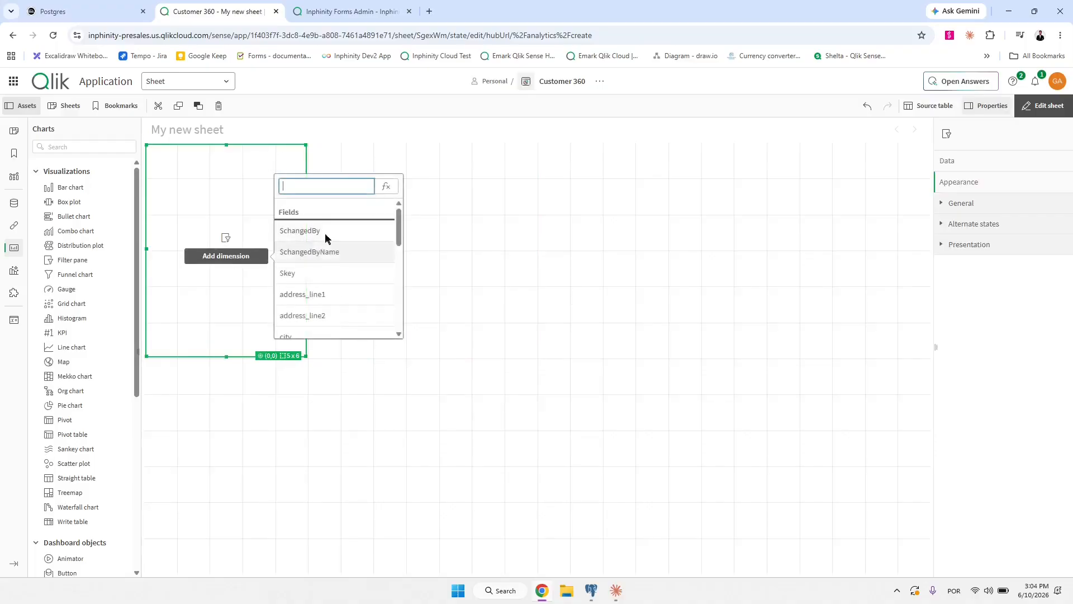
{"action": "type", "text": "com"}
{"action": "left_click", "coordinate": [327, 230]}
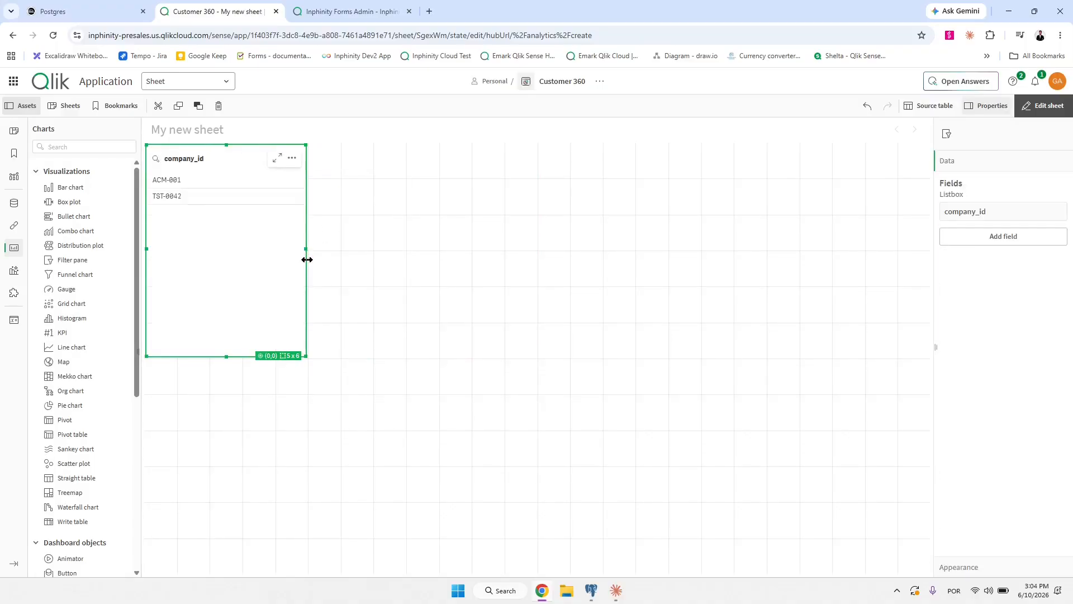
{"action": "left_click_drag", "start_coordinate": [307, 252], "coordinate": [240, 250]}
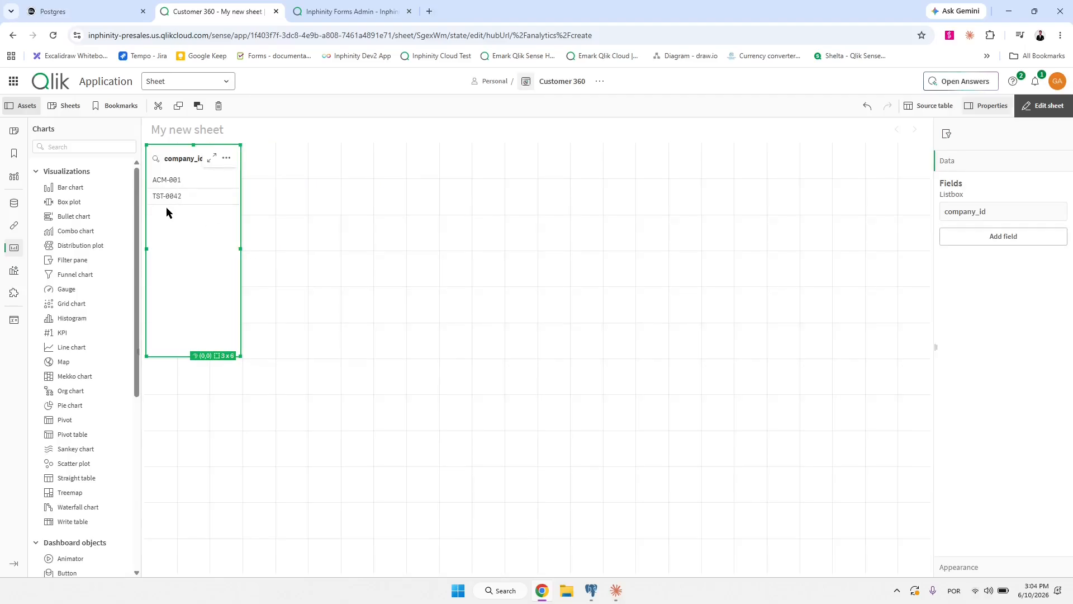
Place an Inphinity Forms General object beside the filter pane and widen it to 21 x 6 grid cells.
{"action": "left_click", "coordinate": [14, 293]}
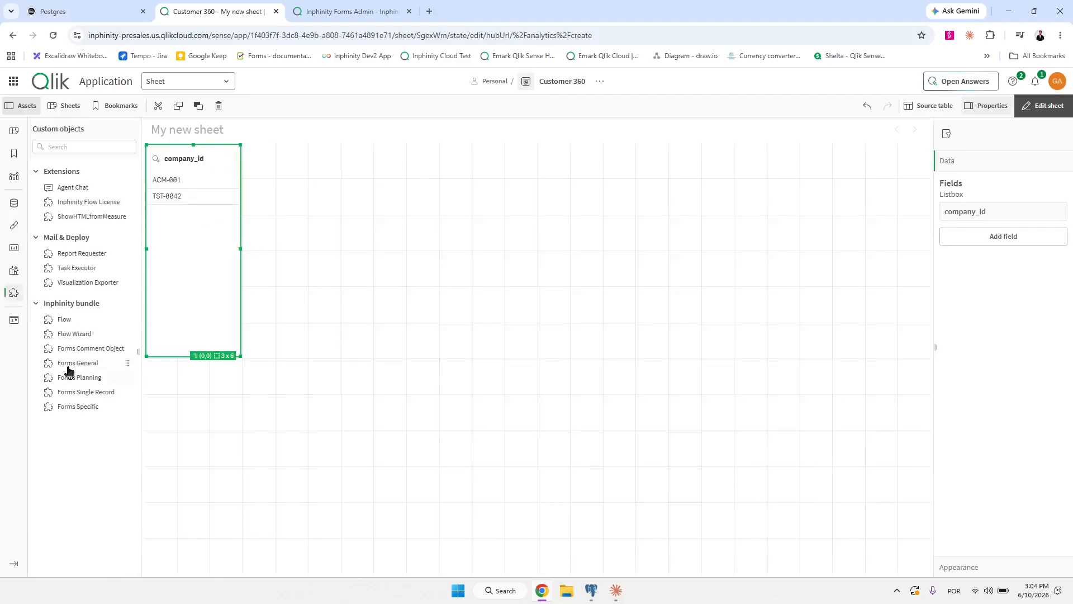
{"action": "left_click_drag", "start_coordinate": [68, 368], "coordinate": [327, 311]}
{"action": "left_click_drag", "start_coordinate": [535, 248], "coordinate": [918, 247]}
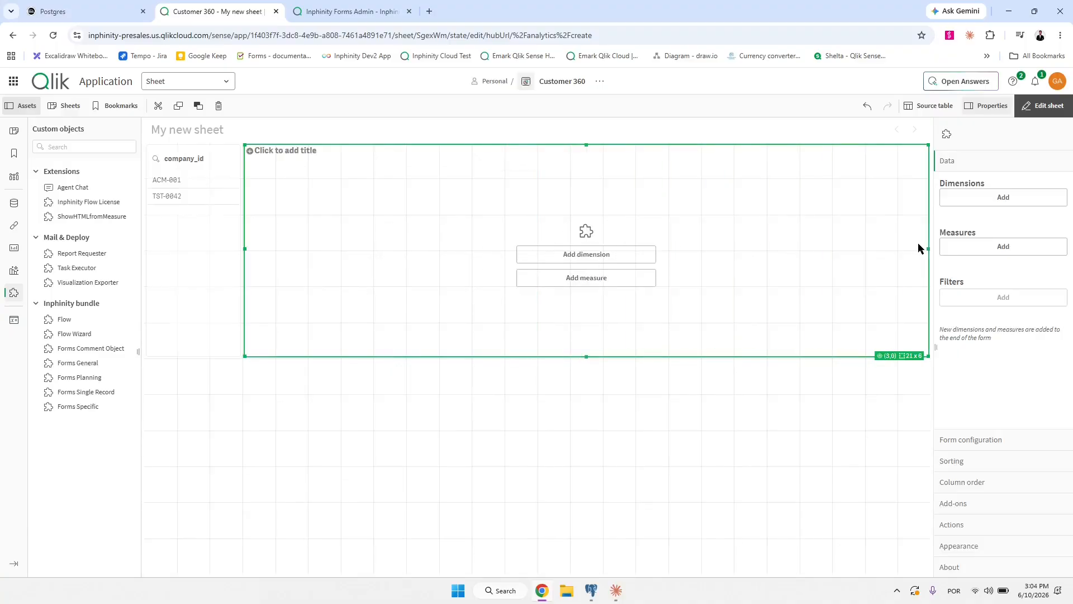
Copy the CRM: Accounts form instance ID from Inphinity Forms Admin and set it as the Forms General object's form instance ID.
{"action": "left_click", "coordinate": [359, 10]}
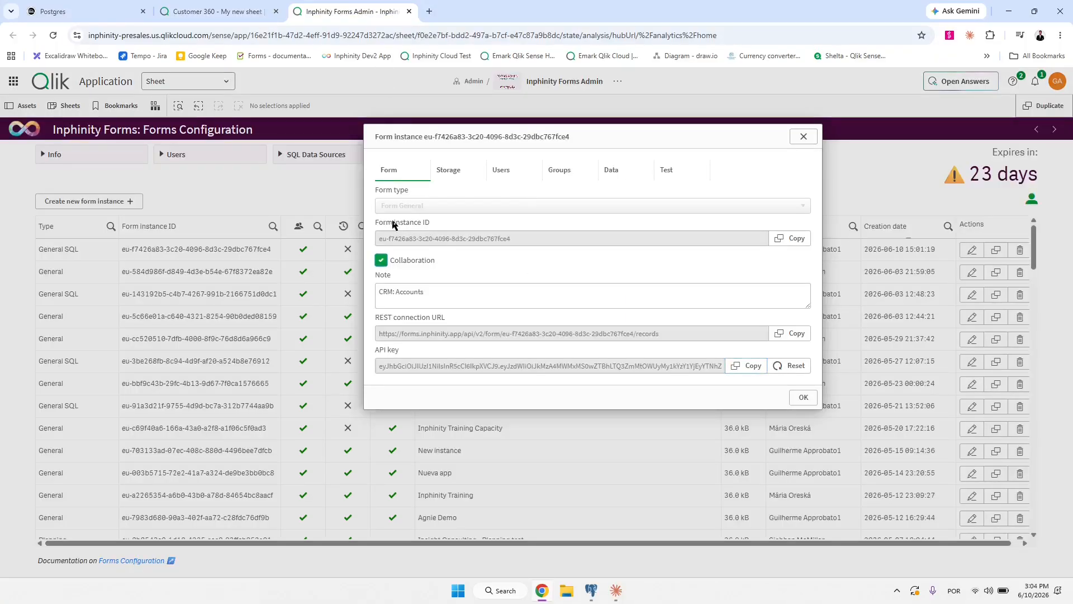
{"action": "left_click", "coordinate": [791, 239]}
{"action": "left_click", "coordinate": [221, 11]}
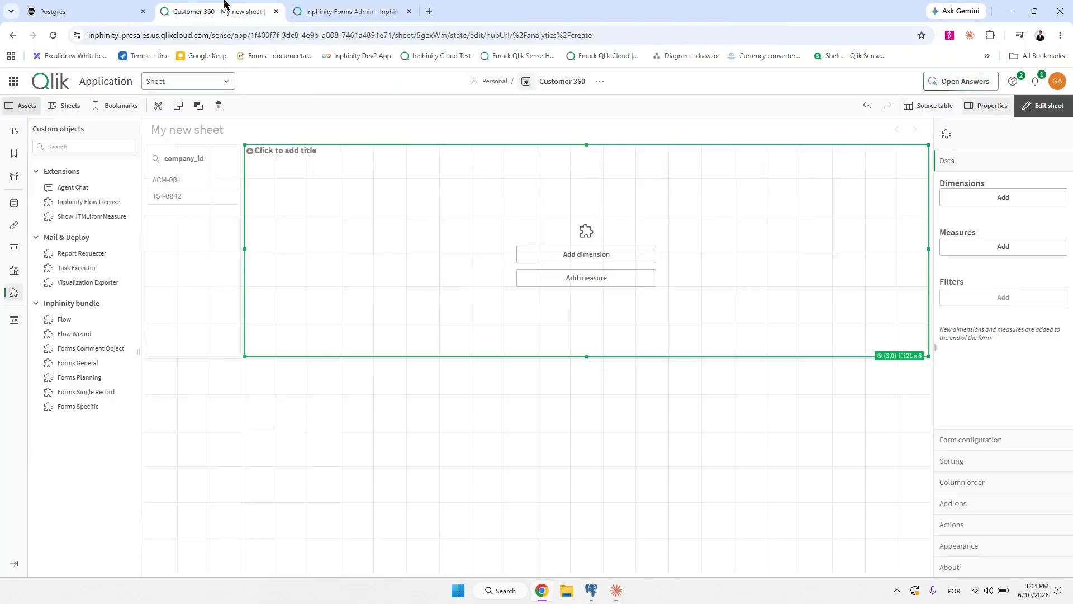
{"action": "left_click", "coordinate": [959, 439]}
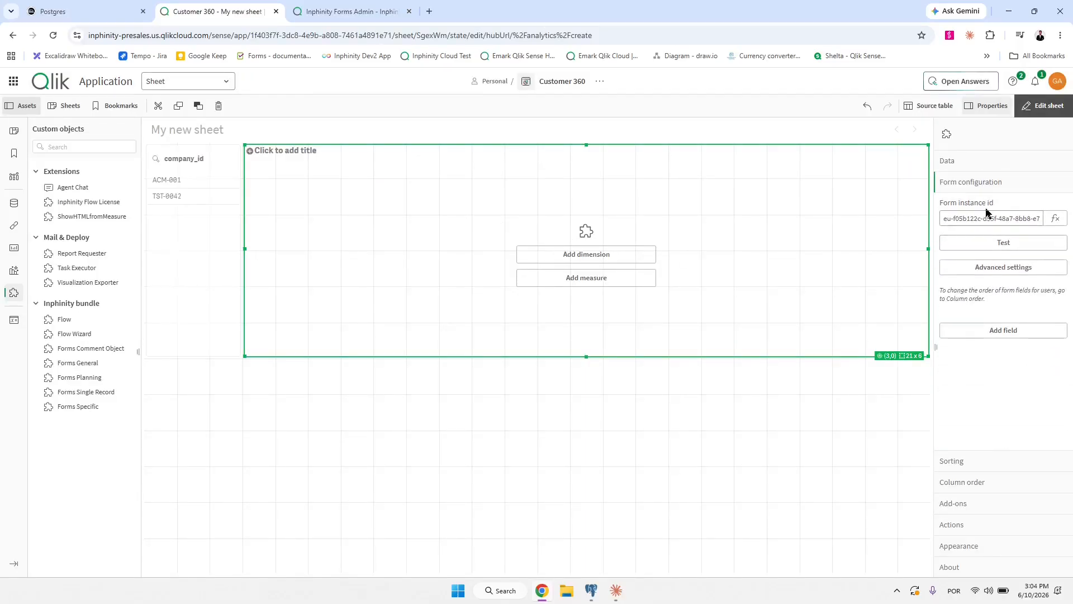
{"action": "double_click", "coordinate": [987, 217]}
{"action": "key", "text": "ctrl+a"}
{"action": "key", "text": "ctrl+v"}
Try adding $key as the dimension of the Forms General object.
{"action": "left_click", "coordinate": [987, 163]}
{"action": "left_click", "coordinate": [982, 198]}
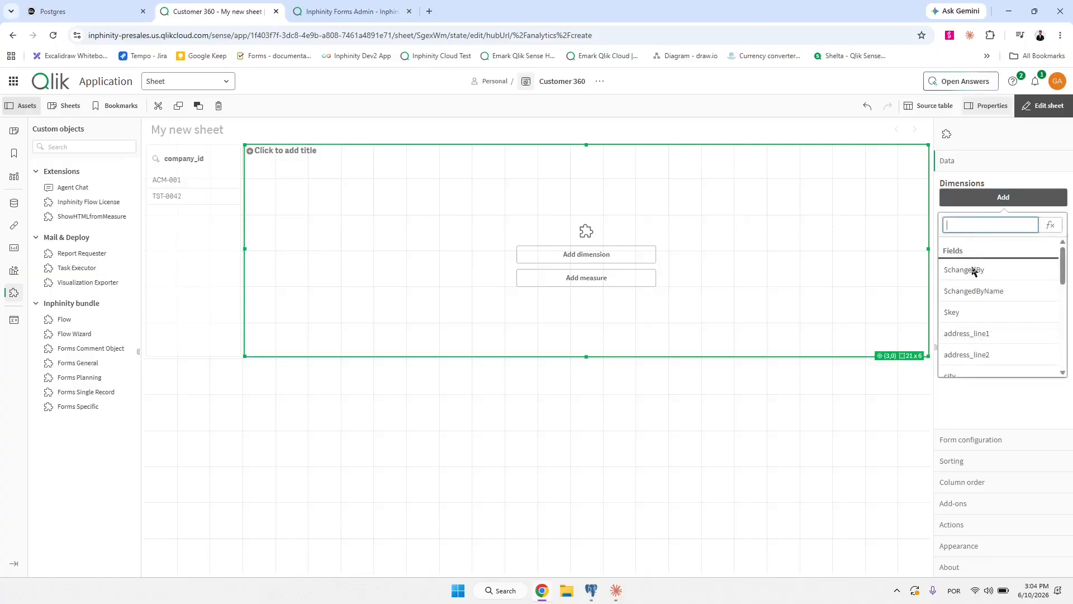
{"action": "left_click", "coordinate": [971, 314]}
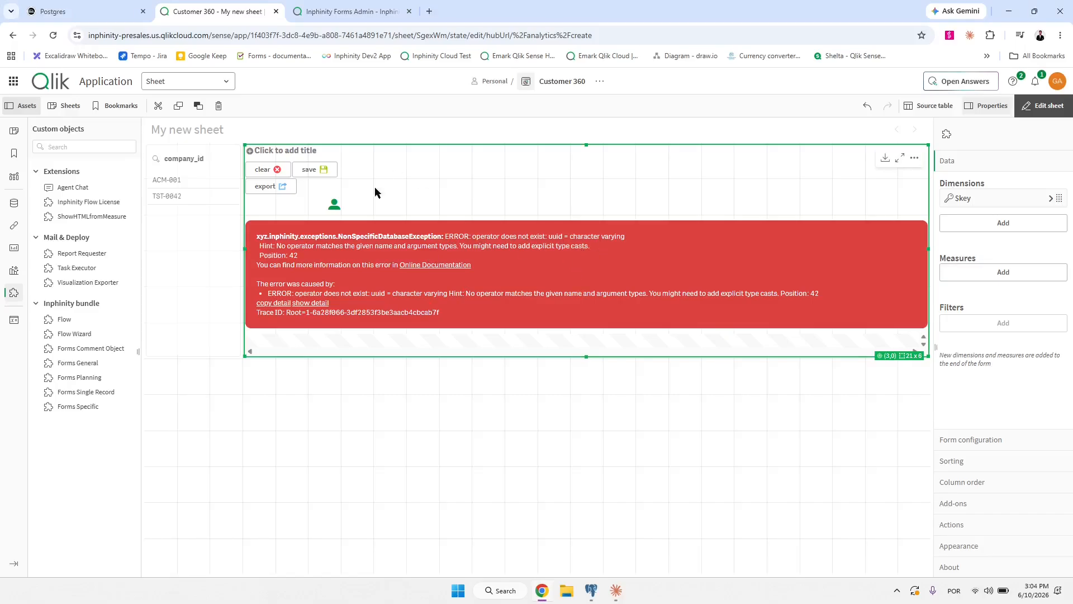
In Inphinity Forms Admin, set the key column in the CRM: Accounts form instance's storage settings to company_id and save.
{"action": "left_click", "coordinate": [369, 9]}
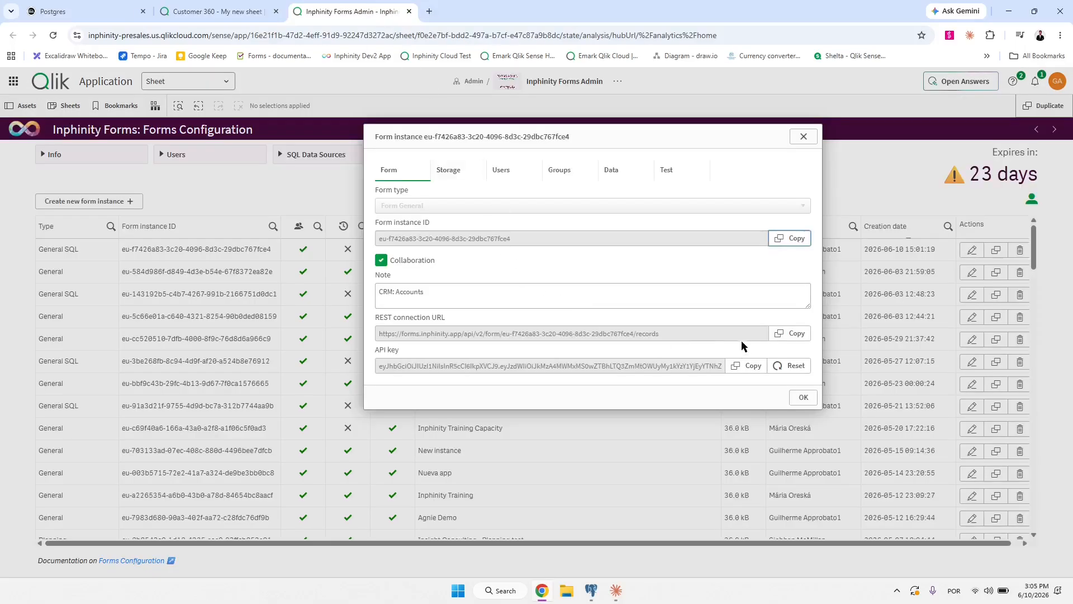
{"action": "left_click", "coordinate": [467, 175]}
{"action": "scroll", "coordinate": [452, 366], "scroll_direction": "down", "scroll_amount": 3}
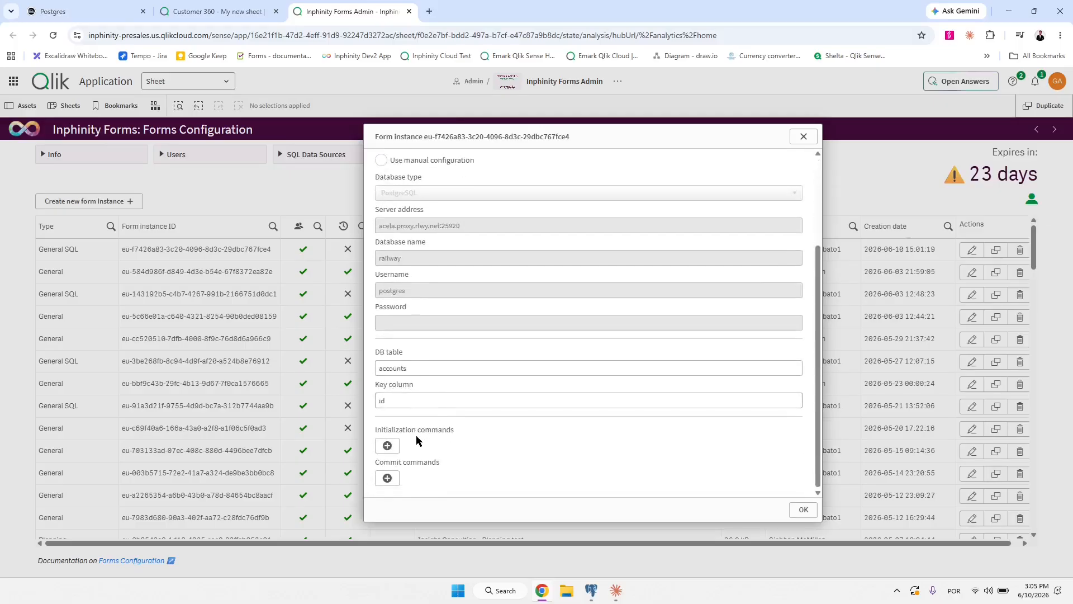
{"action": "left_click", "coordinate": [394, 402]}
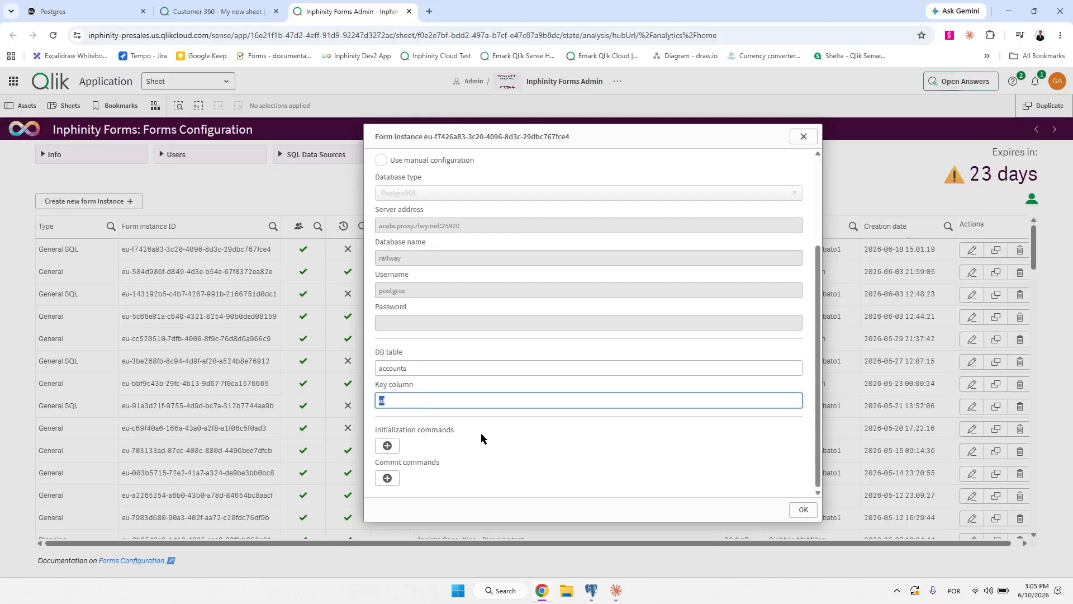
{"action": "type", "text": "company"}
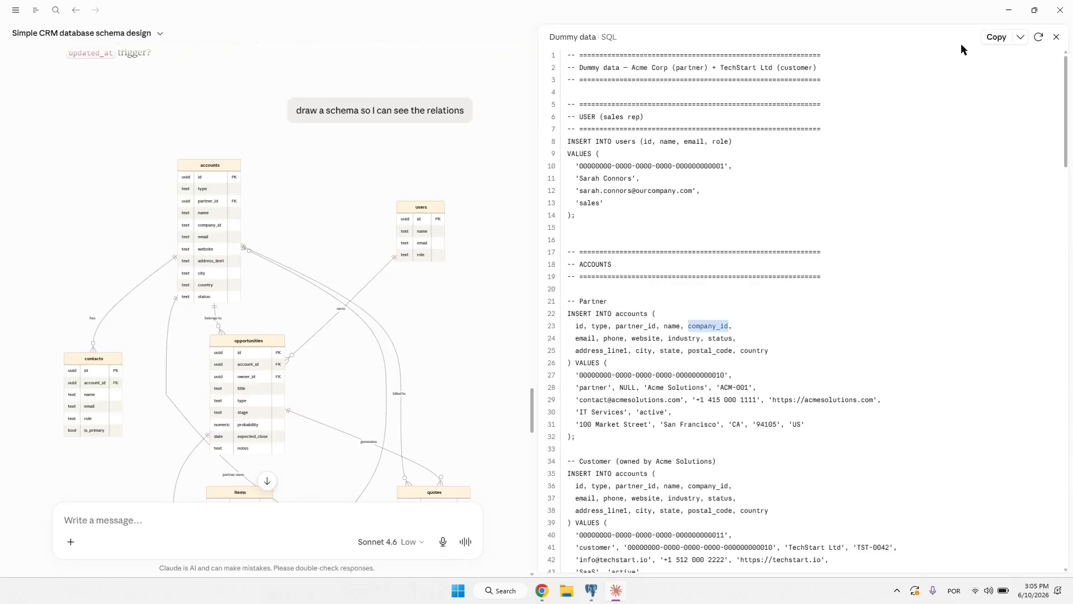
{"action": "left_click", "coordinate": [1009, 10]}
{"action": "left_click", "coordinate": [809, 511]}
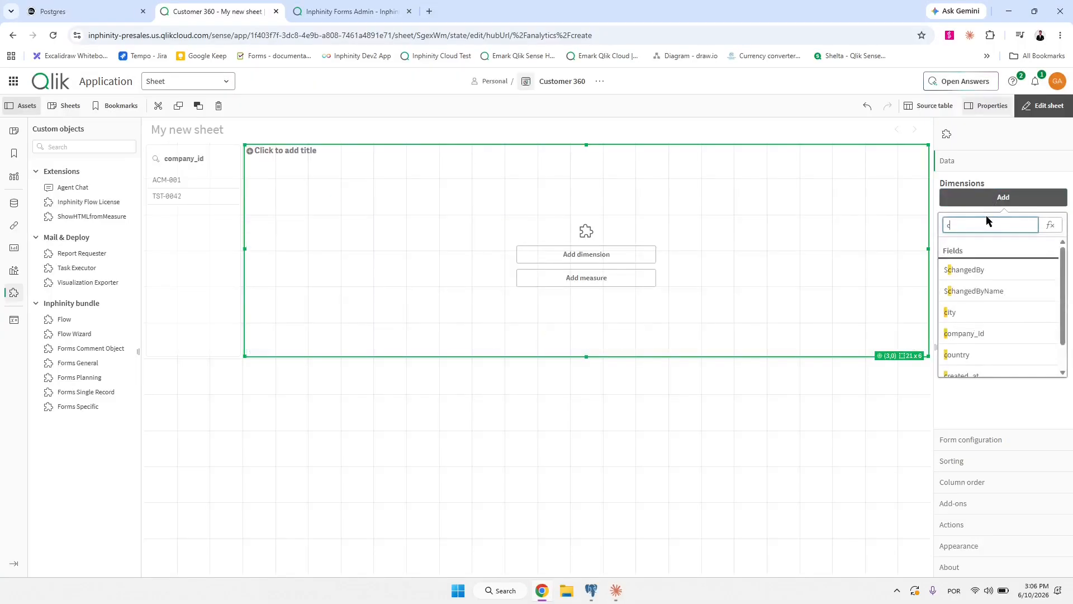
Add company_id as the form object's dimension, widen its column to fit the header, and apply the change.
{"action": "type", "text": "om"}
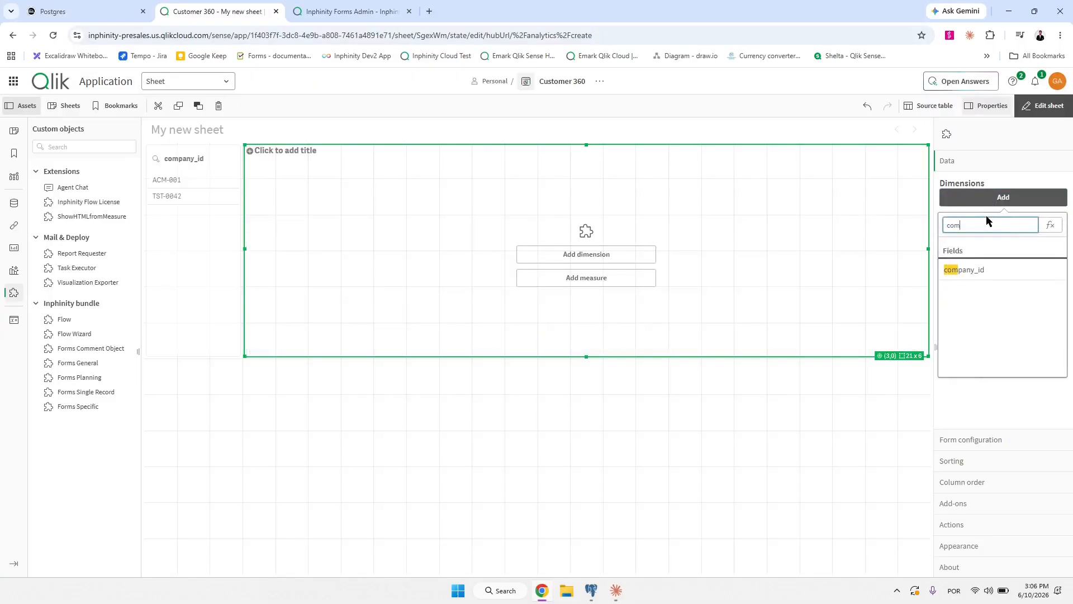
{"action": "left_click", "coordinate": [1006, 269]}
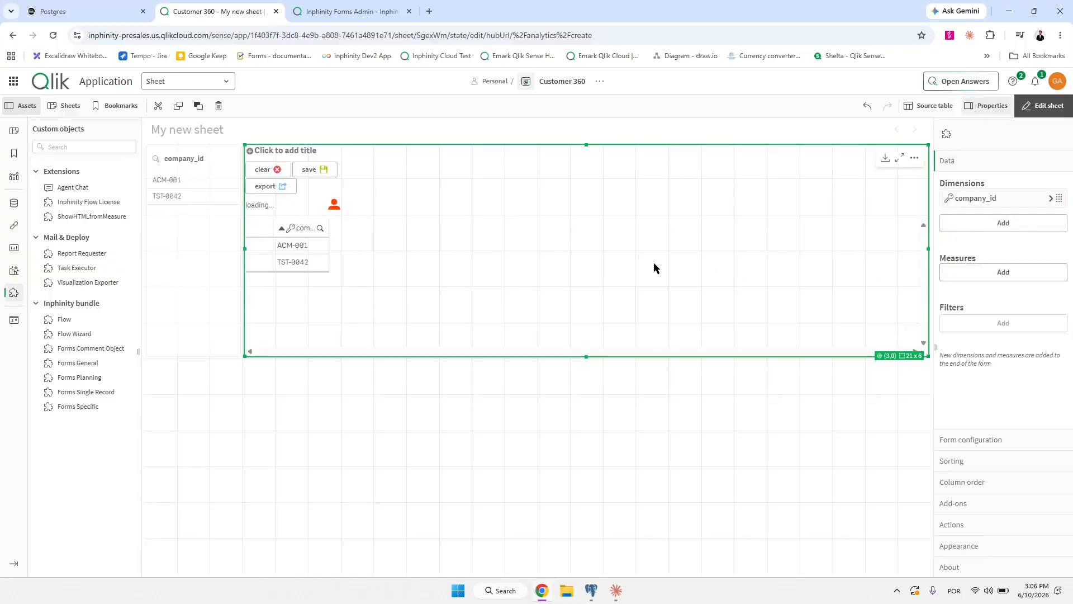
{"action": "left_click_drag", "start_coordinate": [327, 230], "coordinate": [360, 229]}
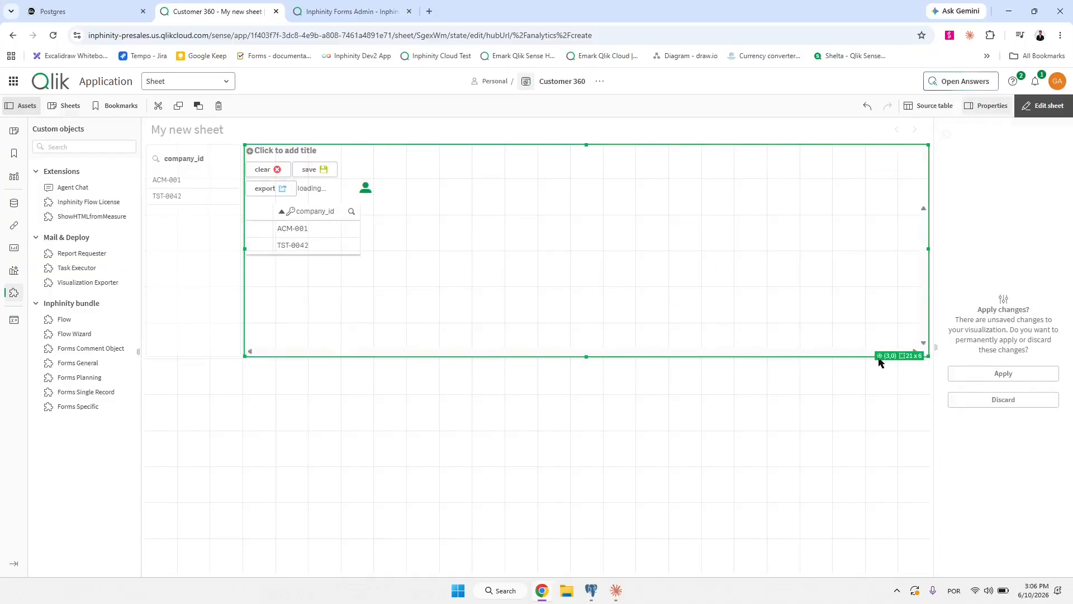
{"action": "left_click", "coordinate": [1006, 374]}
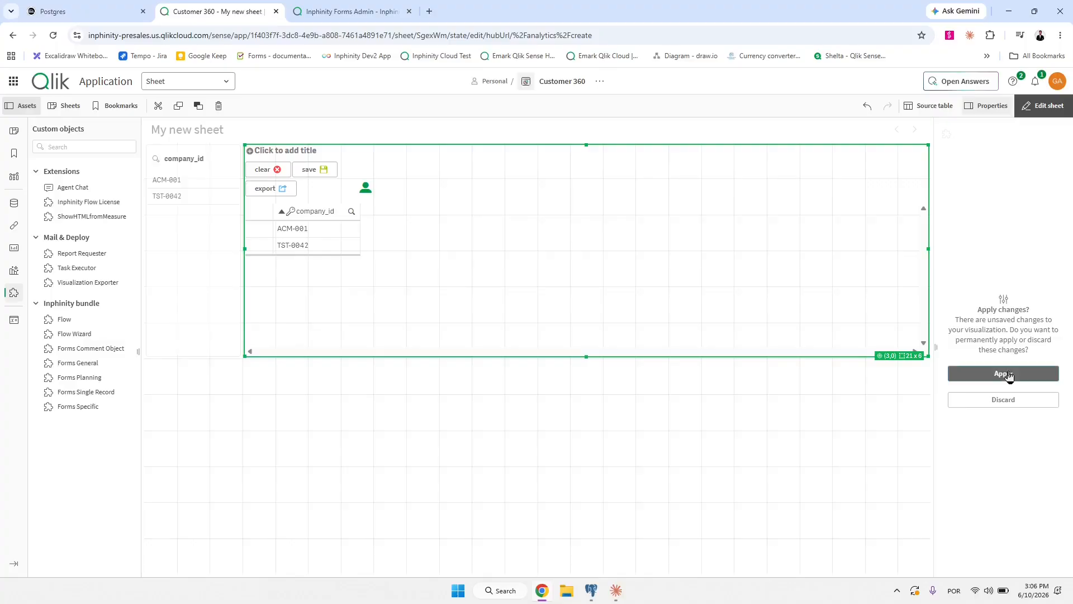
Switch to pgAdmin and view all rows of the accounts table to examine its columns.
{"action": "left_click", "coordinate": [592, 597]}
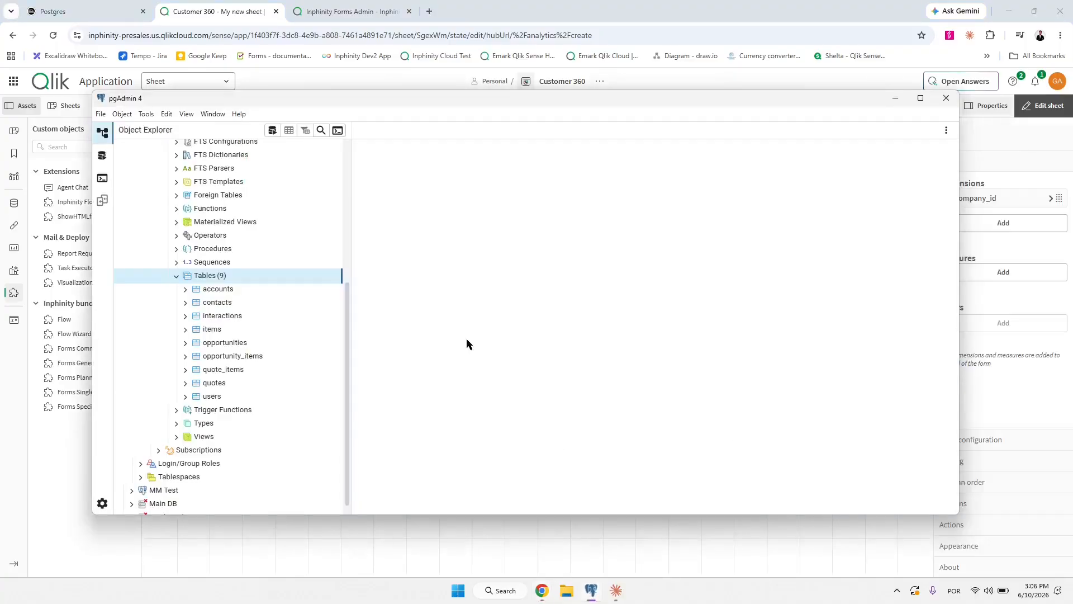
{"action": "left_click", "coordinate": [186, 290]}
{"action": "right_click", "coordinate": [210, 290]}
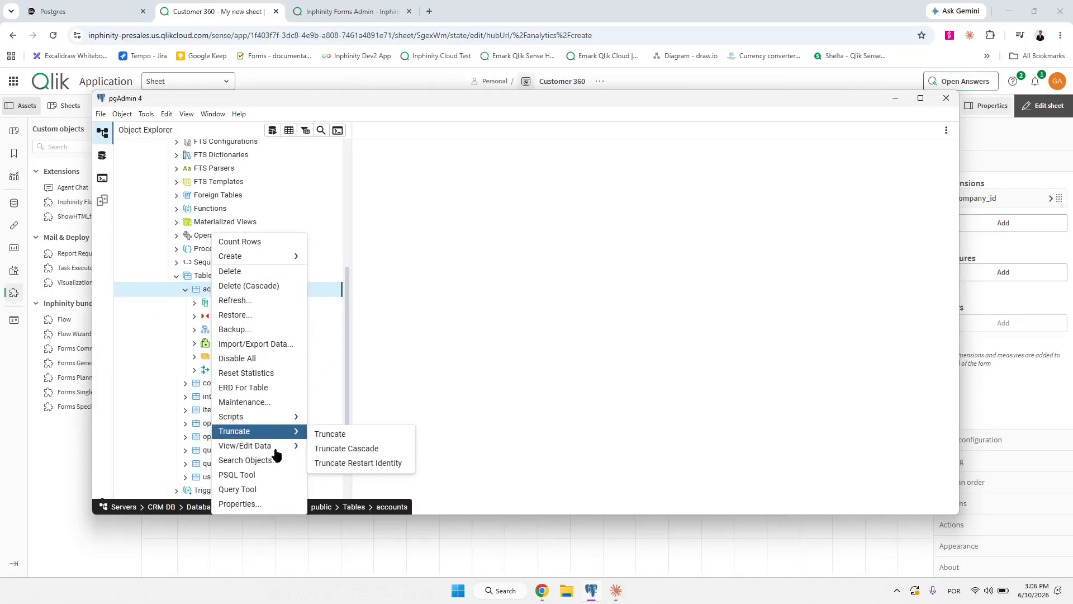
{"action": "mouse_move", "coordinate": [276, 446]}
{"action": "left_click", "coordinate": [330, 446]}
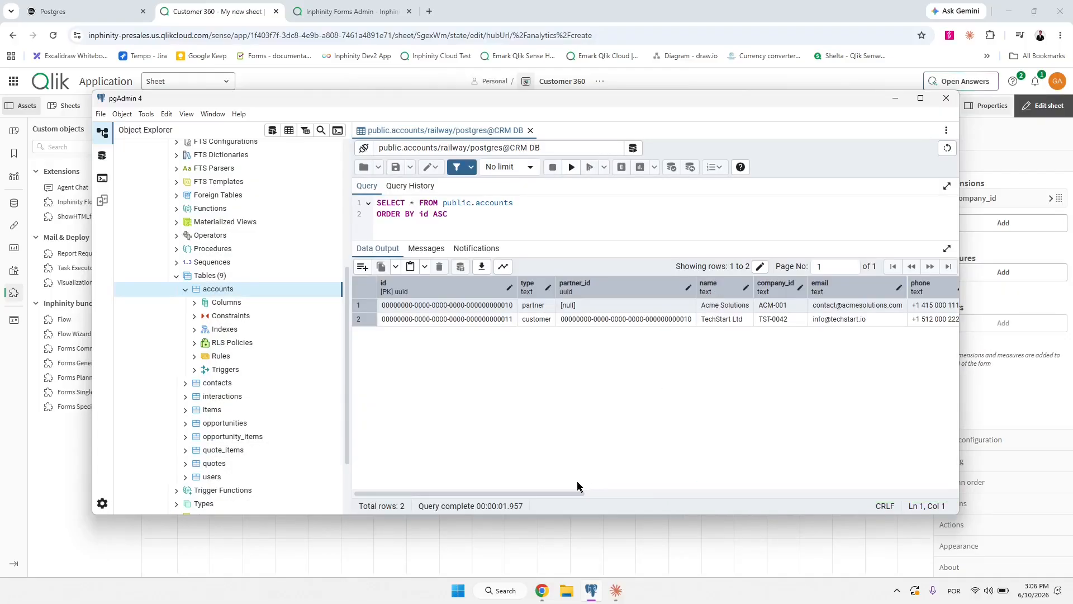
{"action": "left_click_drag", "start_coordinate": [576, 493], "coordinate": [624, 495]}
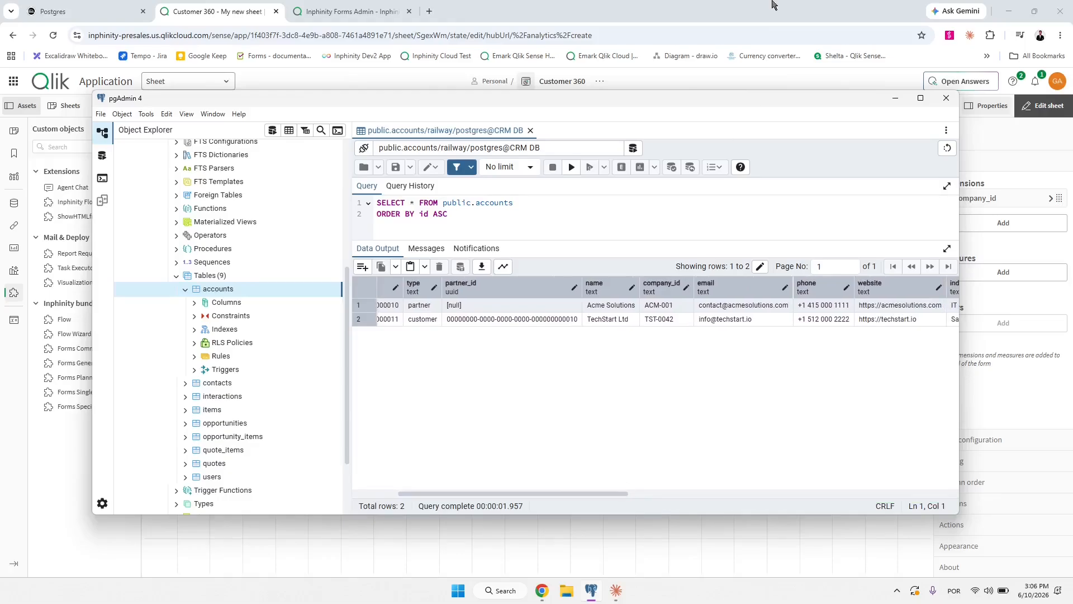
Return to the Qlik sheet, add a Text field for the name column to the accounts form, and widen its column.
{"action": "left_click", "coordinate": [773, 4]}
{"action": "left_click", "coordinate": [1001, 441]}
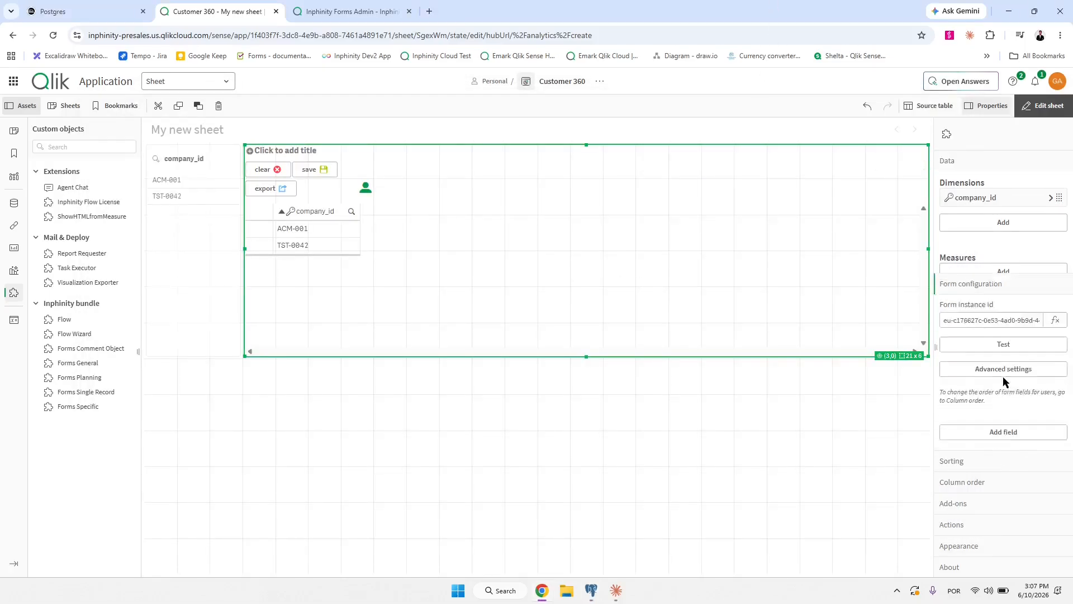
{"action": "left_click", "coordinate": [1008, 334]}
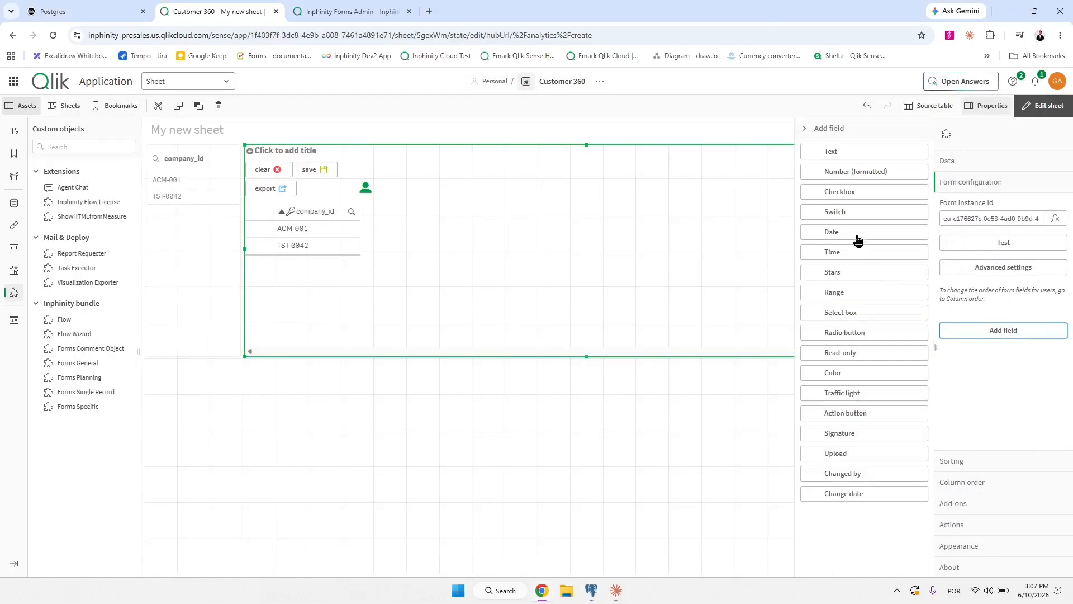
{"action": "left_click", "coordinate": [851, 154]}
{"action": "left_click", "coordinate": [850, 165]}
{"action": "type", "text": "n"}
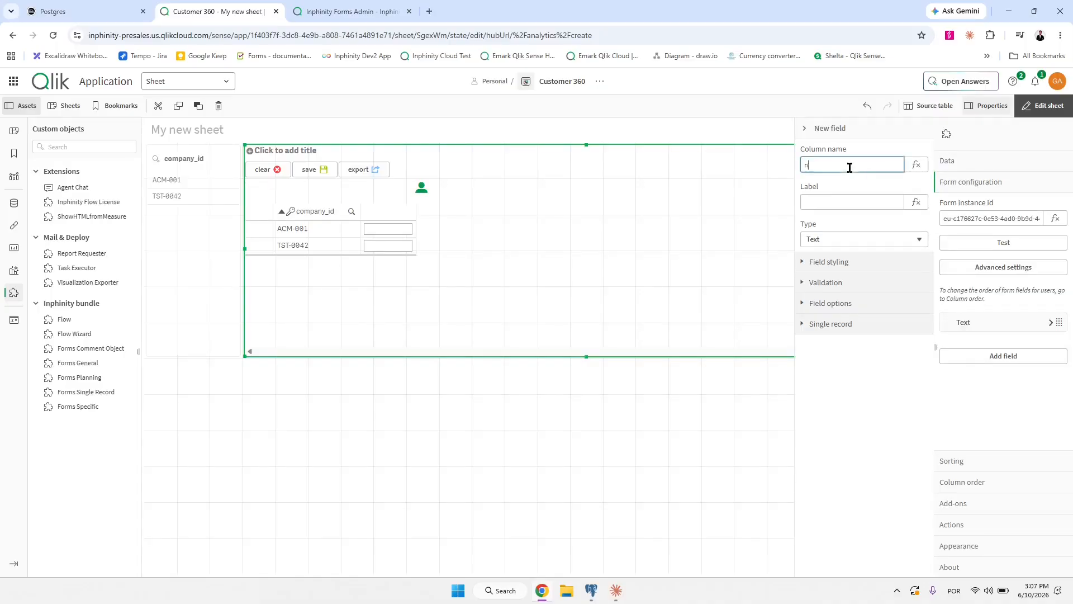
{"action": "type", "text": "ame"}
{"action": "key", "text": "Tab"}
{"action": "key", "text": "Tab"}
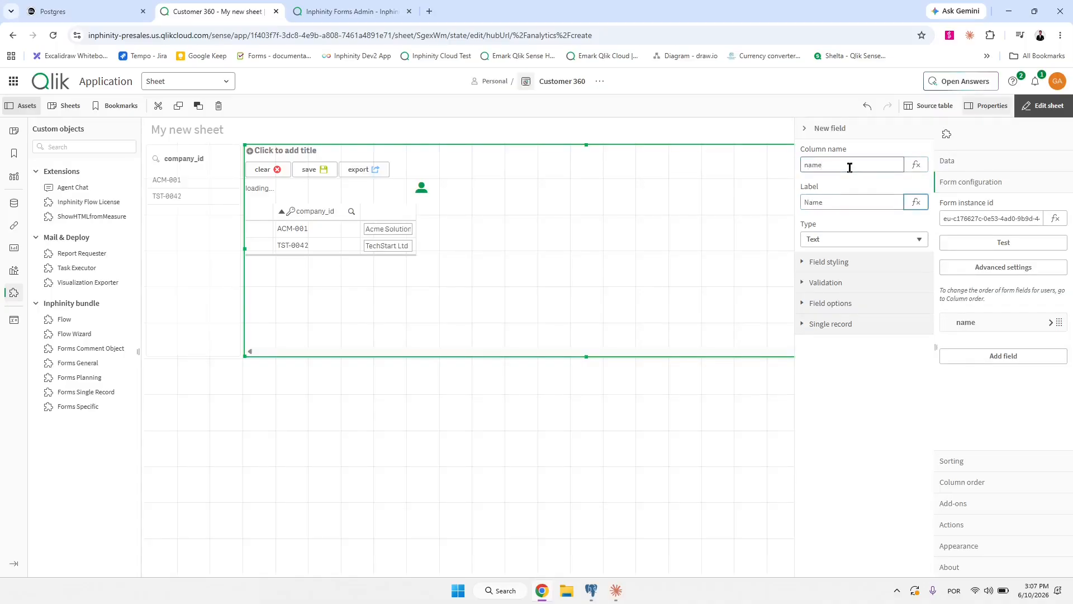
{"action": "left_click", "coordinate": [447, 221]}
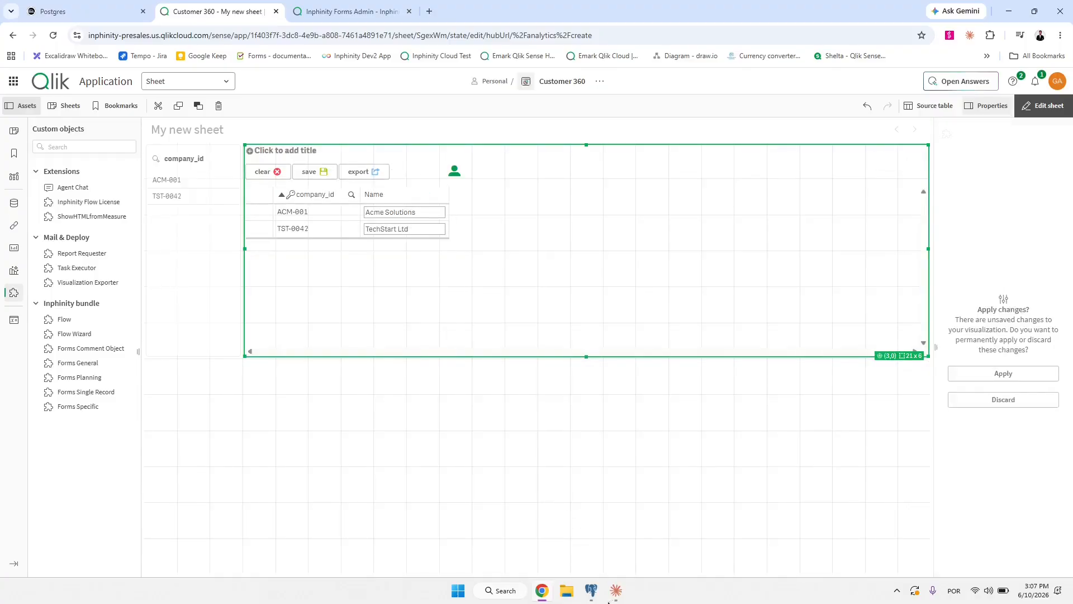
Check the accounts table columns in pgAdmin and the CRM schema diagram in Claude, and return to the Qlik sheet.
{"action": "left_click", "coordinate": [590, 593]}
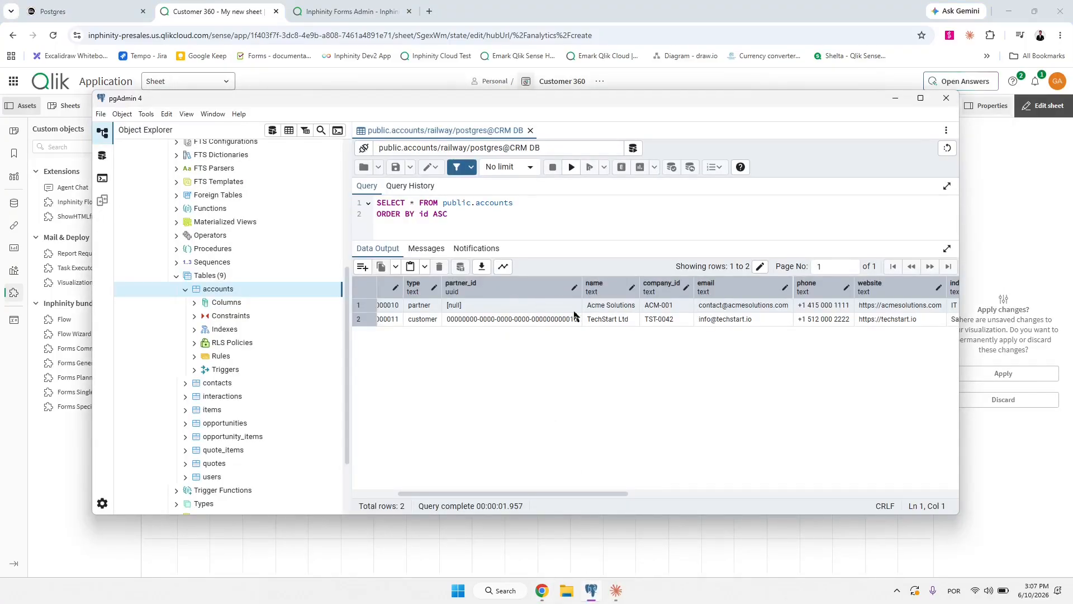
{"action": "left_click", "coordinate": [638, 4]}
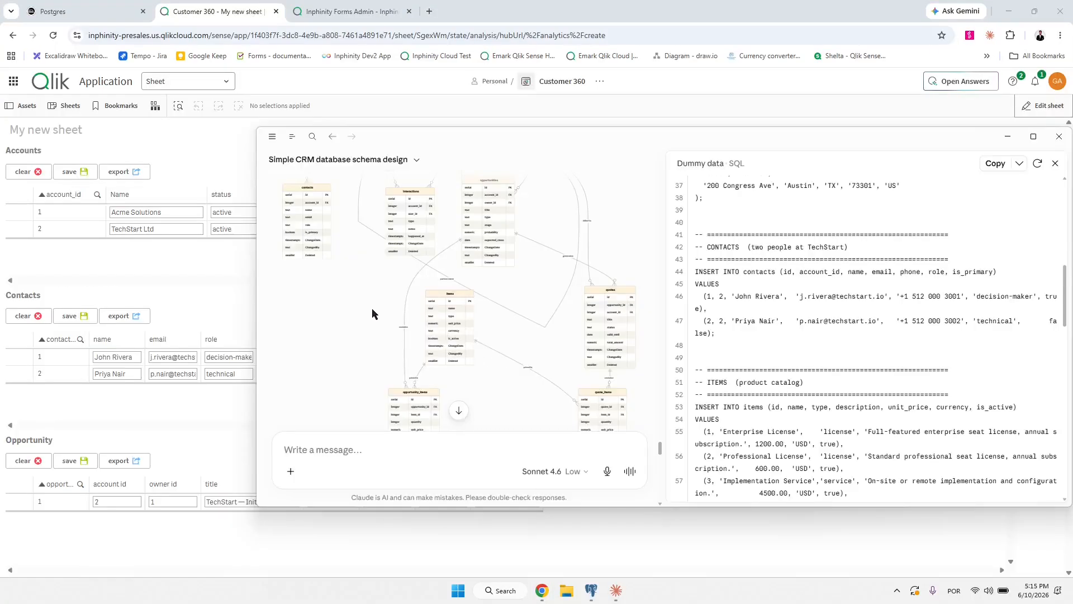
{"action": "scroll", "coordinate": [402, 286], "scroll_direction": "up", "scroll_amount": 2}
{"action": "left_click", "coordinate": [213, 280]}
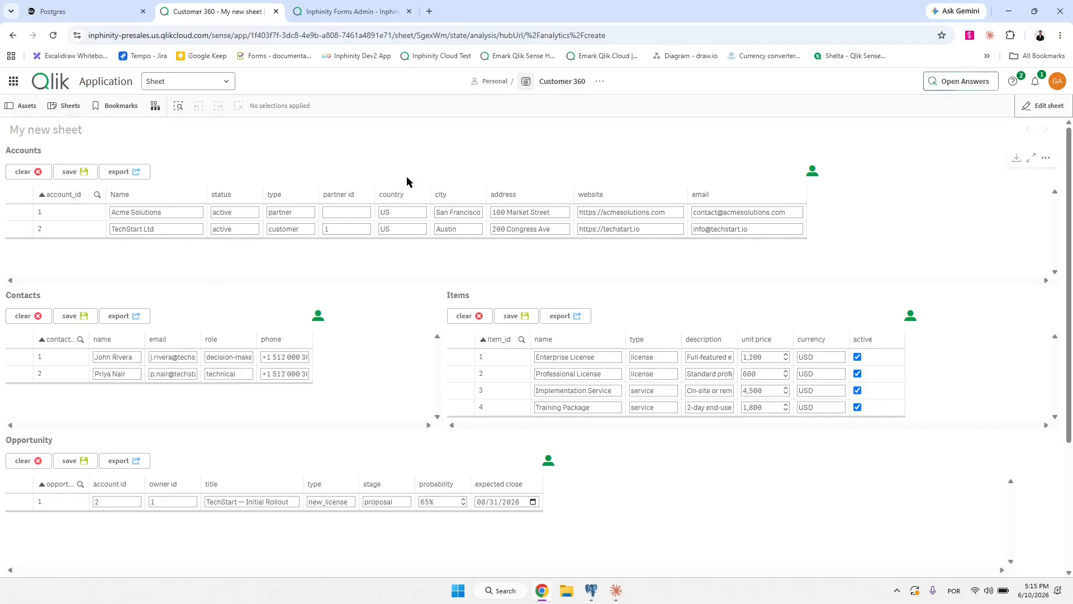
Put the Customer 360 sheet in edit mode and examine the key dimensions of the Accounts, Opportunity and Quotes forms.
{"action": "left_click", "coordinate": [1043, 106]}
{"action": "left_click", "coordinate": [527, 267]}
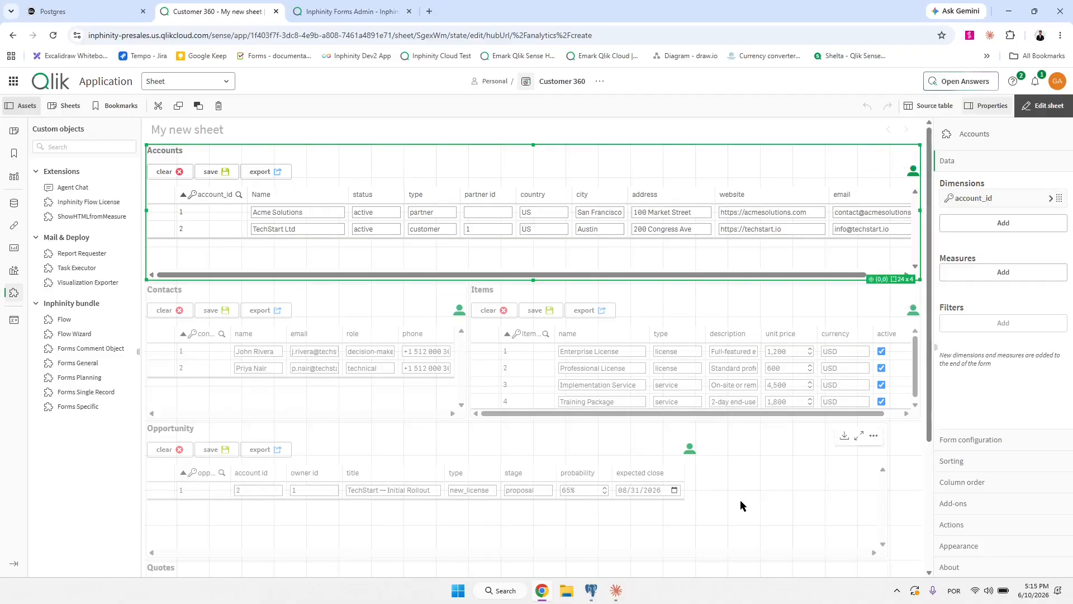
{"action": "left_click", "coordinate": [869, 545]}
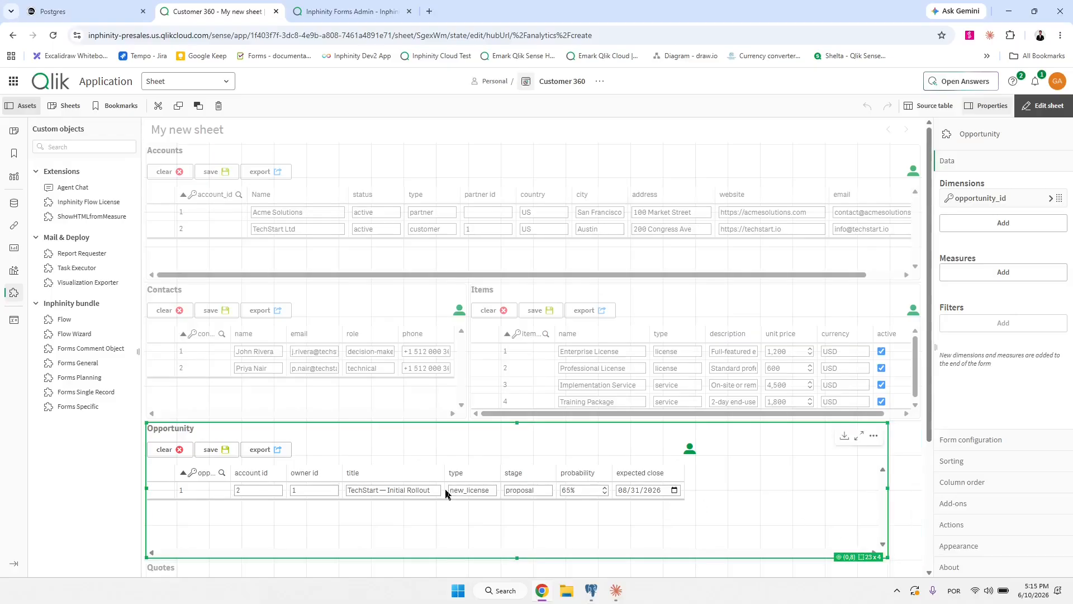
{"action": "scroll", "coordinate": [503, 486], "scroll_direction": "down", "scroll_amount": 3}
{"action": "left_click", "coordinate": [630, 455]}
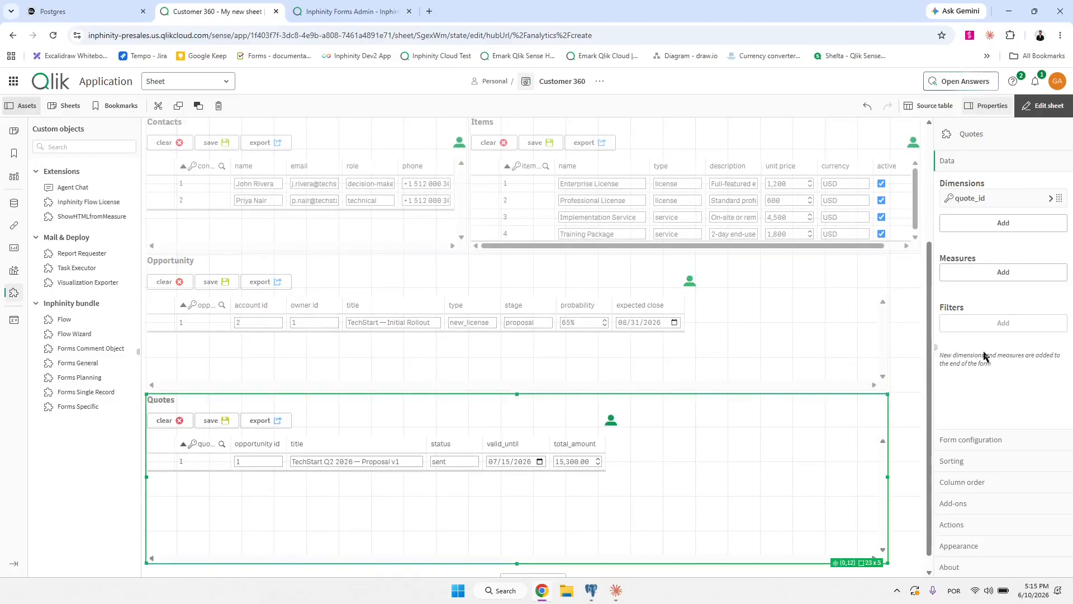
{"action": "left_click", "coordinate": [1000, 201]}
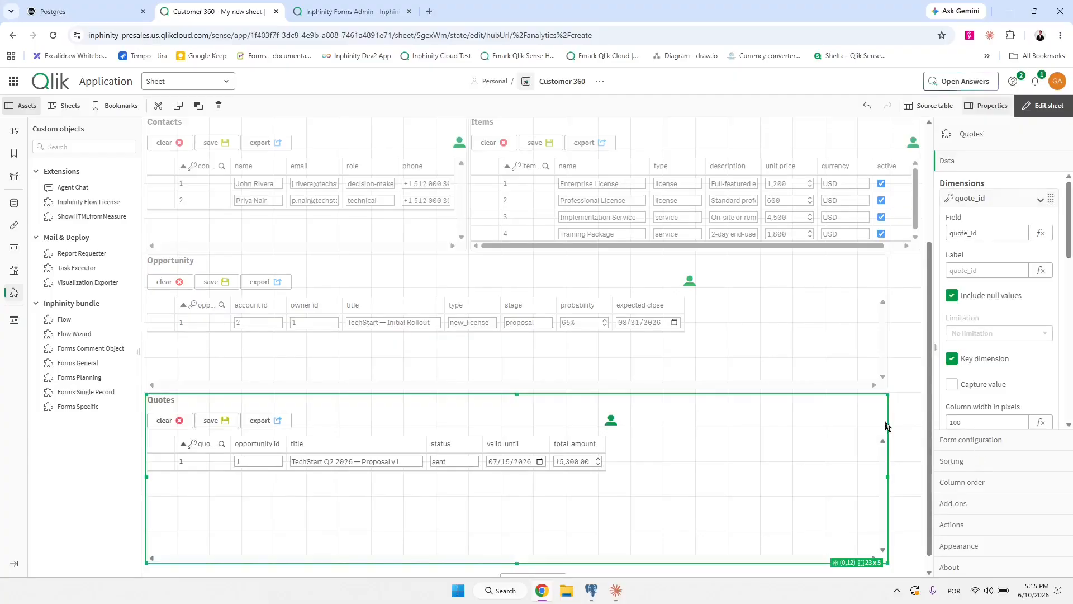
{"action": "left_click", "coordinate": [771, 380]}
{"action": "scroll", "coordinate": [750, 451], "scroll_direction": "up", "scroll_amount": 3}
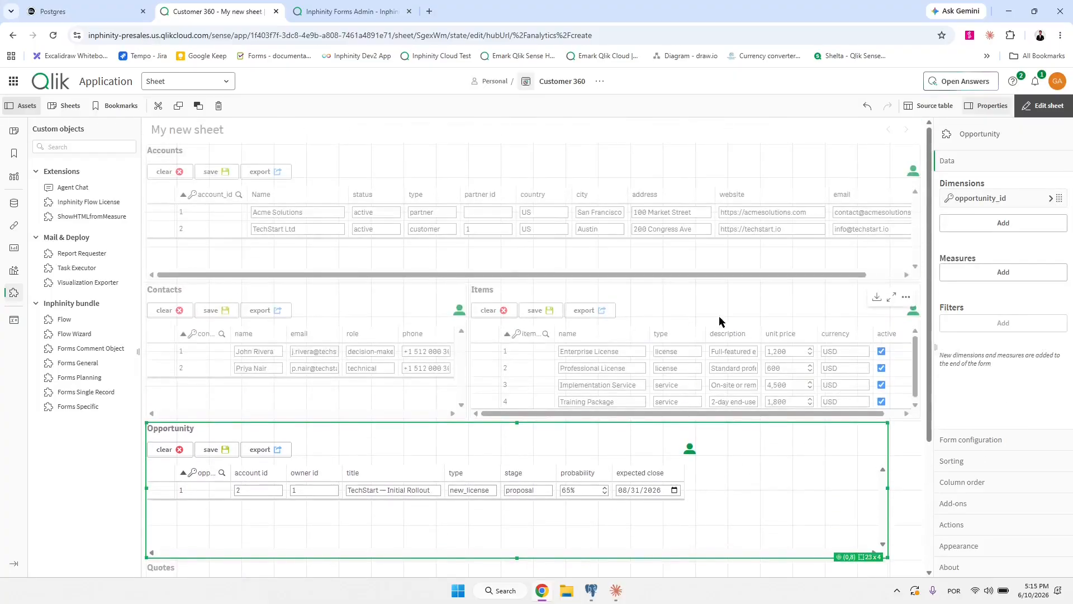
Examine the name, type and description field settings in the Items form's configuration.
{"action": "left_click", "coordinate": [722, 297]}
{"action": "left_click", "coordinate": [983, 440]}
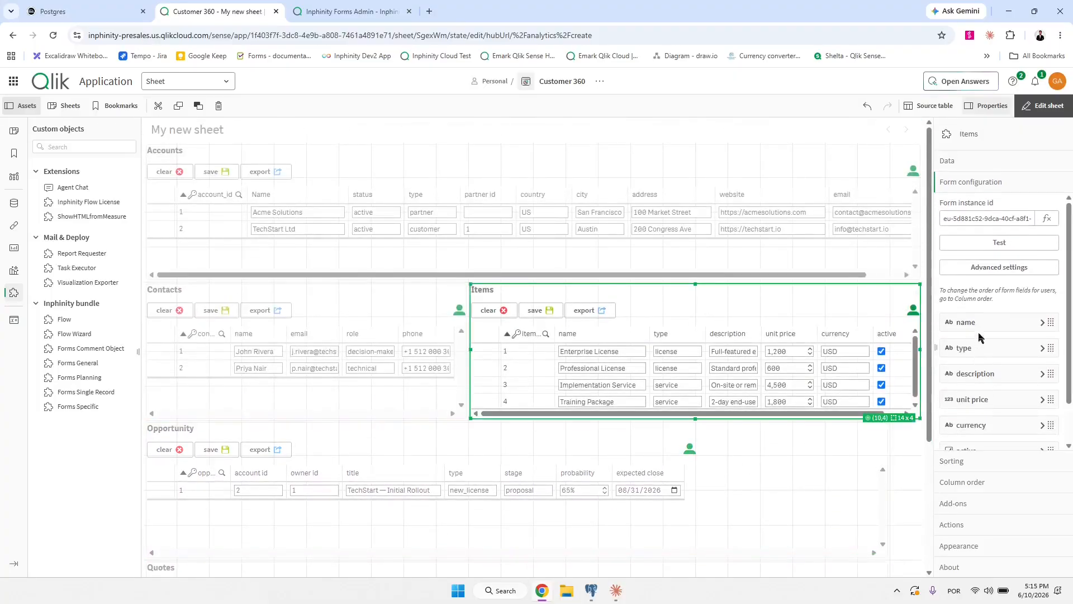
{"action": "left_click", "coordinate": [985, 280]}
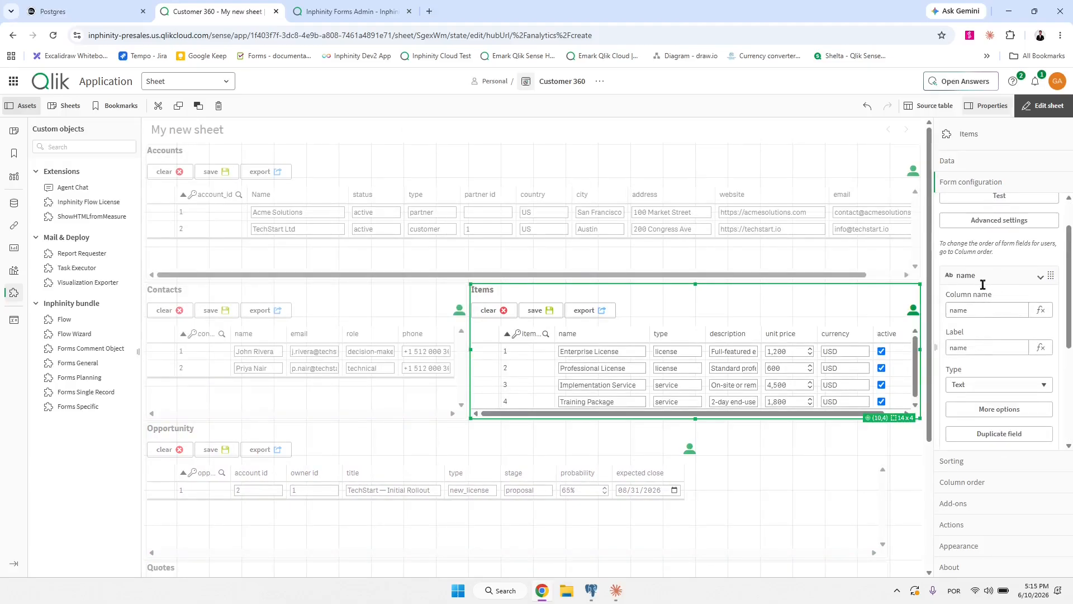
{"action": "left_click", "coordinate": [971, 311]}
{"action": "left_click", "coordinate": [977, 283]}
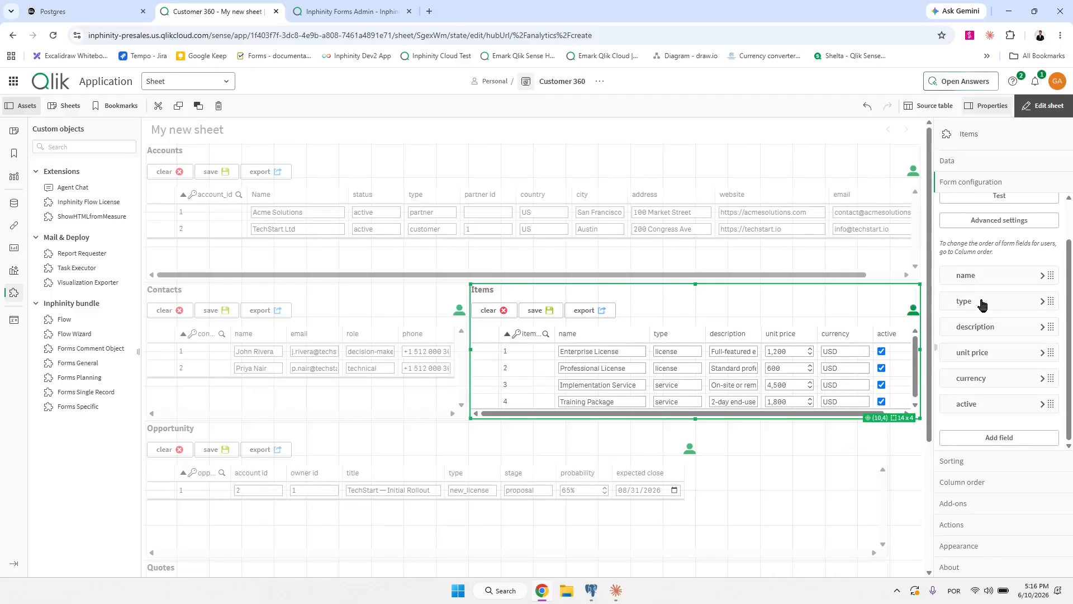
{"action": "left_click", "coordinate": [980, 301]}
{"action": "left_click", "coordinate": [979, 303]}
{"action": "left_click", "coordinate": [983, 331]}
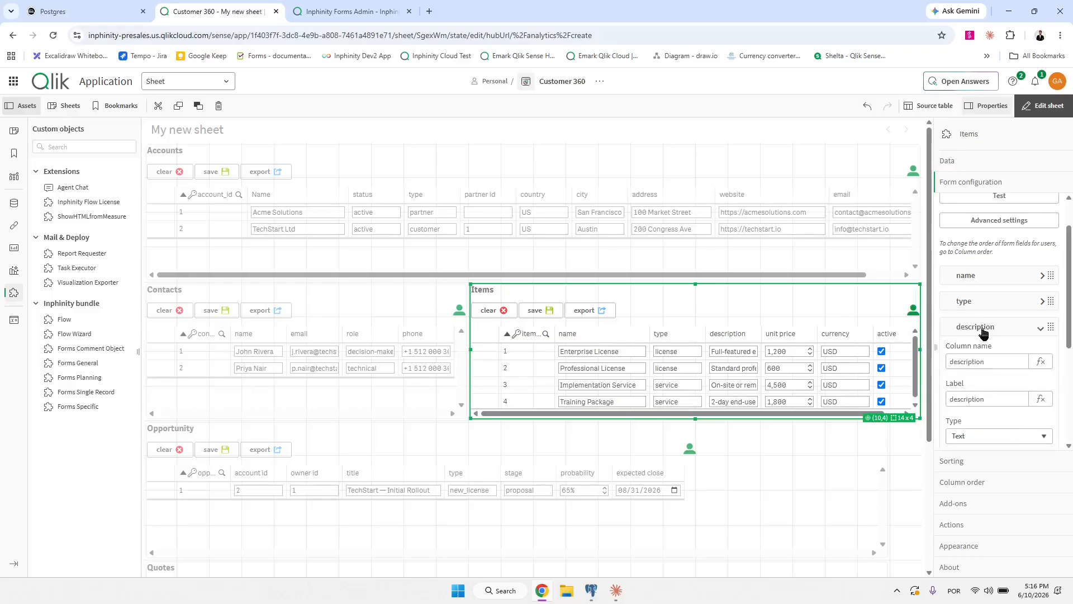
{"action": "left_click", "coordinate": [983, 330]}
Change the Accounts form's type field to a Select box with the options expression ='partner;customer'.
{"action": "left_click", "coordinate": [496, 255]}
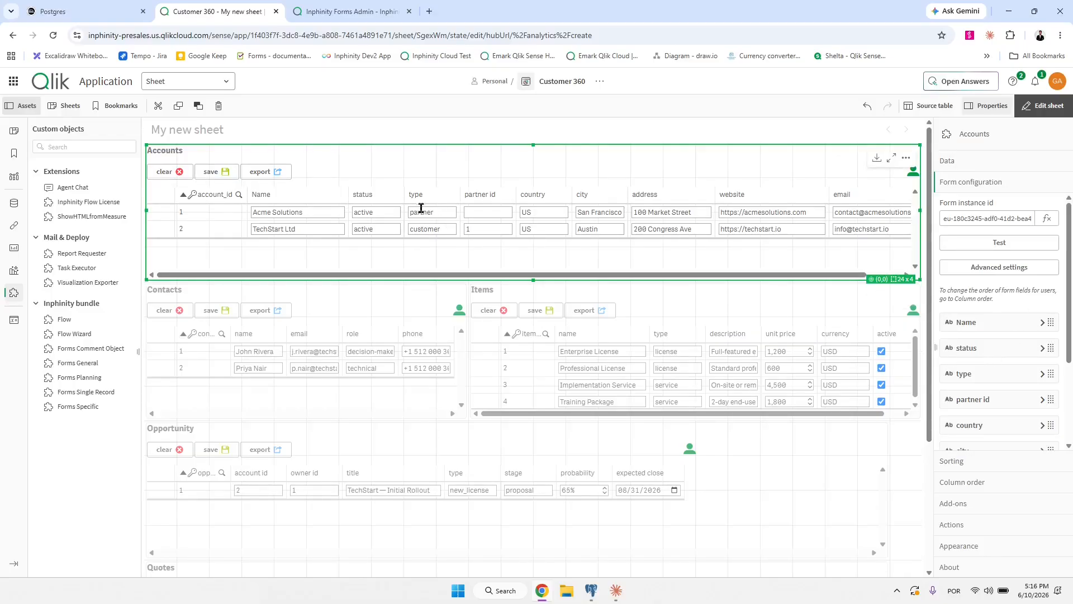
{"action": "left_click", "coordinate": [992, 373]}
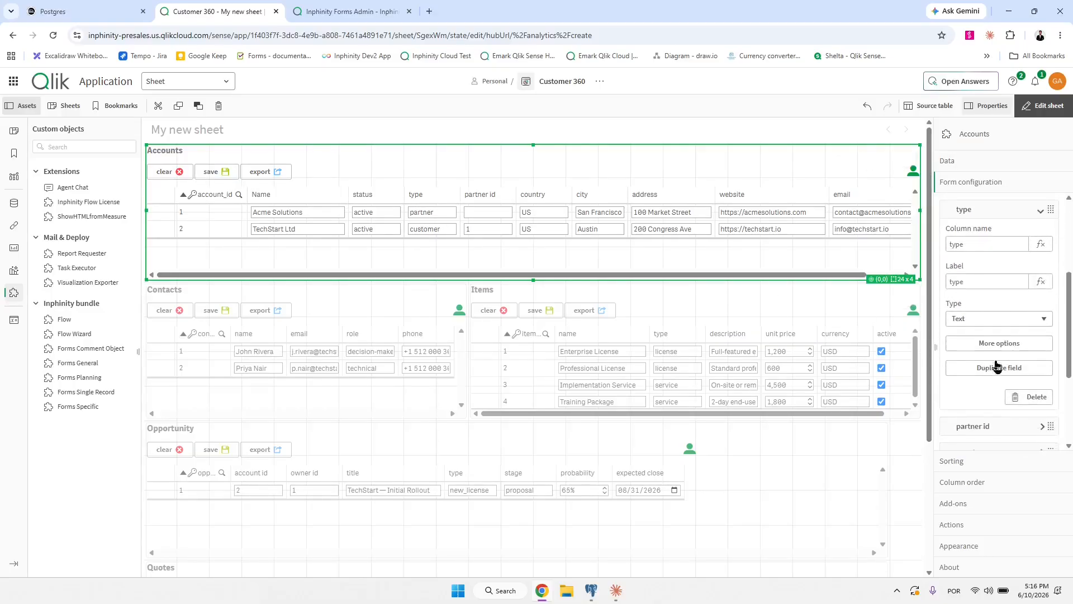
{"action": "left_click", "coordinate": [968, 341]}
{"action": "left_click", "coordinate": [863, 239]}
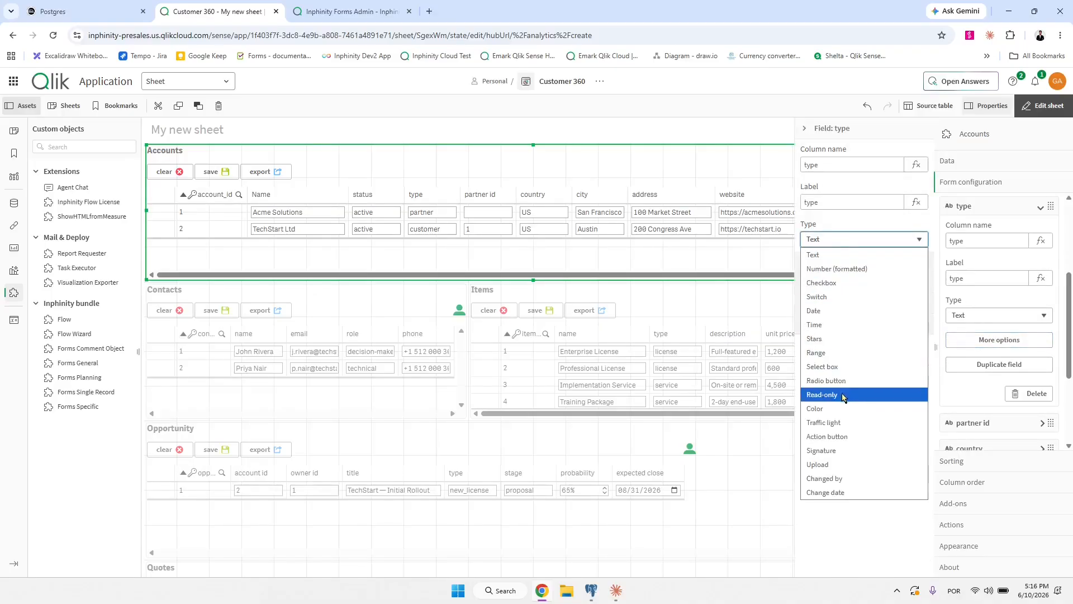
{"action": "left_click", "coordinate": [826, 366]}
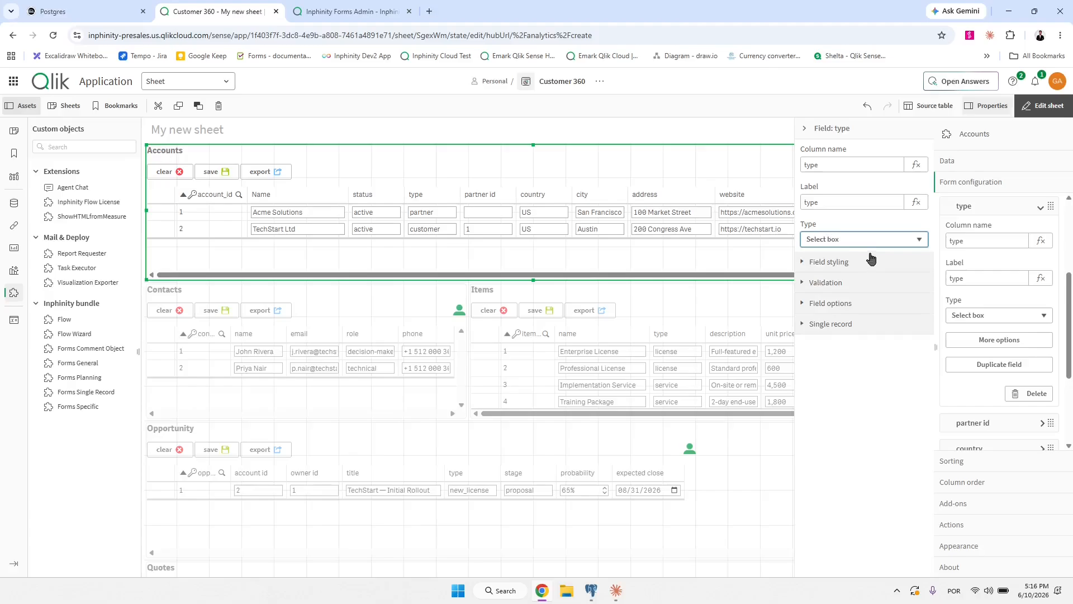
{"action": "left_click", "coordinate": [852, 308]}
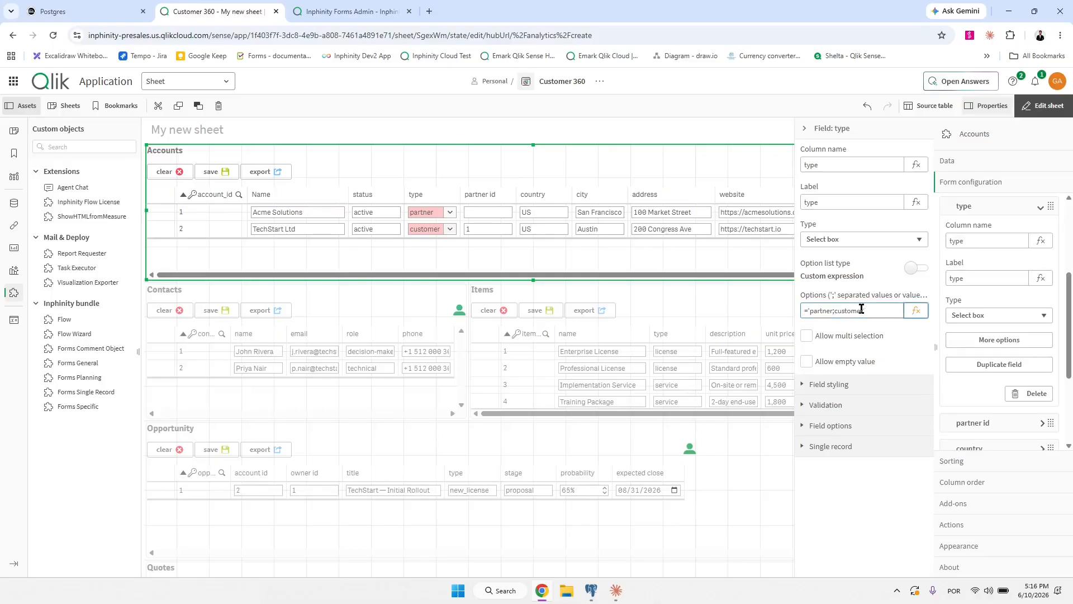
{"action": "key", "text": "Tab"}
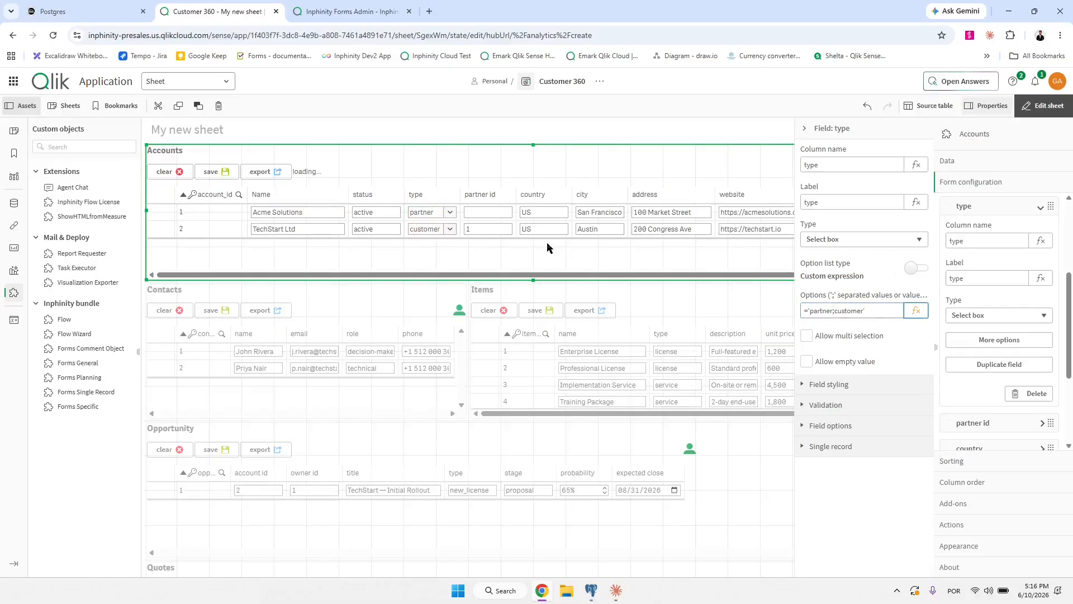
Test the type choices in the Acme Solutions row, and close the type field's detailed settings.
{"action": "left_click", "coordinate": [450, 213]}
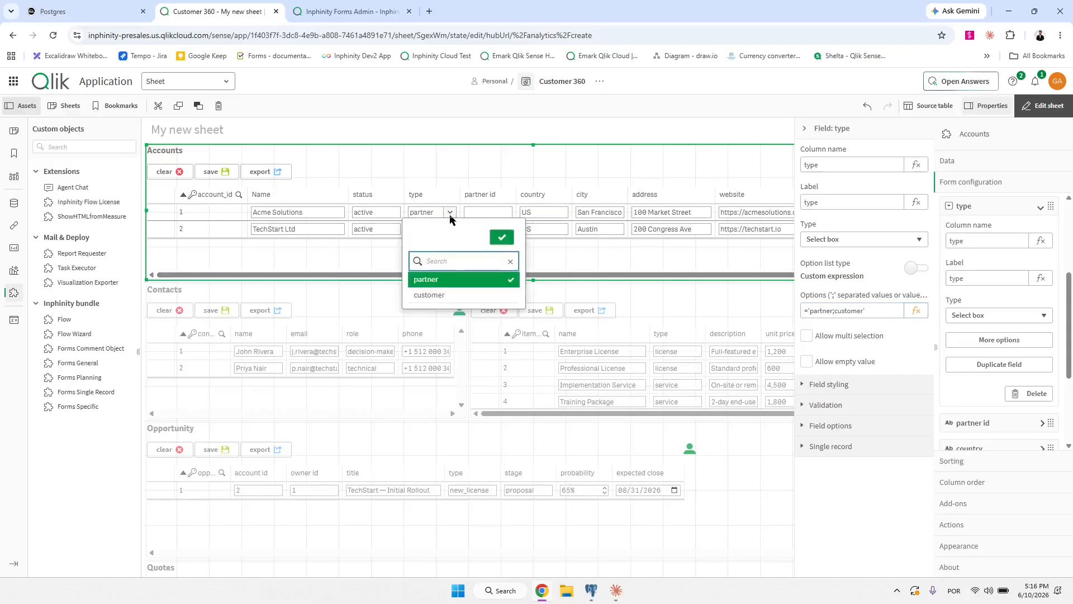
{"action": "left_click", "coordinate": [439, 294]}
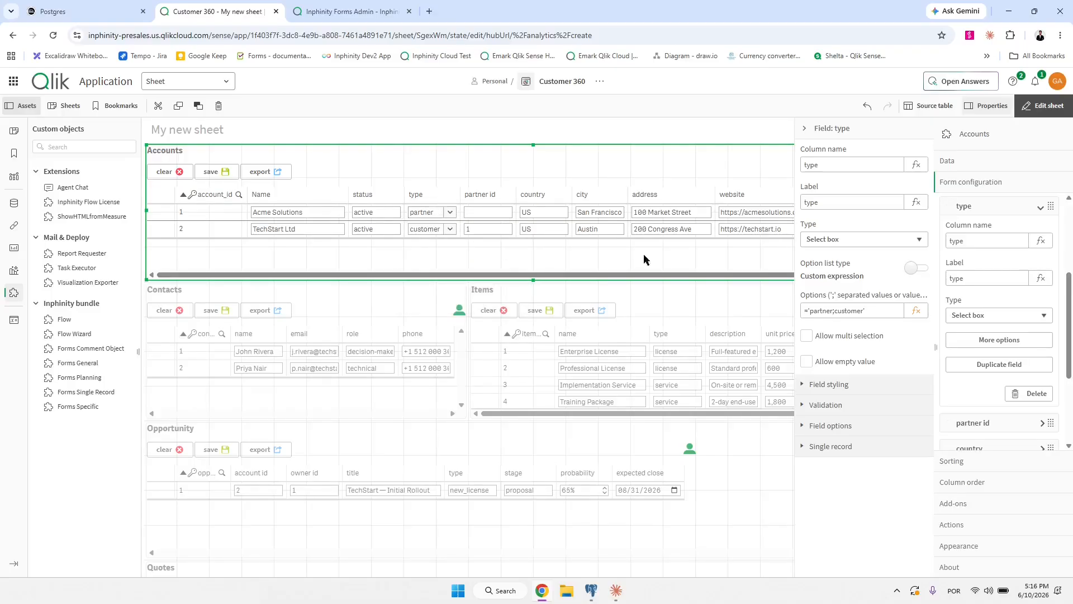
{"action": "left_click", "coordinate": [851, 129]}
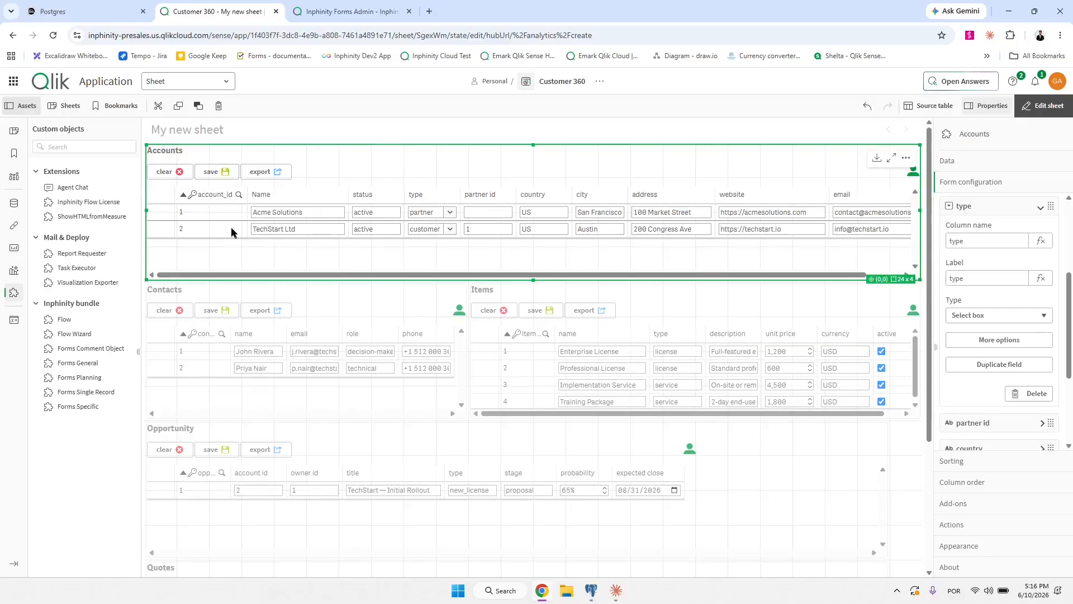
Enable the Add row button in the Accounts form's appearance settings.
{"action": "left_click", "coordinate": [981, 547]}
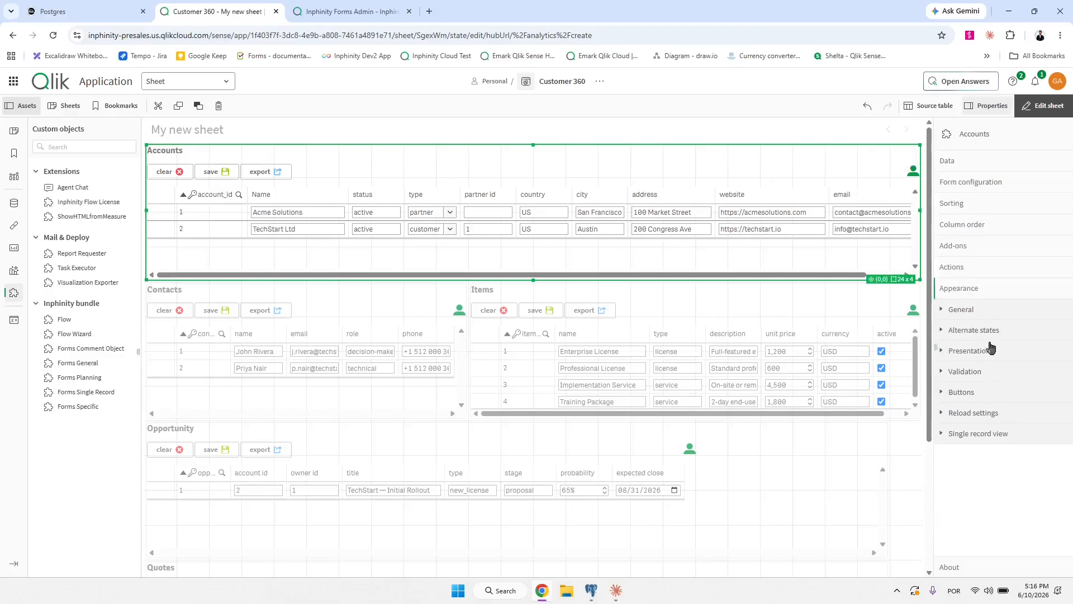
{"action": "left_click", "coordinate": [977, 400]}
{"action": "scroll", "coordinate": [997, 456], "scroll_direction": "down", "scroll_amount": 3}
{"action": "left_click", "coordinate": [970, 490]}
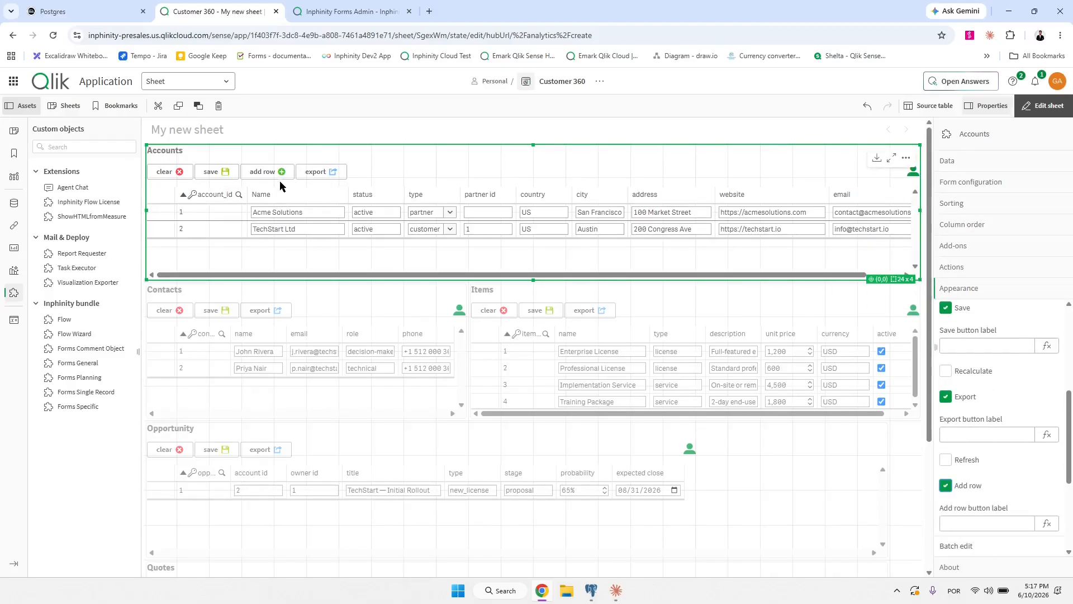
Try adding a blank row to the Accounts form, and clear the unsaved entry.
{"action": "left_click", "coordinate": [279, 174]}
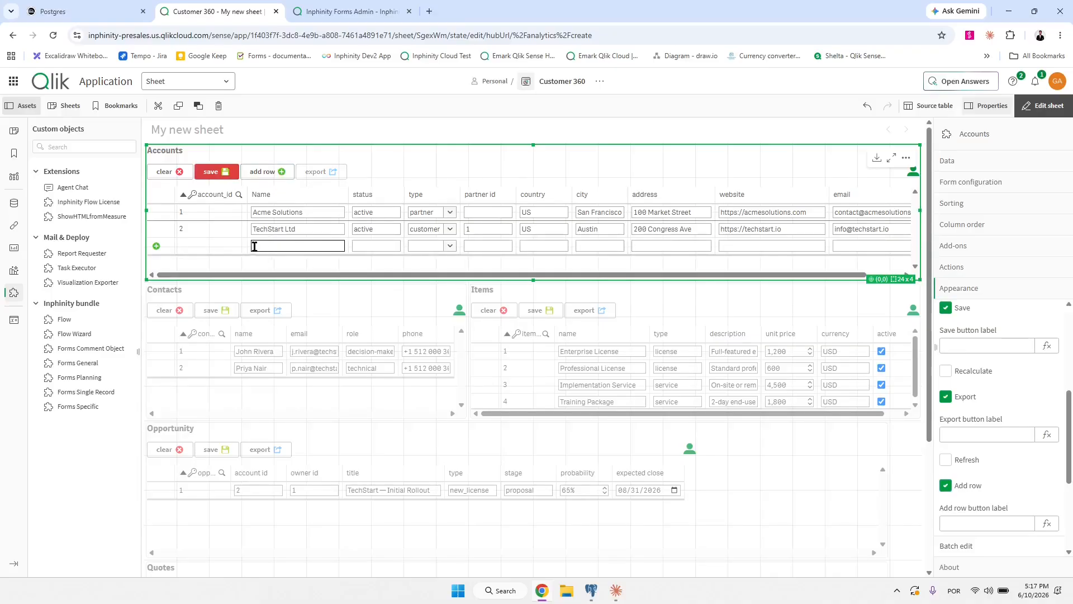
{"action": "left_click", "coordinate": [263, 174]}
{"action": "left_click", "coordinate": [174, 176]}
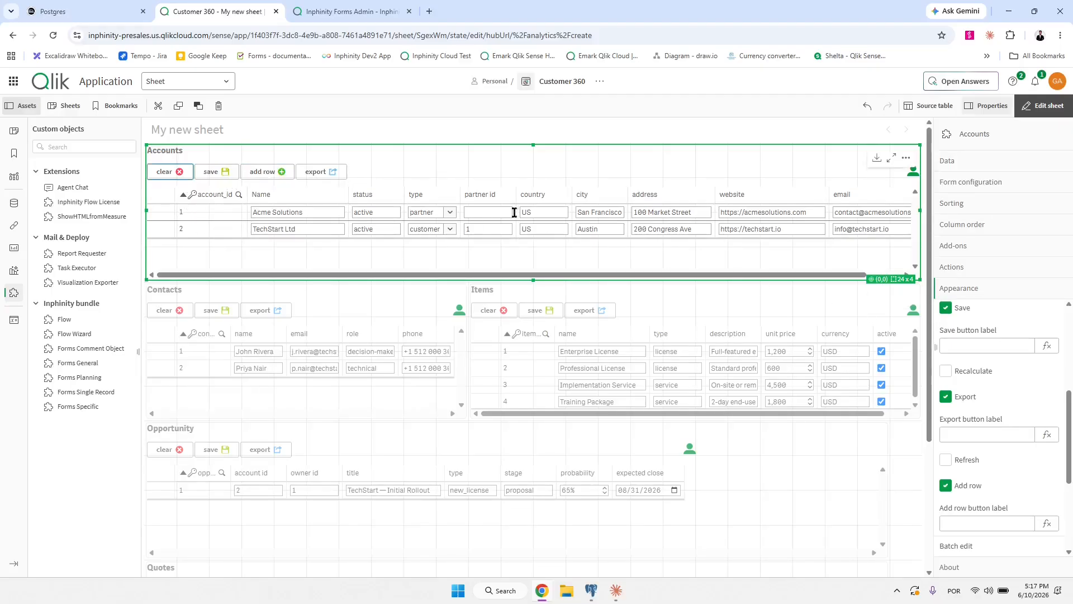
Add an action sequence to the Accounts form and set its activation type to Row added.
{"action": "left_click", "coordinate": [999, 182]}
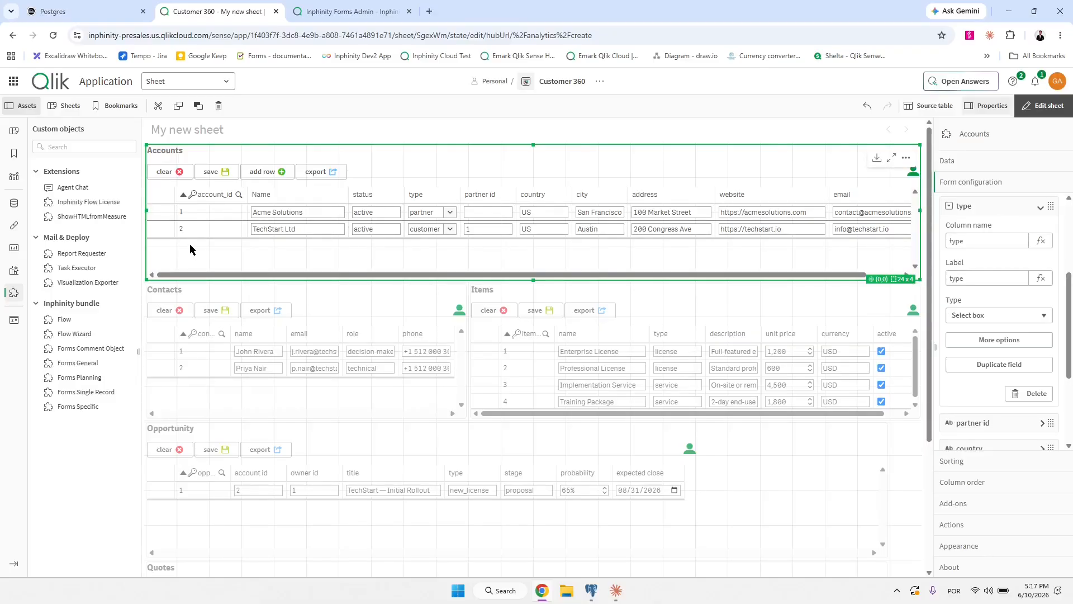
{"action": "left_click", "coordinate": [979, 525]}
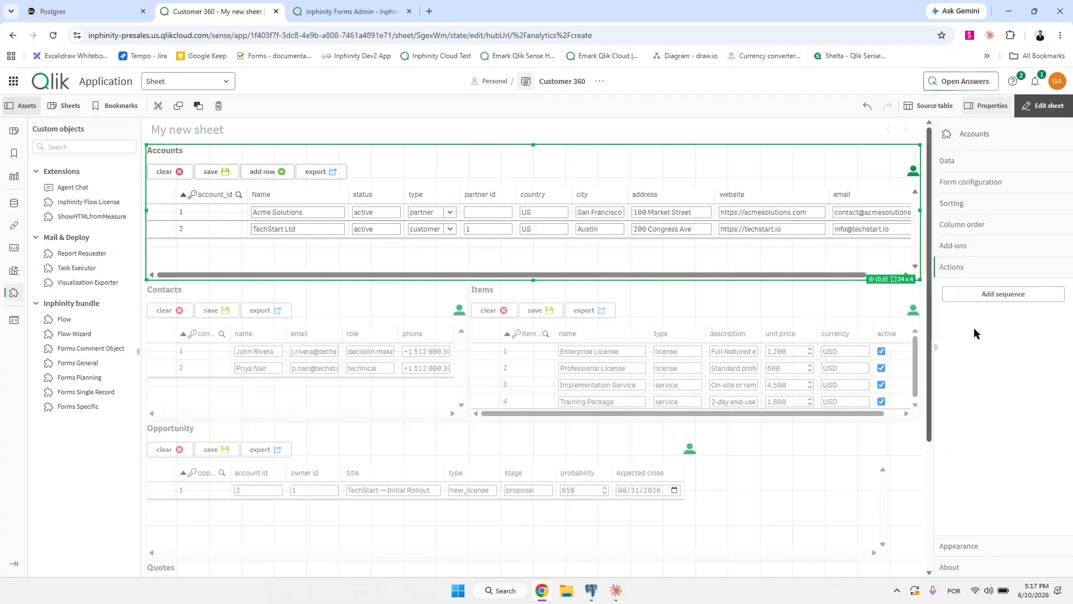
{"action": "left_click", "coordinate": [1001, 294]}
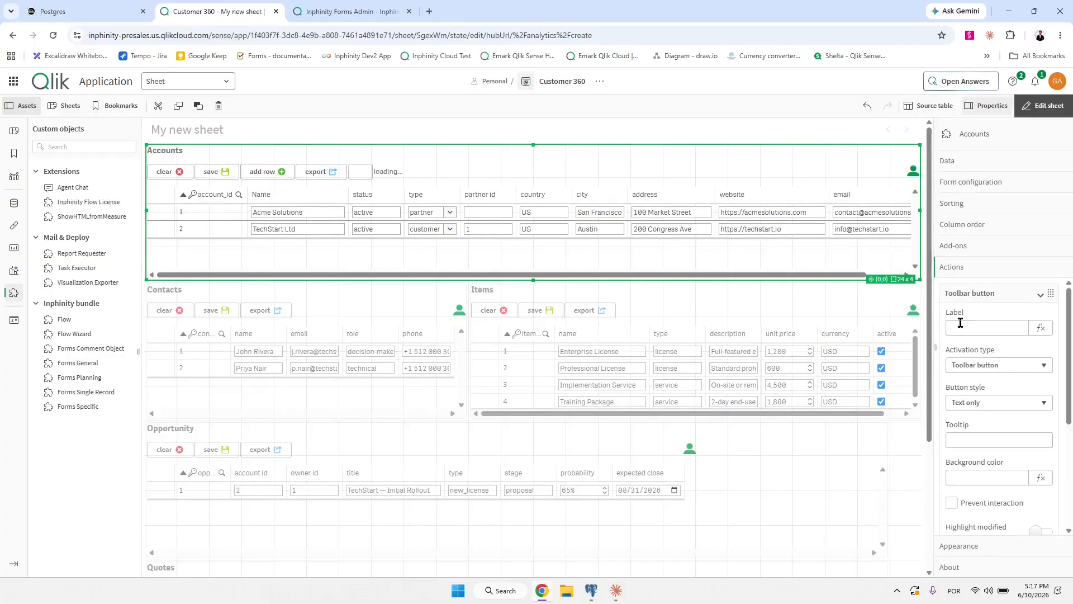
{"action": "left_click", "coordinate": [983, 327]}
{"action": "left_click", "coordinate": [1002, 366]}
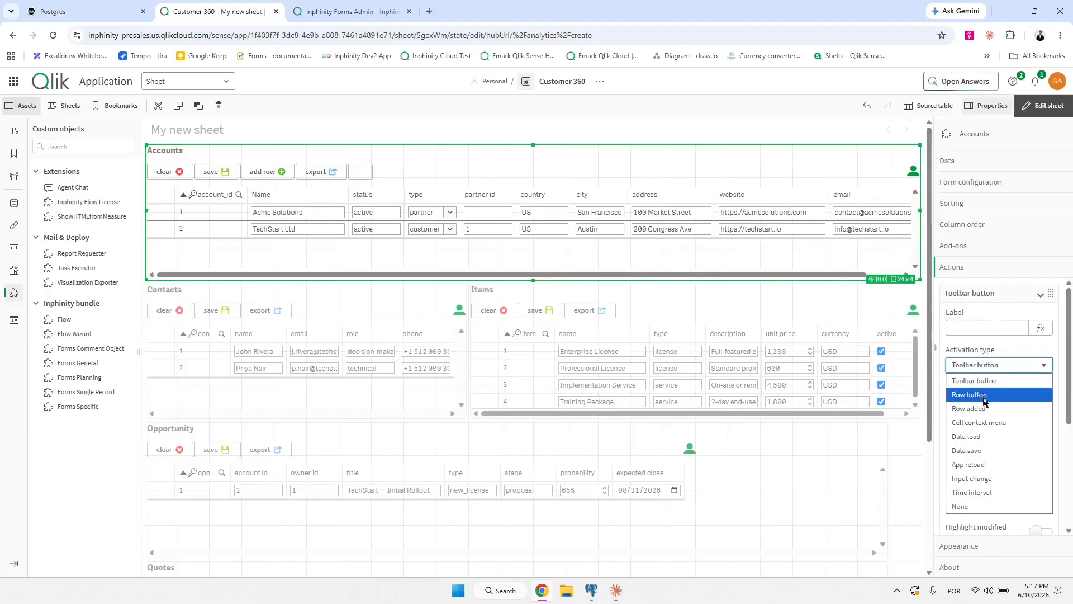
{"action": "left_click", "coordinate": [972, 412]}
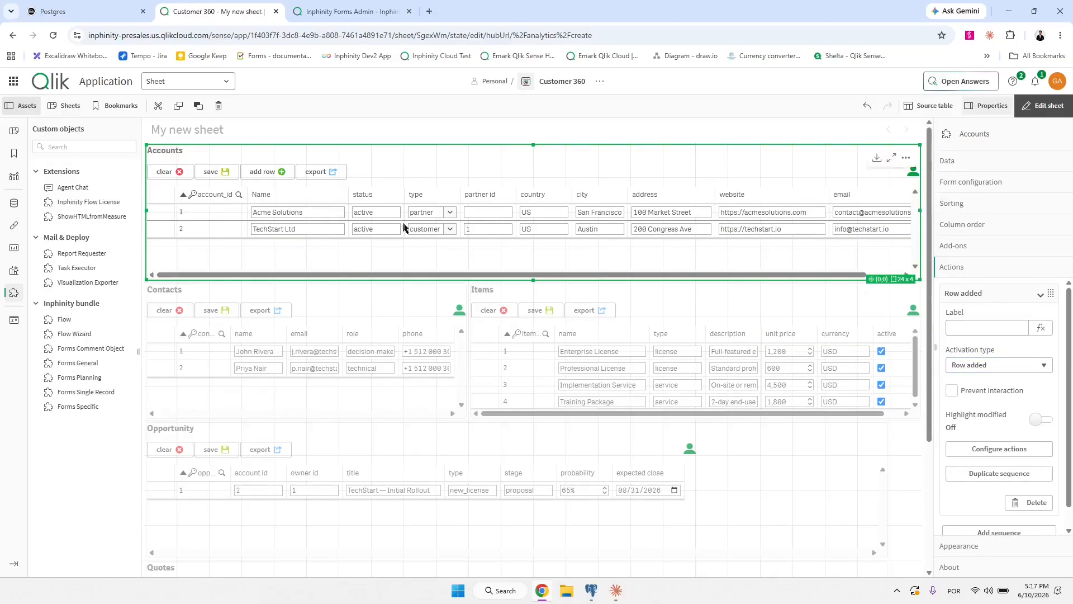
Configure the Accounts form's Row added sequence with a Set cell value action.
{"action": "left_click", "coordinate": [999, 448]}
{"action": "left_click", "coordinate": [864, 154]}
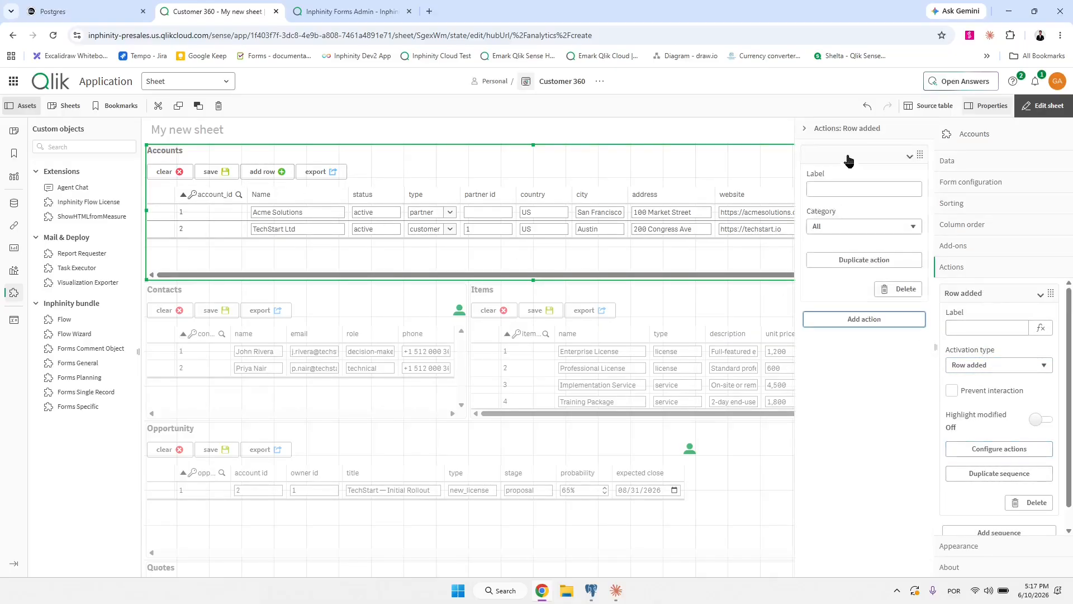
{"action": "left_click", "coordinate": [915, 264]}
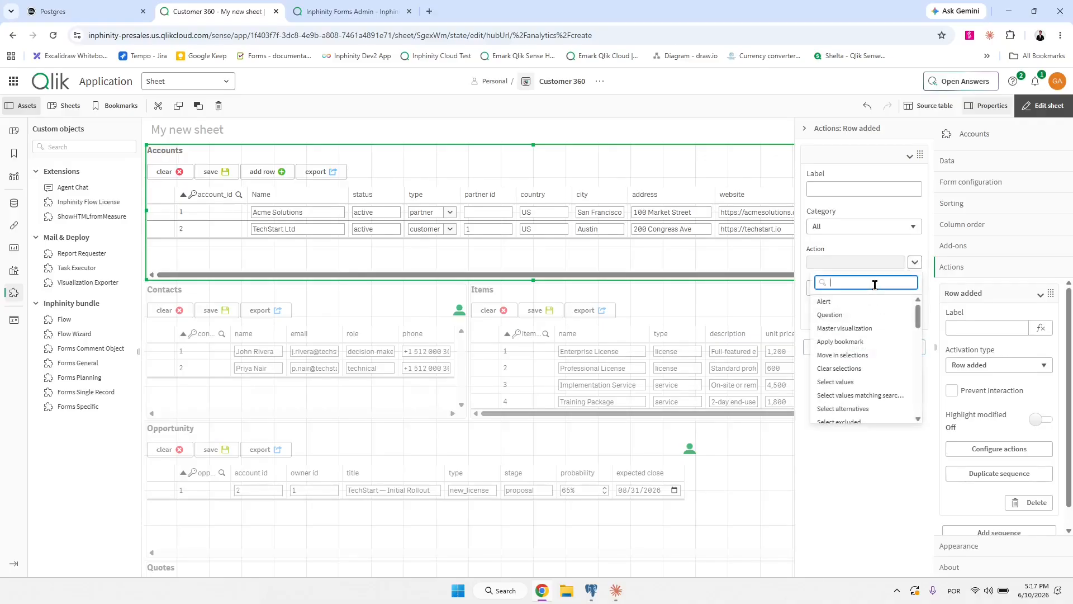
{"action": "type", "text": "set"}
{"action": "left_click", "coordinate": [862, 315]}
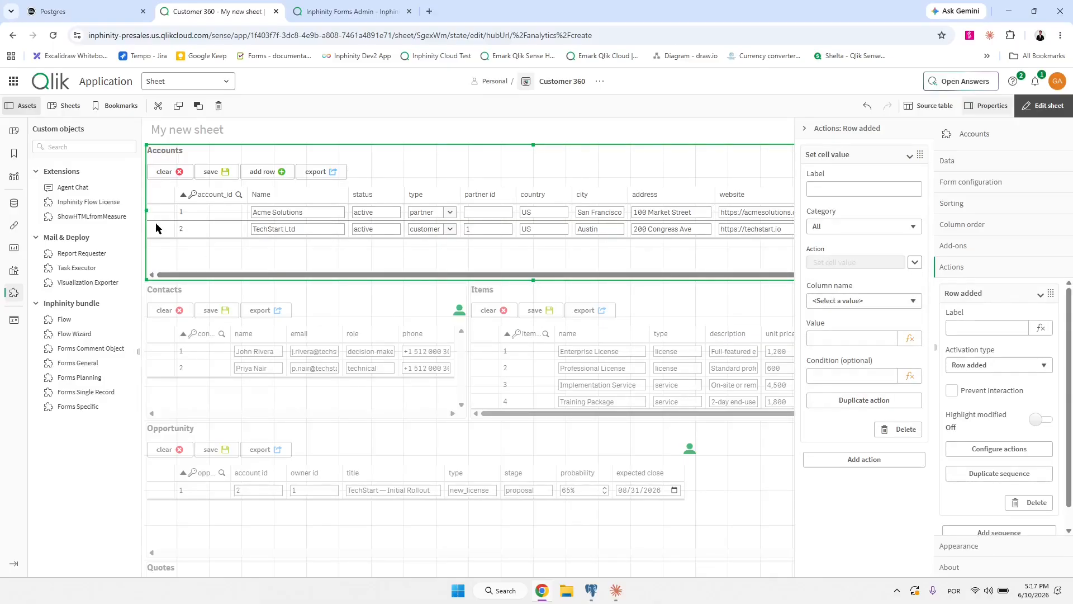
Check the action's target columns, and turn off Autogenerate key for new rows in the Accounts form's advanced settings.
{"action": "left_click", "coordinate": [838, 301]}
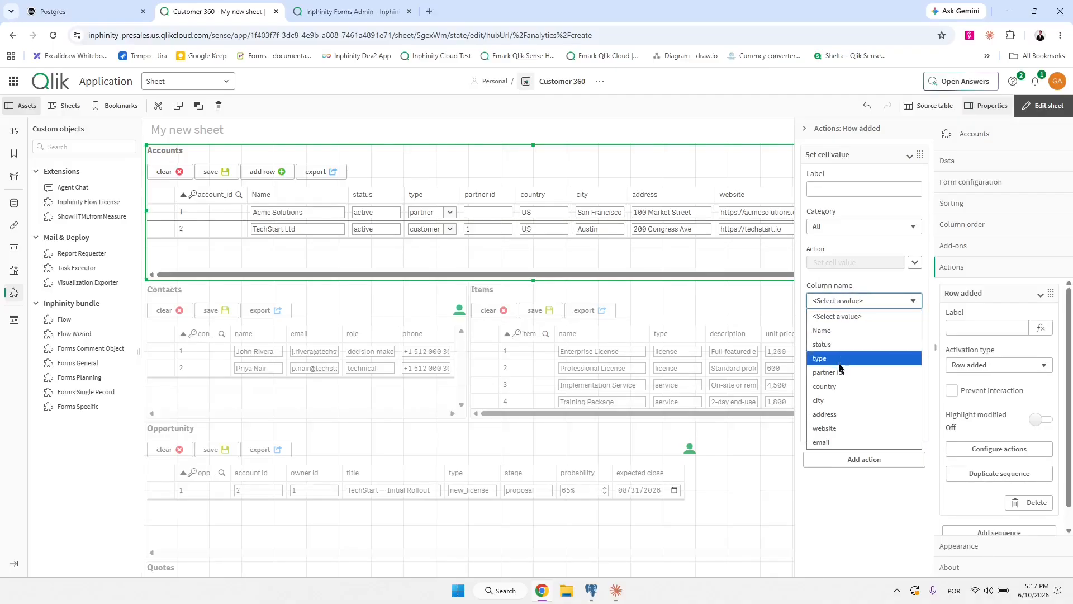
{"action": "left_click", "coordinate": [858, 300]}
{"action": "left_click", "coordinate": [976, 193]}
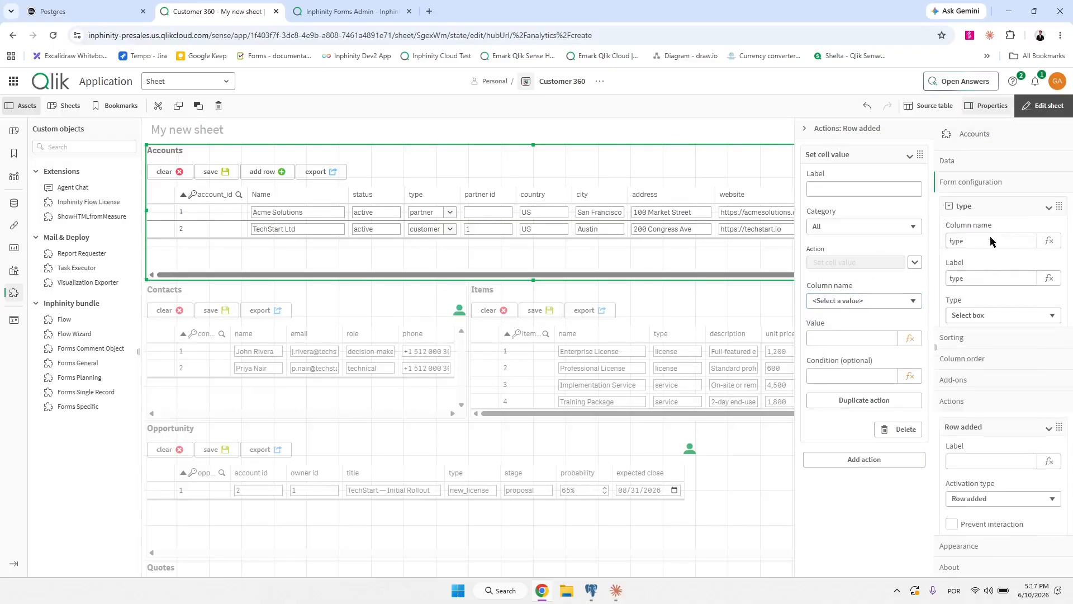
{"action": "scroll", "coordinate": [990, 238], "scroll_direction": "up", "scroll_amount": 3}
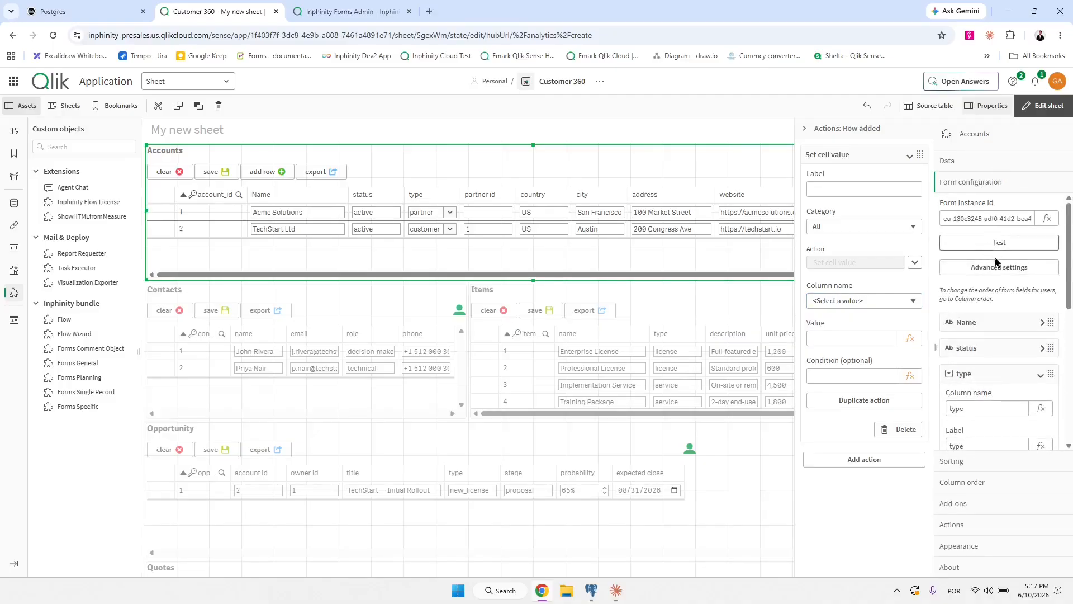
{"action": "left_click", "coordinate": [1001, 267]}
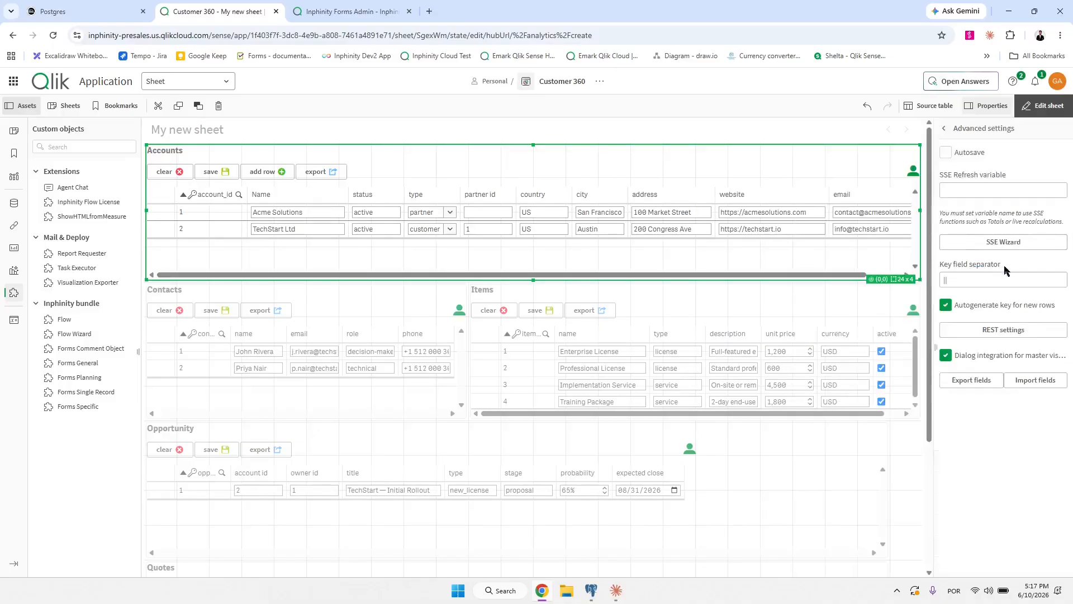
{"action": "left_click", "coordinate": [958, 310]}
{"action": "left_click", "coordinate": [963, 130]}
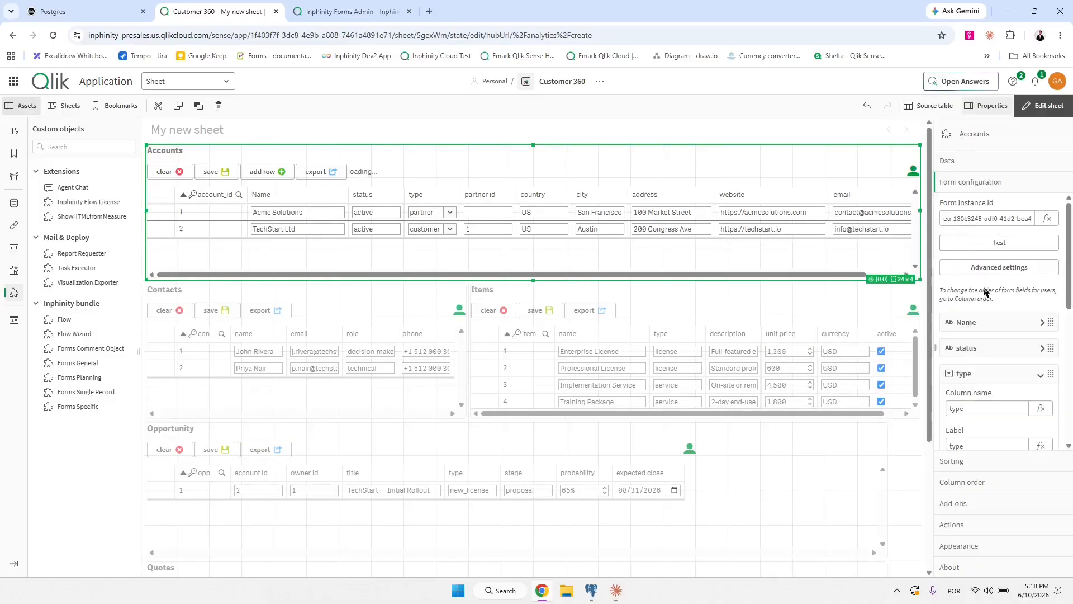
Make the Set cell value action write 10 into account_id, and test it on an added row, clearing the unsaved entry.
{"action": "left_click", "coordinate": [994, 526]}
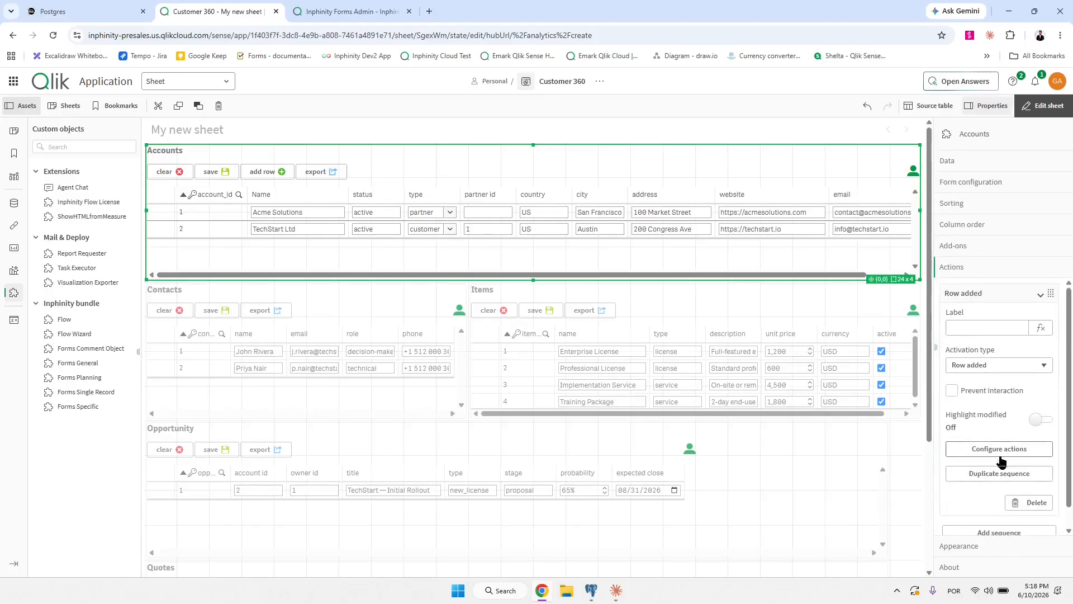
{"action": "left_click", "coordinate": [999, 450]}
{"action": "left_click", "coordinate": [865, 301]}
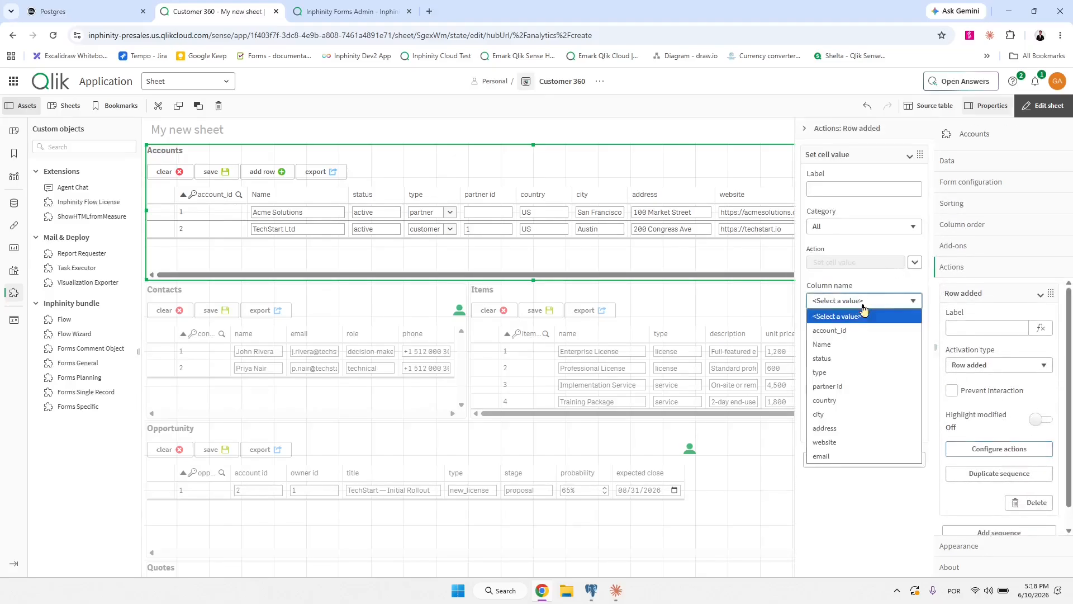
{"action": "left_click", "coordinate": [844, 331]}
{"action": "left_click", "coordinate": [841, 338]}
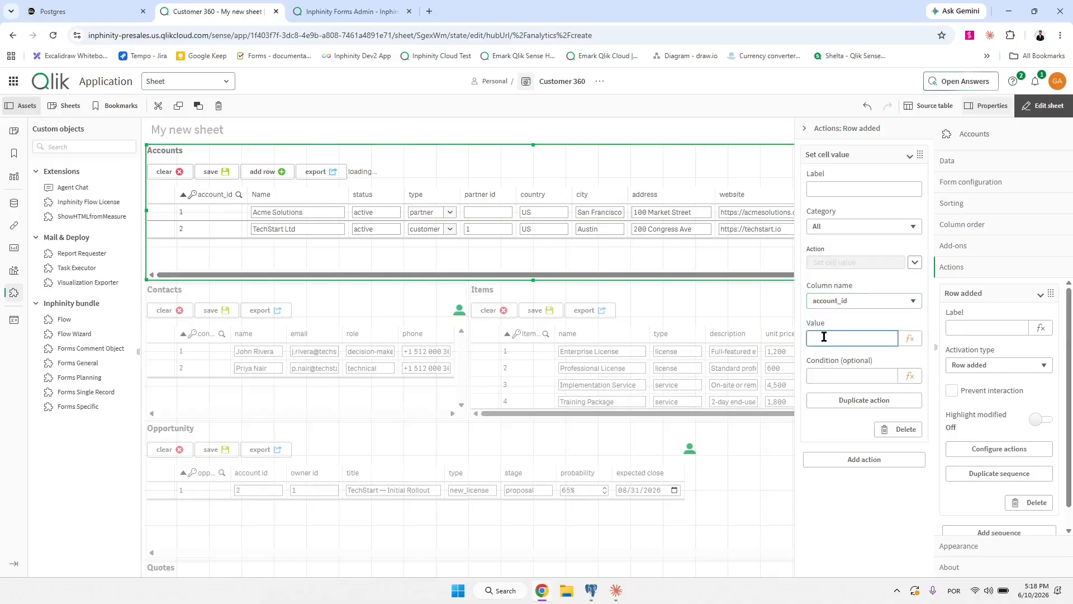
{"action": "type", "text": "10"}
{"action": "left_click", "coordinate": [860, 315]}
{"action": "left_click", "coordinate": [271, 172]}
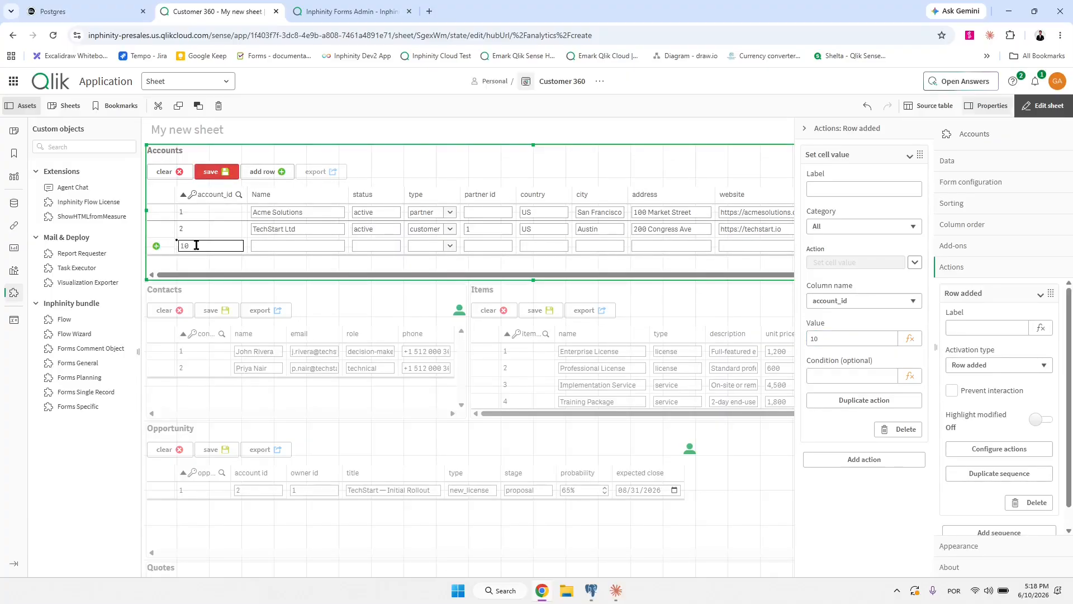
{"action": "left_click", "coordinate": [170, 173]}
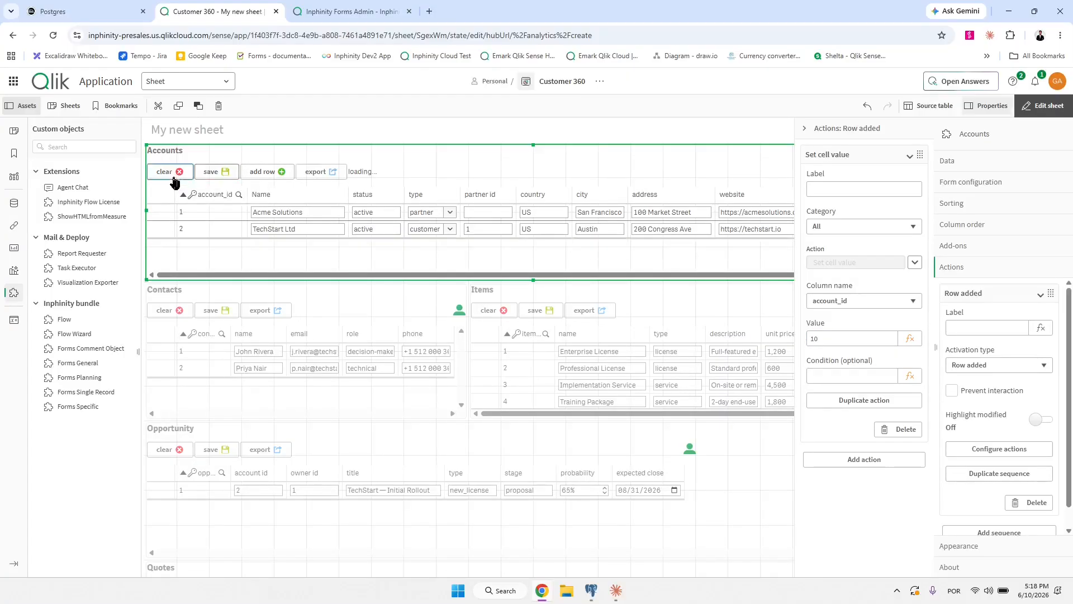
Set the action's value to =max({1} account_id)+1, and test it with two added rows, clearing them without saving.
{"action": "double_click", "coordinate": [837, 337]}
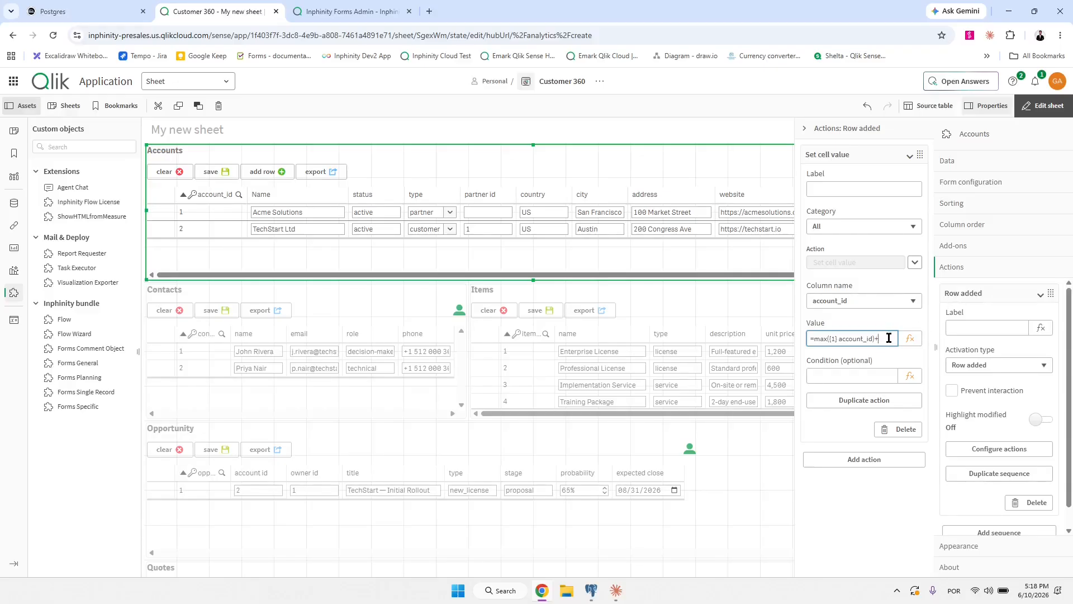
{"action": "type", "text": "1"}
{"action": "left_click", "coordinate": [264, 173]}
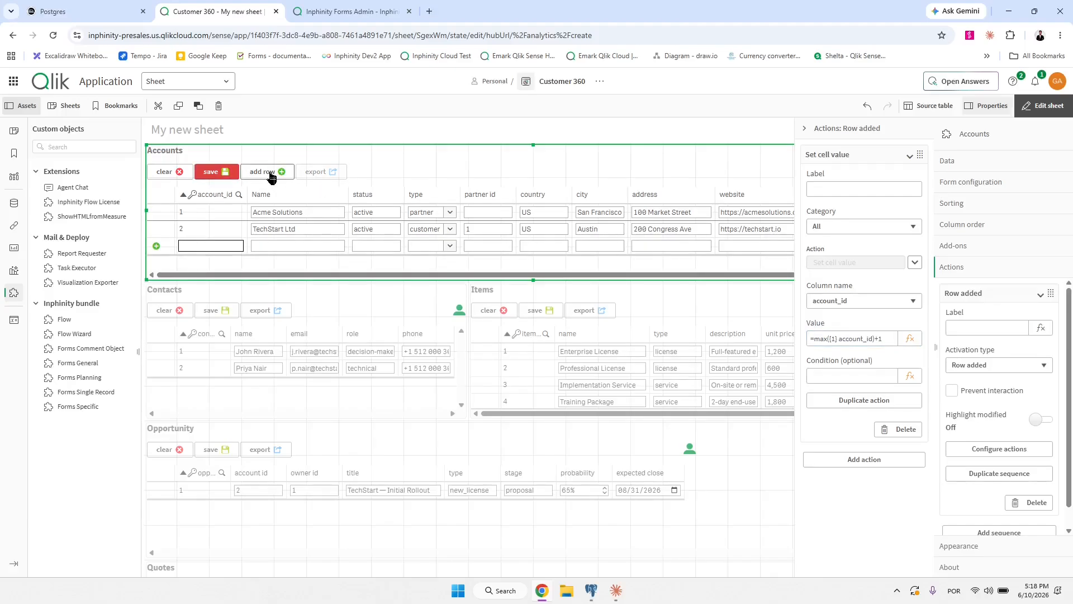
{"action": "left_click", "coordinate": [270, 174]}
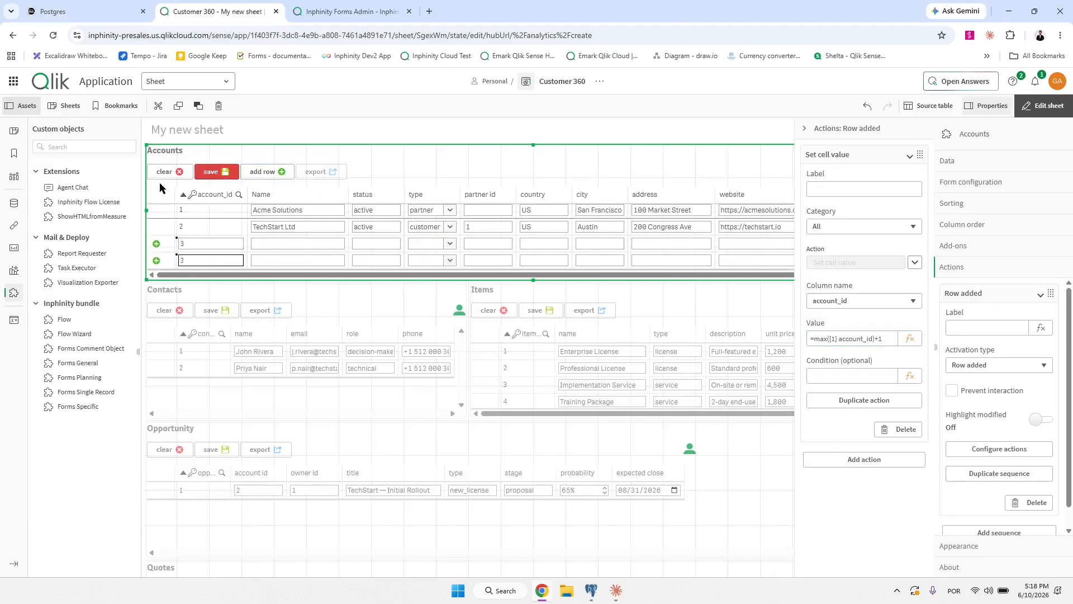
{"action": "left_click", "coordinate": [177, 178]}
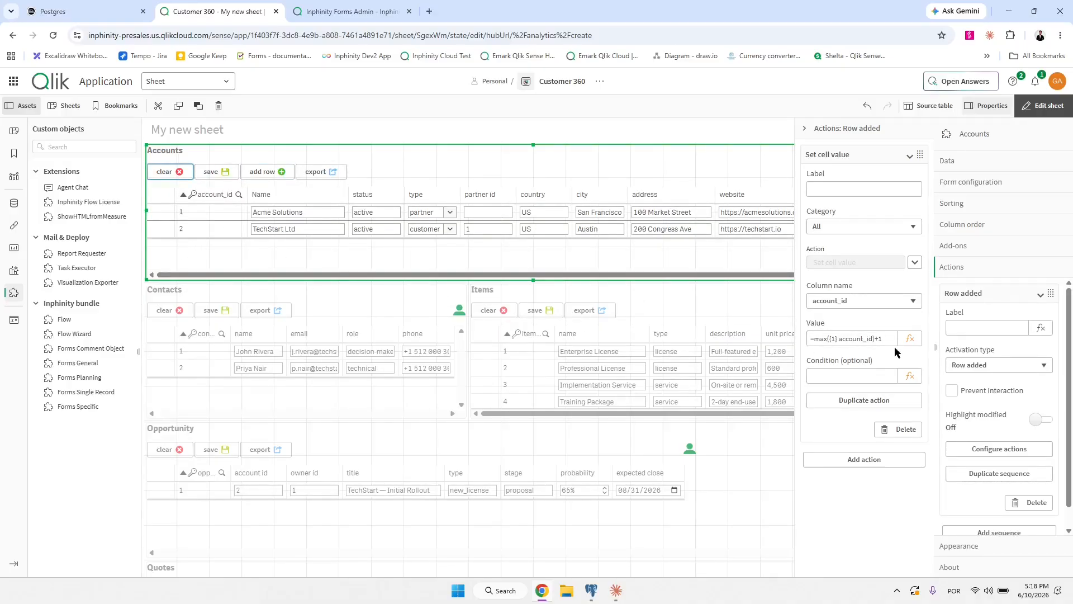
Replace the fixed increment in the account_id expression, making it =max({1} account_id)+'$(row._addedRowIndex)'.
{"action": "left_click", "coordinate": [881, 339]}
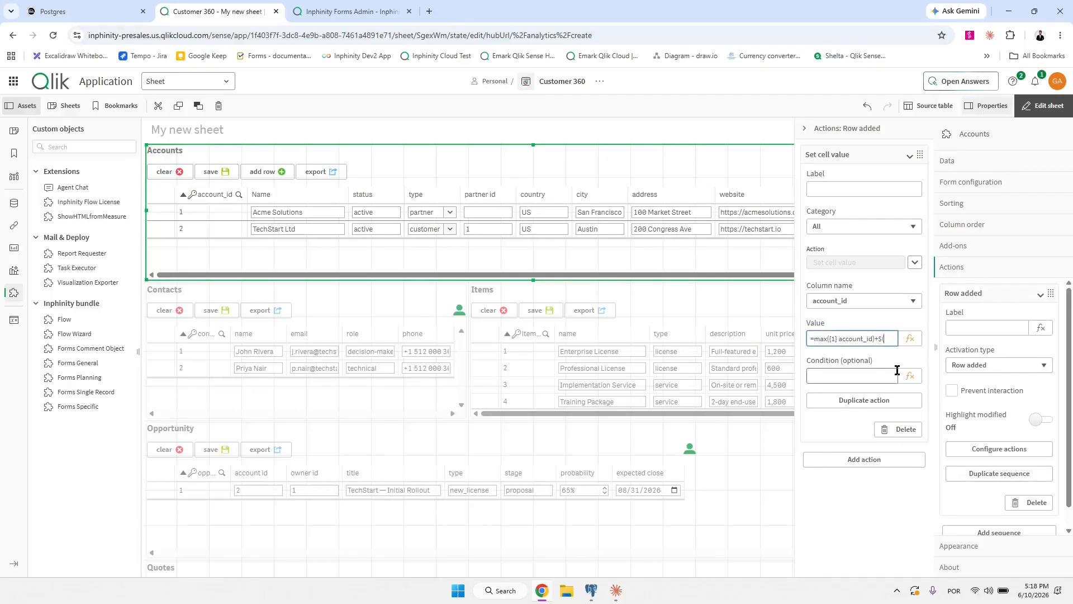
{"action": "type", "text": "row"}
{"action": "type", "text": "._"}
{"action": "type", "text": "addedRow"}
{"action": "type", "text": "Index"}
{"action": "type", "text": ")"}
{"action": "key", "text": "Tab"}
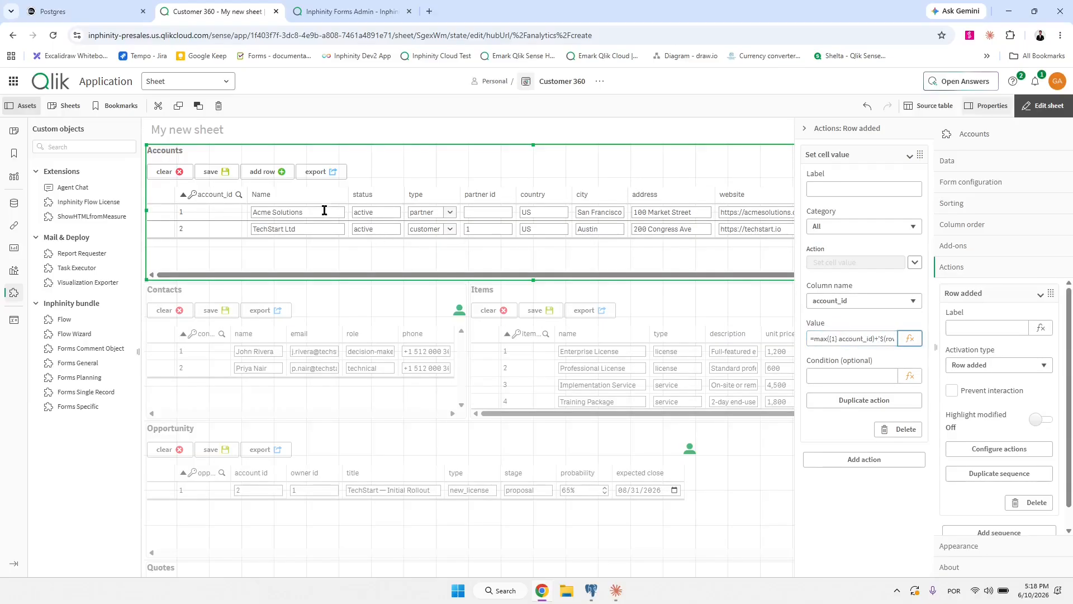
Test the account_id numbering by adding four rows to Accounts, and clear the unsaved rows.
{"action": "left_click", "coordinate": [279, 175]}
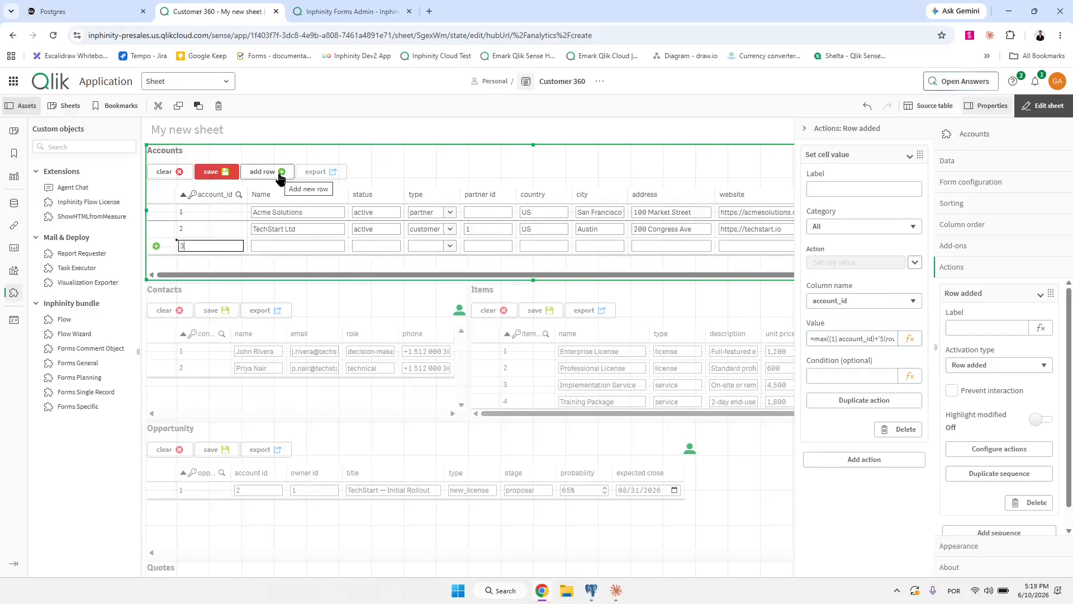
{"action": "left_click", "coordinate": [280, 173]}
{"action": "left_click", "coordinate": [279, 173]}
{"action": "left_click", "coordinate": [279, 173]}
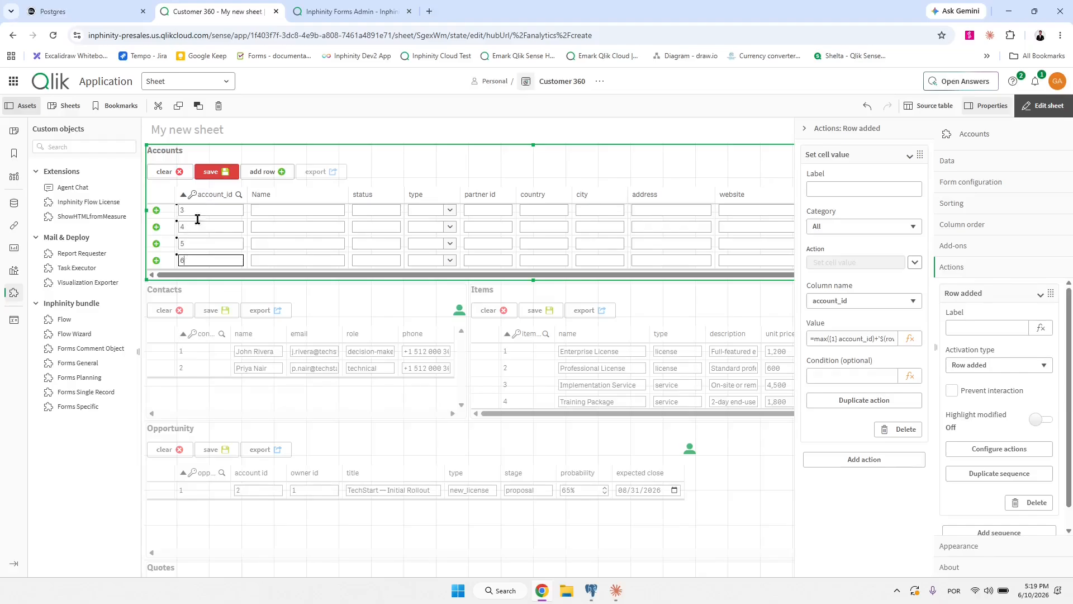
{"action": "left_click", "coordinate": [168, 172]}
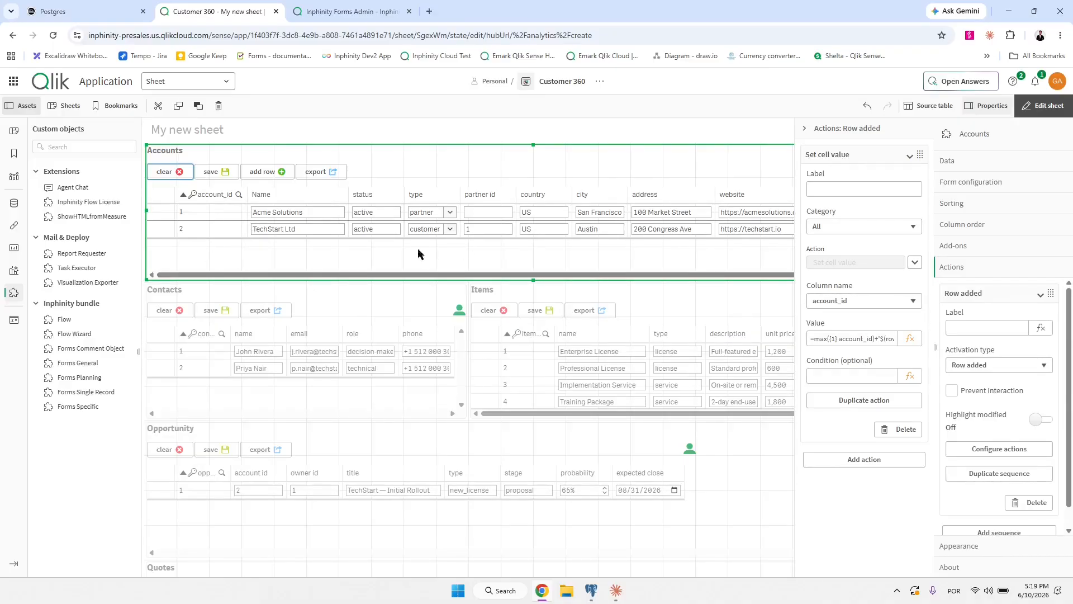
Leave the action settings and the sheet's edit mode with a new row added to Accounts.
{"action": "left_click", "coordinate": [879, 163]}
{"action": "left_click", "coordinate": [853, 129]}
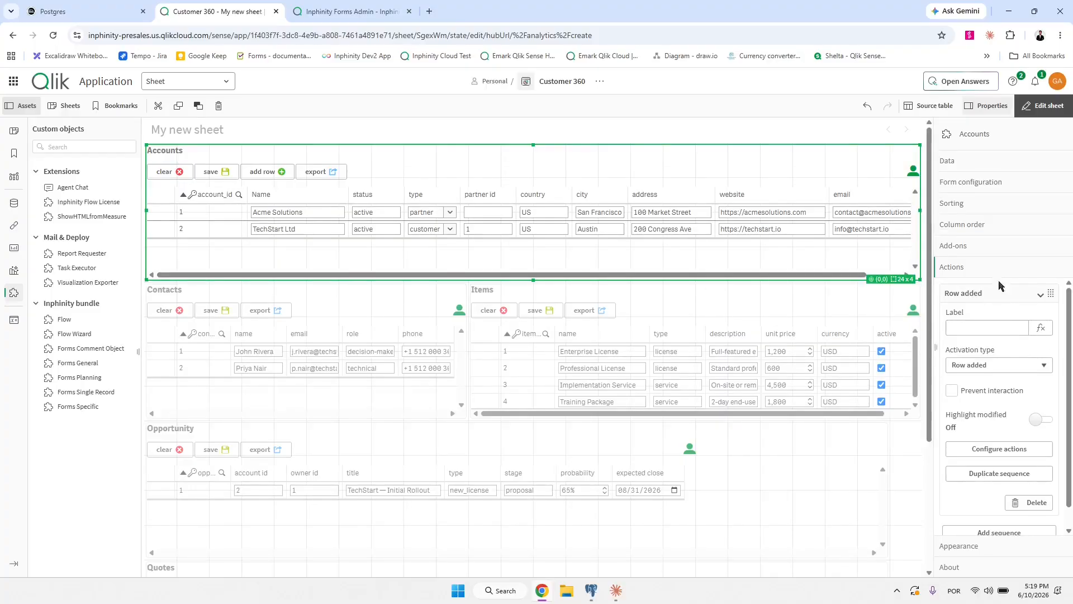
{"action": "left_click", "coordinate": [280, 172]}
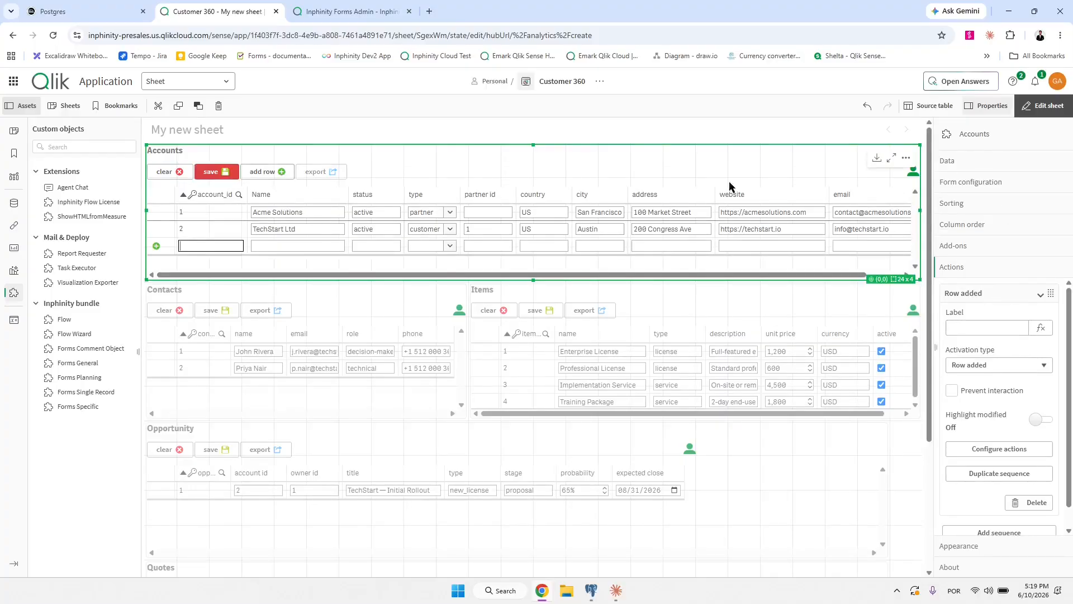
{"action": "left_click", "coordinate": [1042, 106]}
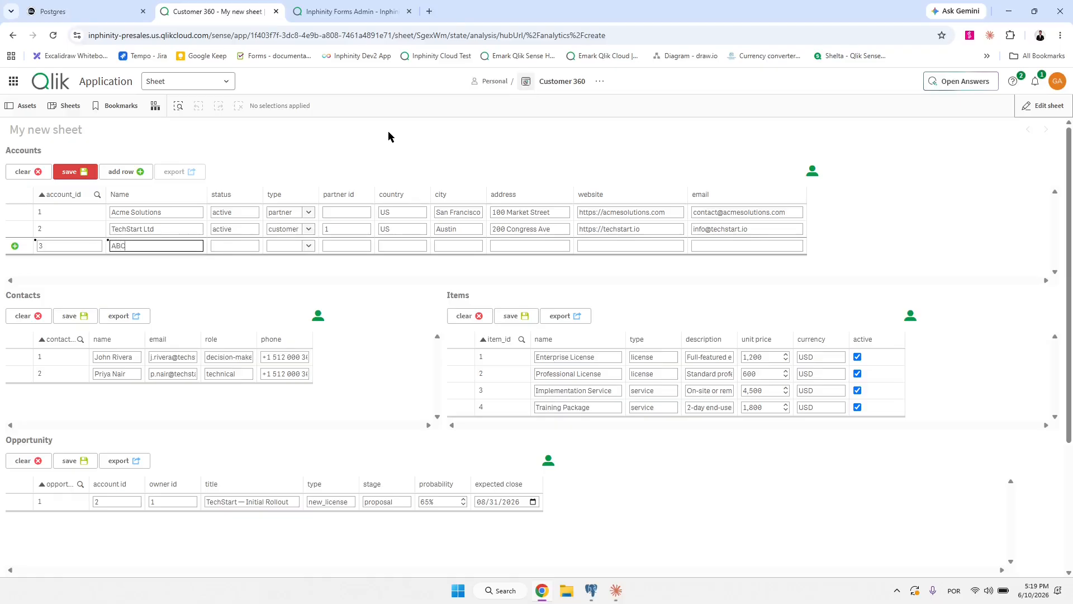
Try to save the new Accounts row as ABCDE, active, customer with an app reload, and clear the entry.
{"action": "key", "text": "Tab"}
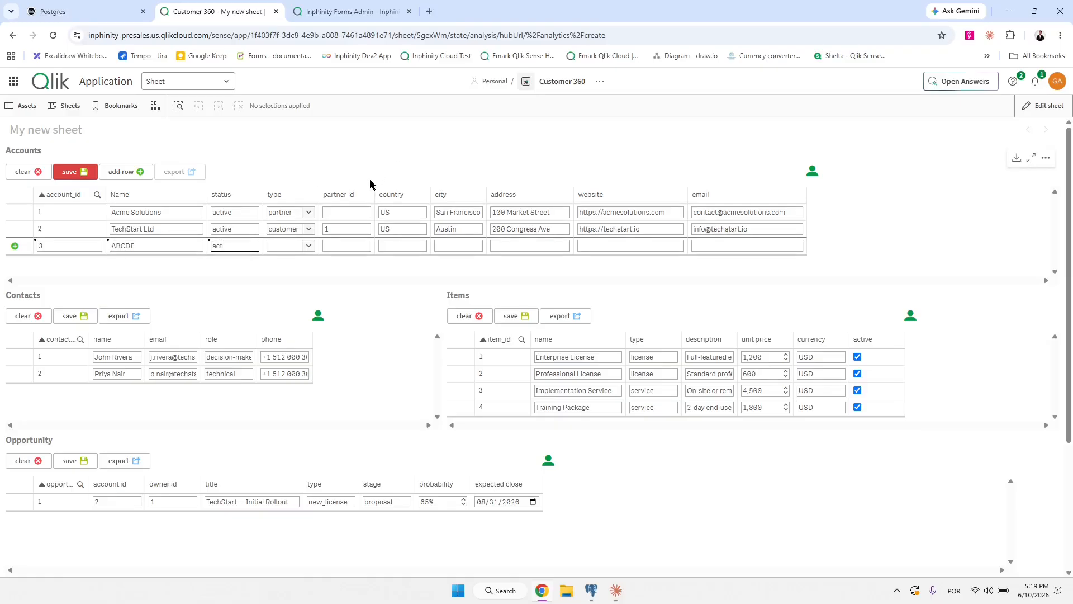
{"action": "key", "text": "Tab"}
{"action": "left_click", "coordinate": [309, 246]}
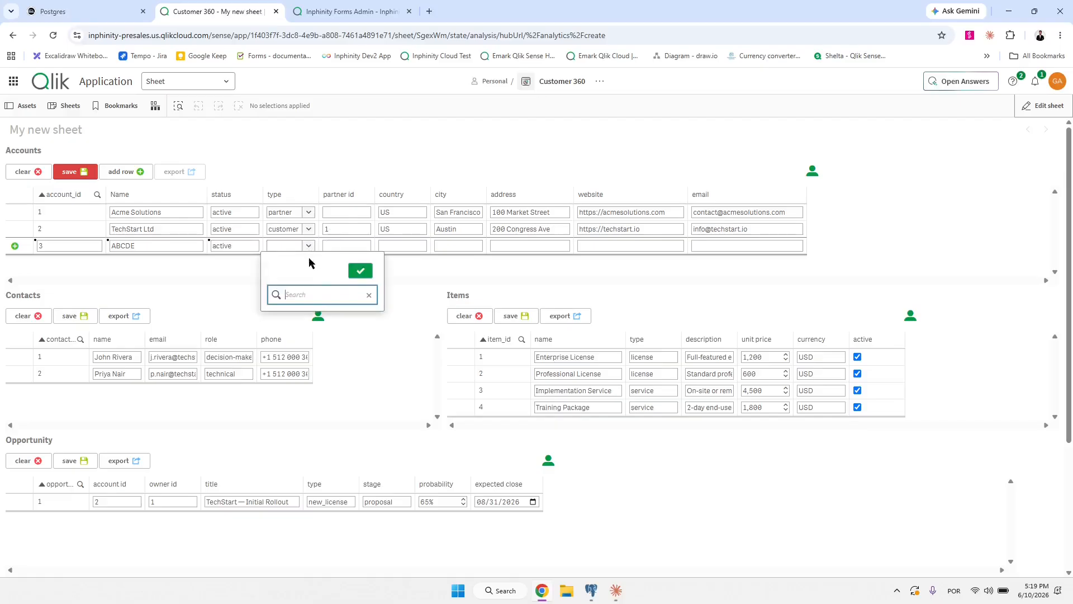
{"action": "left_click", "coordinate": [311, 328]}
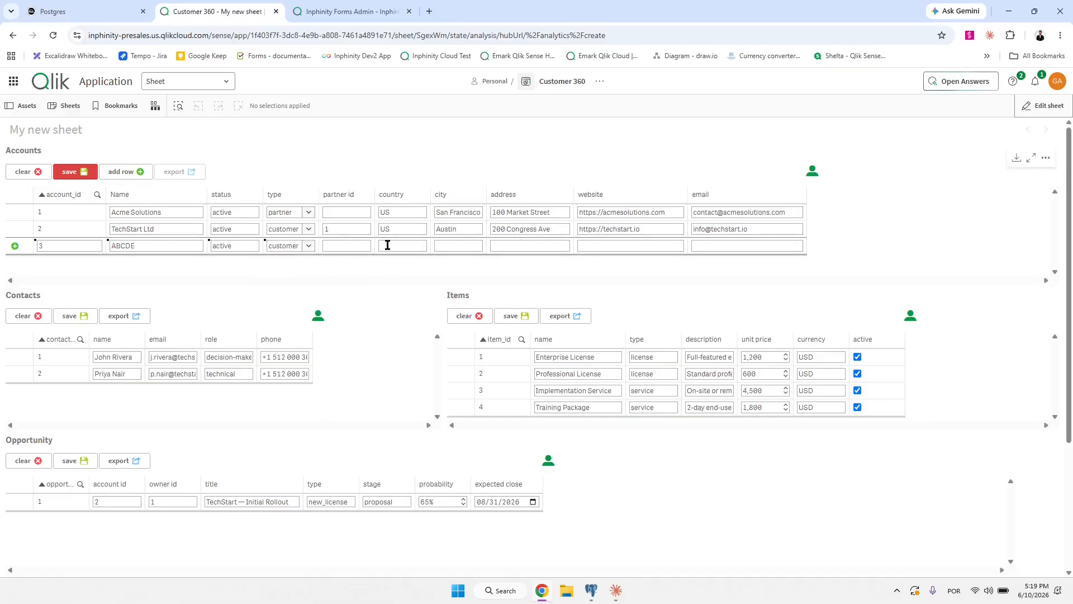
{"action": "left_click", "coordinate": [85, 174]}
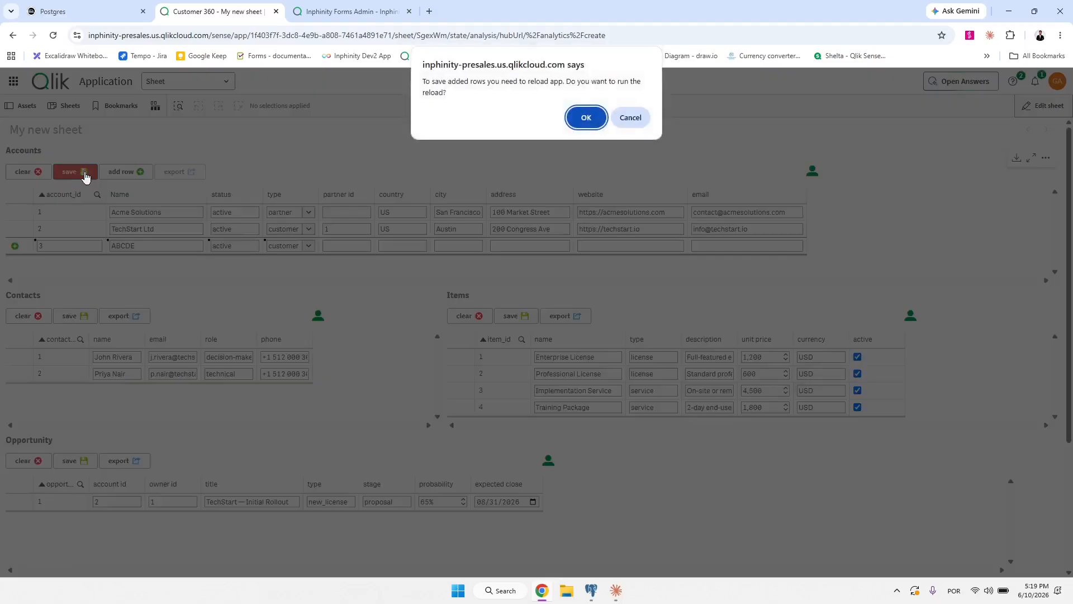
{"action": "left_click", "coordinate": [584, 117]}
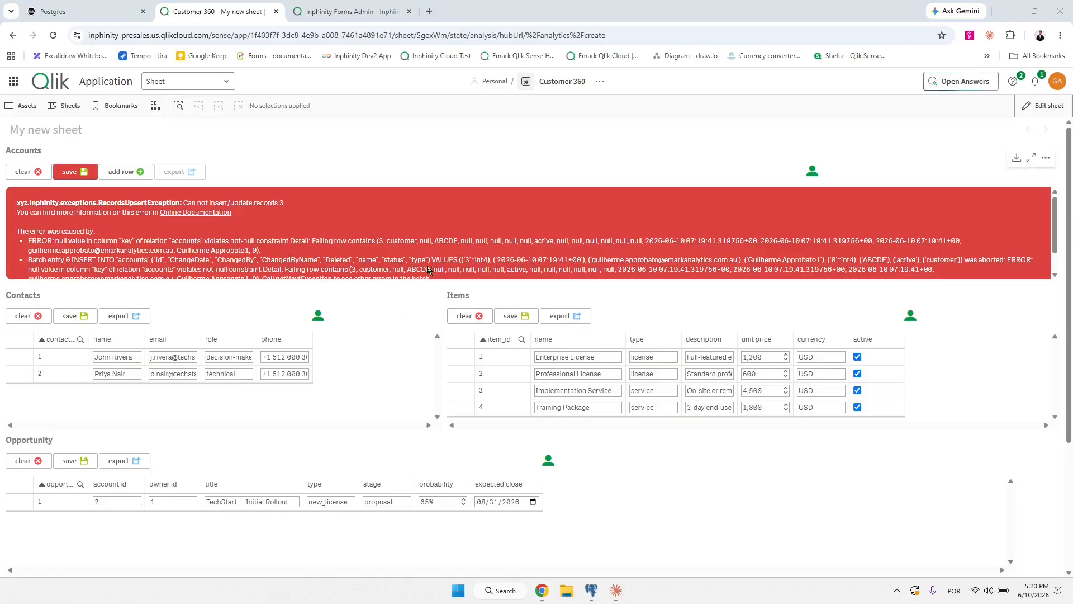
{"action": "left_click", "coordinate": [31, 173]}
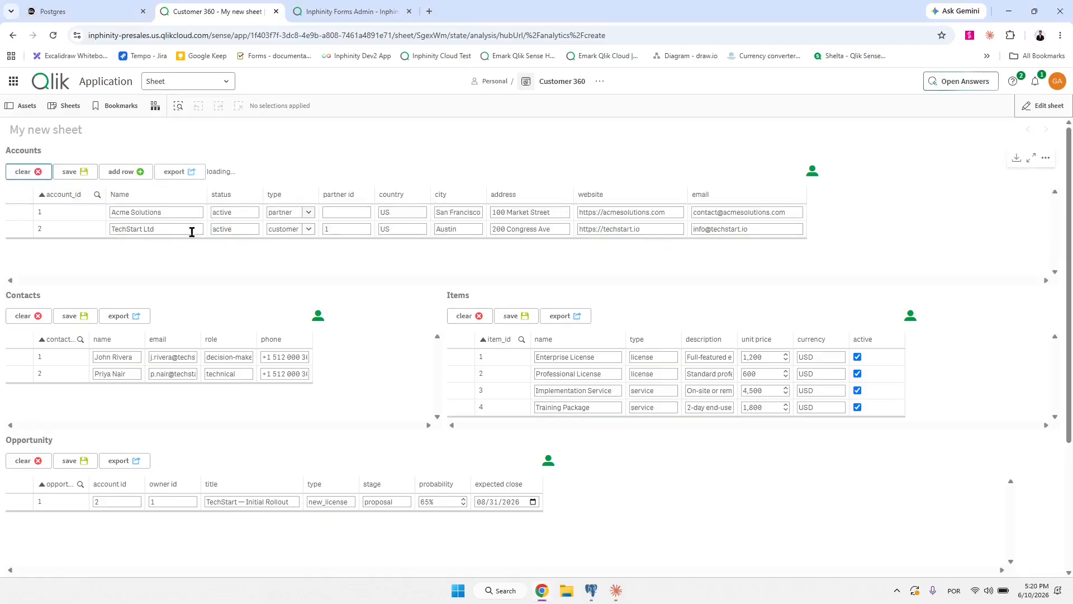
Add a row to the Accounts form with the name ABCDE and the status active.
{"action": "left_click", "coordinate": [118, 177]}
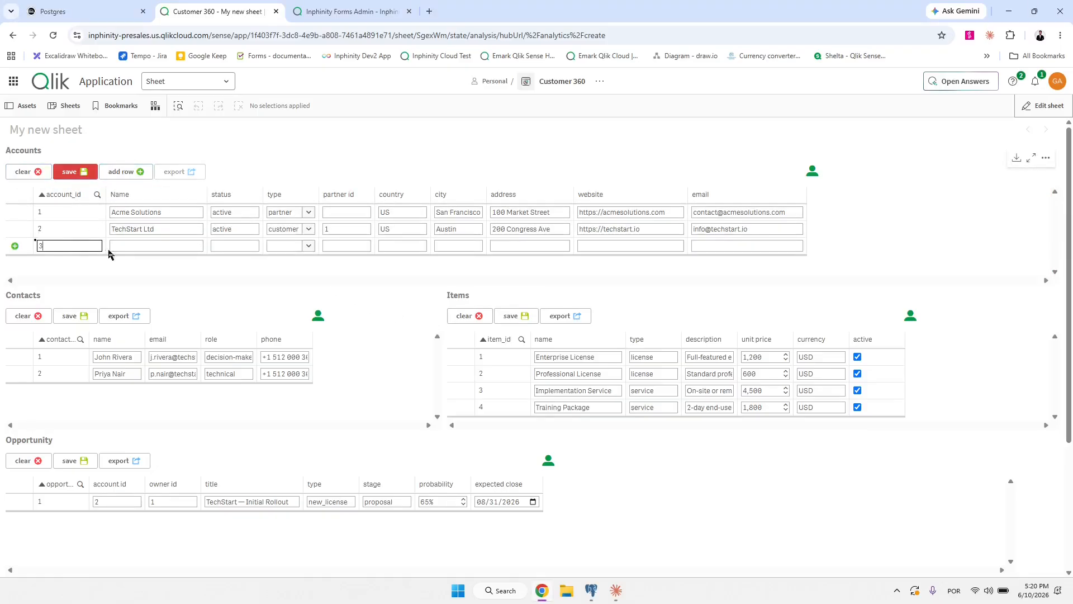
{"action": "left_click", "coordinate": [136, 246]}
{"action": "type", "text": "ABC"}
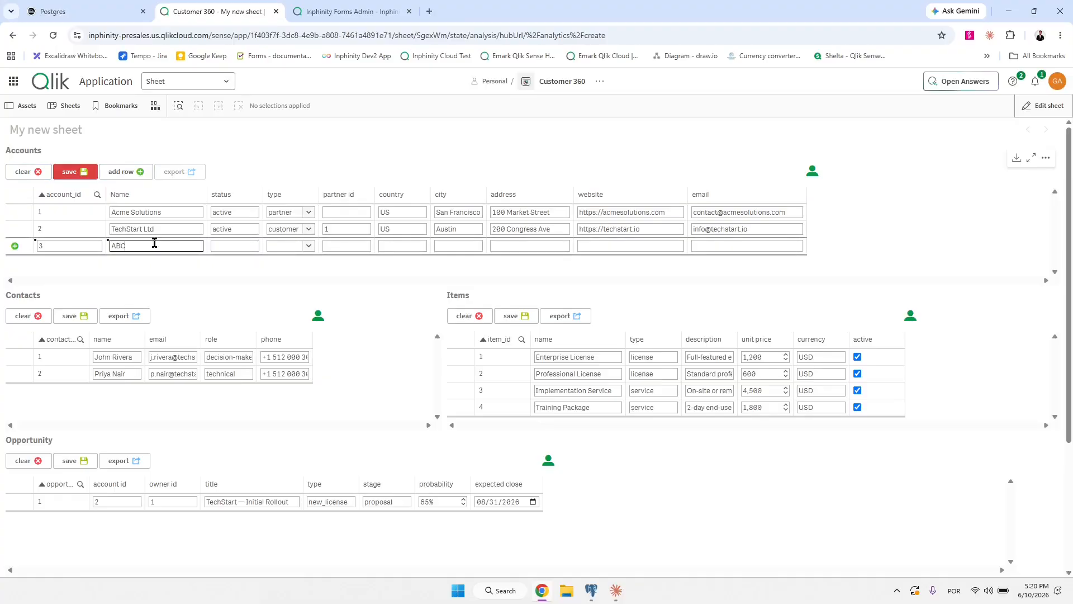
{"action": "type", "text": "DE"}
{"action": "key", "text": "Tab"}
{"action": "type", "text": "actiove"}
{"action": "key", "text": "Tab"}
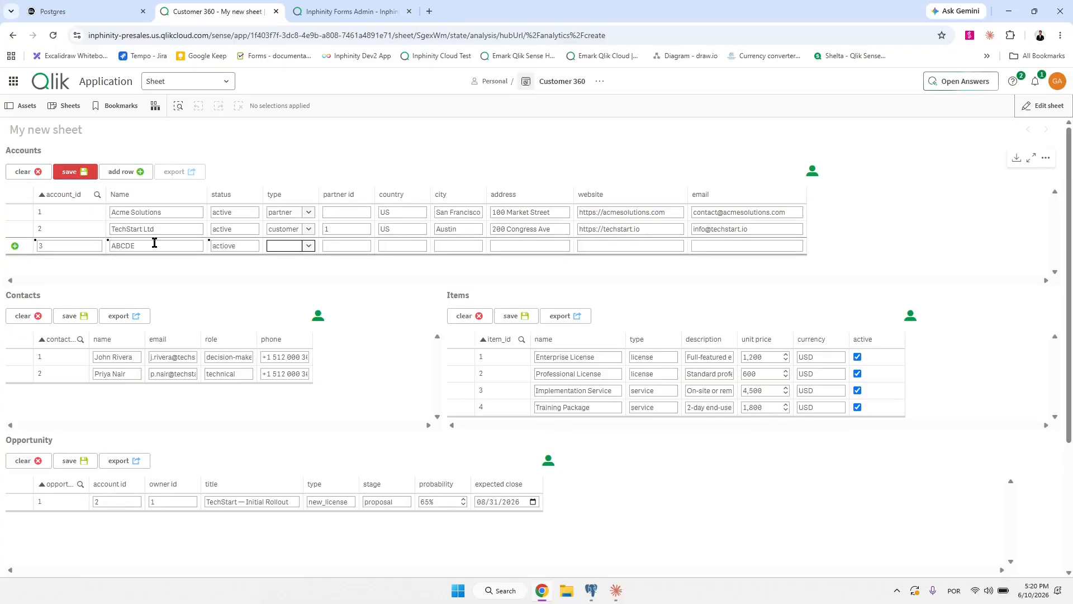
{"action": "left_click", "coordinate": [230, 246]}
{"action": "key", "text": "BackSpace"}
{"action": "key", "text": "Tab"}
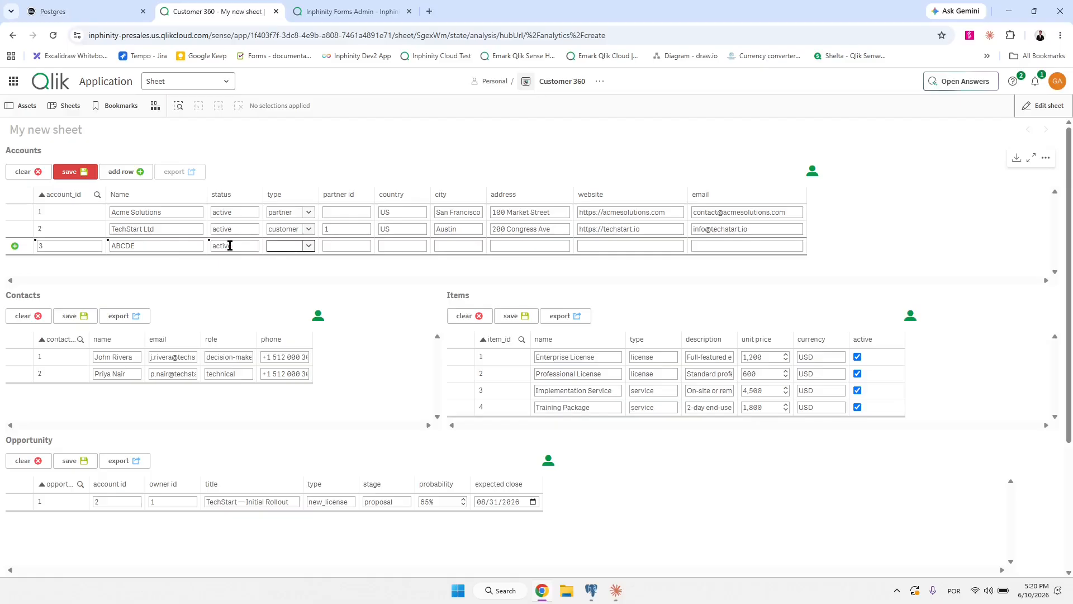
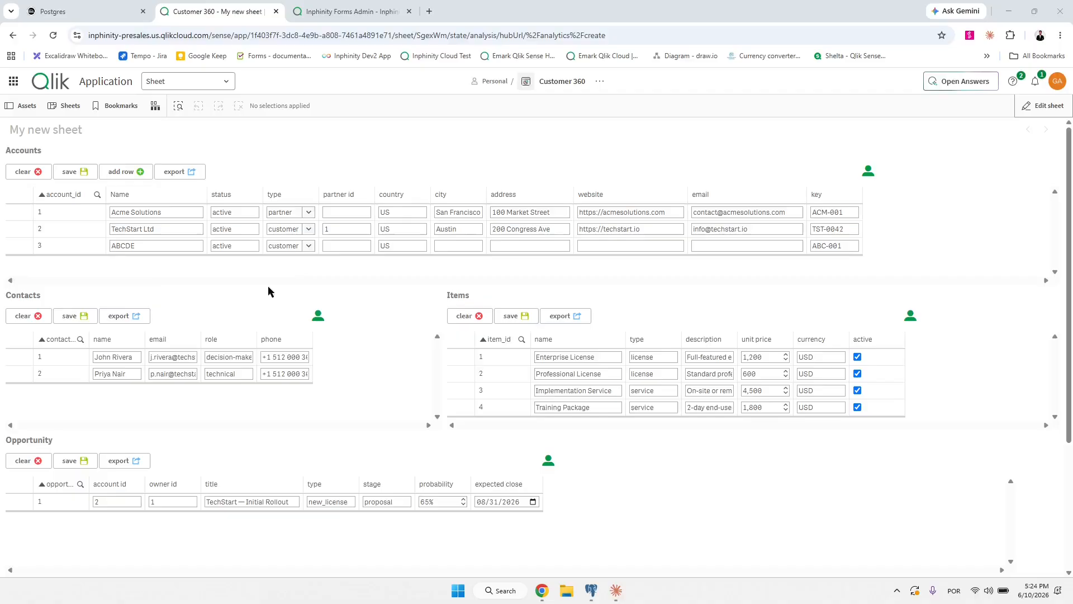
Filter the sheet to account_id 3 and check its related records in Contacts, Opportunity and Quotes.
{"action": "left_click", "coordinate": [80, 246]}
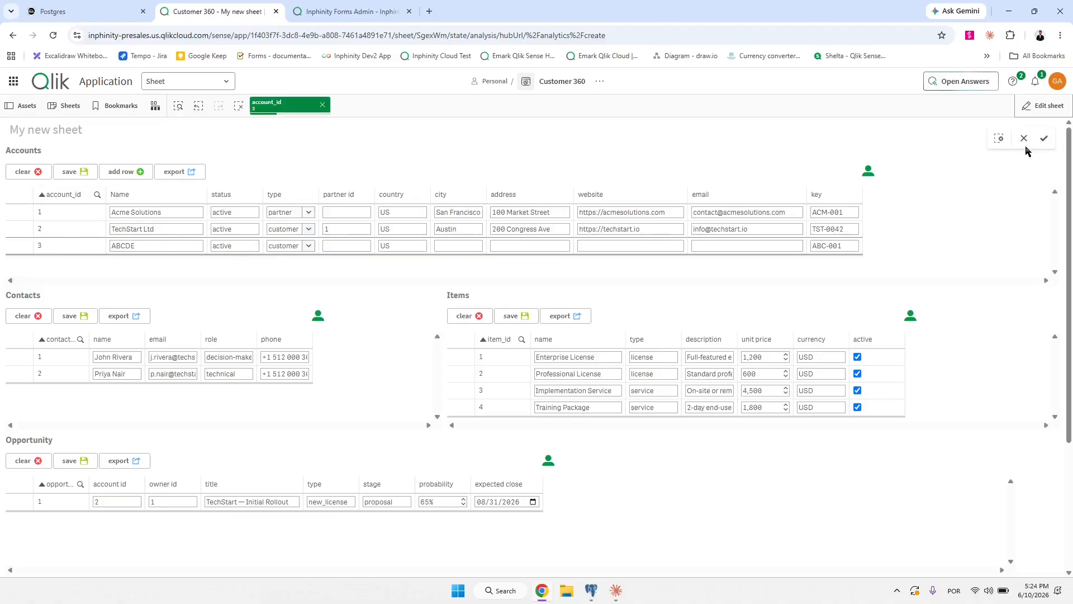
{"action": "left_click", "coordinate": [1044, 138]}
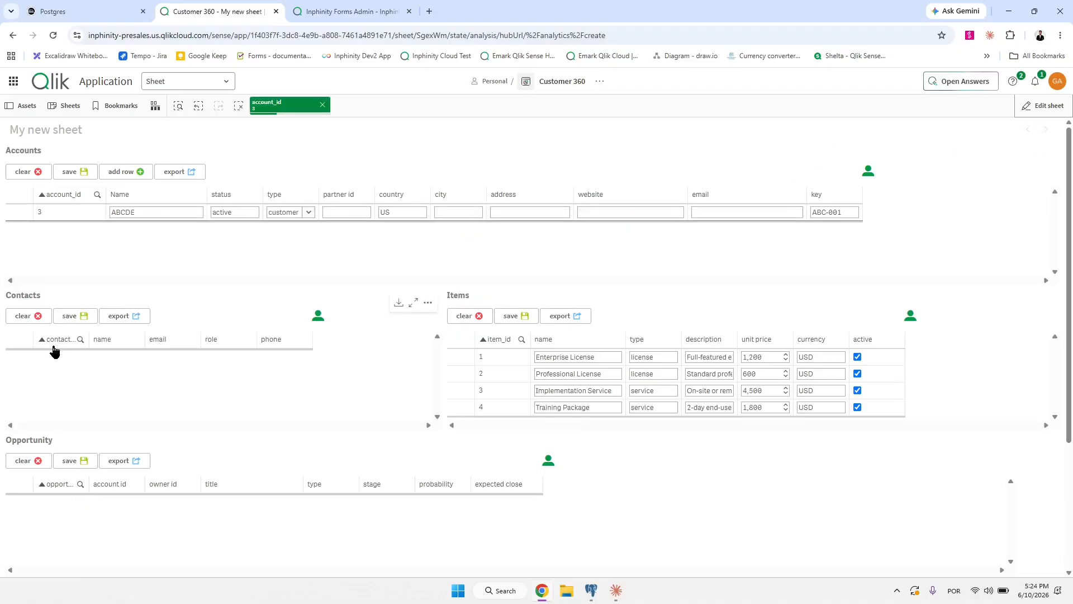
{"action": "scroll", "coordinate": [424, 358], "scroll_direction": "down", "scroll_amount": 3}
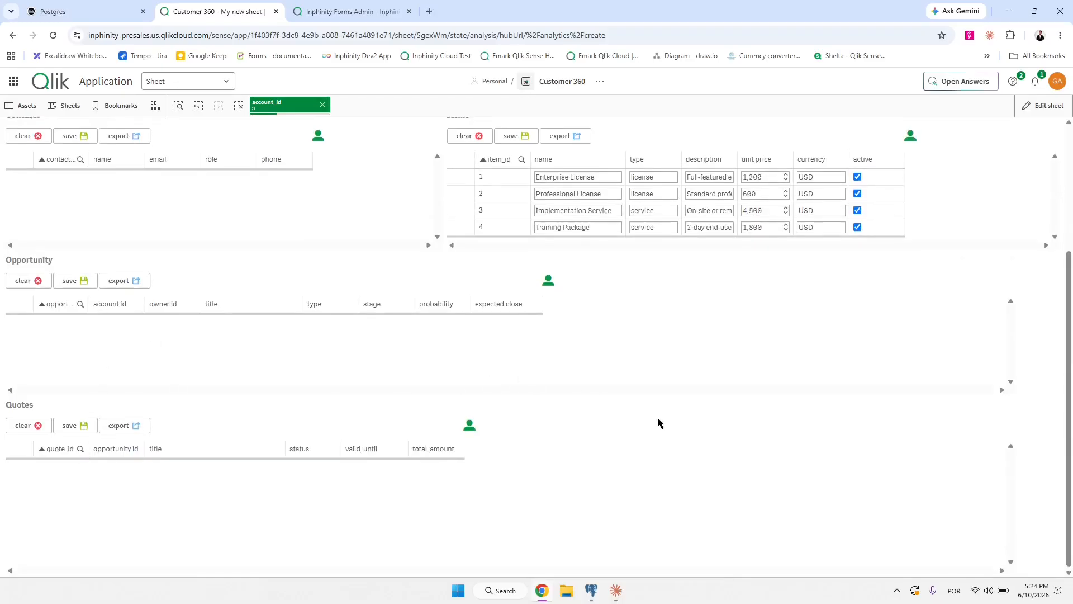
{"action": "scroll", "coordinate": [658, 422], "scroll_direction": "up", "scroll_amount": 3}
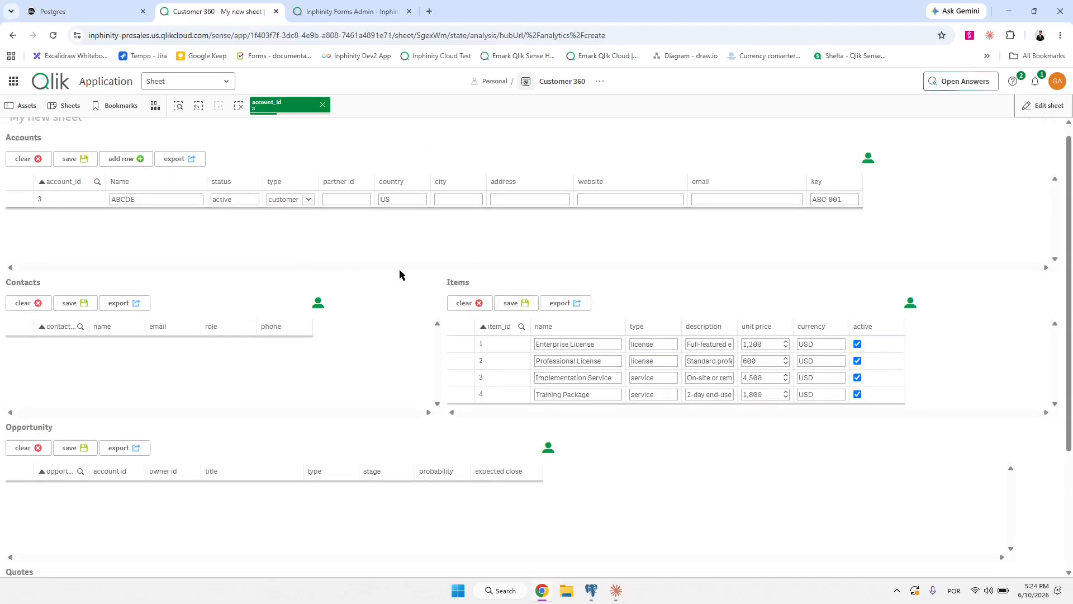
{"action": "scroll", "coordinate": [399, 269], "scroll_direction": "down", "scroll_amount": 2}
Enable the Add row option in the Opportunity form's toolbar appearance settings.
{"action": "left_click", "coordinate": [1044, 106]}
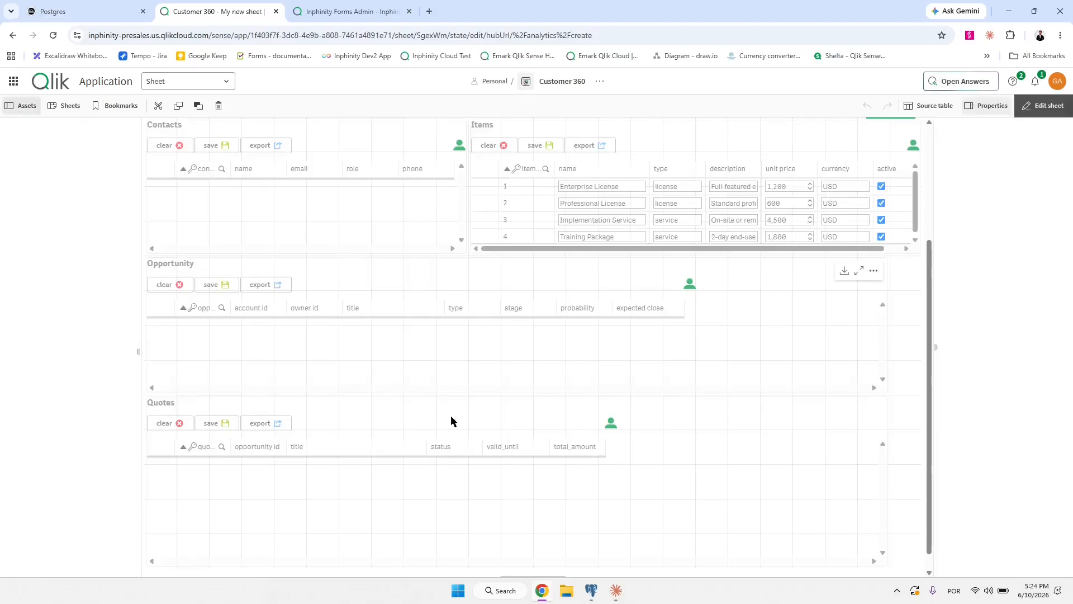
{"action": "left_click", "coordinate": [408, 357]}
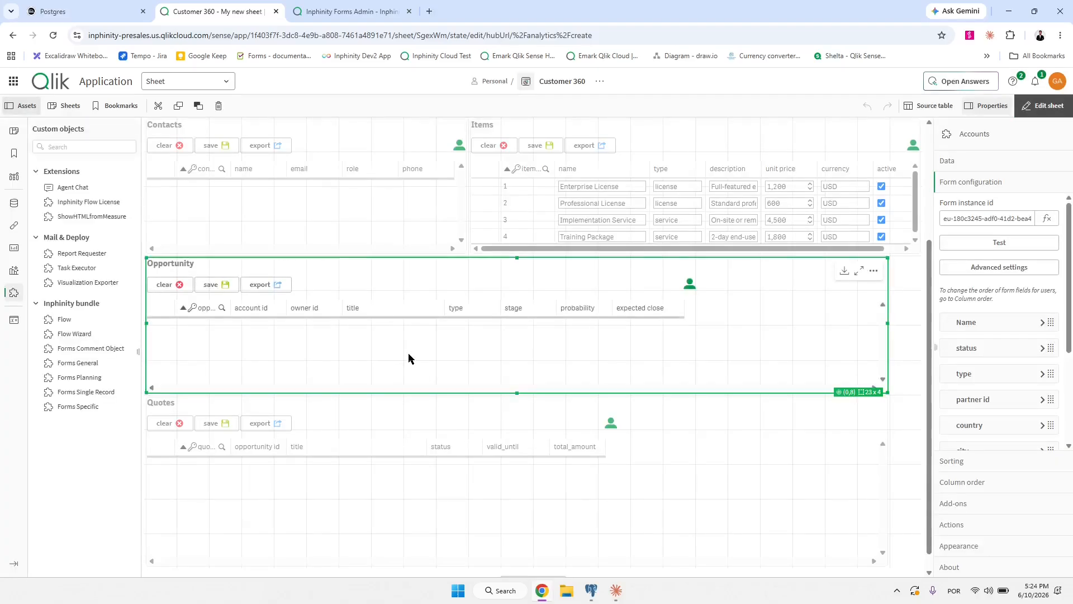
{"action": "left_click", "coordinate": [985, 546]}
{"action": "scroll", "coordinate": [979, 435], "scroll_direction": "down", "scroll_amount": 5}
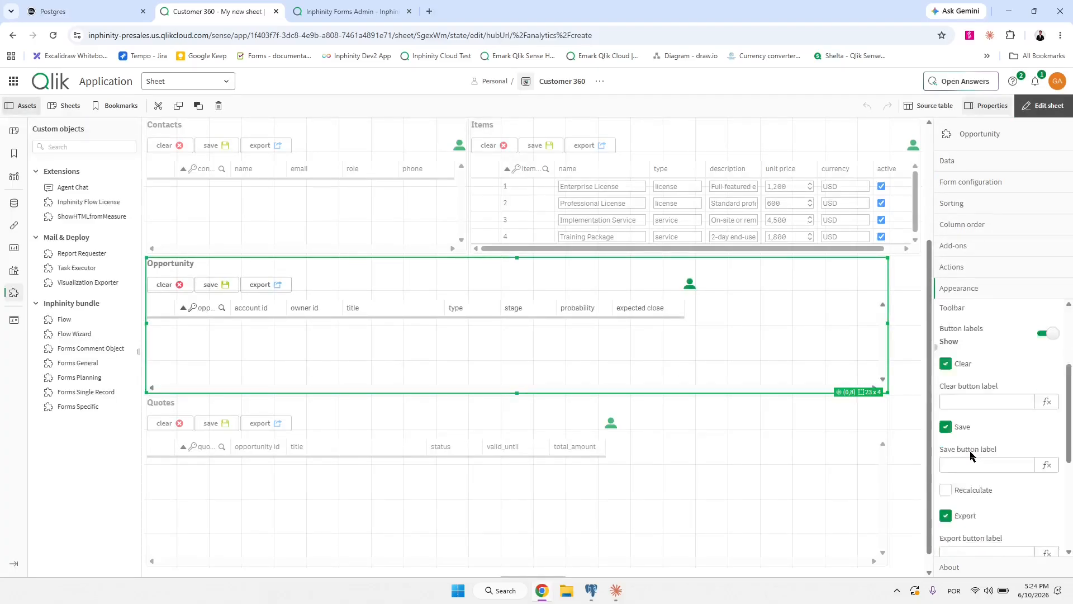
{"action": "left_click", "coordinate": [945, 486]}
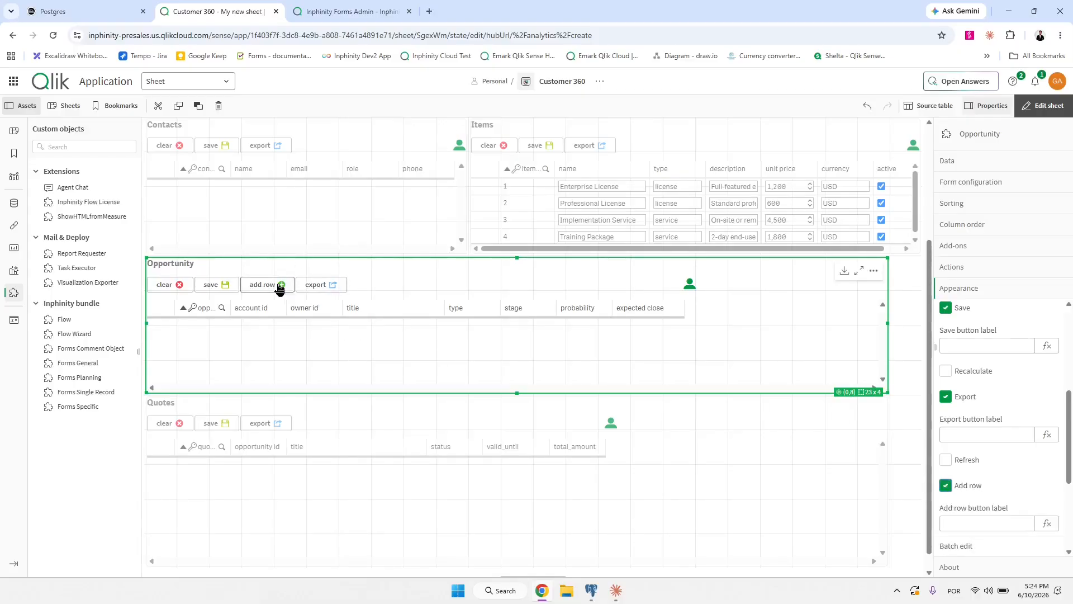
Test adding a blank row to the Opportunity form, and clear the unsaved row.
{"action": "left_click", "coordinate": [279, 286]}
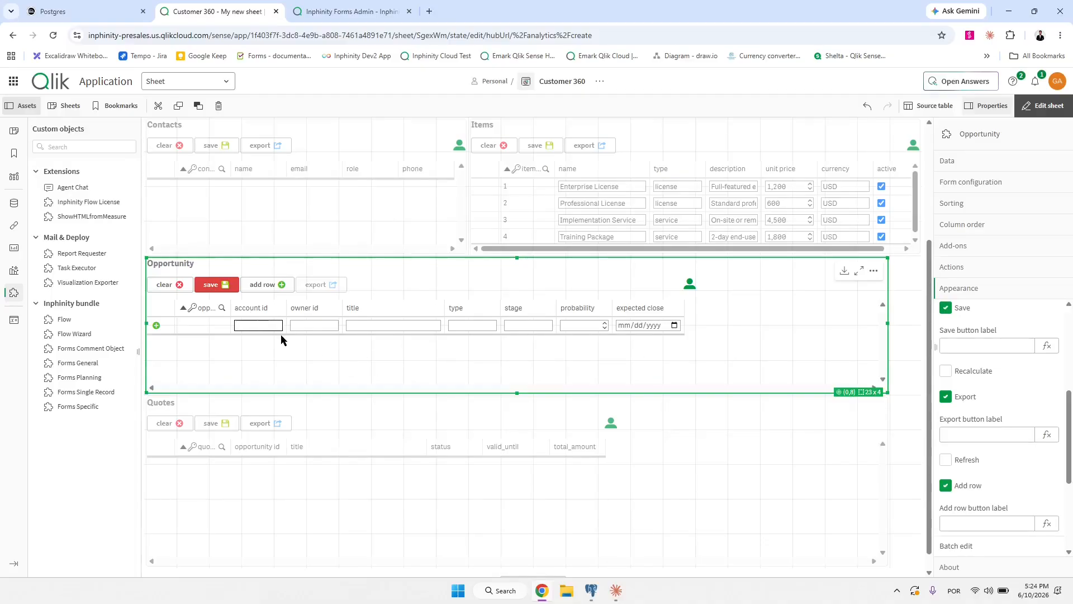
{"action": "scroll", "coordinate": [297, 369], "scroll_direction": "up", "scroll_amount": 1}
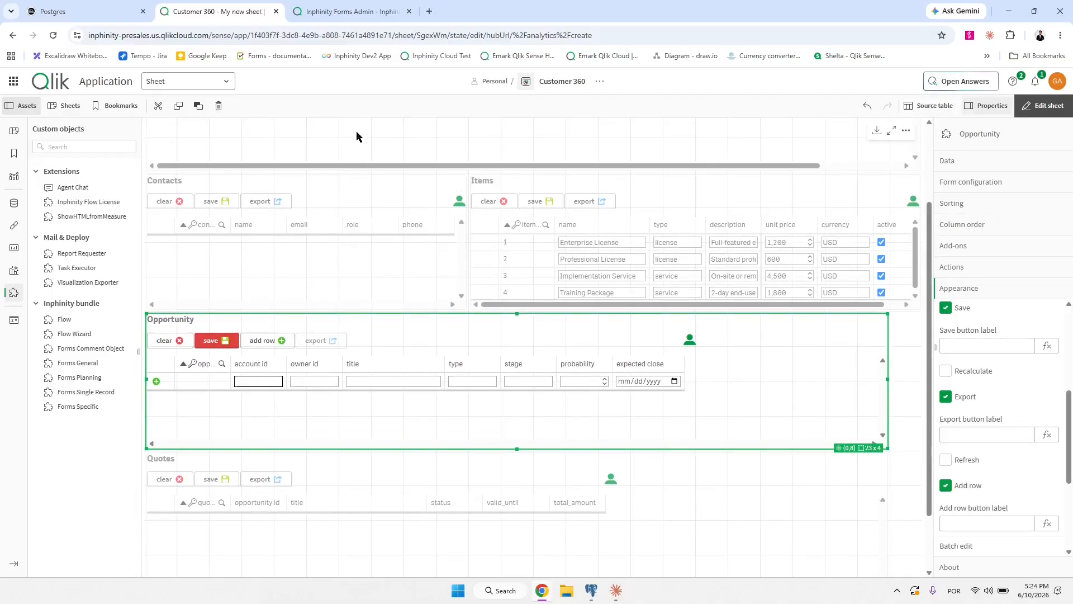
{"action": "left_click", "coordinate": [178, 344]}
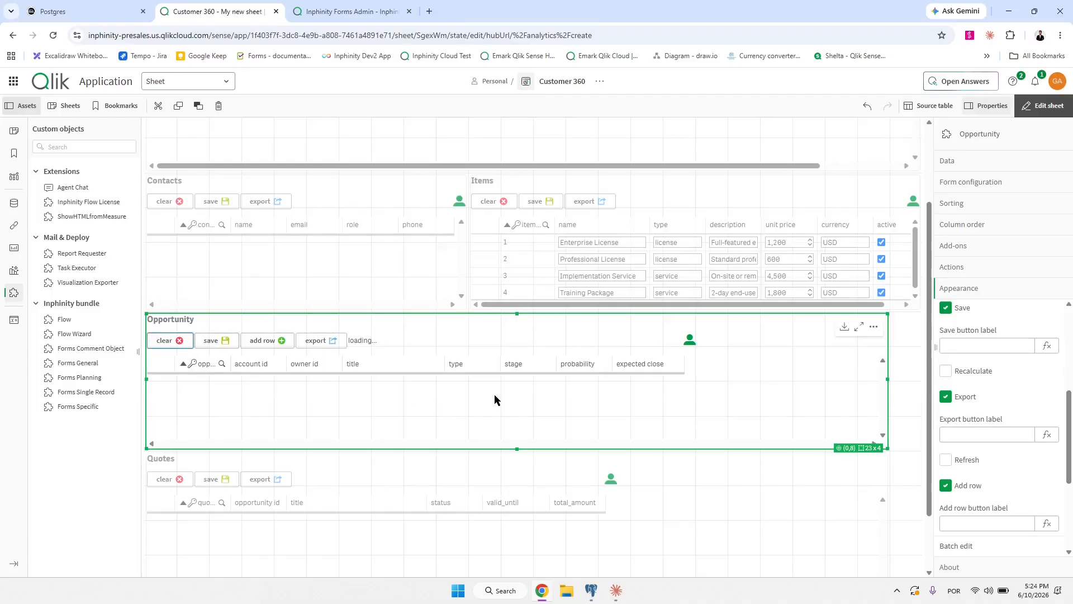
Leave the sheet's edit mode and clear the account_id selection.
{"action": "scroll", "coordinate": [497, 399], "scroll_direction": "up", "scroll_amount": 2}
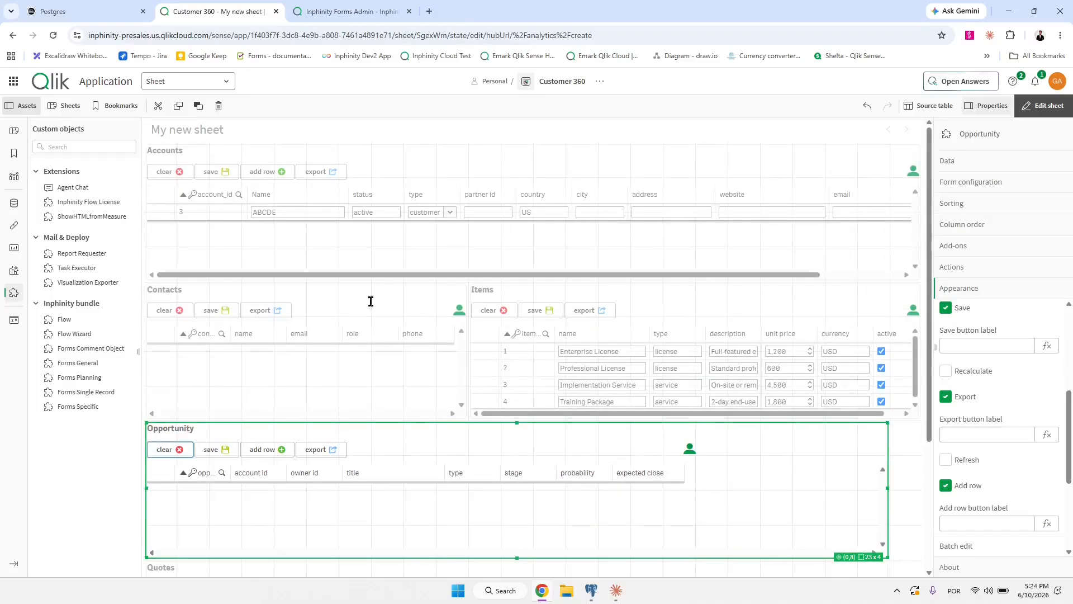
{"action": "left_click", "coordinate": [1034, 106]}
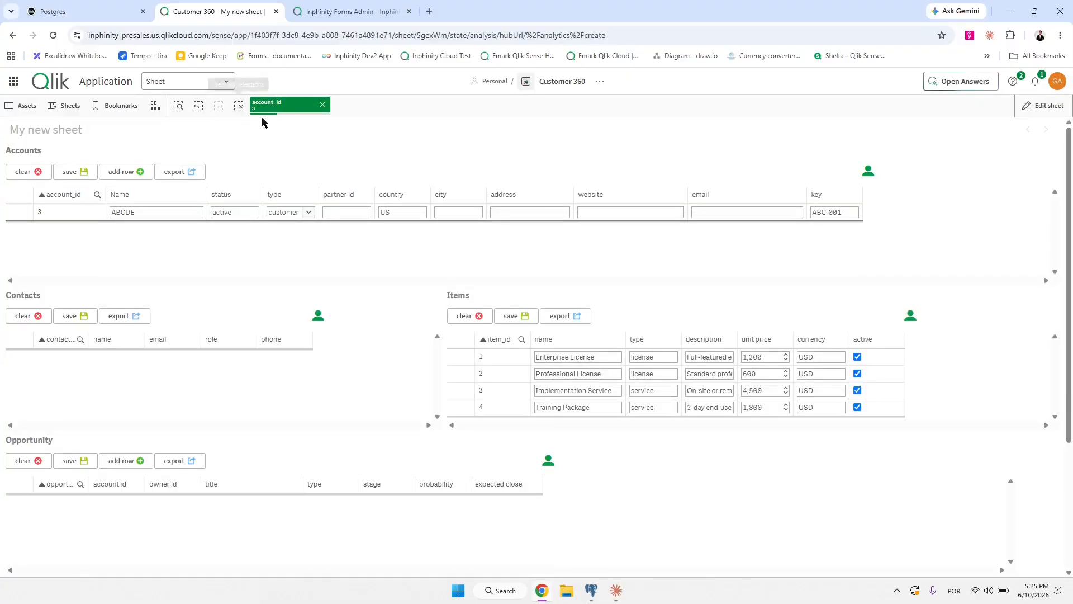
{"action": "left_click", "coordinate": [239, 106]}
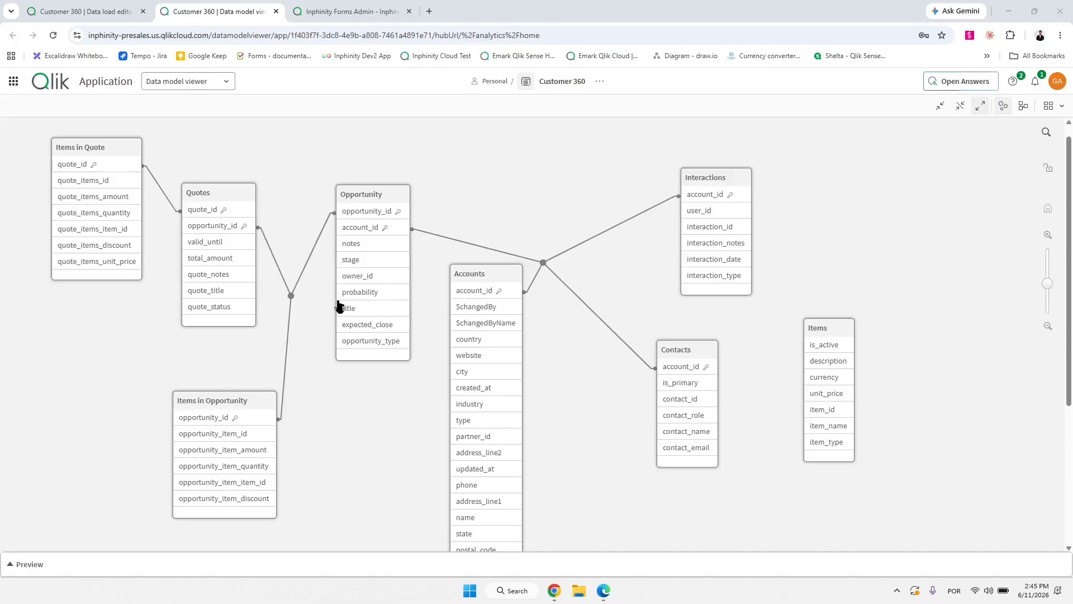
Examine how Accounts links to Interactions and Contacts through account_id in the data model, shifting those two tables slightly upward.
{"action": "left_click", "coordinate": [510, 278]}
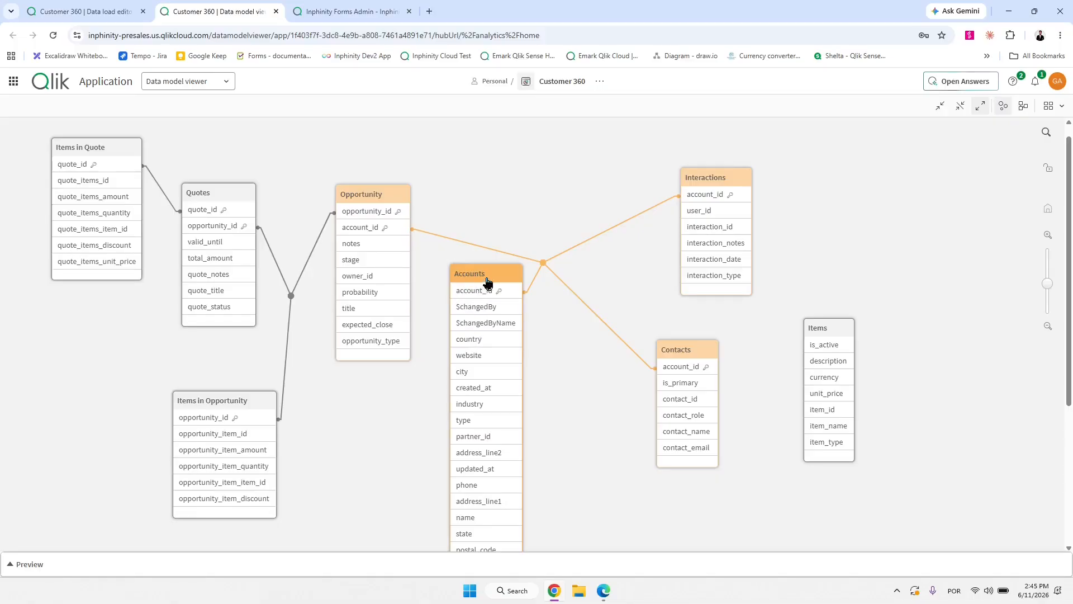
{"action": "left_click", "coordinate": [714, 181]}
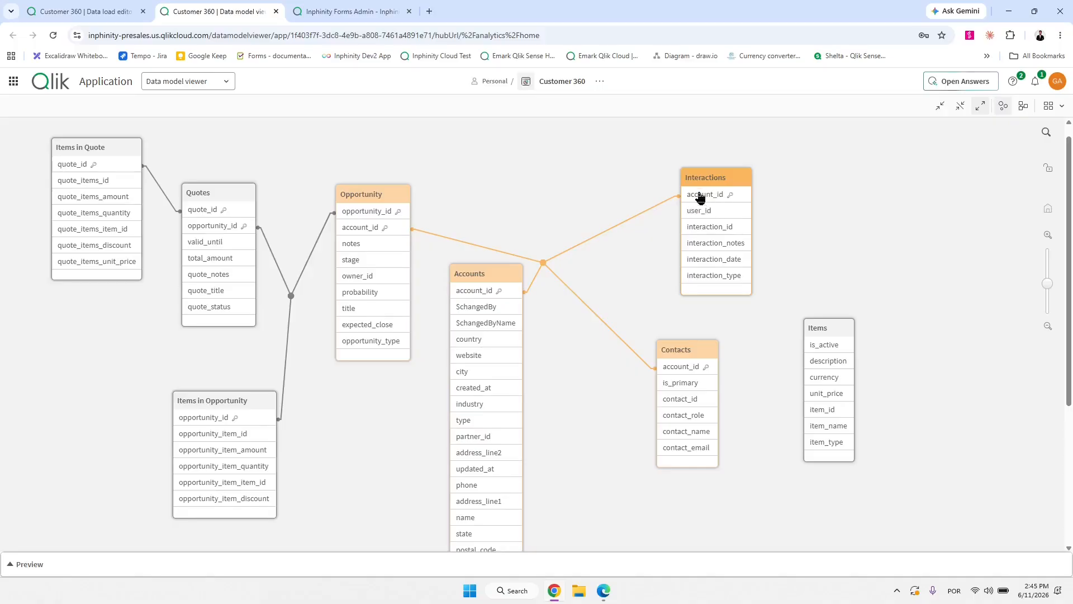
{"action": "left_click_drag", "start_coordinate": [706, 187], "coordinate": [681, 167]}
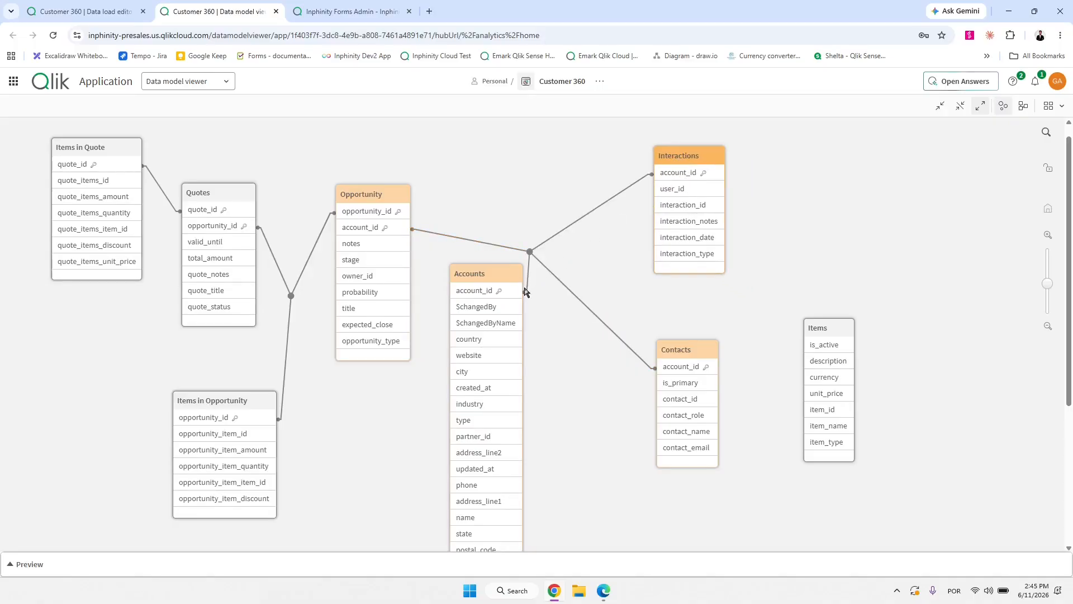
{"action": "left_click", "coordinate": [503, 292]}
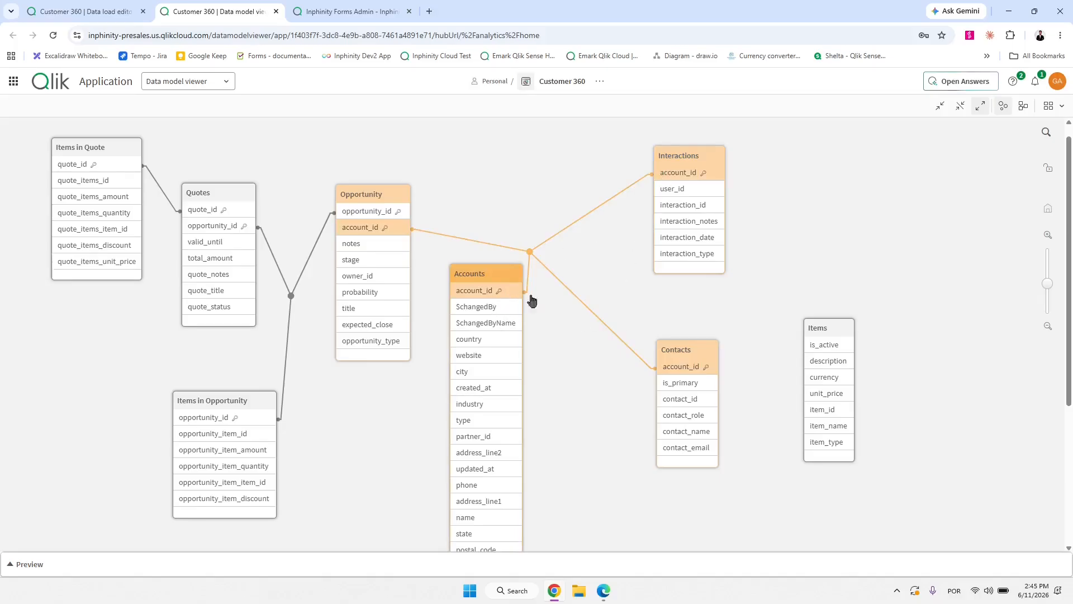
{"action": "left_click_drag", "start_coordinate": [702, 364], "coordinate": [702, 343]}
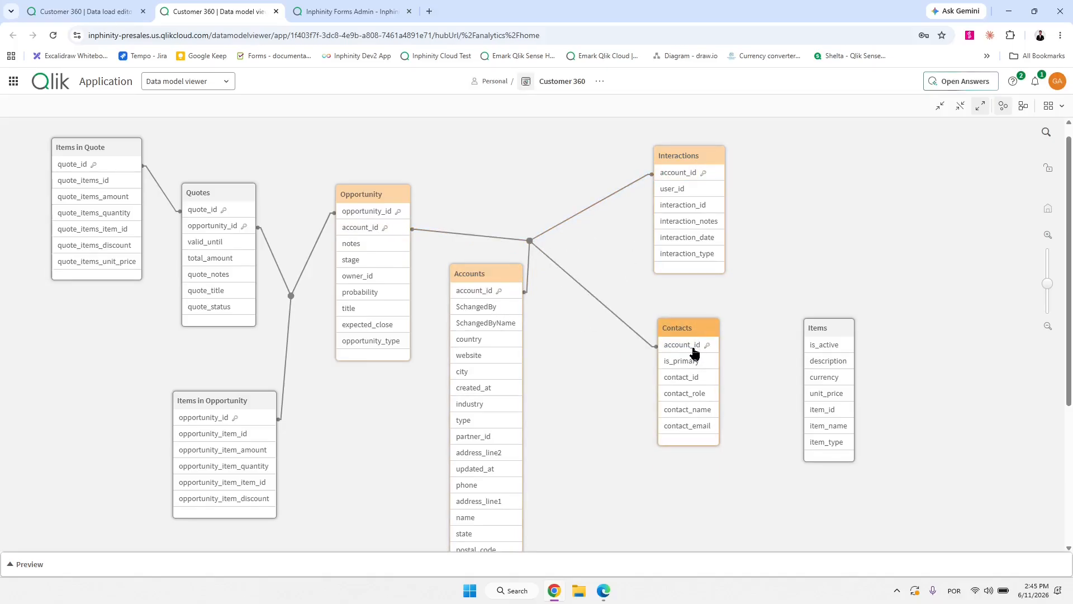
{"action": "left_click", "coordinate": [692, 349]}
{"action": "left_click", "coordinate": [685, 384]}
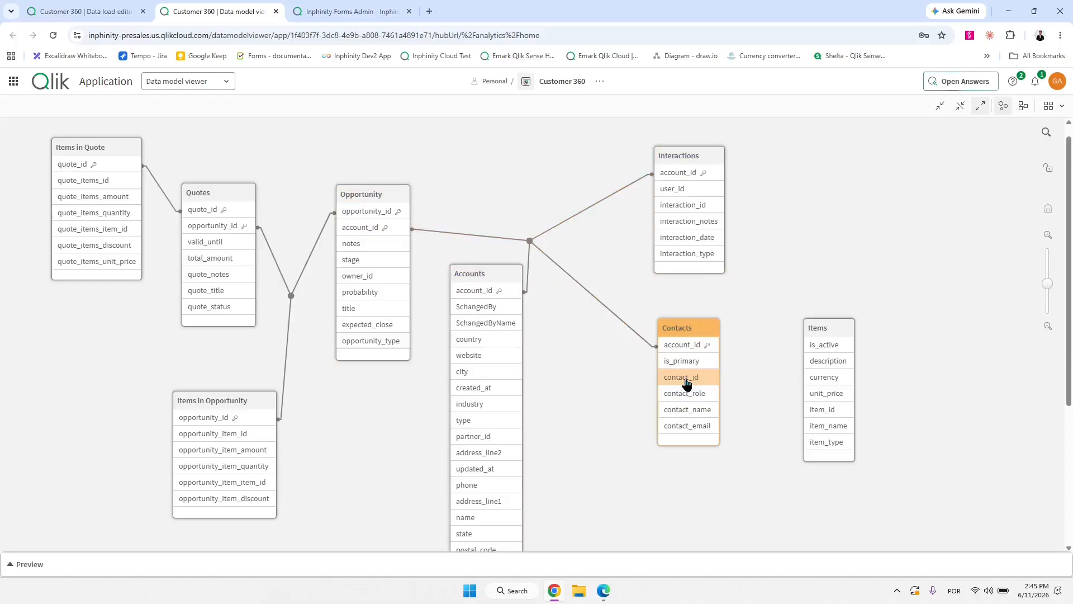
Trace the data model links from Accounts through Opportunity and Quotes to the Items in Quote table.
{"action": "left_click", "coordinate": [498, 283]}
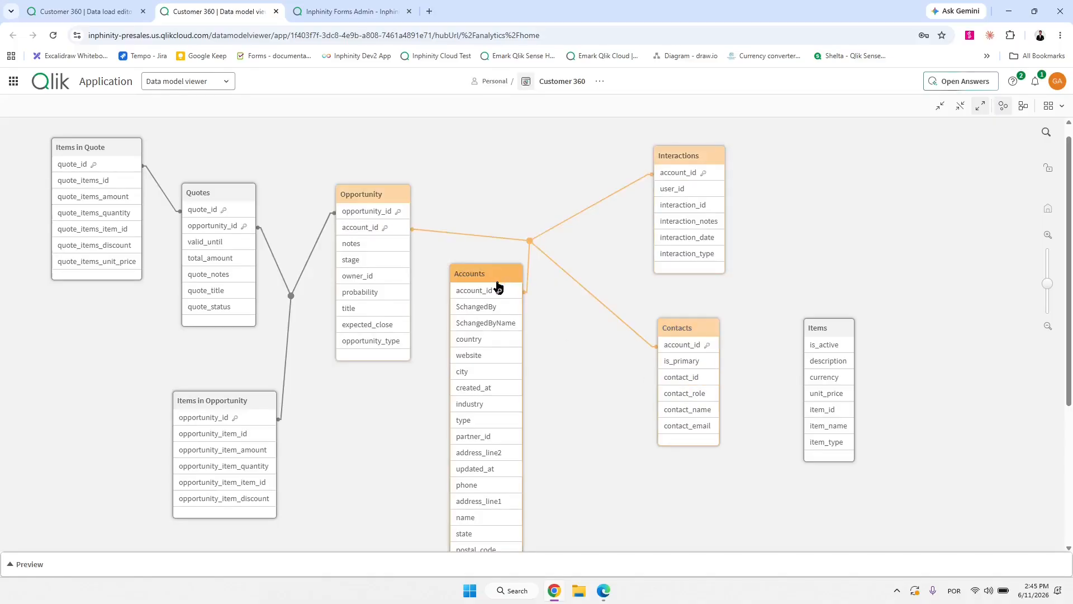
{"action": "left_click", "coordinate": [378, 200]}
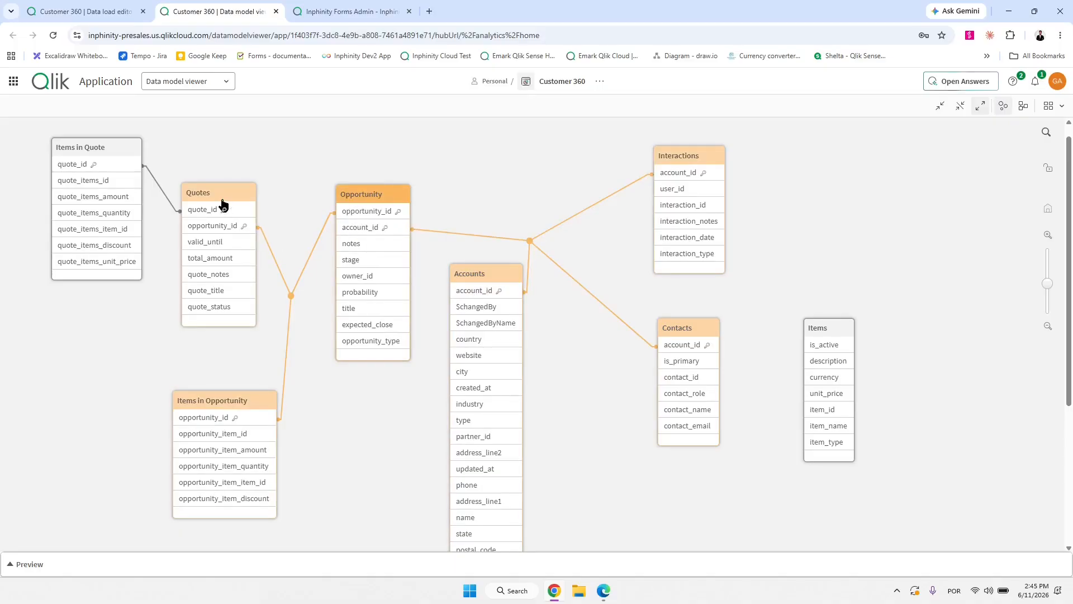
{"action": "left_click", "coordinate": [373, 218]}
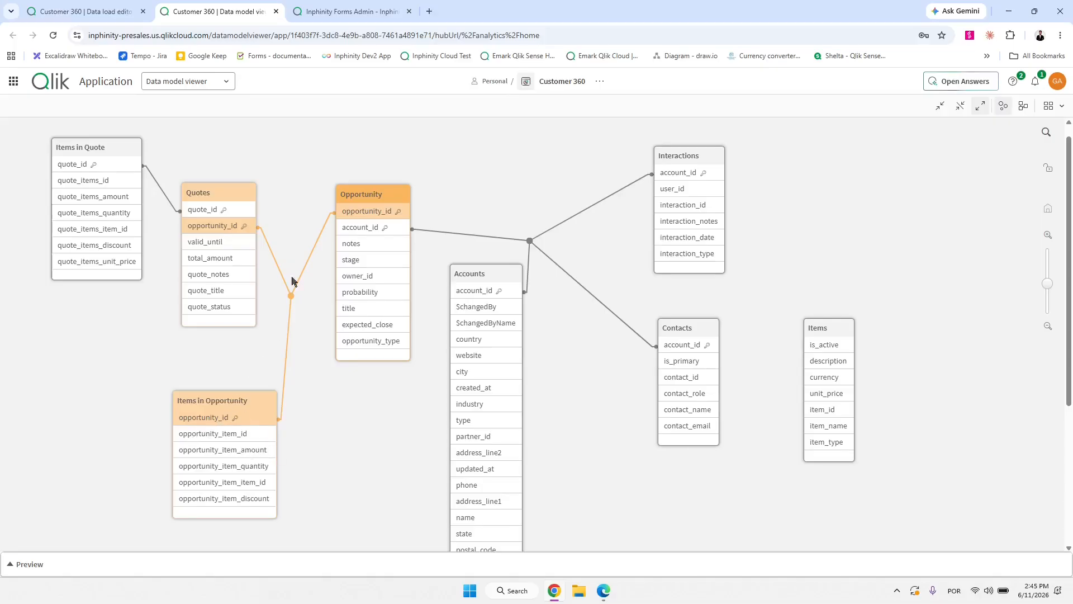
{"action": "left_click", "coordinate": [214, 195]}
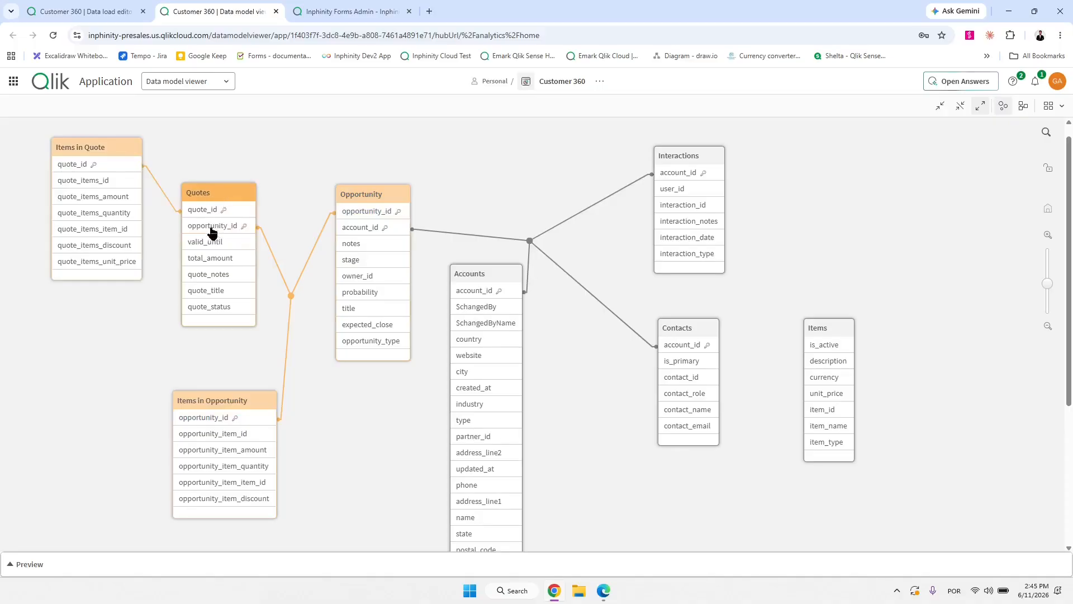
{"action": "left_click", "coordinate": [105, 152]}
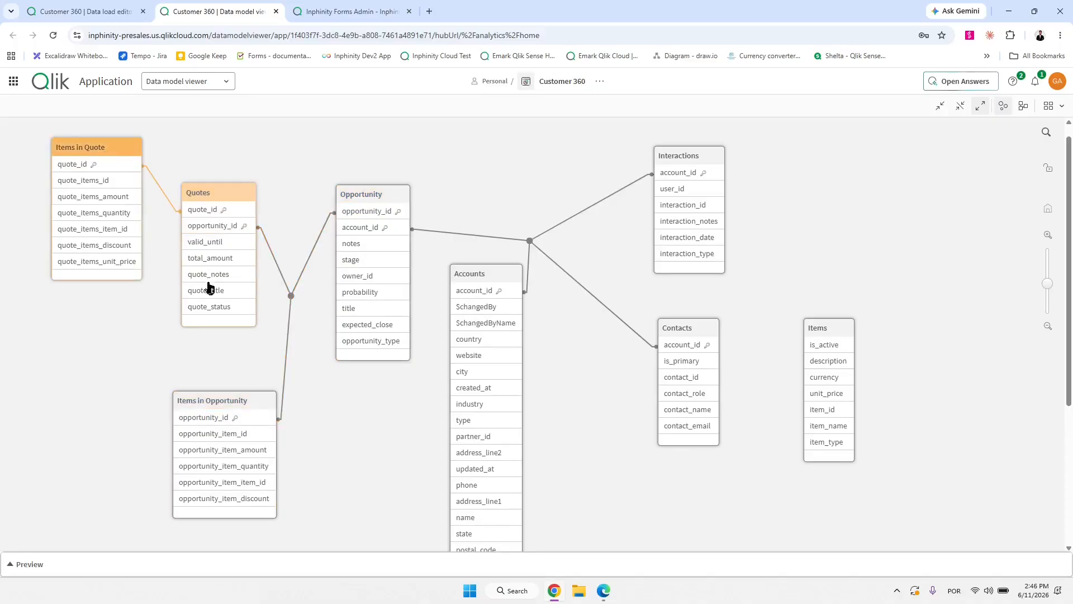
{"action": "left_click", "coordinate": [112, 184]}
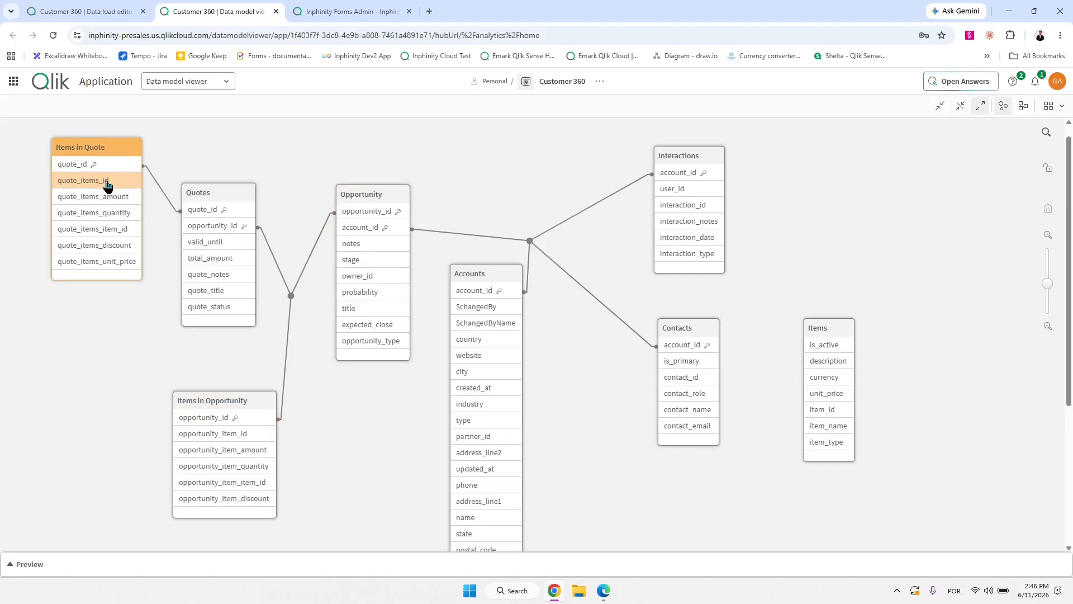
{"action": "left_click", "coordinate": [283, 178]}
Review the Accounts section of the load script, from the CRM_Accounts connection to the Accounts table load.
{"action": "left_click", "coordinate": [79, 13]}
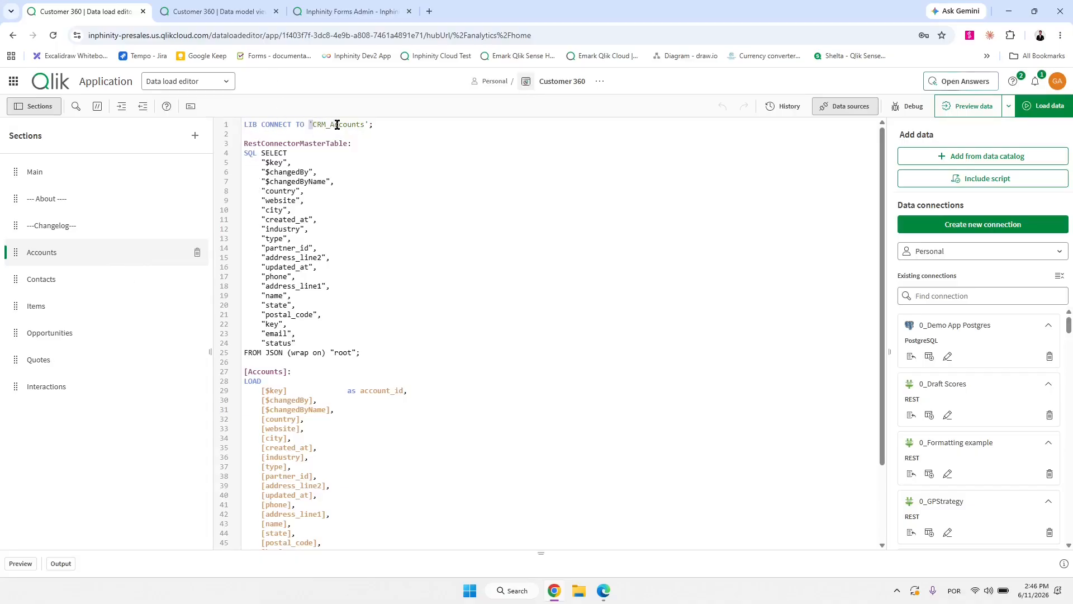
{"action": "left_click_drag", "start_coordinate": [337, 124], "coordinate": [367, 124]}
{"action": "left_click", "coordinate": [370, 129]}
{"action": "left_click", "coordinate": [378, 160]}
{"action": "left_click_drag", "start_coordinate": [276, 140], "coordinate": [369, 426]}
{"action": "left_click", "coordinate": [384, 446]}
{"action": "scroll", "coordinate": [336, 380], "scroll_direction": "down", "scroll_amount": 3}
Check the CRM form instances in Inphinity Forms Admin, and return to the Accounts load script, highlighting its SELECT and LOAD fields.
{"action": "left_click", "coordinate": [358, 13]}
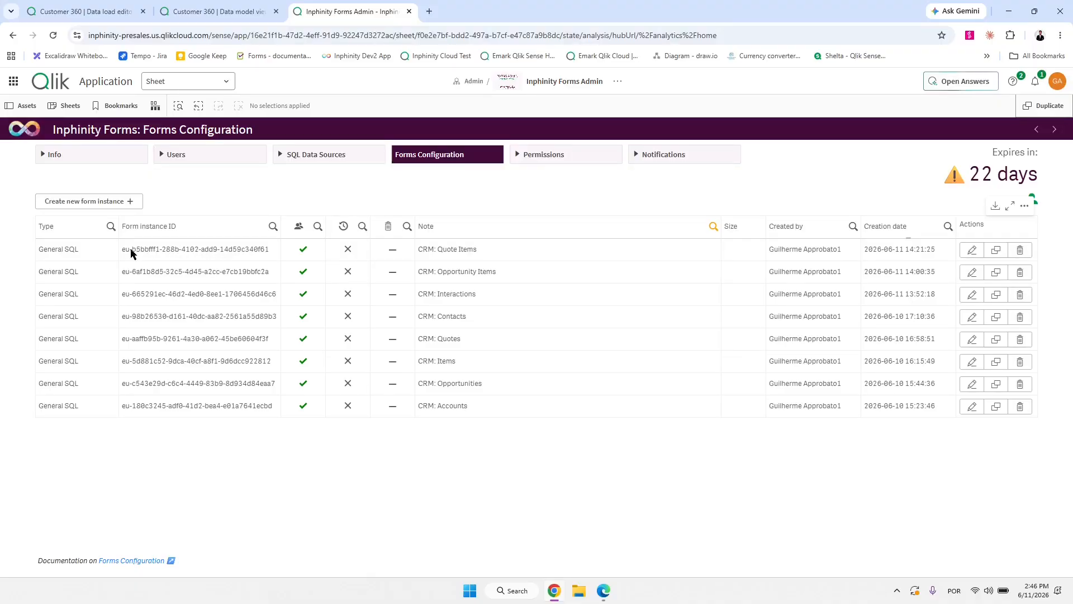
{"action": "left_click", "coordinate": [90, 11]}
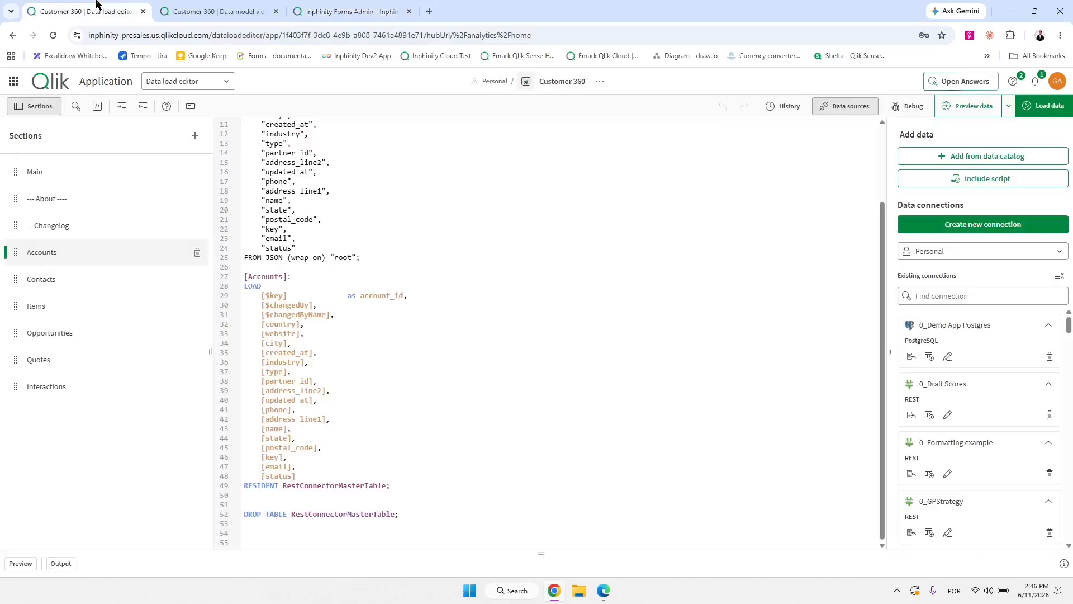
{"action": "left_click_drag", "start_coordinate": [274, 137], "coordinate": [290, 369]}
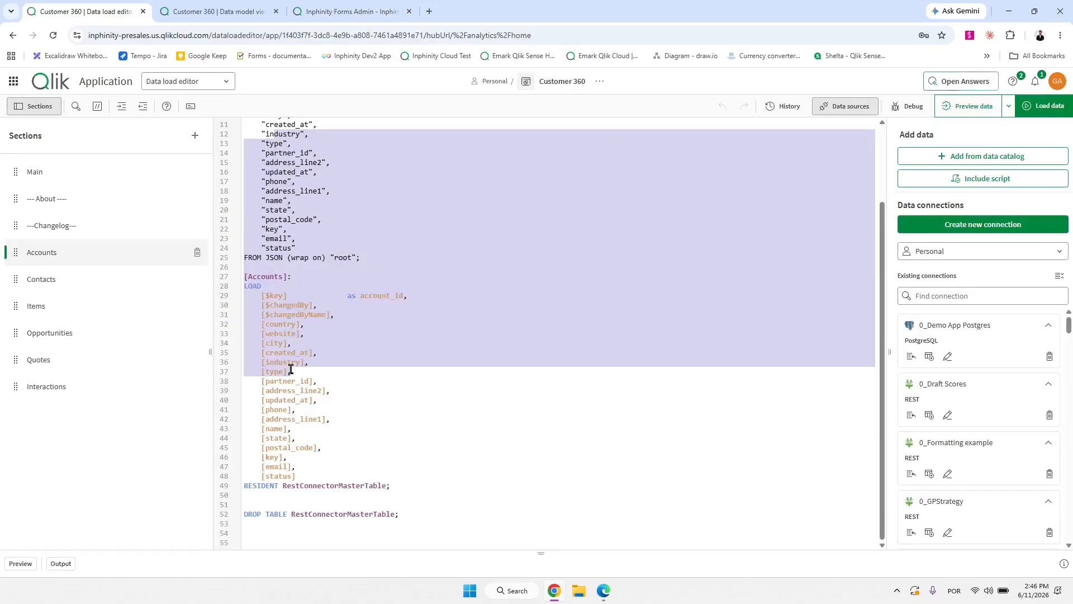
Review the load scripts in the Contacts, Items and Opportunities sections.
{"action": "left_click", "coordinate": [97, 284]}
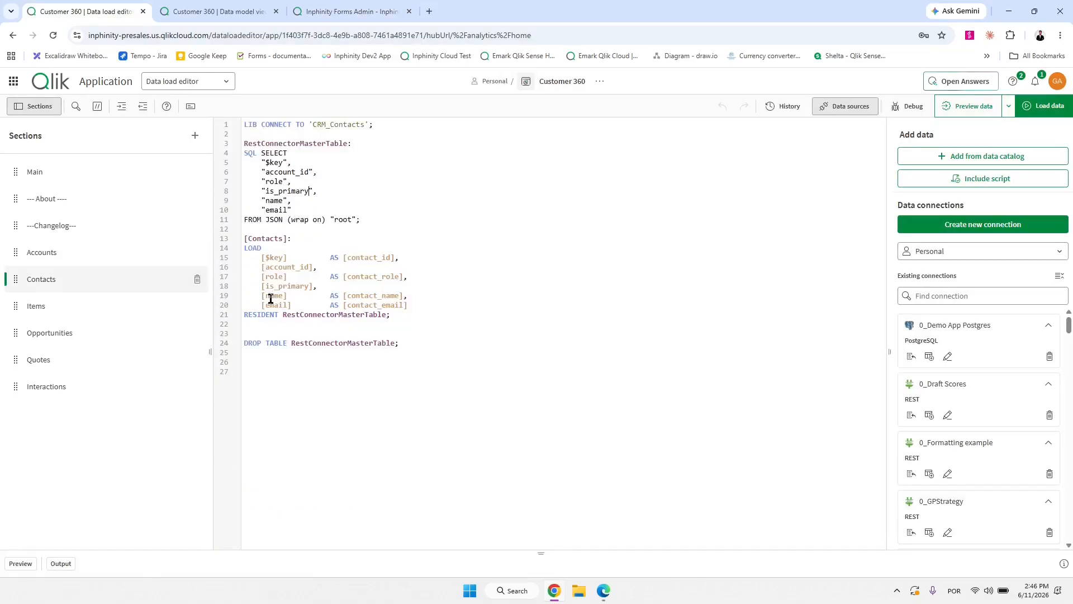
{"action": "left_click", "coordinate": [86, 307]}
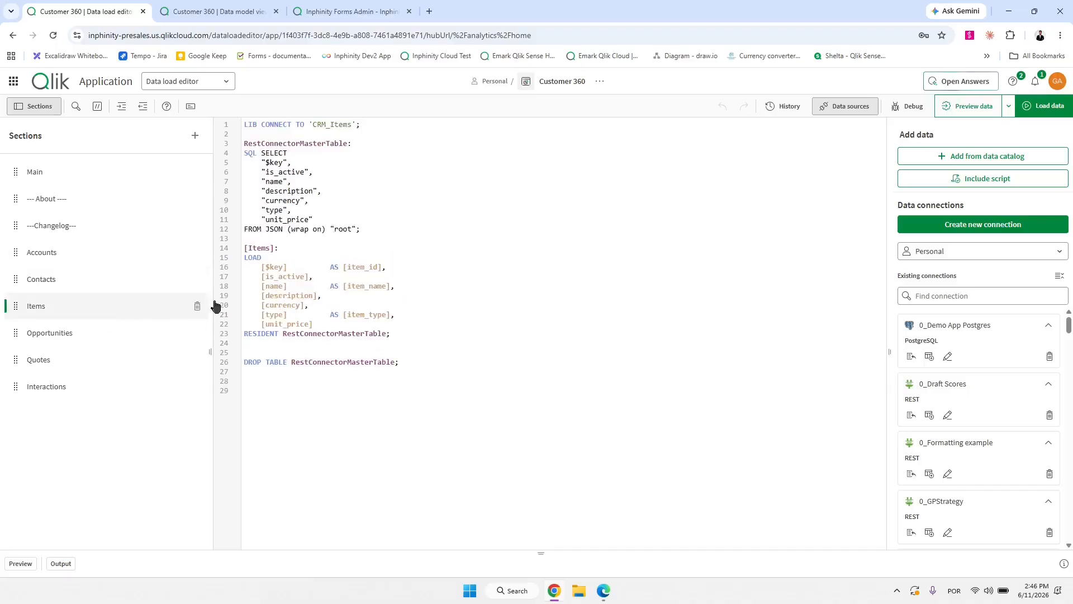
{"action": "left_click", "coordinate": [88, 334]}
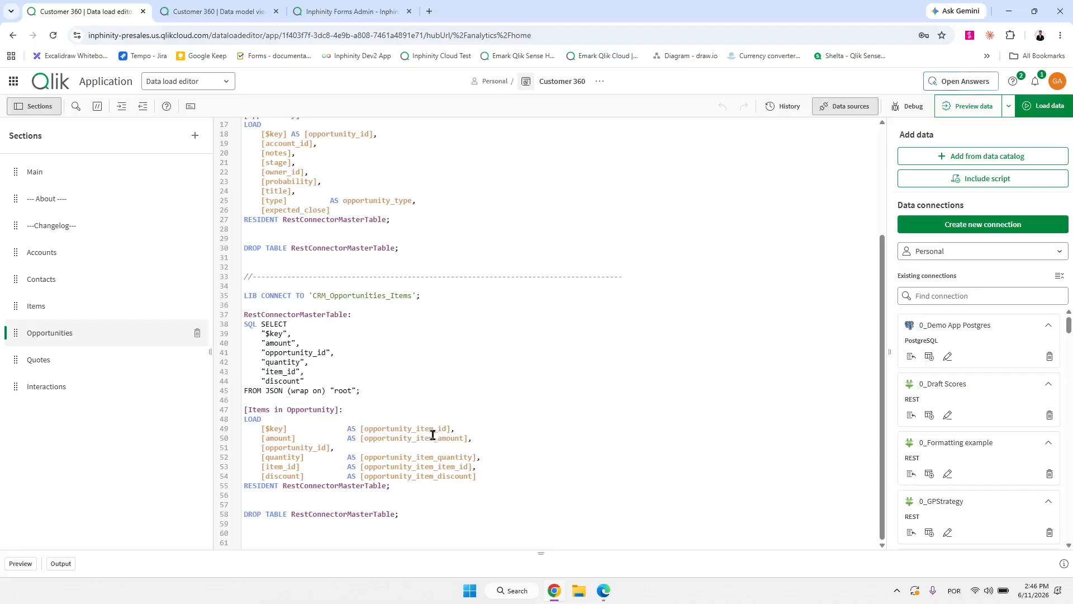
{"action": "scroll", "coordinate": [412, 427], "scroll_direction": "up", "scroll_amount": 3}
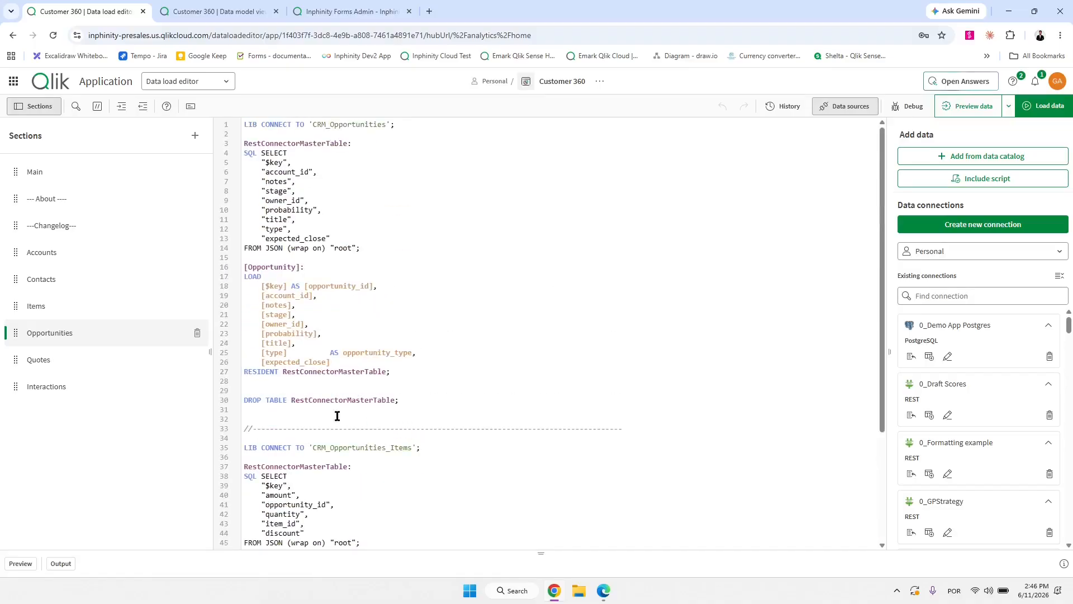
Switch from the data load editor to the app's sheet and open it for editing with the Opportunity form selected.
{"action": "left_click", "coordinate": [216, 86]}
{"action": "left_click", "coordinate": [211, 171]}
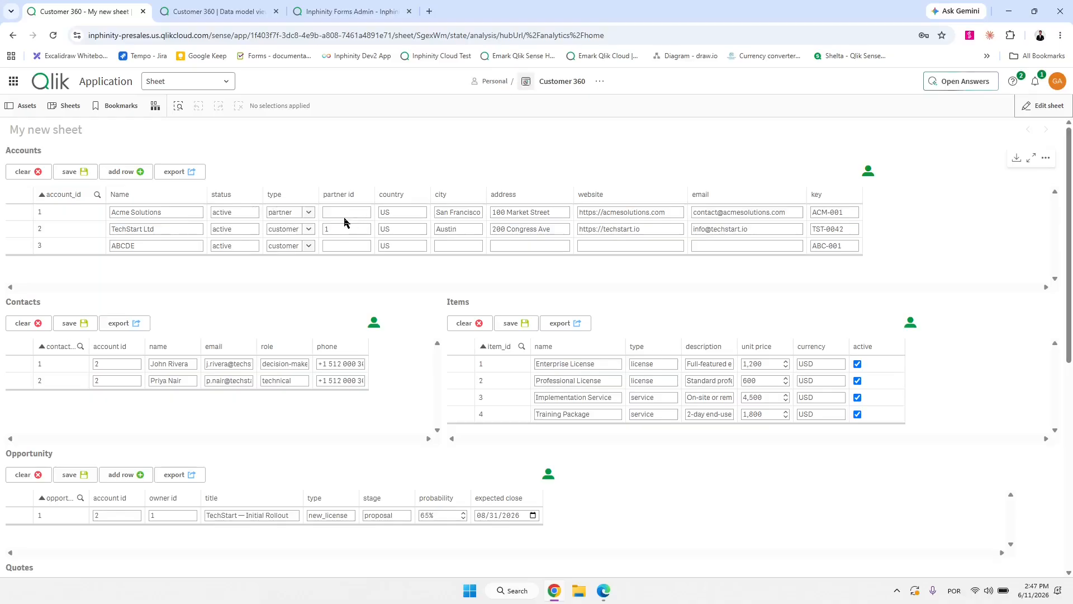
{"action": "scroll", "coordinate": [628, 307], "scroll_direction": "down", "scroll_amount": 3}
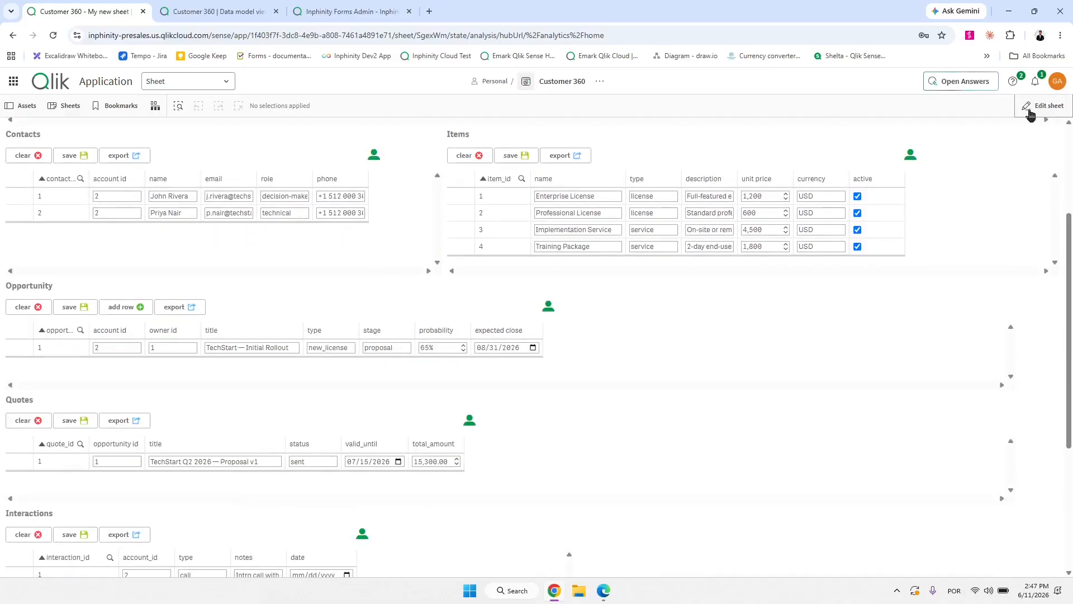
{"action": "left_click", "coordinate": [1032, 109]}
{"action": "left_click", "coordinate": [653, 295]}
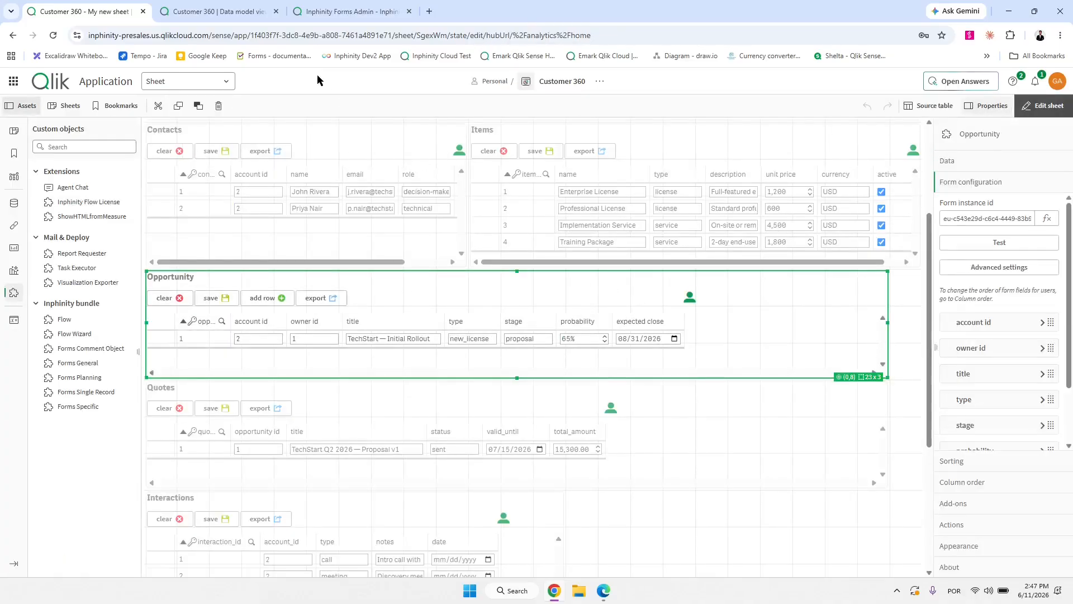
Compare the Opportunity Items form's instance ID with the CRM entries in the Inphinity Forms Admin configuration list.
{"action": "left_click", "coordinate": [369, 14]}
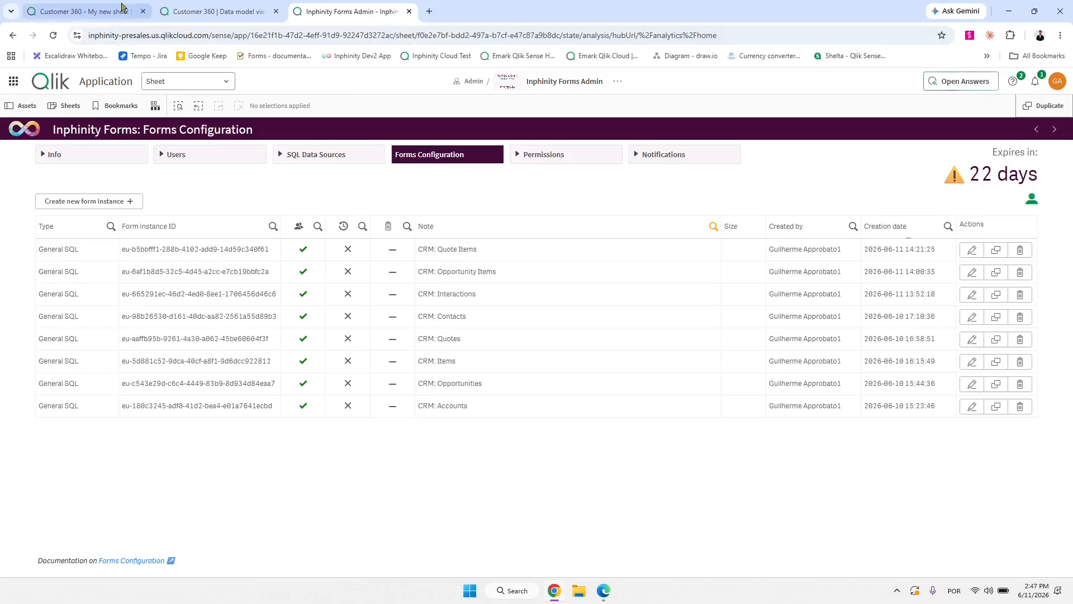
{"action": "left_click", "coordinate": [85, 11]}
{"action": "left_click", "coordinate": [424, 431]}
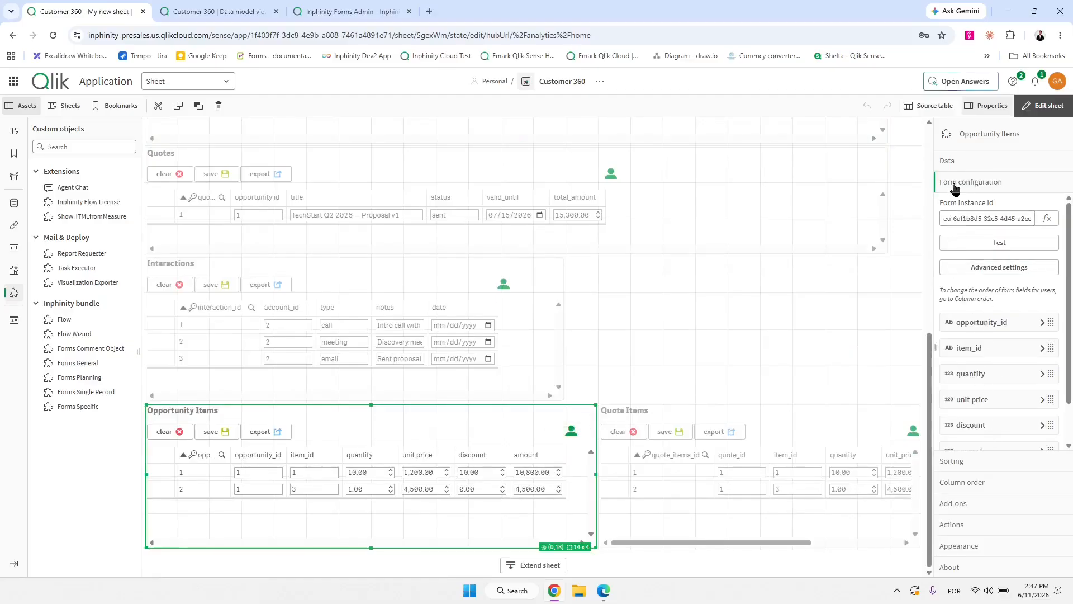
{"action": "left_click", "coordinate": [948, 220]}
{"action": "left_click", "coordinate": [963, 219]}
{"action": "left_click", "coordinate": [354, 11]}
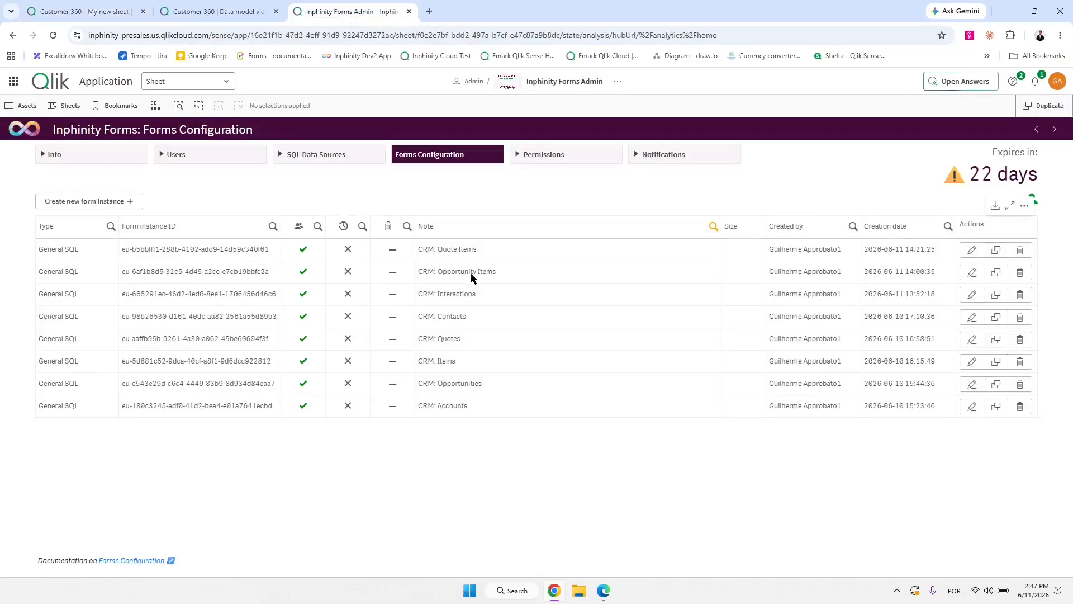
{"action": "left_click", "coordinate": [81, 11]}
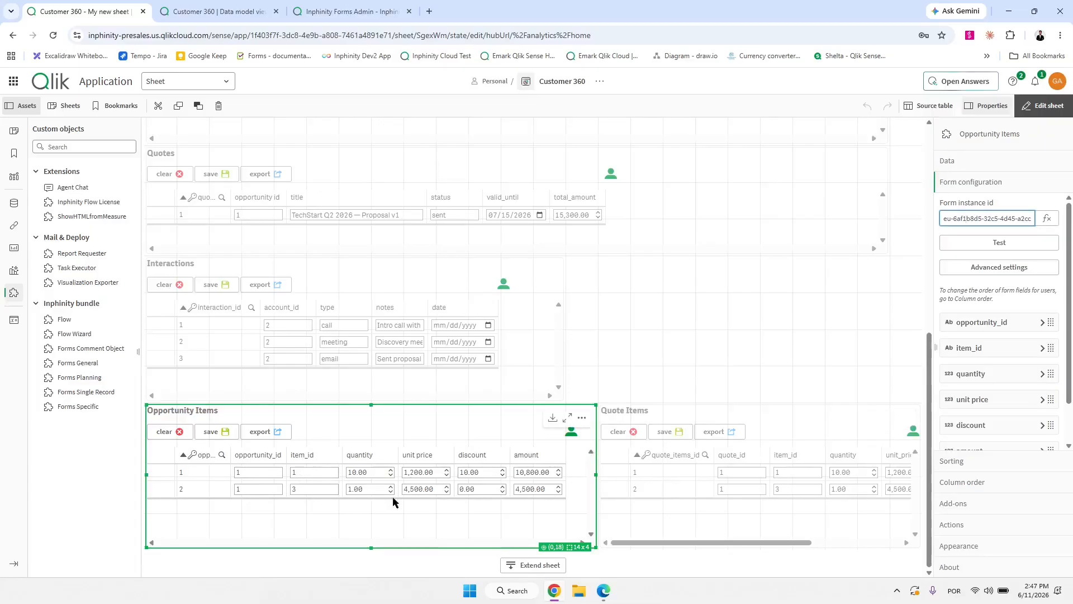
Inspect the type field's configuration in the Accounts form and the choices offered for Acme Solutions' type.
{"action": "scroll", "coordinate": [616, 467], "scroll_direction": "up", "scroll_amount": 6}
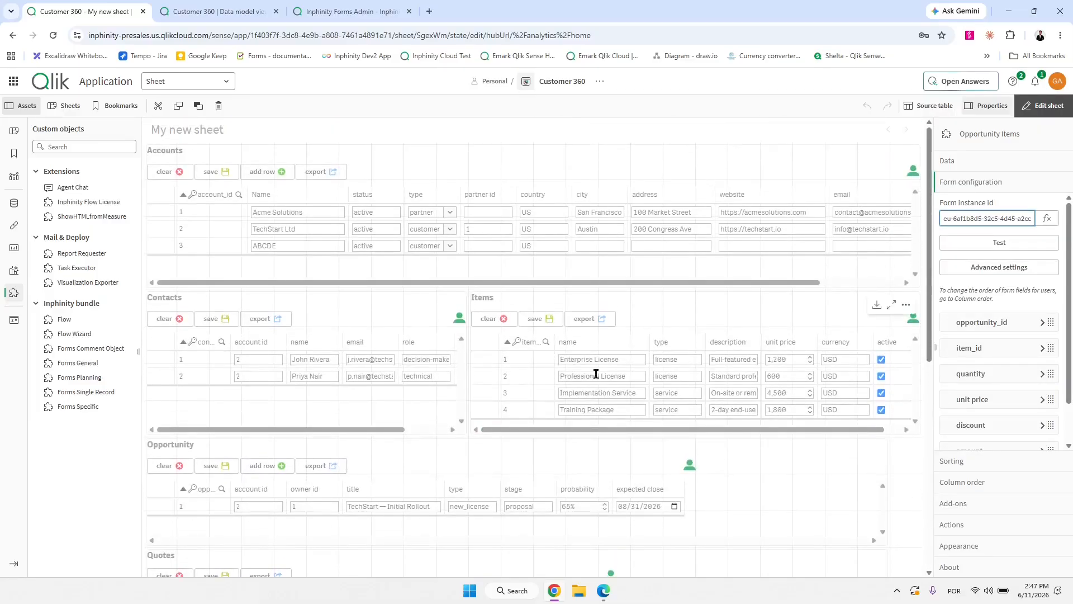
{"action": "left_click", "coordinate": [563, 165]}
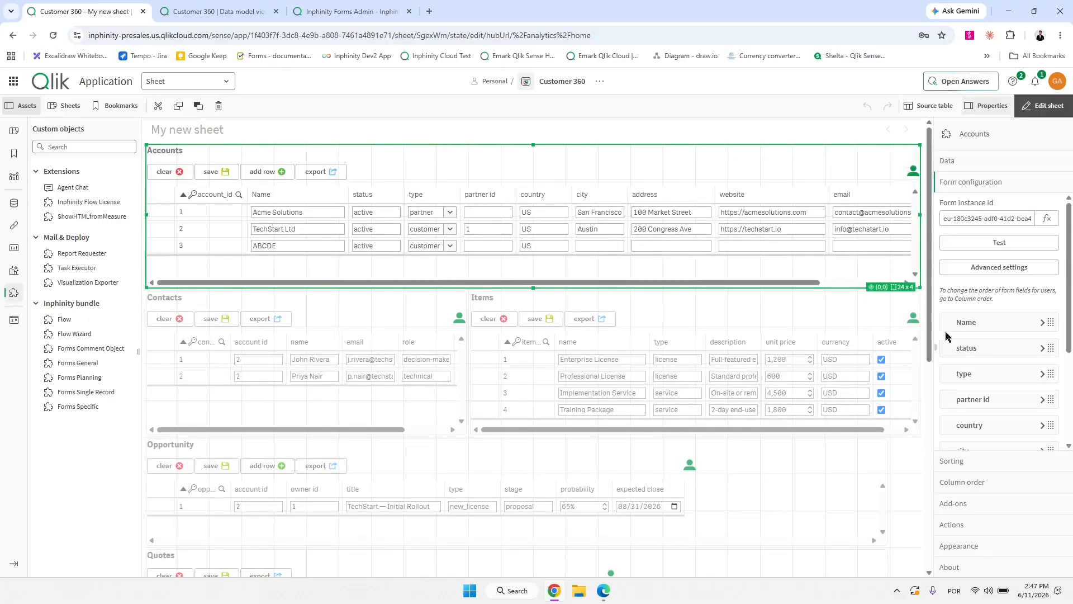
{"action": "scroll", "coordinate": [1001, 371], "scroll_direction": "down", "scroll_amount": 1}
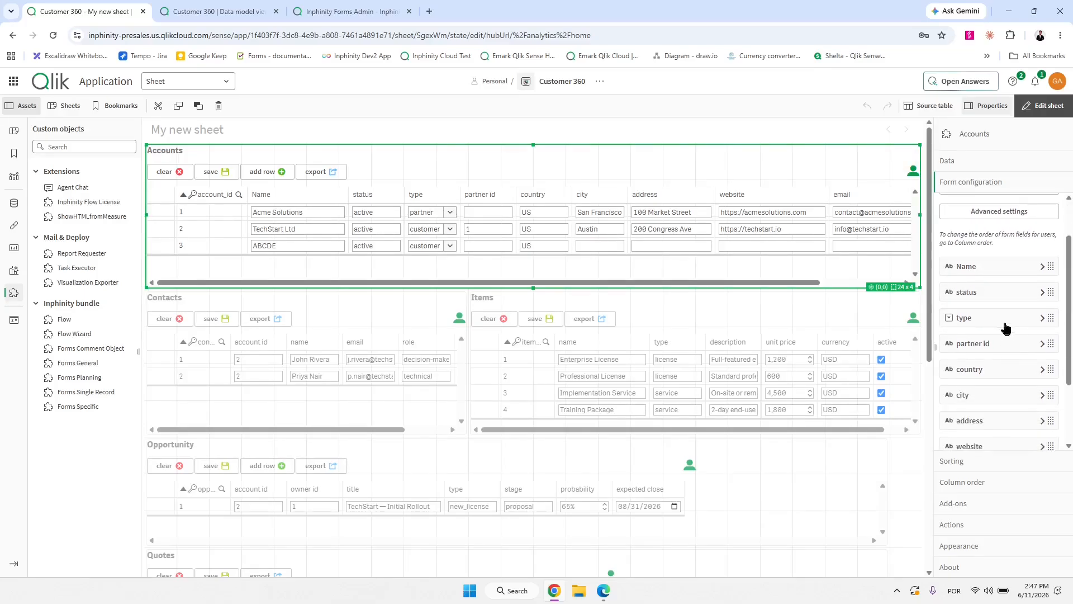
{"action": "left_click", "coordinate": [1004, 324]}
{"action": "scroll", "coordinate": [996, 350], "scroll_direction": "down", "scroll_amount": 1}
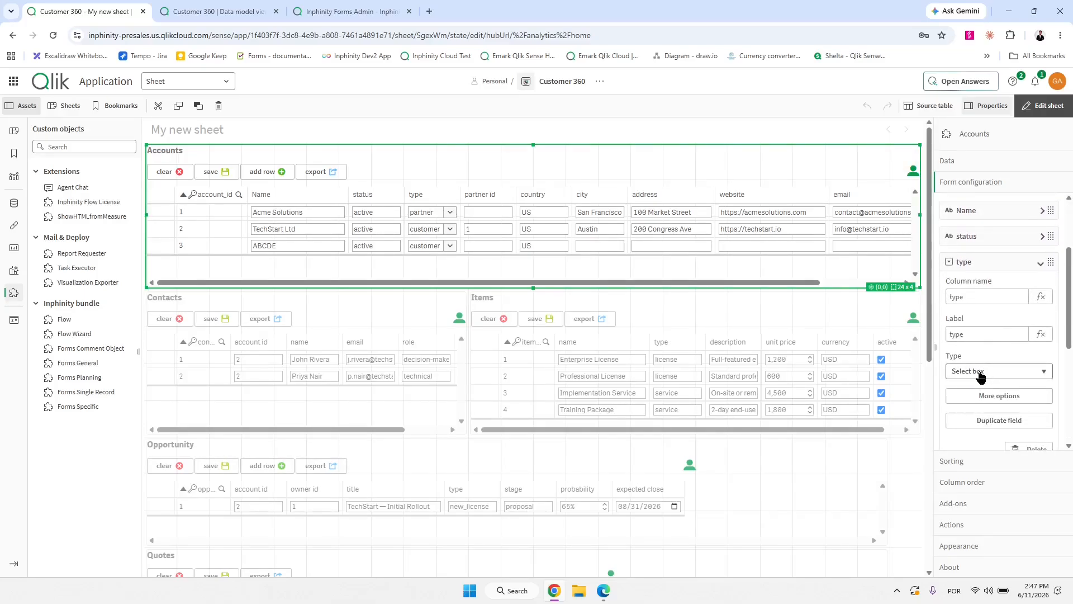
{"action": "left_click", "coordinate": [450, 212]}
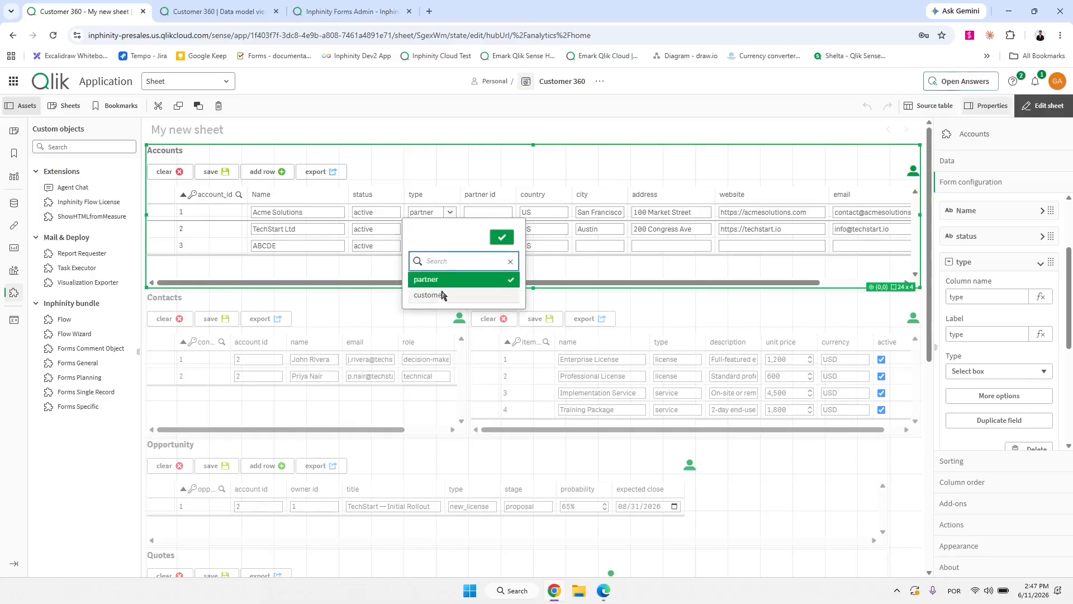
{"action": "left_click", "coordinate": [482, 182]}
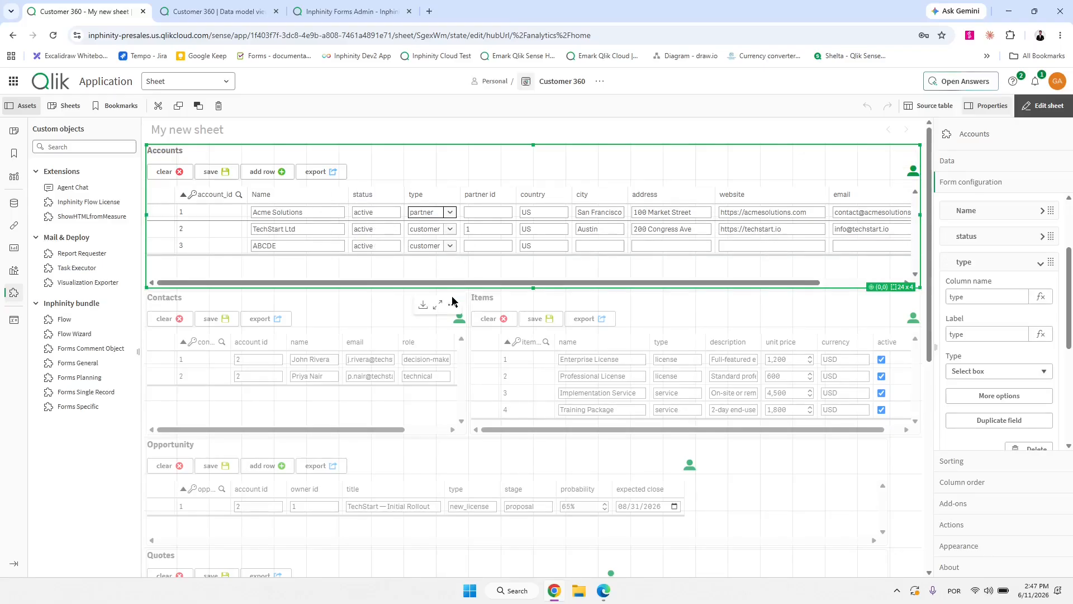
Enable the Add row button on the Contacts form, and test it with a blank row that is cleared again.
{"action": "left_click", "coordinate": [351, 314]}
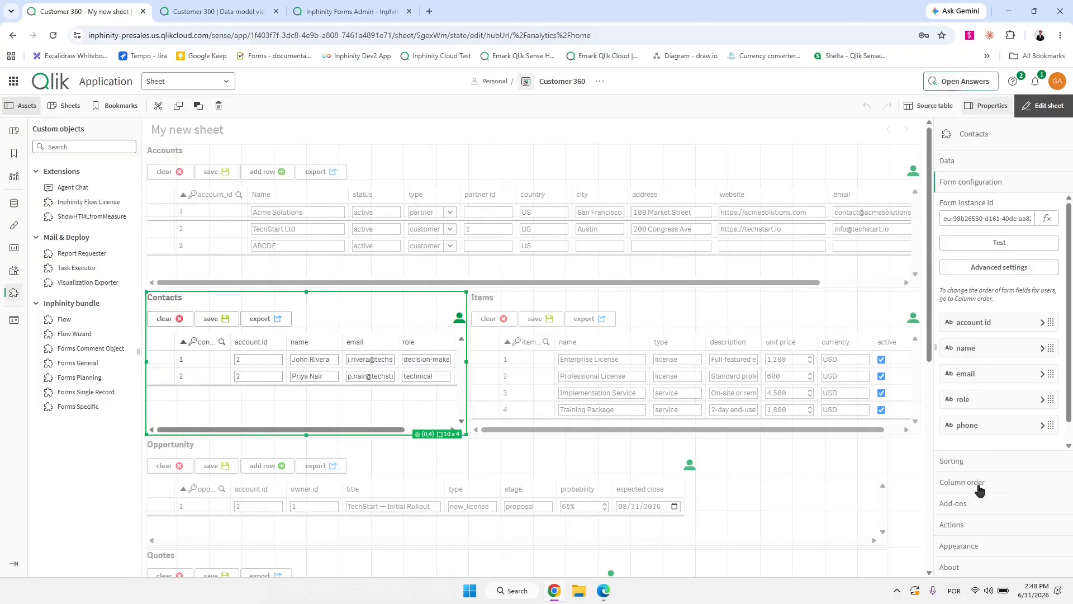
{"action": "left_click", "coordinate": [974, 525]}
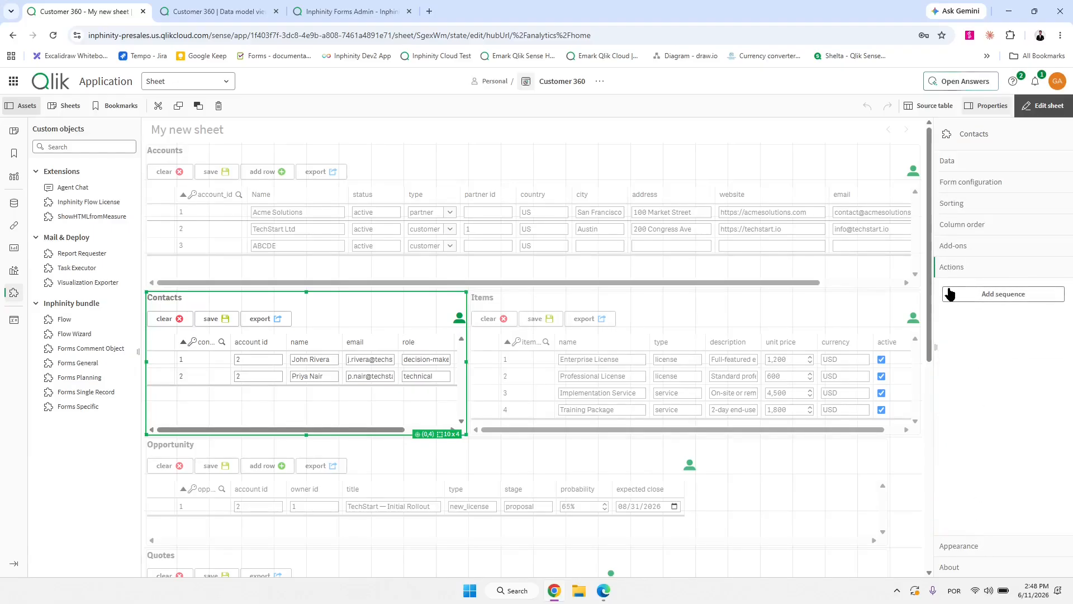
{"action": "left_click", "coordinate": [976, 547]}
{"action": "left_click", "coordinate": [980, 397]}
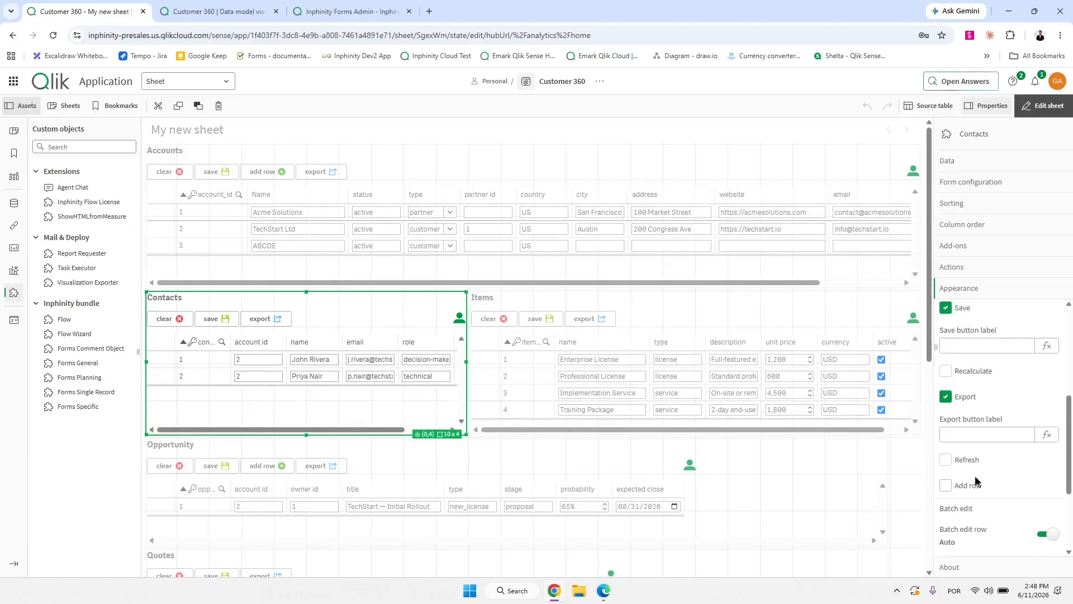
{"action": "left_click", "coordinate": [972, 485]}
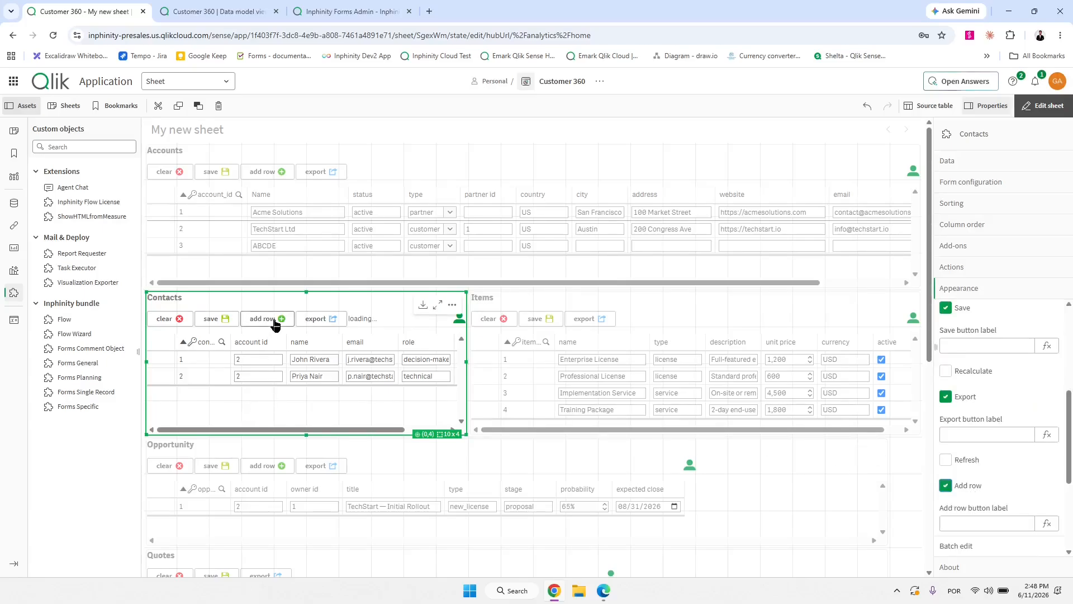
{"action": "left_click", "coordinate": [281, 324]}
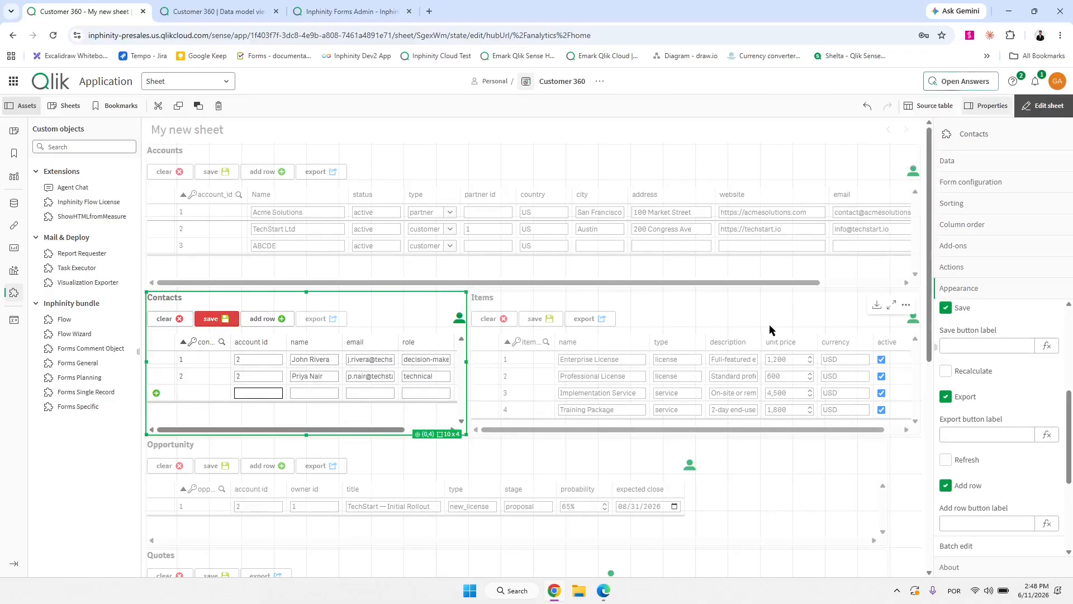
{"action": "left_click", "coordinate": [165, 318]}
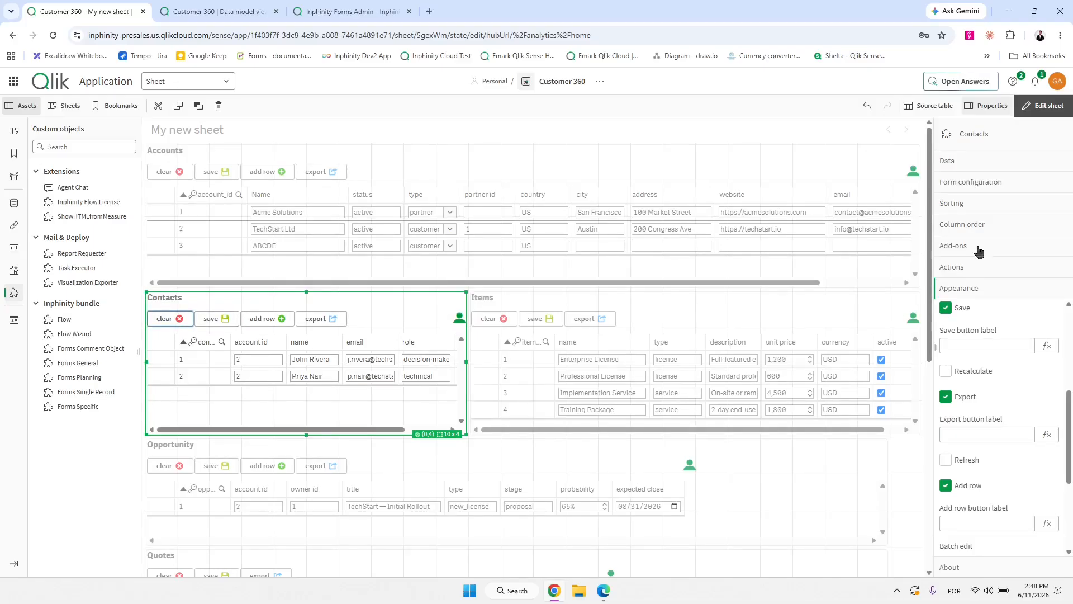
Add an action sequence to the Contacts form with the activation type Row added.
{"action": "left_click", "coordinate": [980, 268]}
{"action": "left_click", "coordinate": [982, 297]}
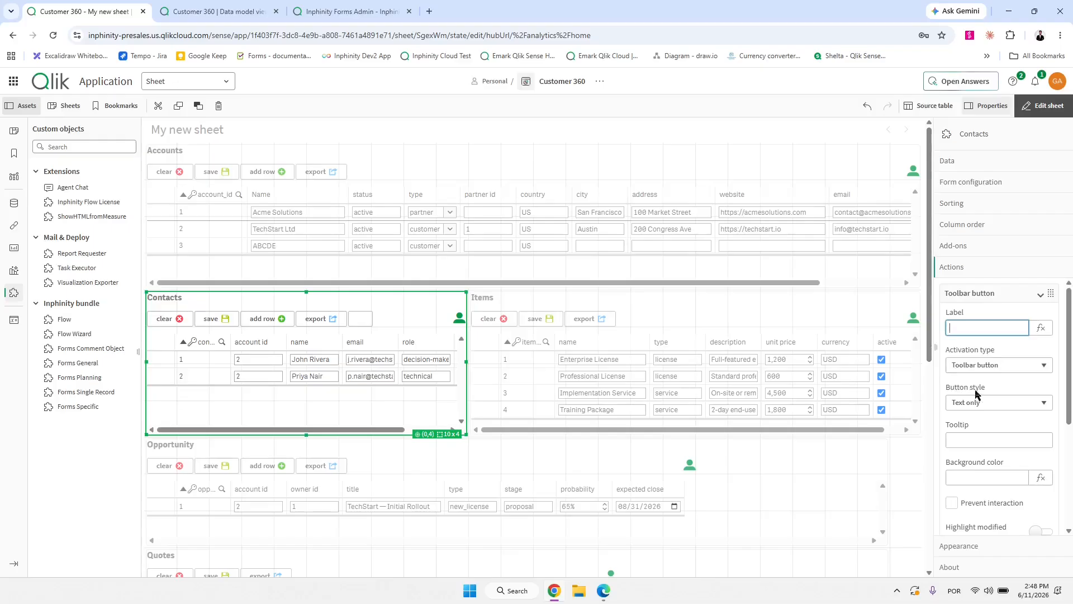
{"action": "left_click", "coordinate": [983, 365]}
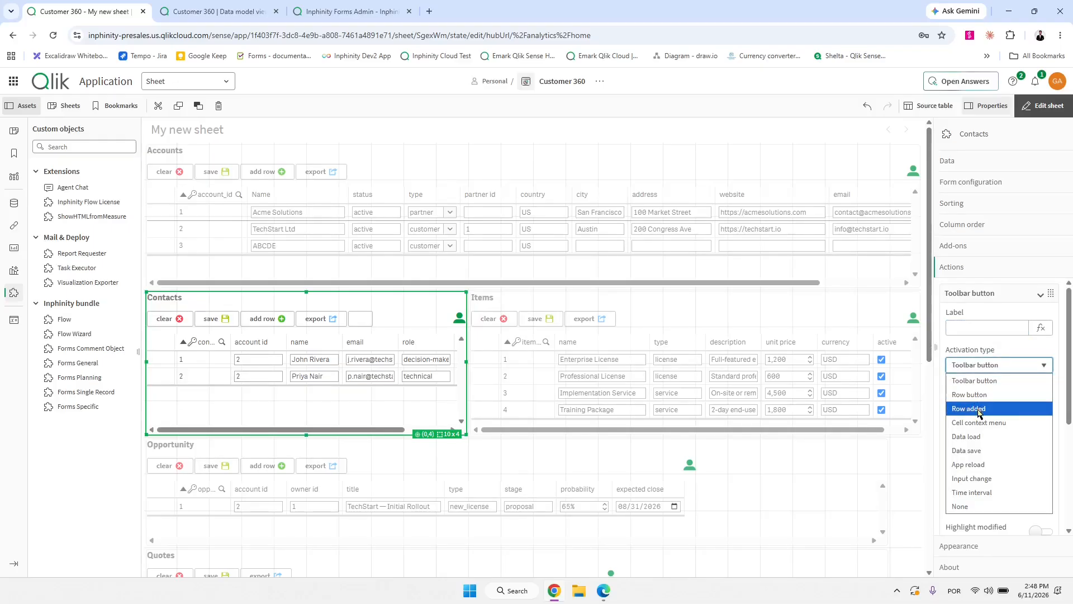
{"action": "left_click", "coordinate": [981, 409]}
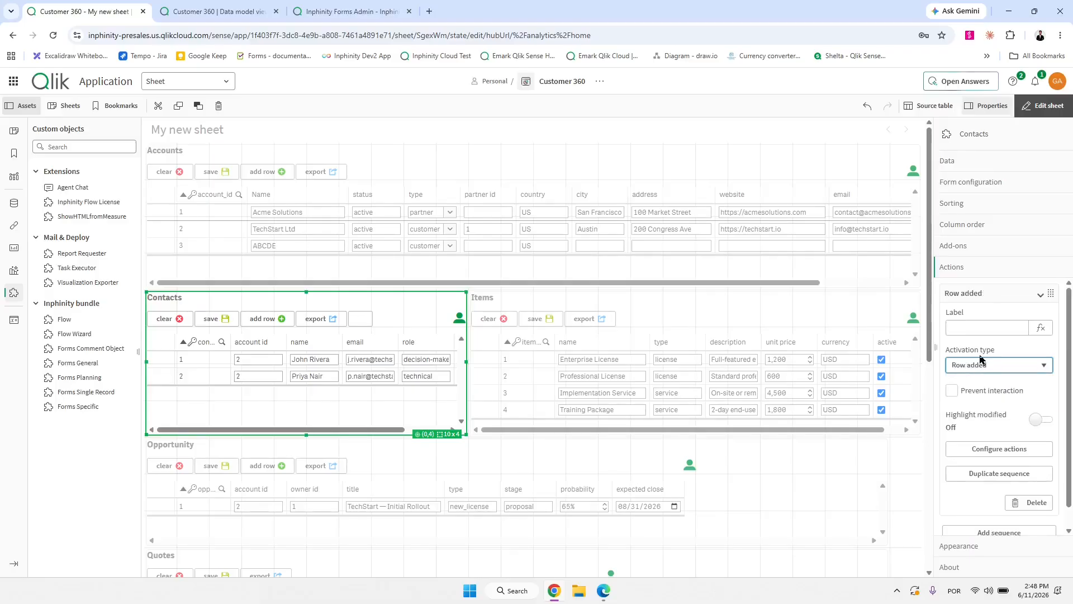
Add a Set cell value action to the Contacts form's Row added sequence.
{"action": "left_click", "coordinate": [994, 451]}
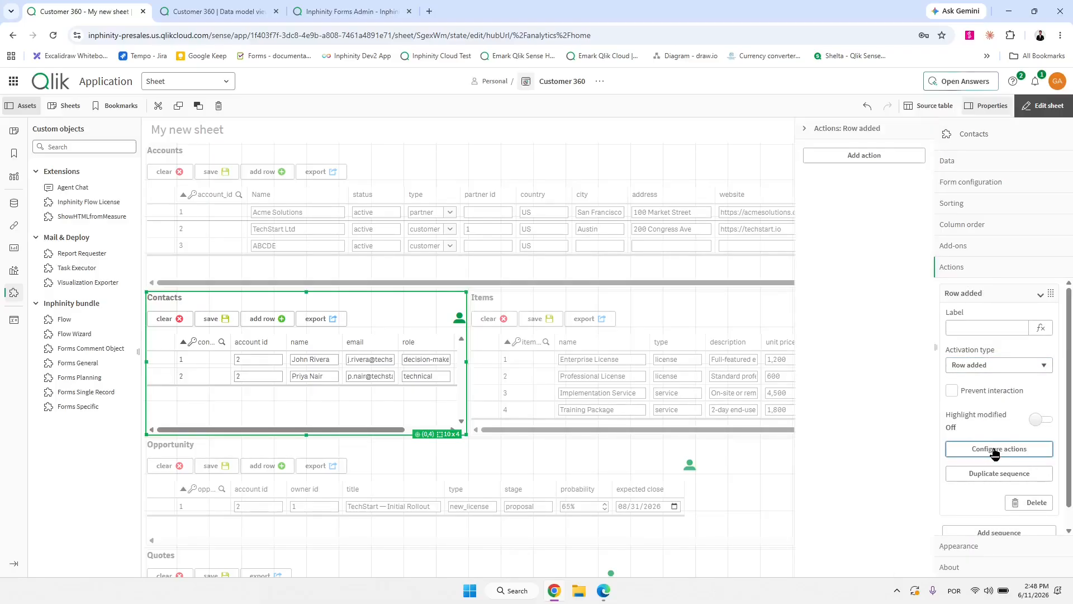
{"action": "left_click", "coordinate": [862, 164]}
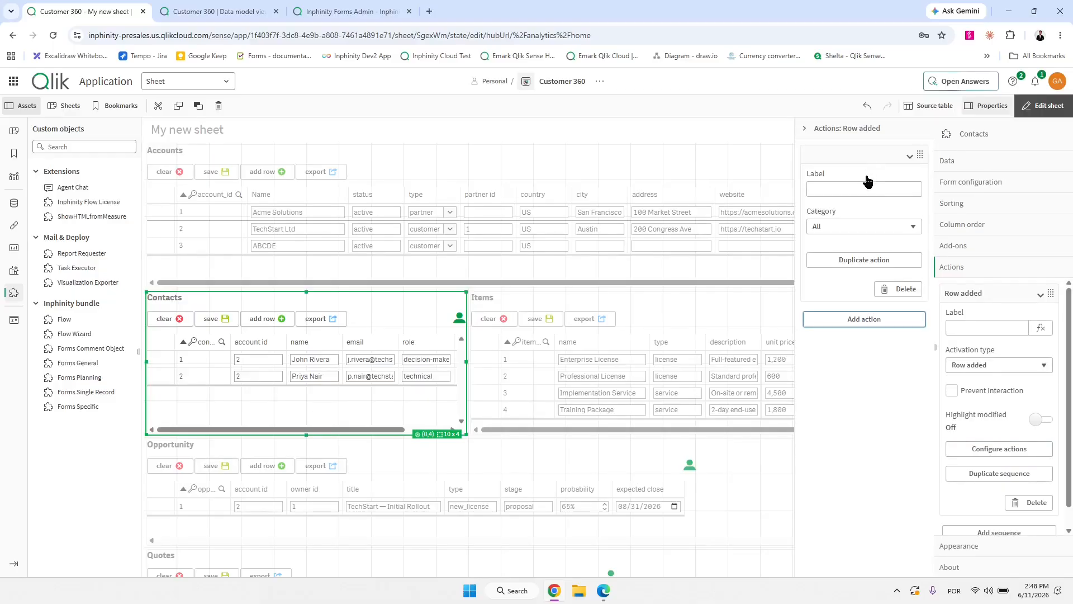
{"action": "left_click", "coordinate": [915, 263]}
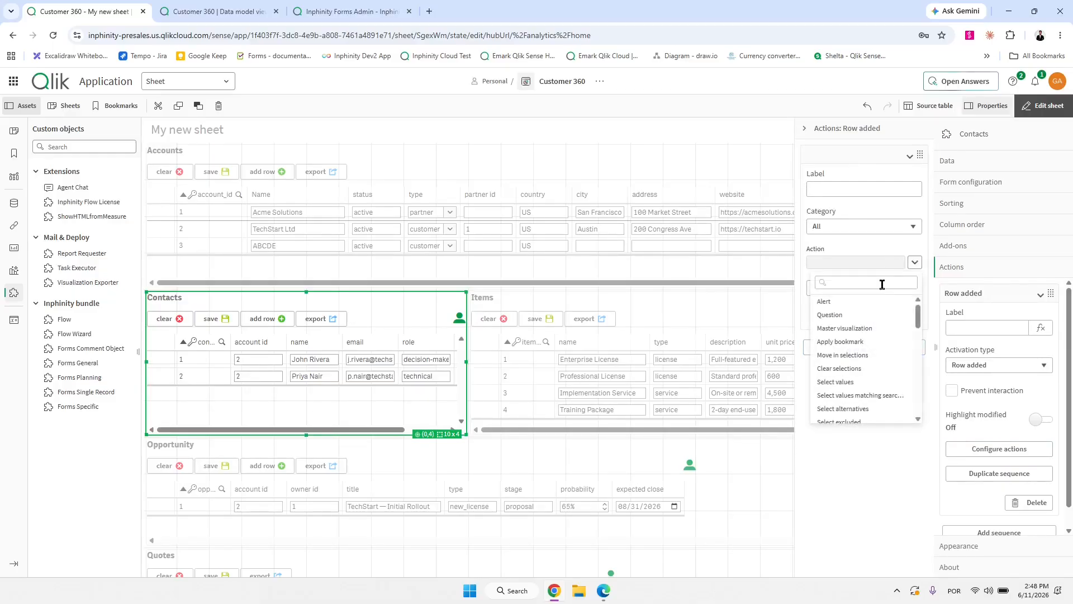
{"action": "type", "text": "set"}
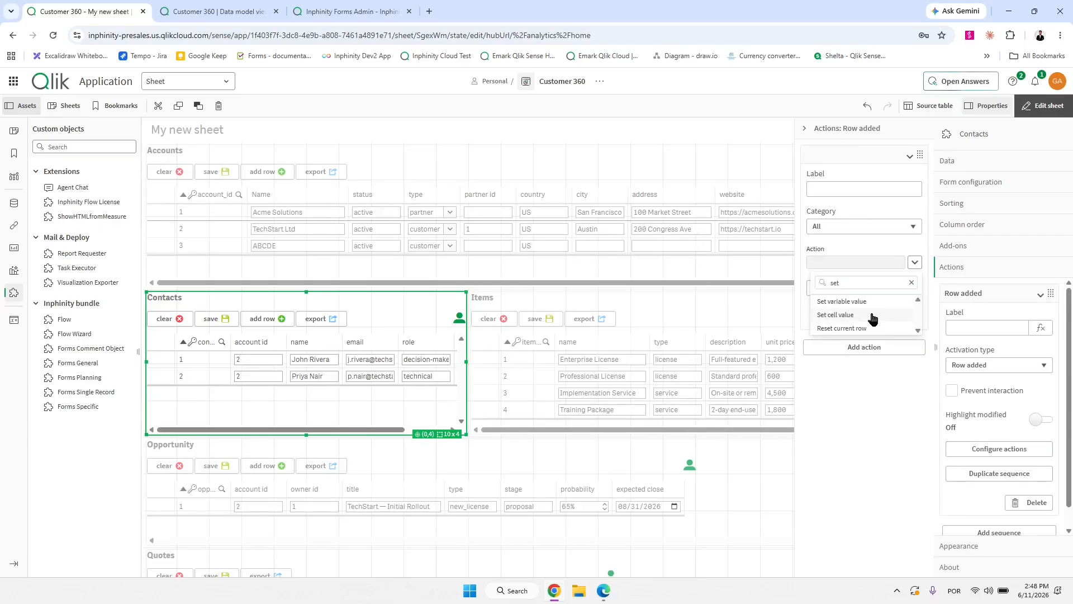
{"action": "left_click", "coordinate": [872, 313]}
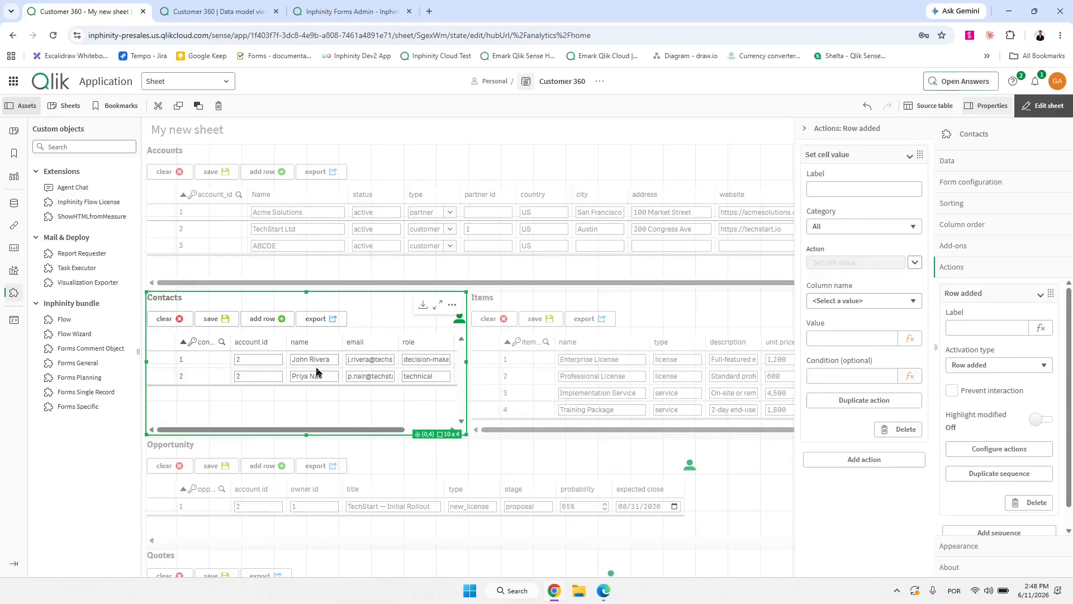
Target the account id column in the Set cell value action and set its value to account_id.
{"action": "left_click", "coordinate": [864, 302]}
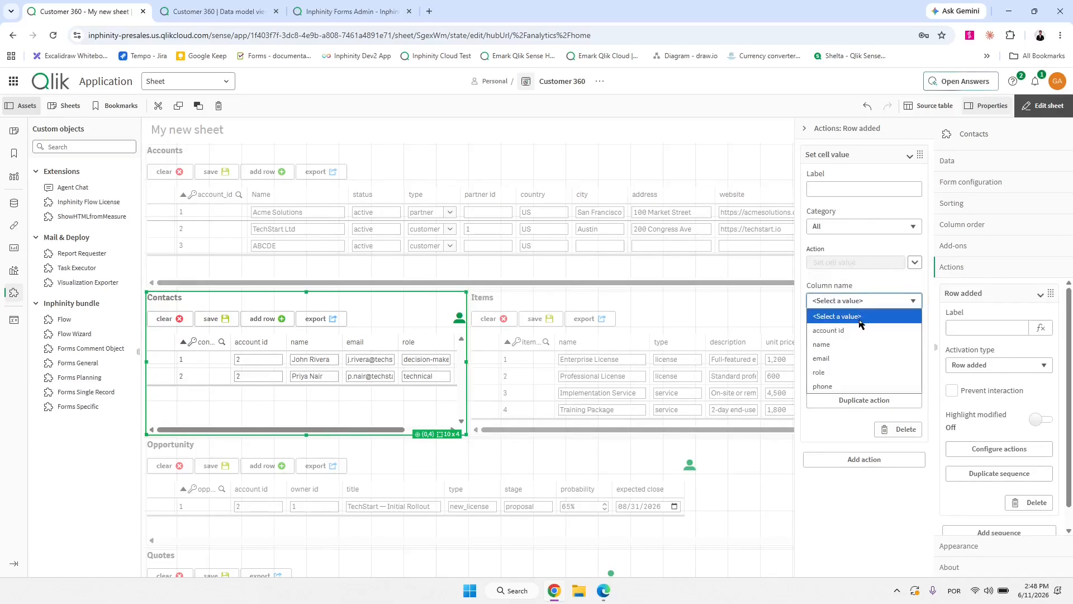
{"action": "left_click", "coordinate": [846, 332]}
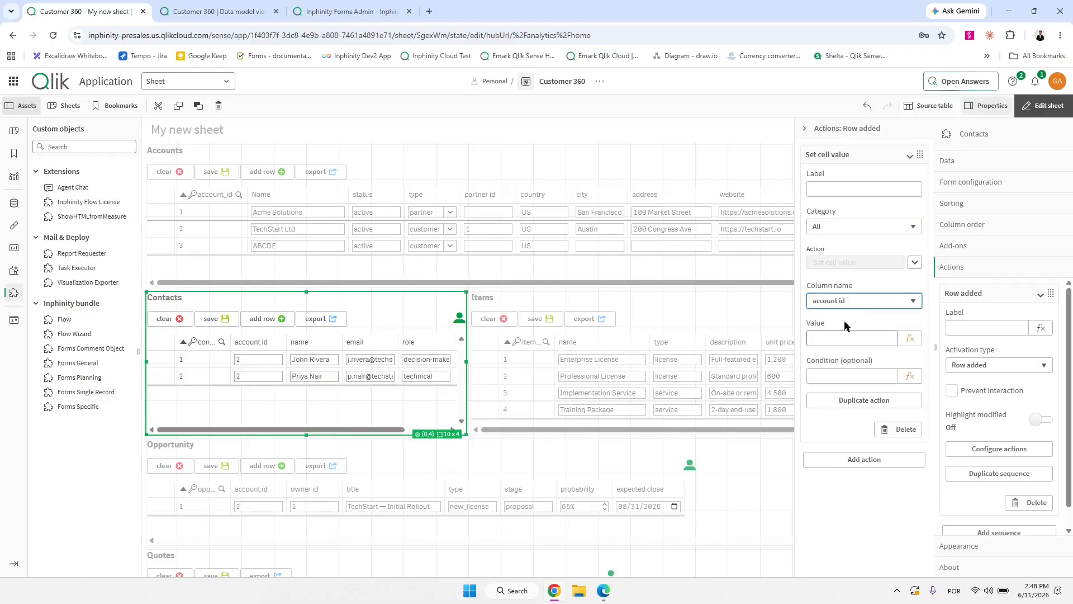
{"action": "left_click", "coordinate": [848, 341]}
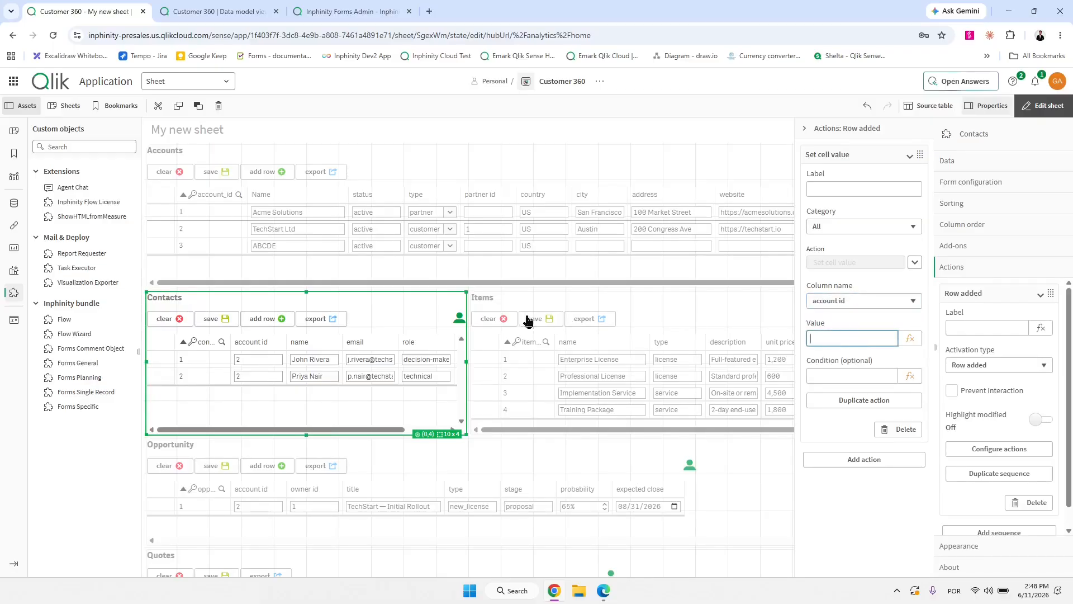
{"action": "type", "text": "account_id"}
{"action": "key", "text": "Tab"}
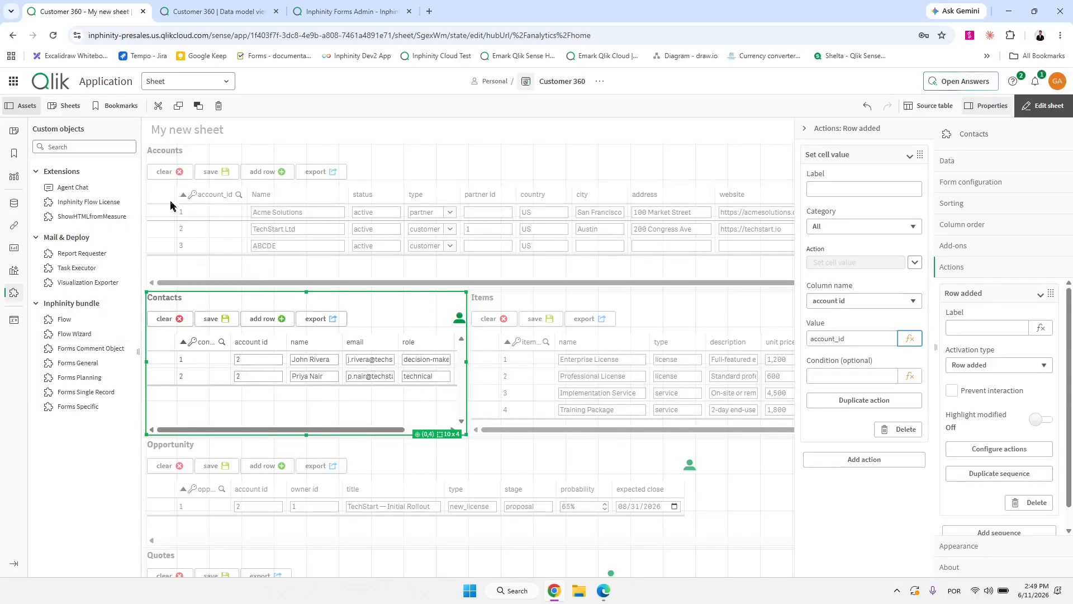
Leave sheet editing and filter the sheet to the account with account_id 2.
{"action": "left_click", "coordinate": [1043, 106]}
{"action": "left_click", "coordinate": [64, 233]}
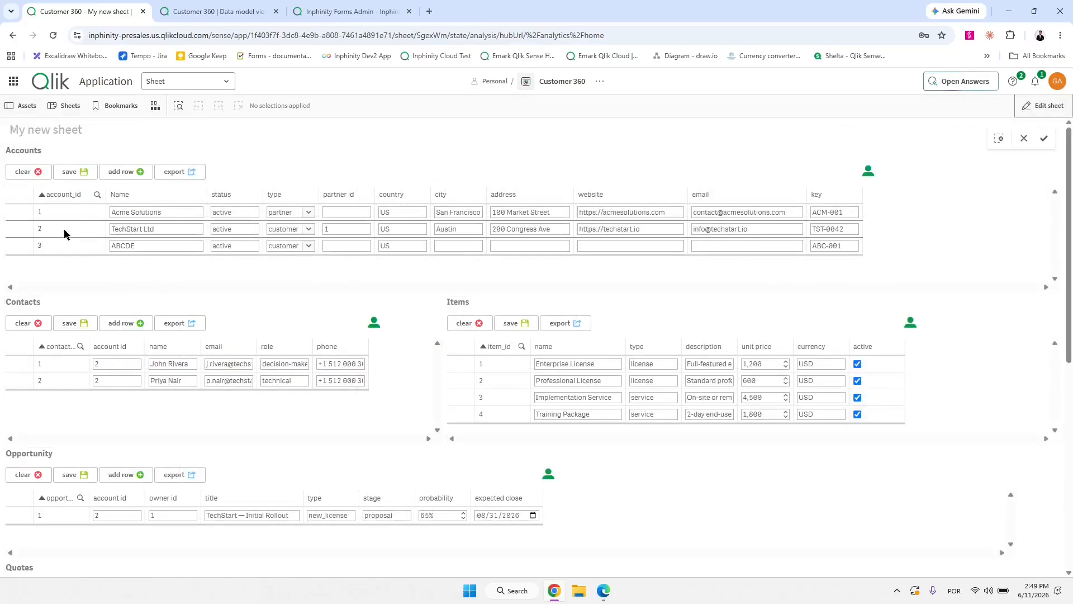
{"action": "left_click", "coordinate": [1044, 138]}
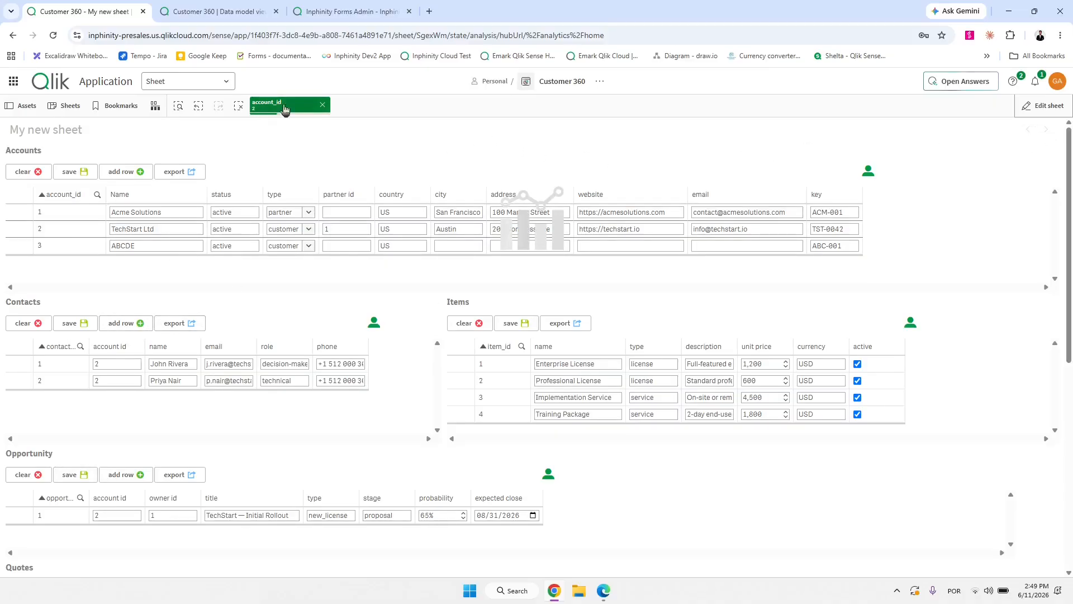
Test the Row added action by adding new rows to the Contacts form, and clear them again.
{"action": "left_click", "coordinate": [133, 326]}
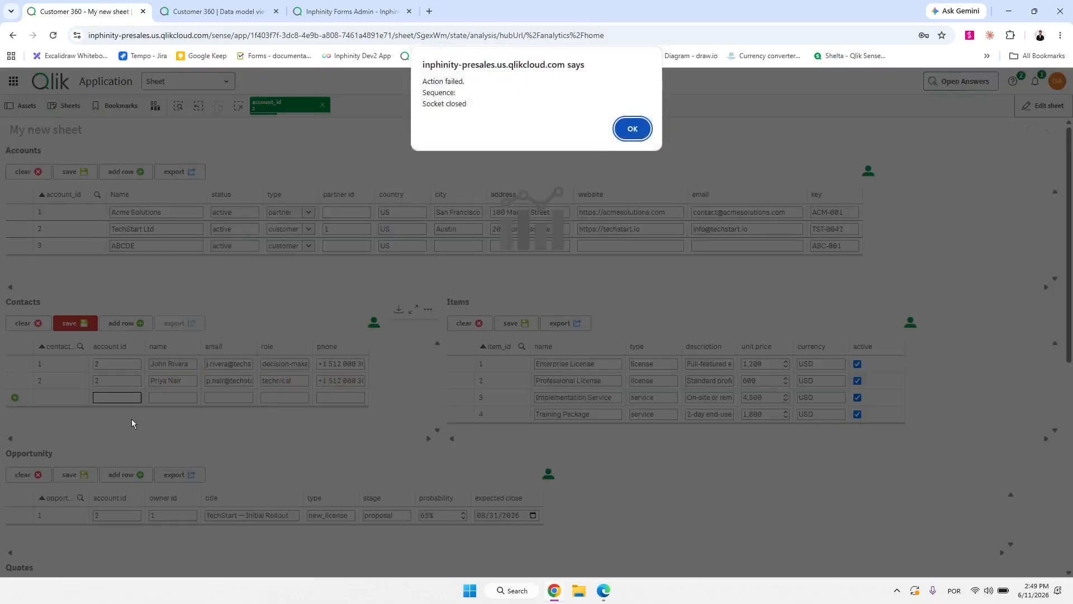
{"action": "left_click", "coordinate": [642, 130]}
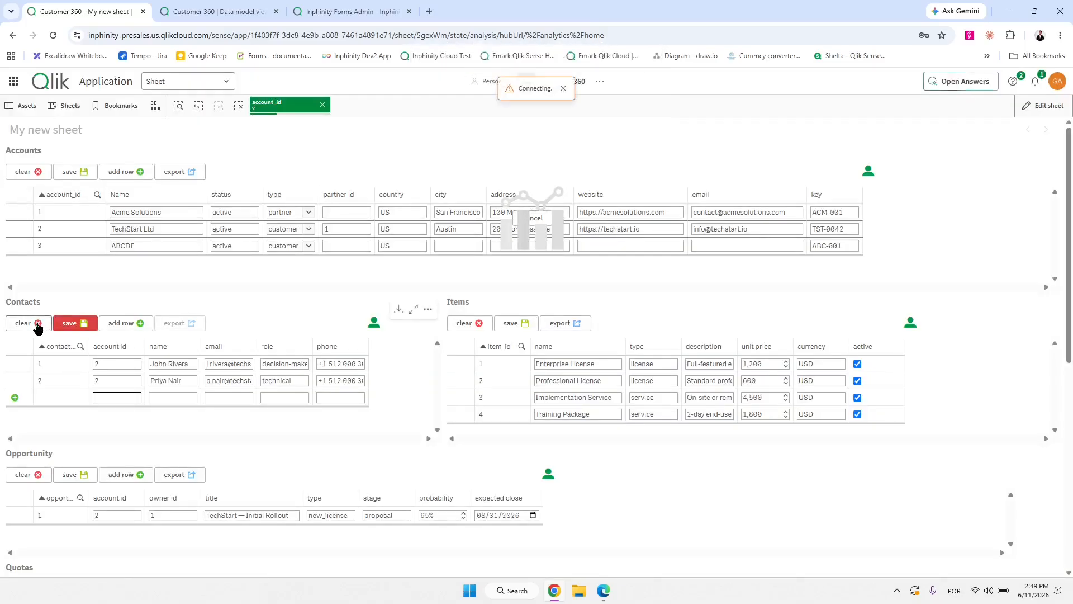
{"action": "left_click", "coordinate": [38, 326]}
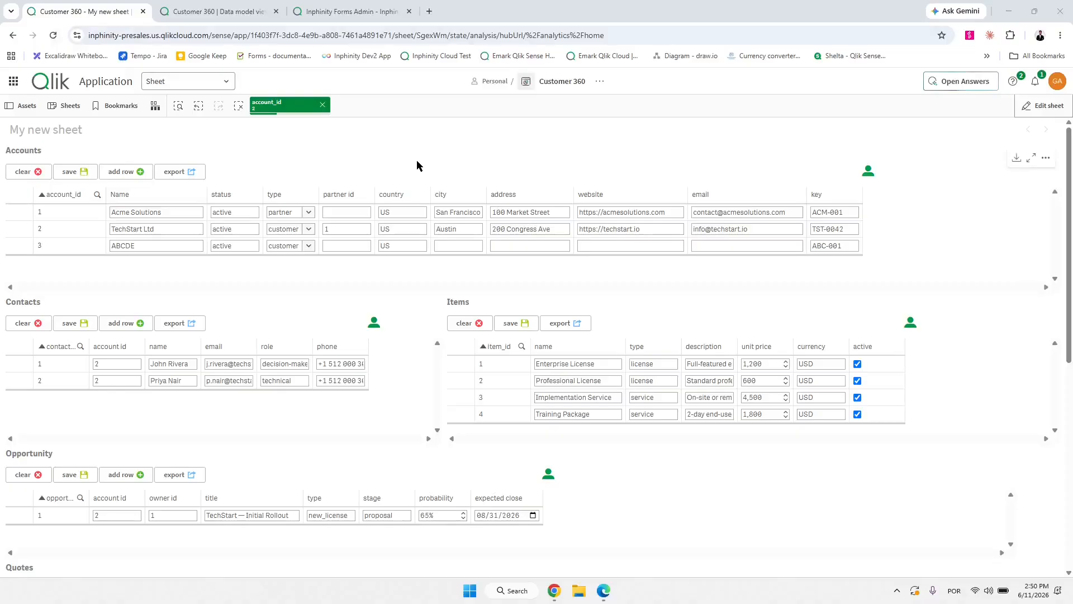
{"action": "left_click", "coordinate": [130, 327]}
{"action": "type", "text": "2"}
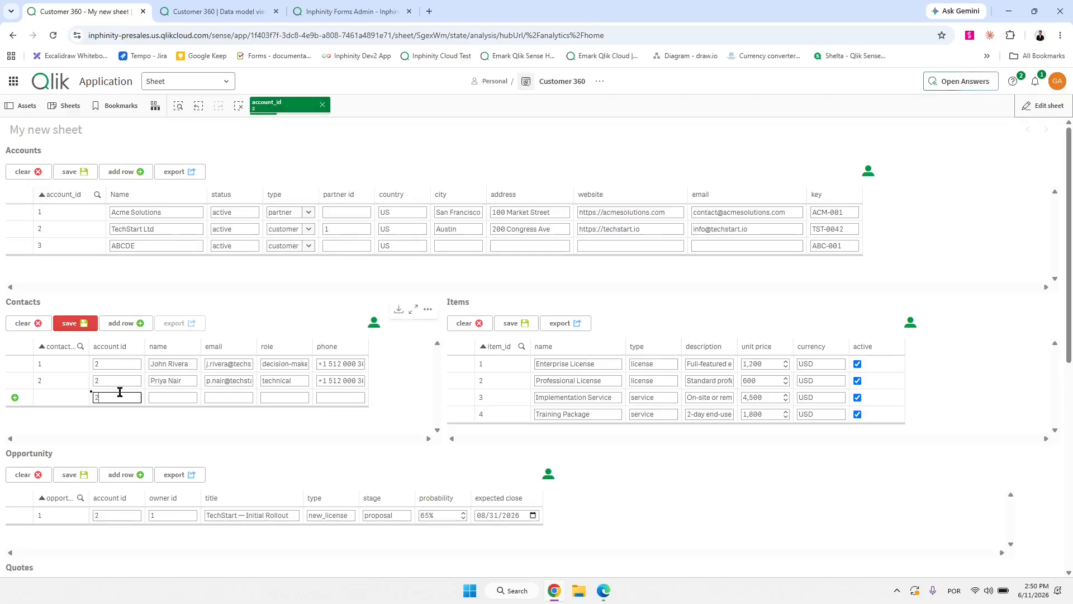
{"action": "left_click", "coordinate": [132, 326]}
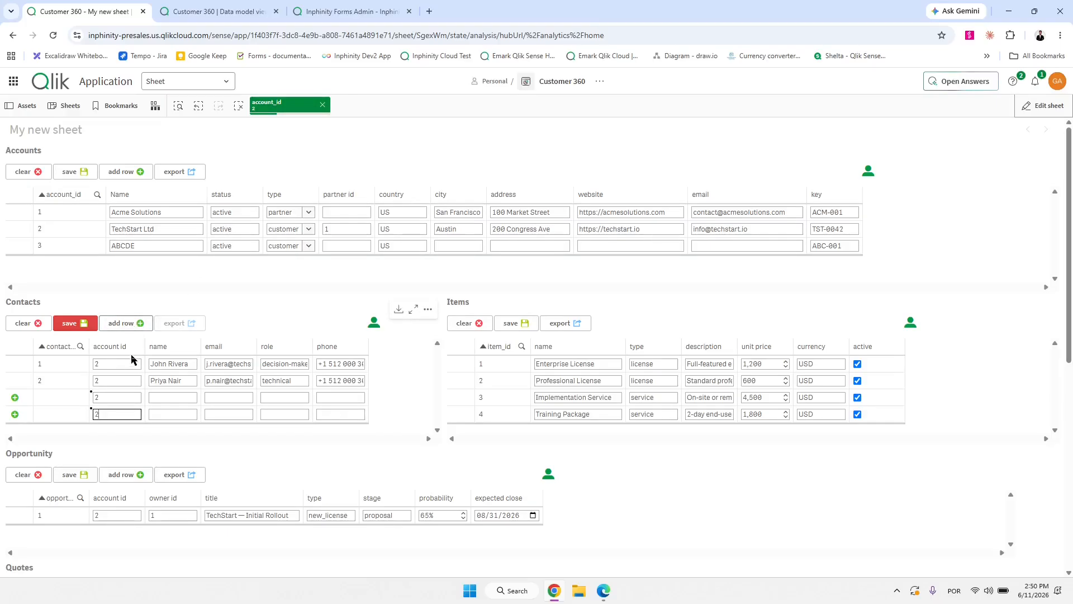
{"action": "left_click", "coordinate": [34, 327]}
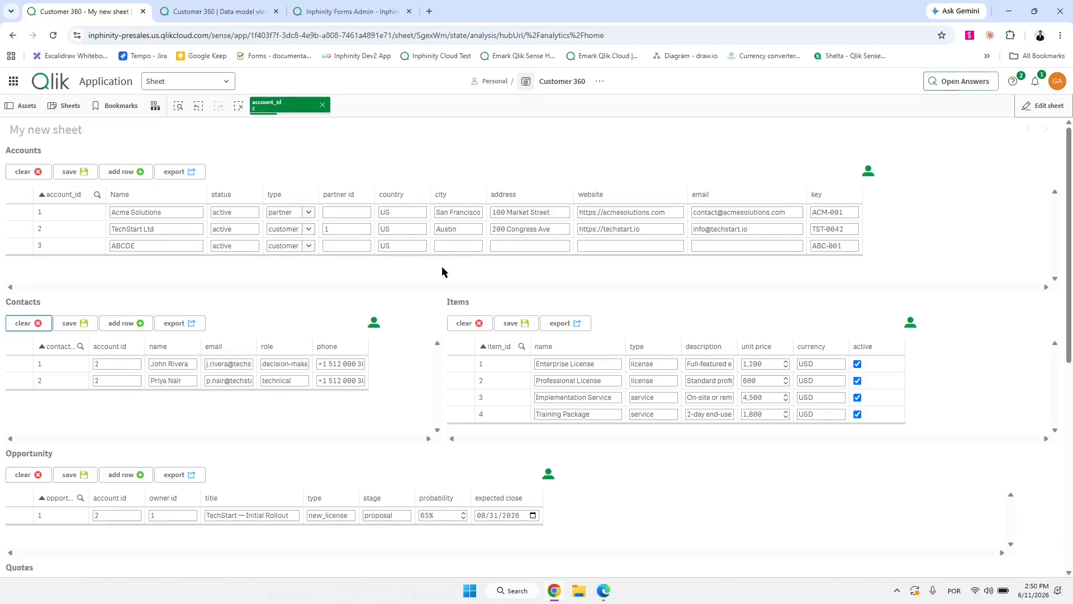
Try hiding the account id column in the Contacts form's field styling, and show it again.
{"action": "left_click", "coordinate": [1037, 107]}
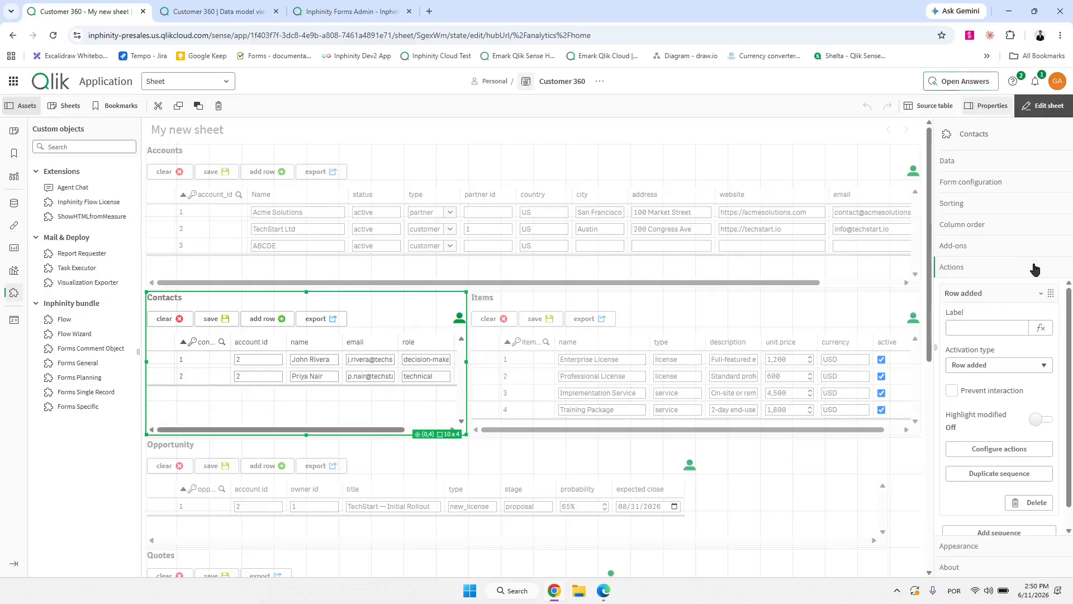
{"action": "left_click", "coordinate": [990, 192]}
{"action": "left_click", "coordinate": [976, 324]}
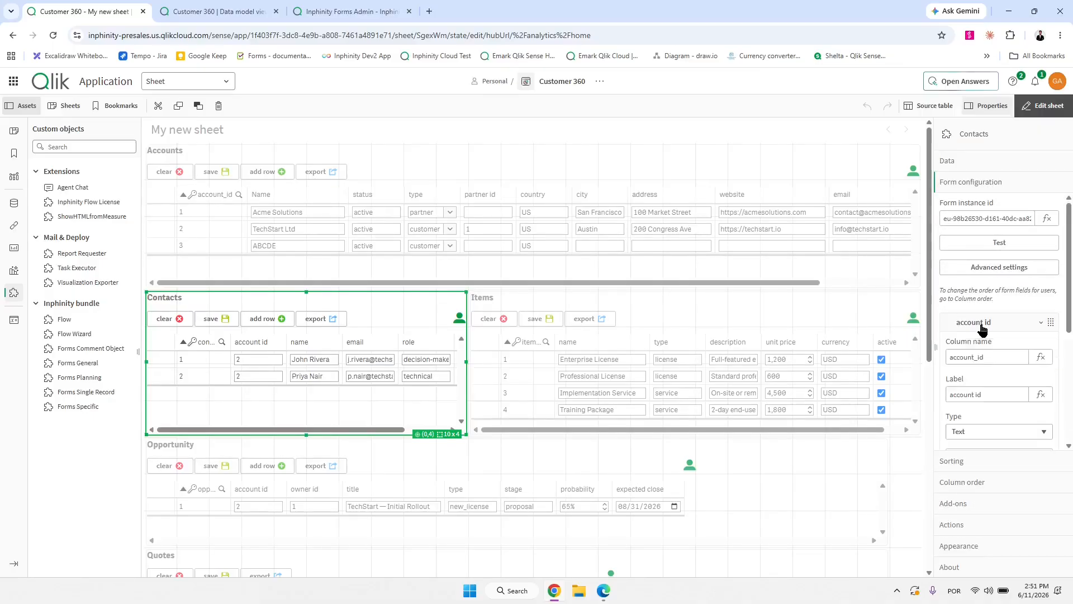
{"action": "left_click", "coordinate": [986, 288]}
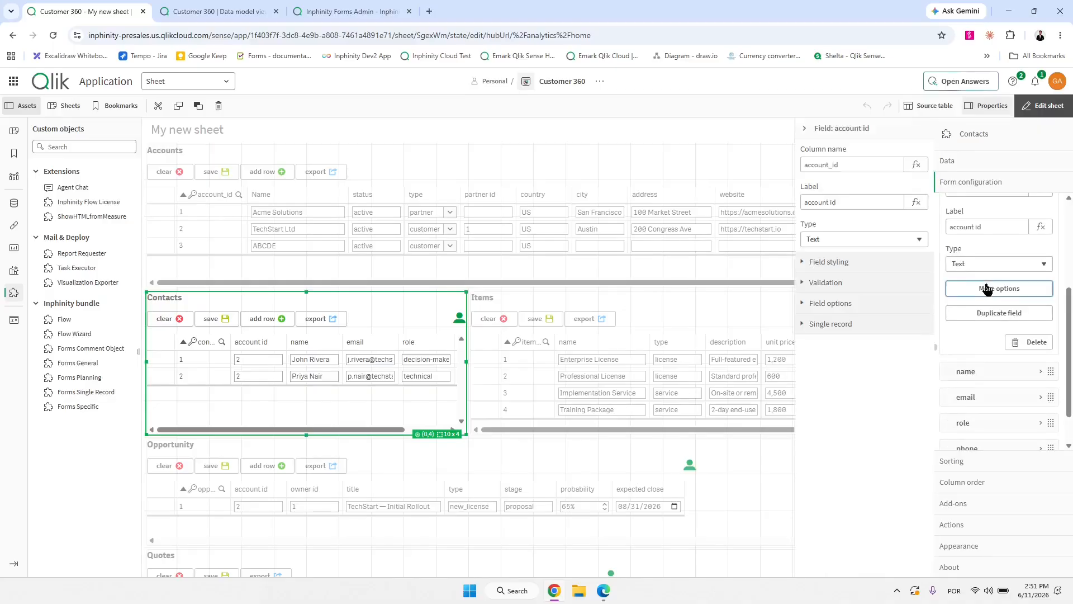
{"action": "left_click", "coordinate": [850, 266]}
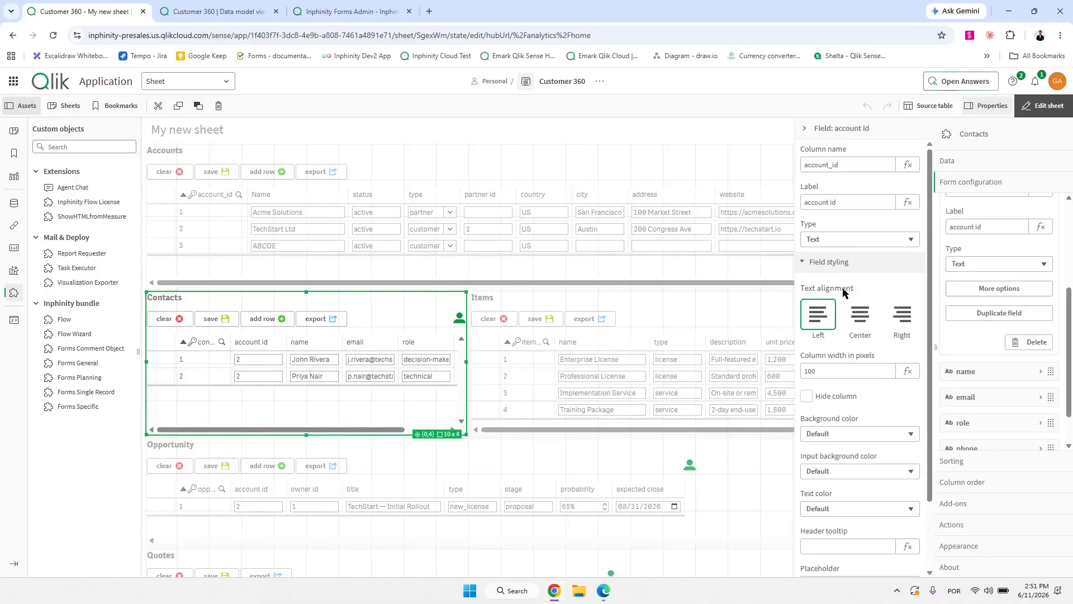
{"action": "left_click", "coordinate": [807, 397]}
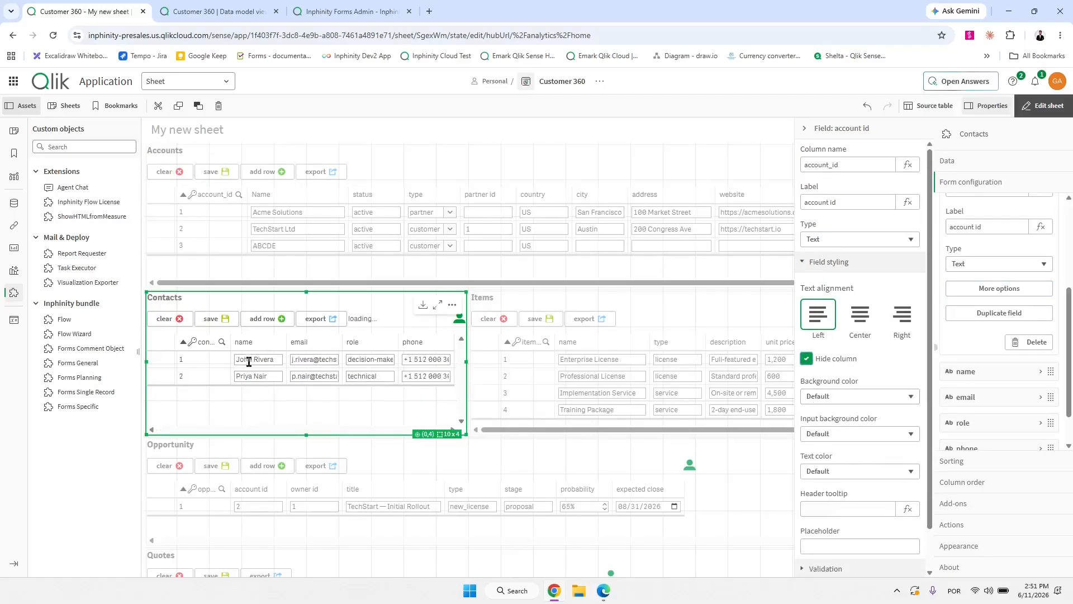
{"action": "left_click", "coordinate": [807, 361]}
{"action": "left_click", "coordinate": [823, 263]}
{"action": "left_click", "coordinate": [845, 126]}
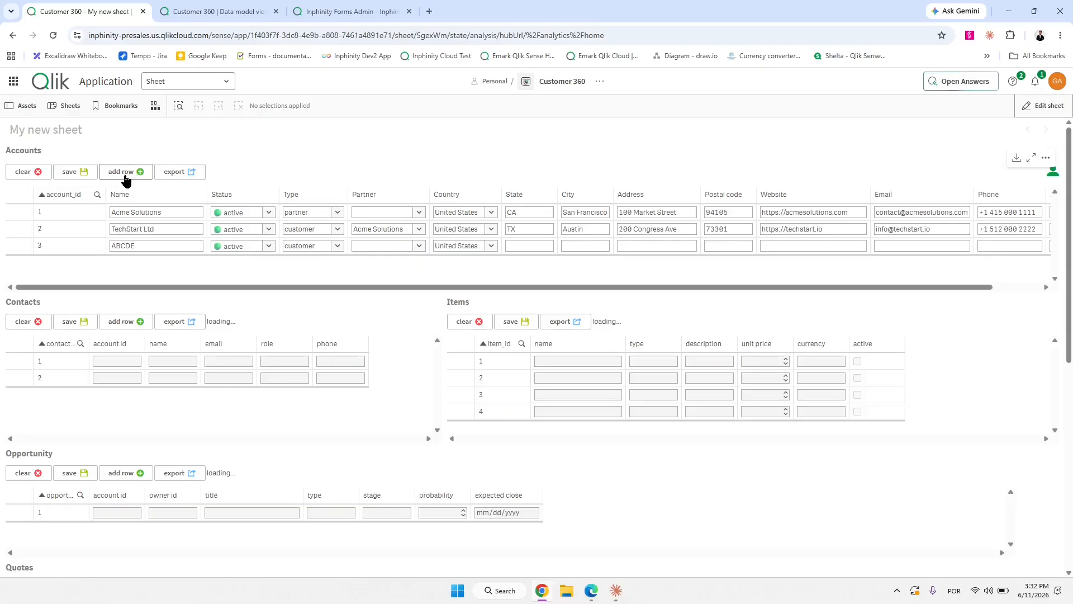
Edit the sheet, select the Accounts form, and test adding a blank row that is cleared again.
{"action": "left_click", "coordinate": [1043, 105]}
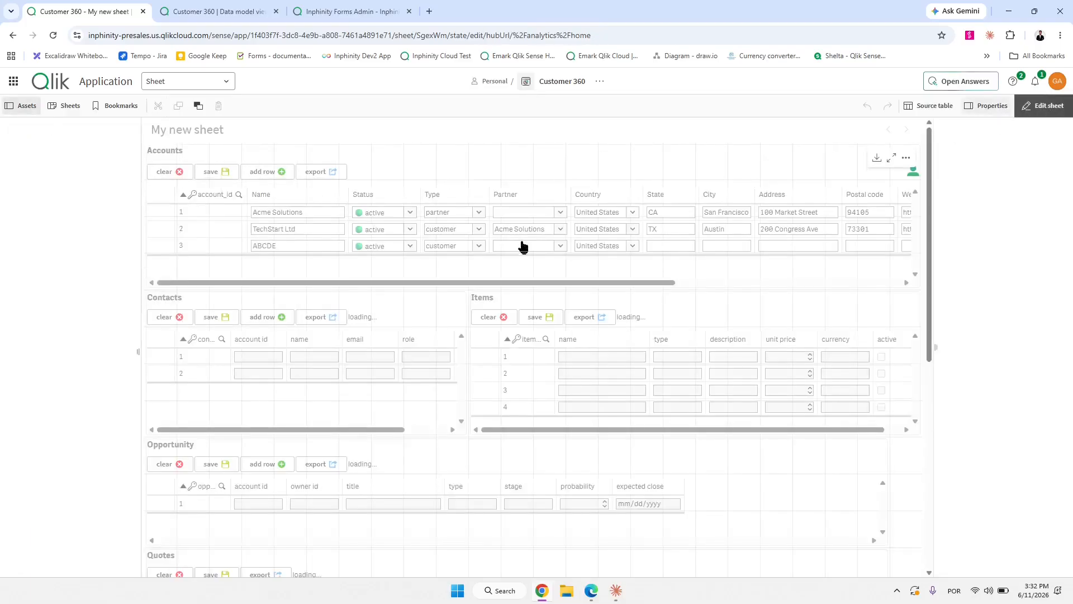
{"action": "left_click", "coordinate": [525, 261]}
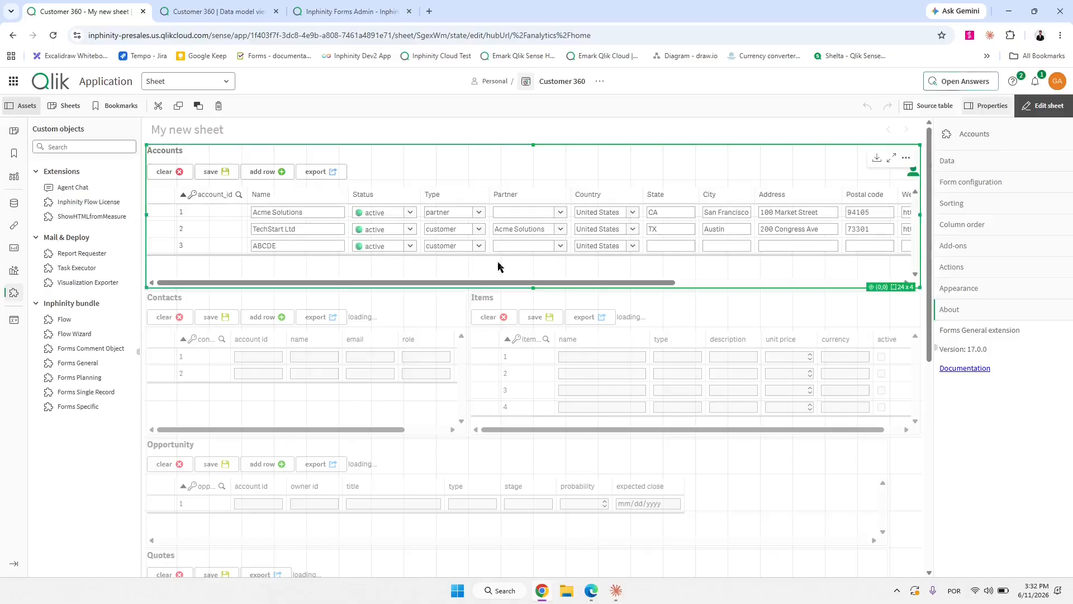
{"action": "left_click", "coordinate": [281, 175]}
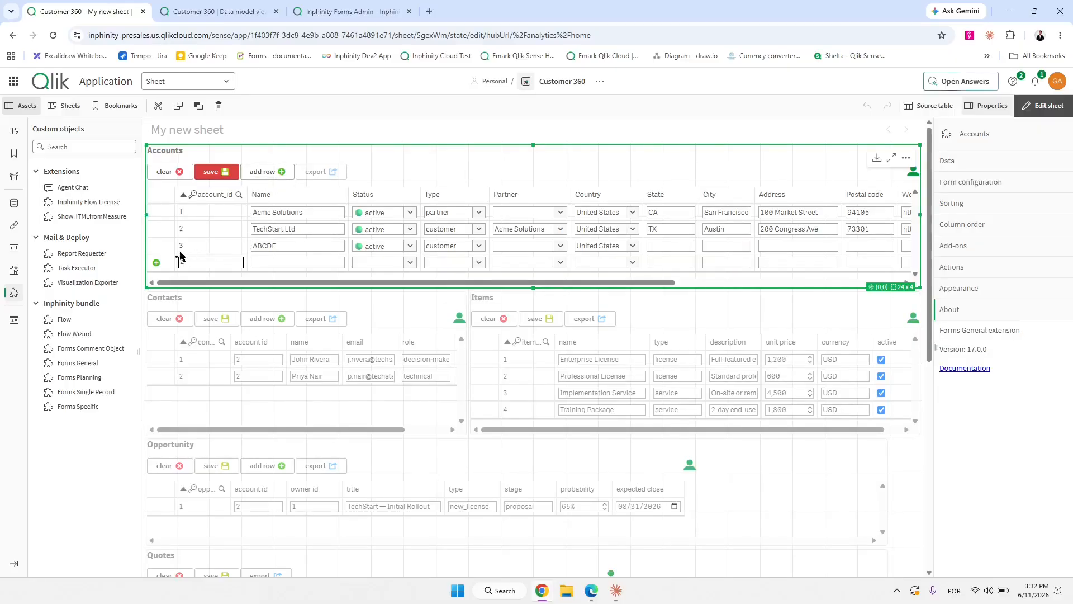
{"action": "left_click", "coordinate": [179, 173]}
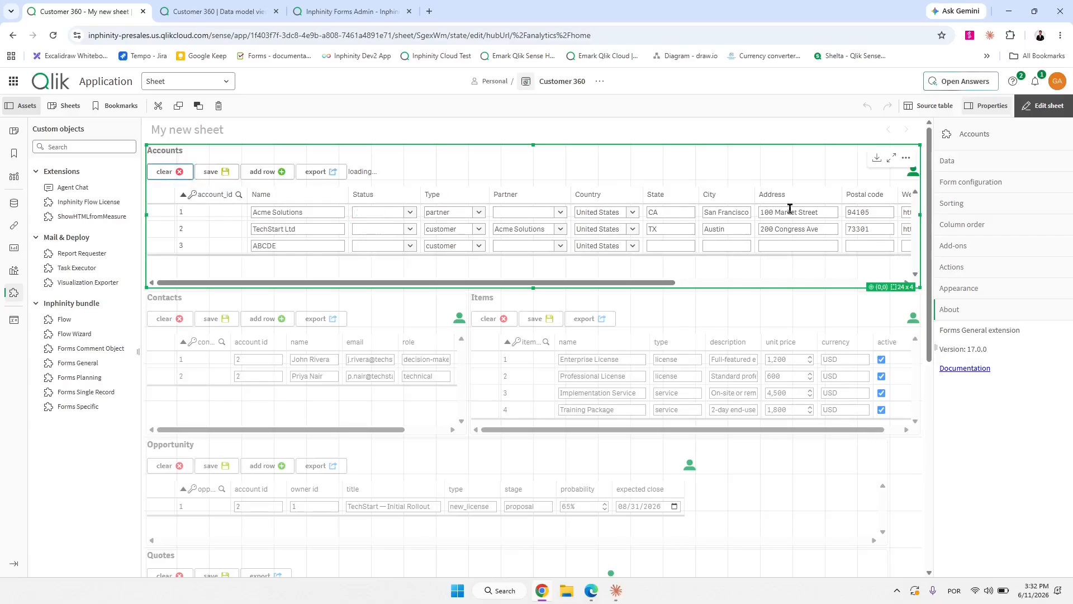
Enable Autogenerate key for new rows on the Accounts form, and test it with a new row that is cleared again.
{"action": "left_click", "coordinate": [973, 186]}
{"action": "left_click", "coordinate": [984, 268]}
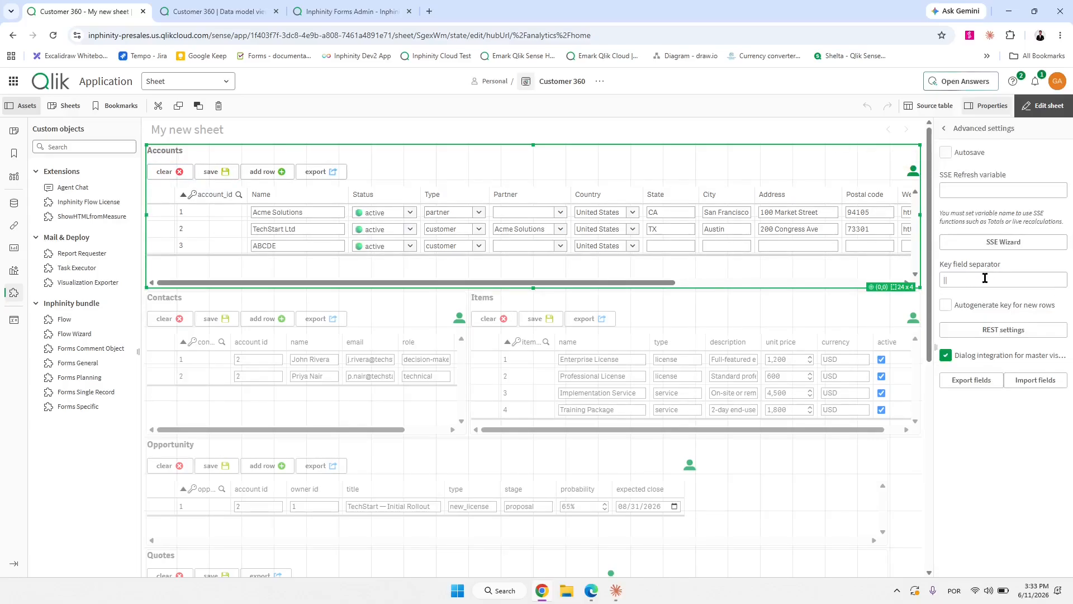
{"action": "left_click", "coordinate": [961, 309]}
{"action": "left_click", "coordinate": [276, 177]}
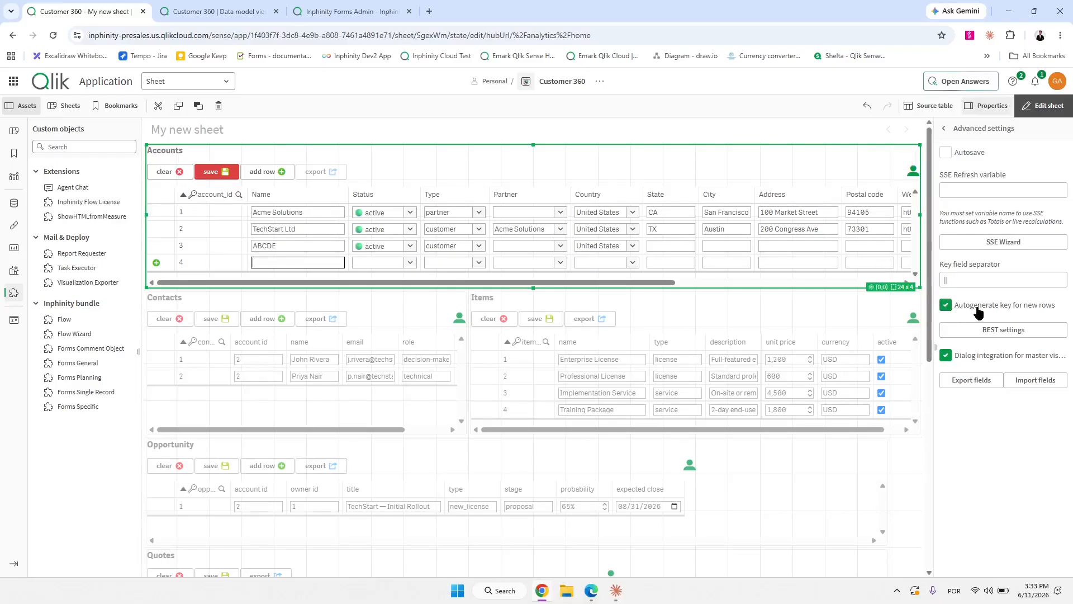
{"action": "left_click", "coordinate": [179, 174]}
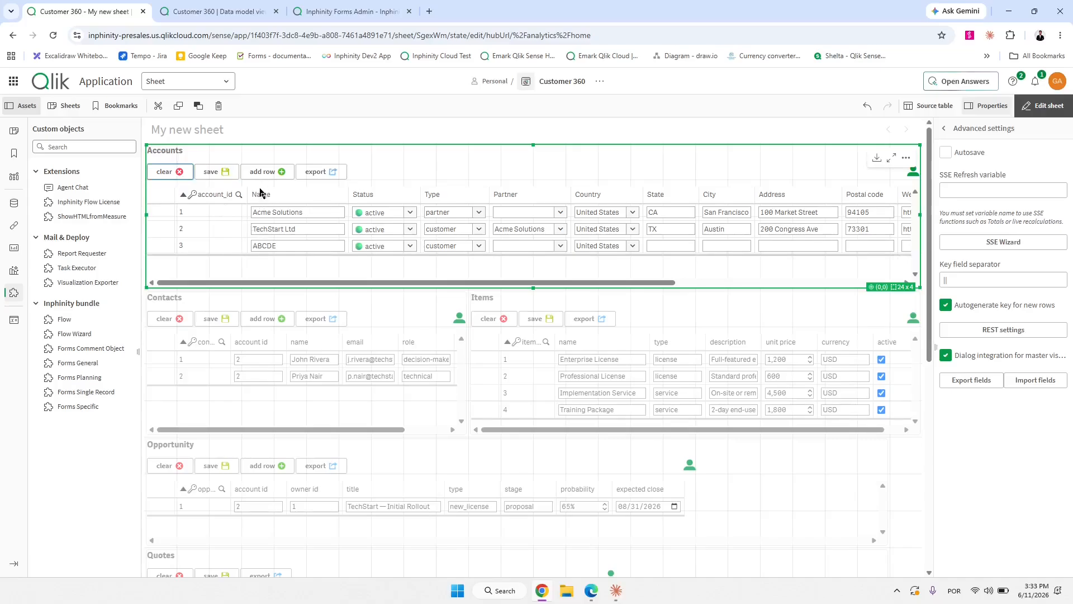
View the Status choices offered for Acme Solutions in the Accounts form without changing the value.
{"action": "left_click_drag", "start_coordinate": [302, 286], "coordinate": [239, 283]}
{"action": "left_click", "coordinate": [399, 261]}
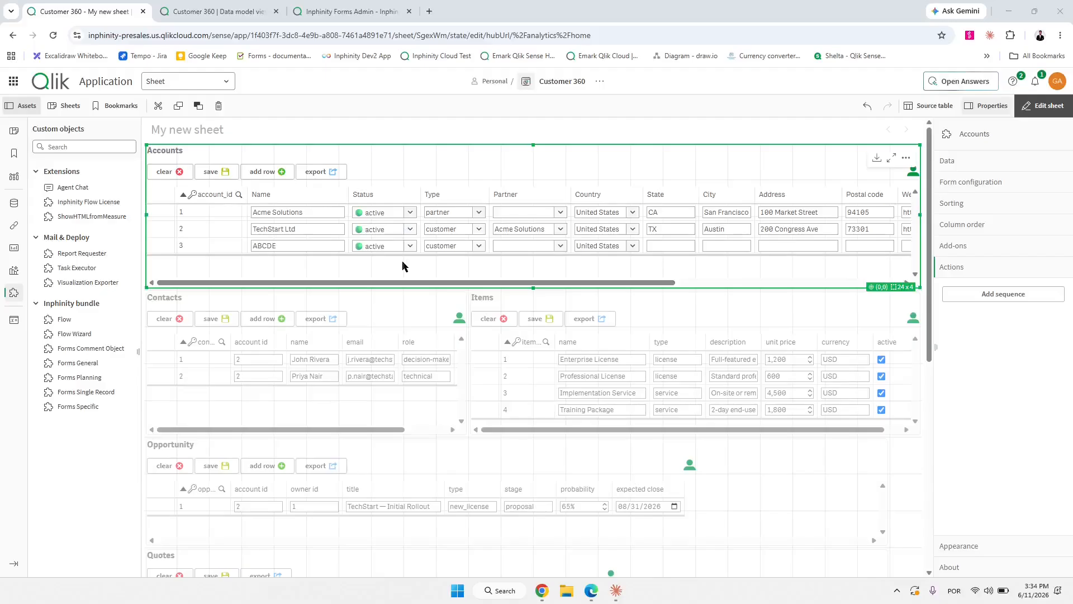
{"action": "left_click", "coordinate": [410, 213]}
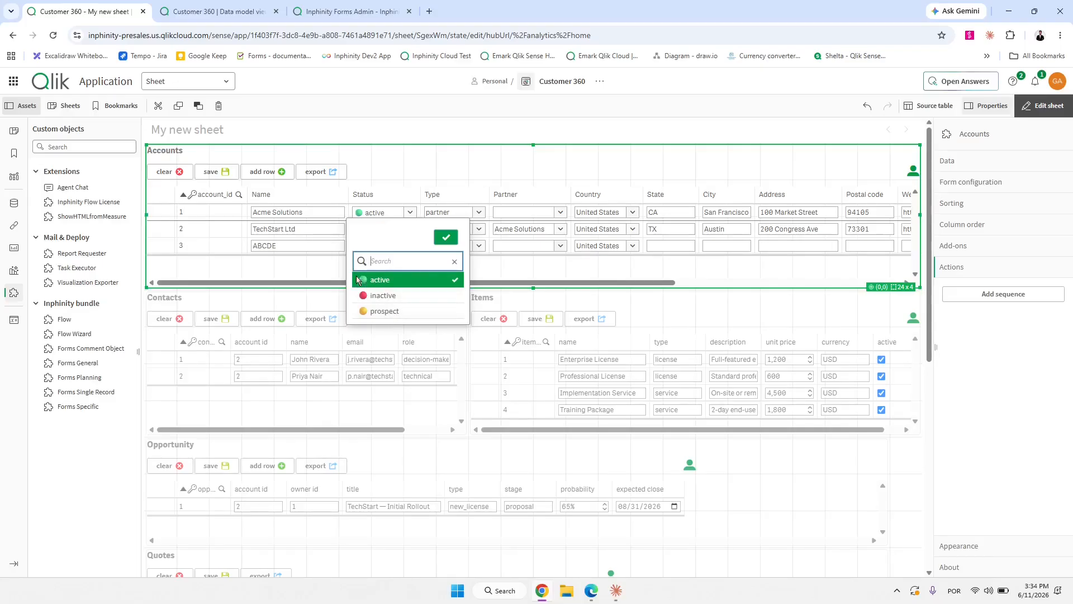
{"action": "left_click", "coordinate": [411, 212]}
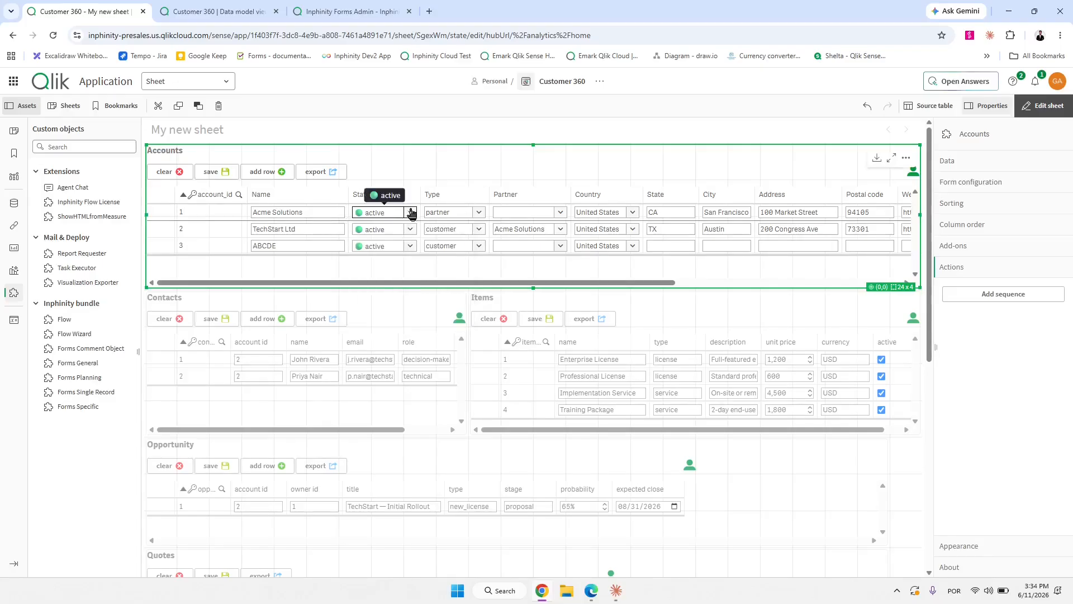
Examine the custom options expression of the Accounts form's Status field, and leave the expression editor without changes.
{"action": "left_click", "coordinate": [999, 184]}
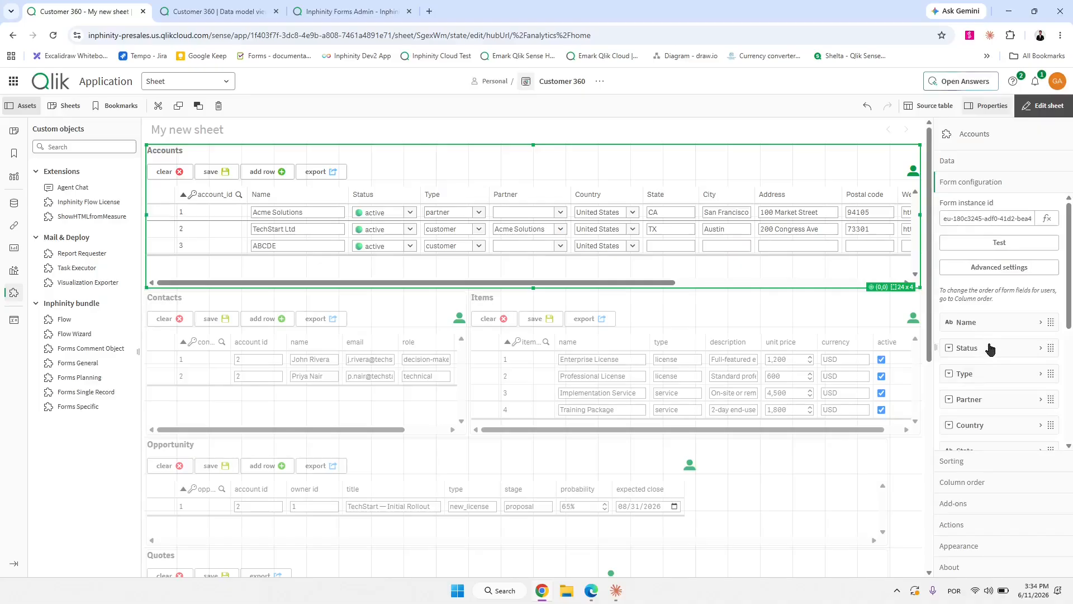
{"action": "left_click", "coordinate": [986, 348]}
{"action": "left_click", "coordinate": [999, 371]}
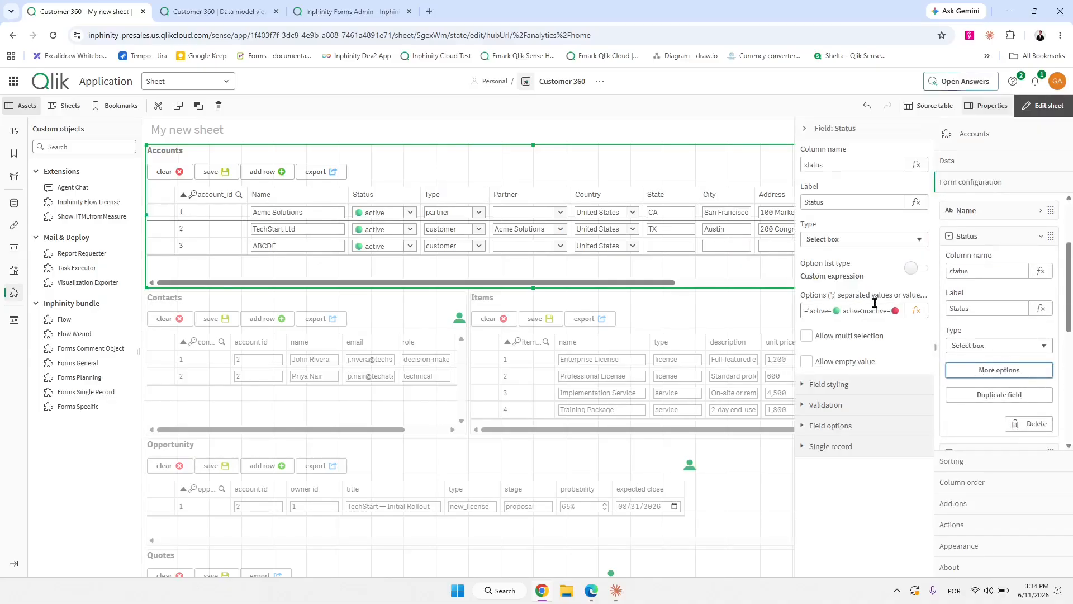
{"action": "left_click", "coordinate": [916, 313]}
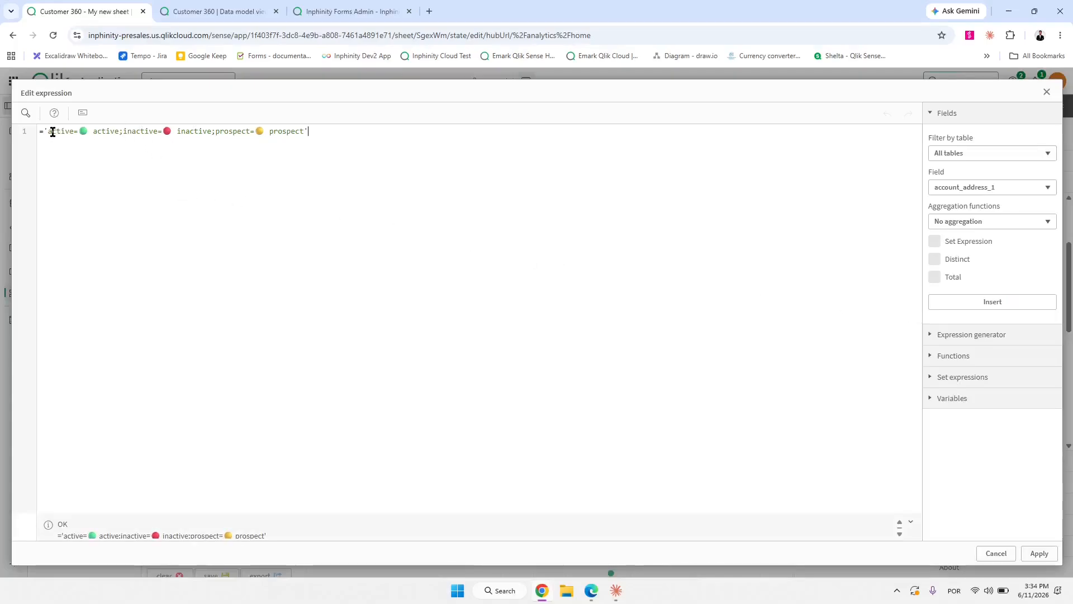
{"action": "left_click_drag", "start_coordinate": [49, 132], "coordinate": [67, 134]}
{"action": "left_click", "coordinate": [79, 133]}
{"action": "mouse_move", "coordinate": [79, 133]}
{"action": "left_mouse_down"}
{"action": "mouse_move", "coordinate": [118, 133]}
{"action": "mouse_move", "coordinate": [82, 132]}
{"action": "left_mouse_up"}
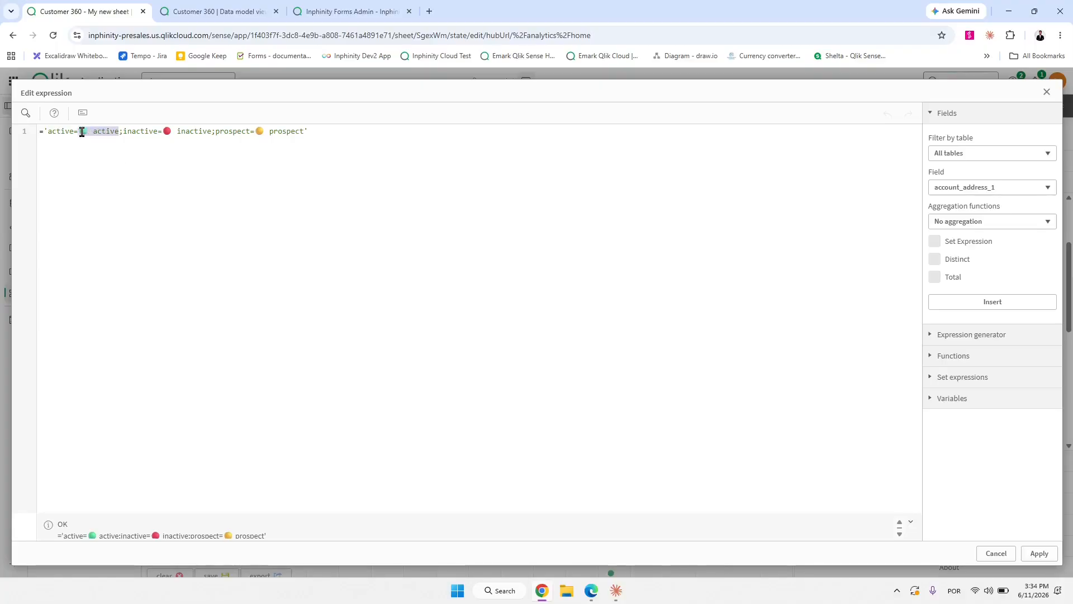
{"action": "double_click", "coordinate": [126, 132]}
{"action": "left_click", "coordinate": [992, 554]}
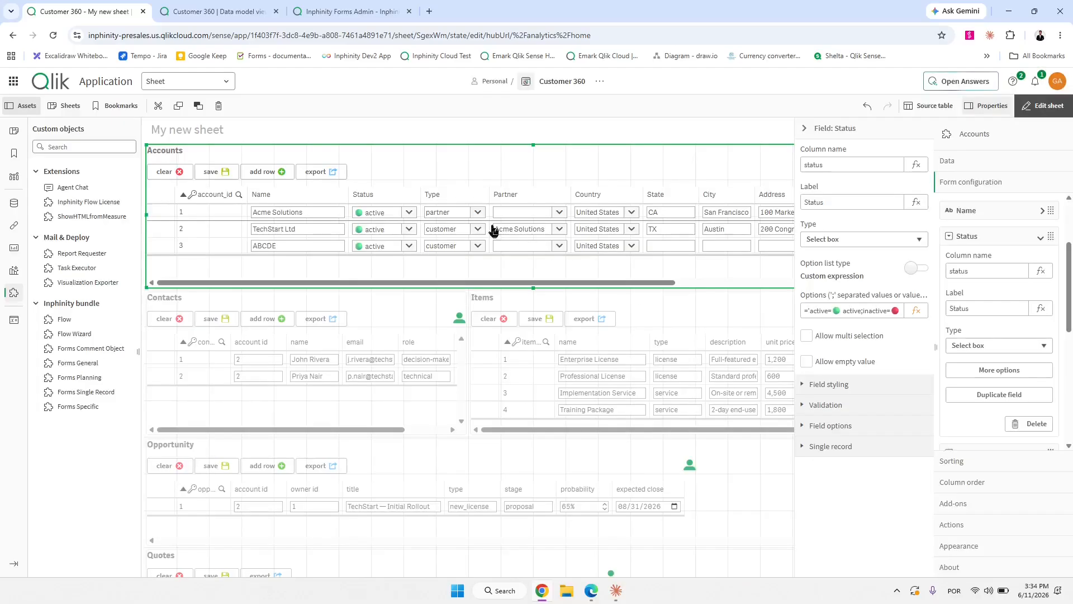
Browse the Country choices in the Accounts form and examine the Country field's custom options expression.
{"action": "left_click", "coordinate": [633, 215]}
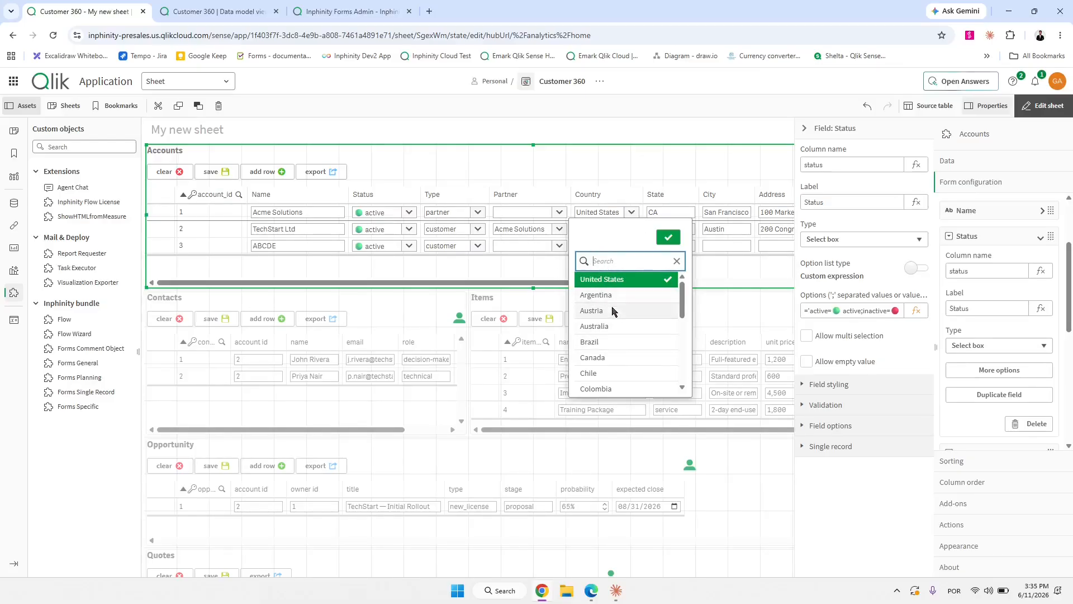
{"action": "scroll", "coordinate": [615, 313], "scroll_direction": "down", "scroll_amount": 5}
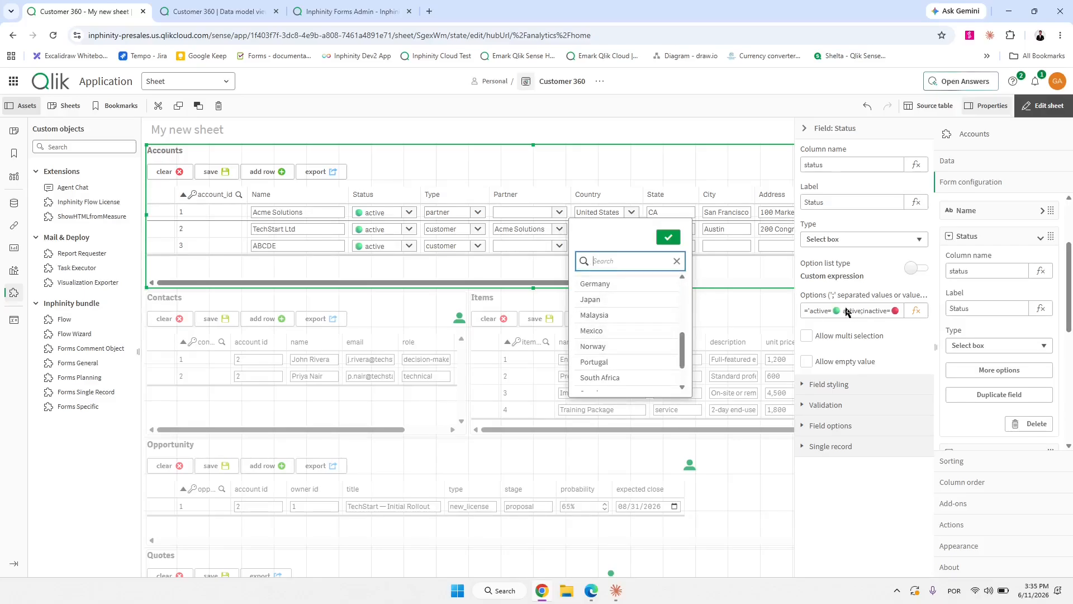
{"action": "left_click", "coordinate": [1000, 236]}
{"action": "left_click", "coordinate": [1000, 236]}
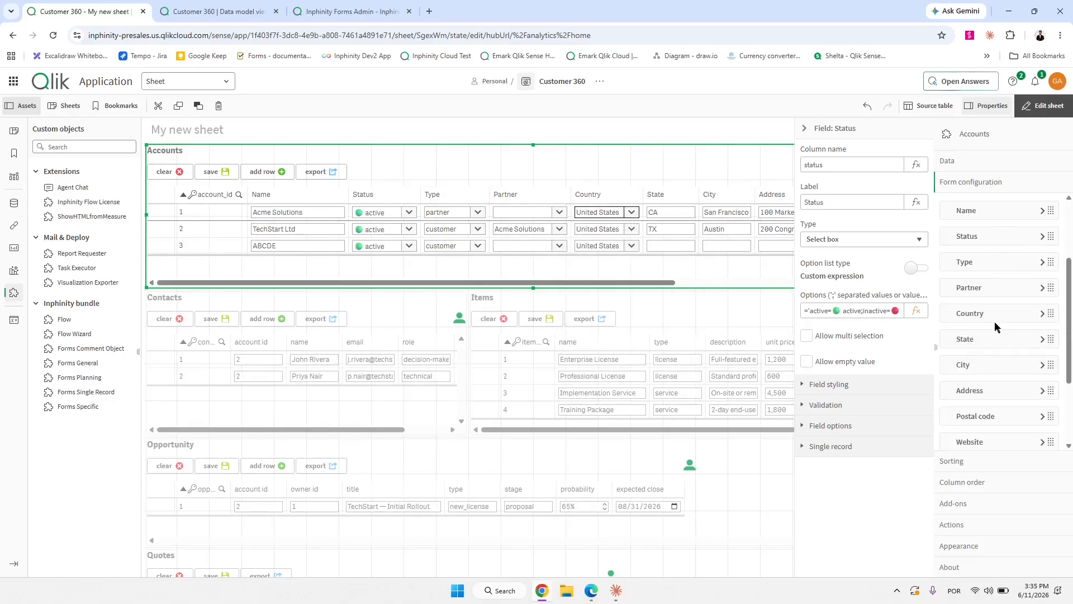
{"action": "left_click", "coordinate": [991, 314]}
{"action": "left_click", "coordinate": [999, 446]}
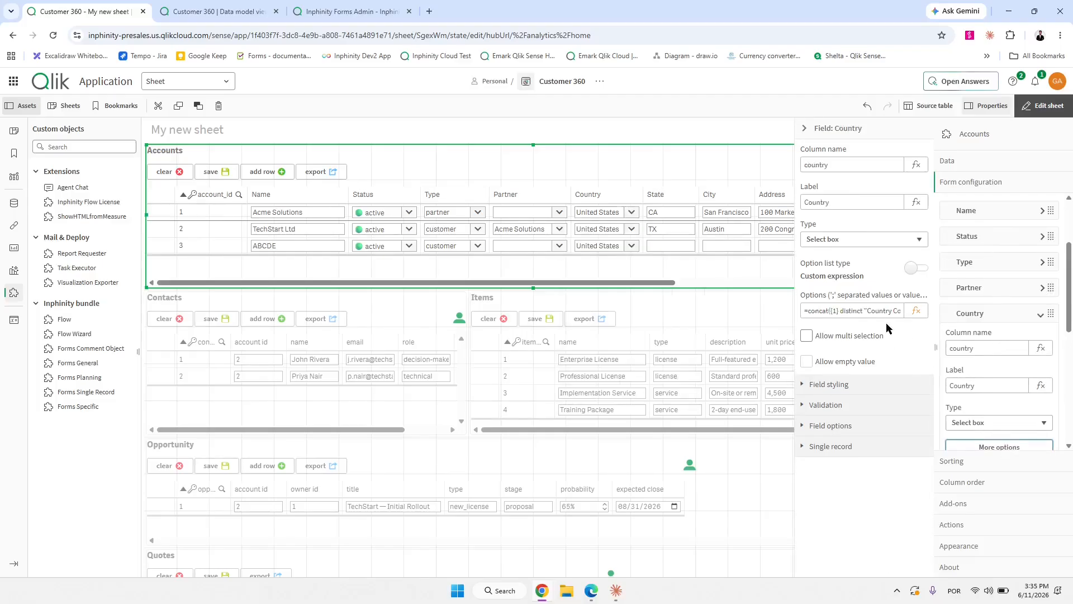
{"action": "left_click", "coordinate": [916, 310]}
{"action": "left_click_drag", "start_coordinate": [129, 131], "coordinate": [252, 132]}
{"action": "left_click", "coordinate": [251, 131]}
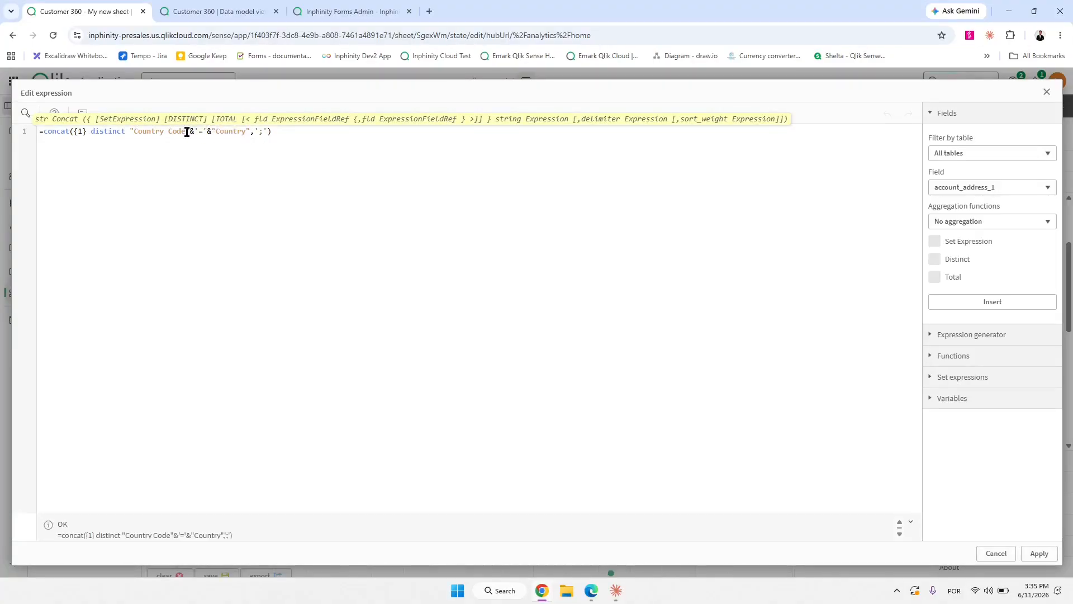
{"action": "left_click_drag", "start_coordinate": [187, 132], "coordinate": [141, 133]}
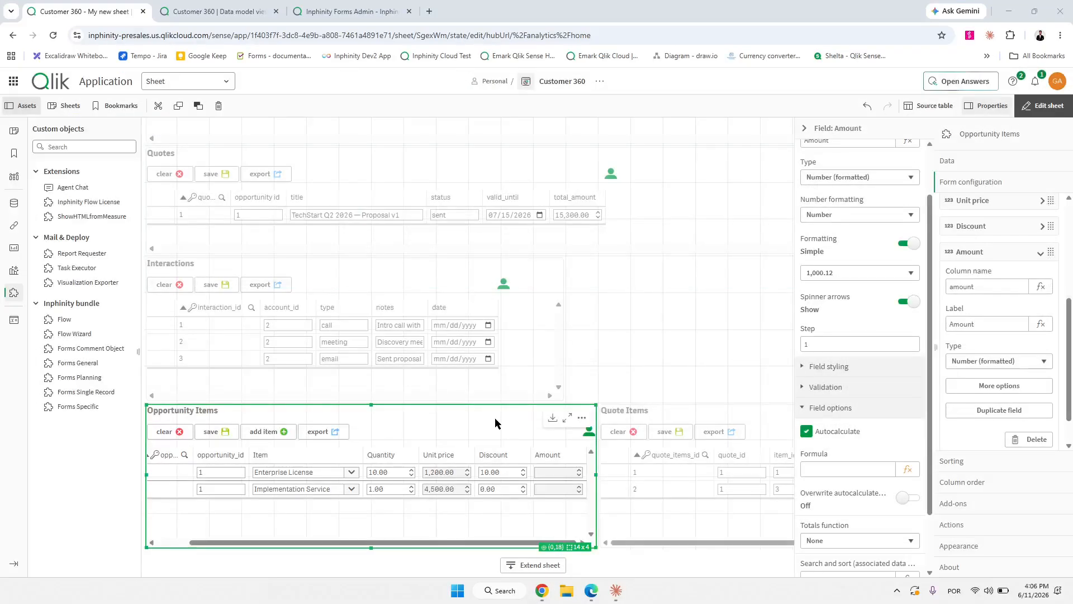
Look over the Accounts, Opportunity and Items forms on the sheet to compare how their records relate.
{"action": "scroll", "coordinate": [664, 369], "scroll_direction": "up", "scroll_amount": 7}
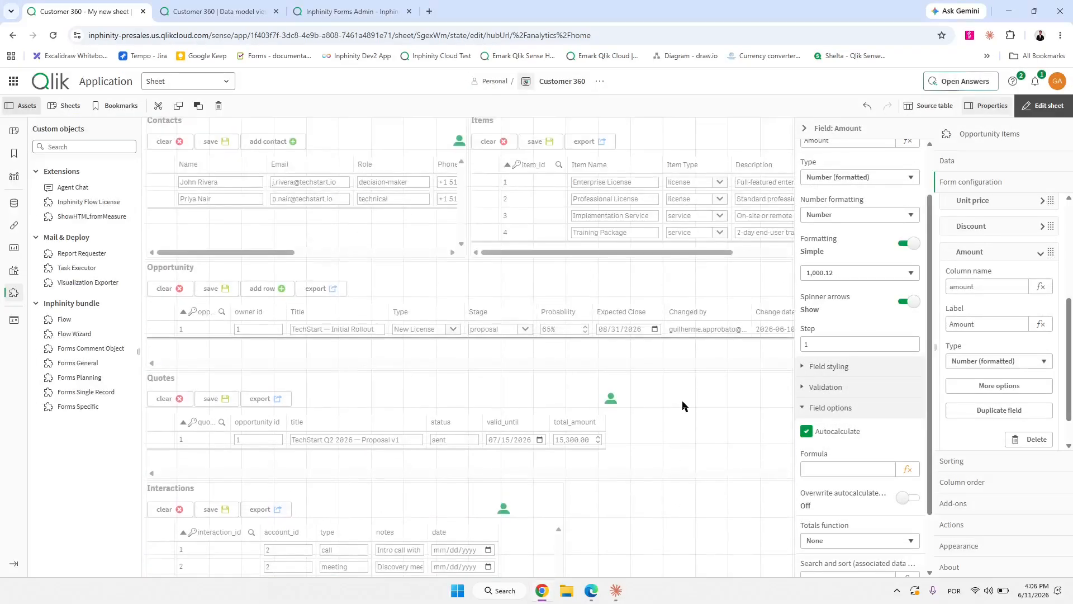
{"action": "left_click", "coordinate": [515, 255]}
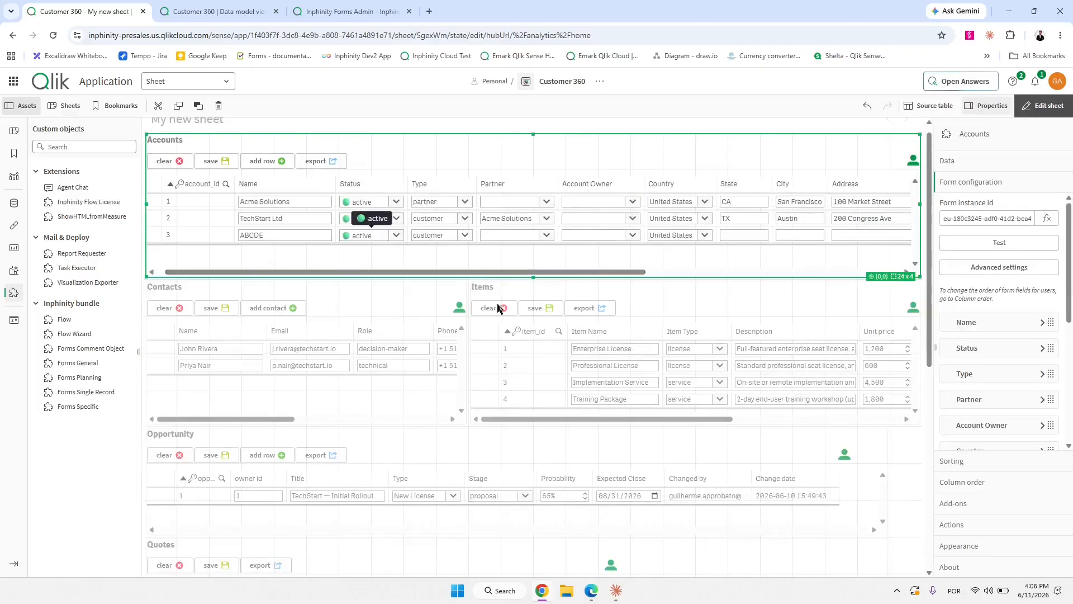
{"action": "scroll", "coordinate": [450, 398], "scroll_direction": "down", "scroll_amount": 2}
{"action": "scroll", "coordinate": [363, 414], "scroll_direction": "up", "scroll_amount": 1}
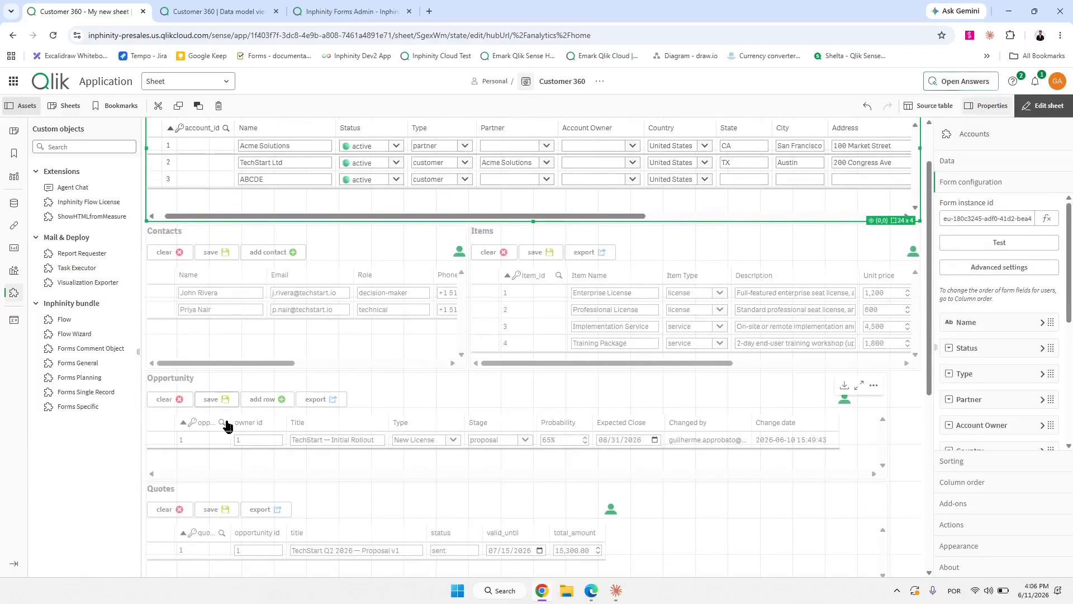
{"action": "left_click", "coordinate": [547, 426]}
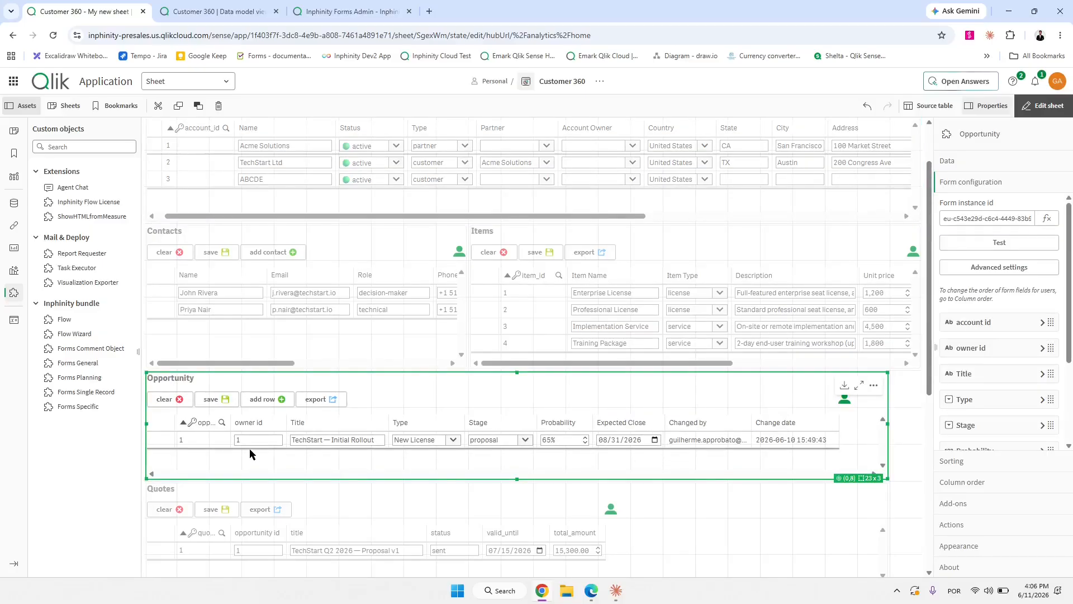
{"action": "left_click", "coordinate": [630, 283]}
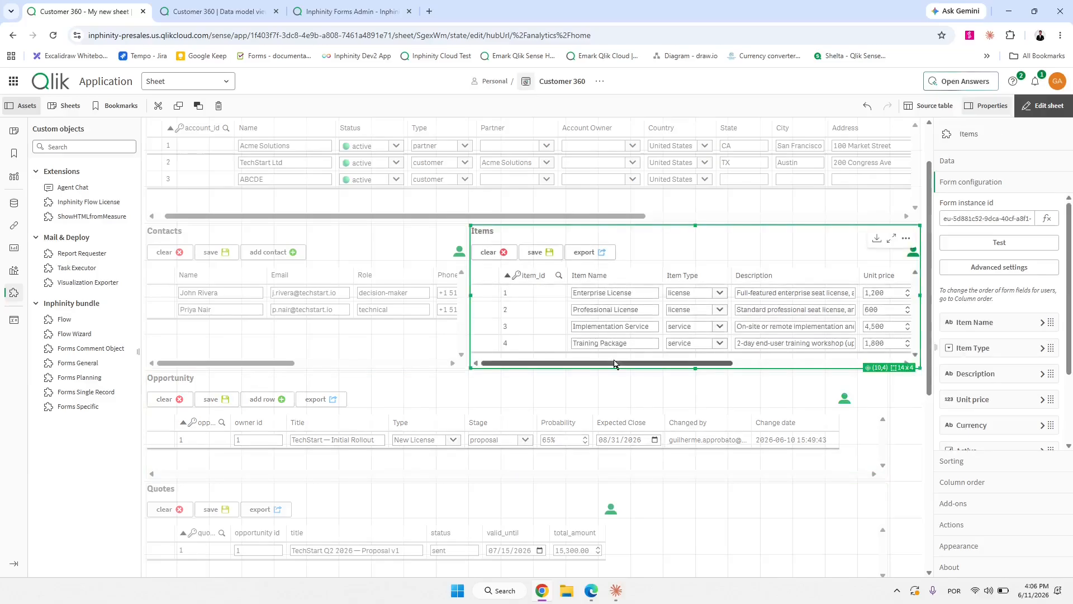
{"action": "mouse_move", "coordinate": [619, 367]}
{"action": "left_mouse_down"}
{"action": "mouse_move", "coordinate": [665, 366]}
{"action": "mouse_move", "coordinate": [716, 336]}
{"action": "mouse_move", "coordinate": [681, 367]}
{"action": "mouse_move", "coordinate": [631, 367]}
{"action": "left_mouse_up"}
{"action": "scroll", "coordinate": [511, 365], "scroll_direction": "down", "scroll_amount": 6}
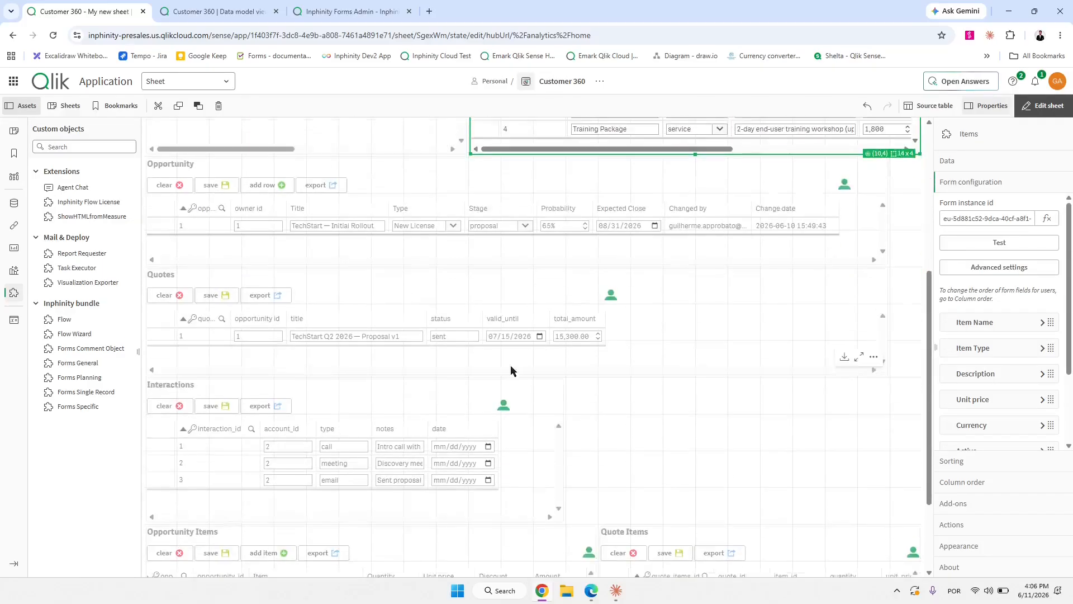
View the Item choices offered for the first row of the Opportunity Items form without changing the value.
{"action": "left_click", "coordinate": [263, 434]}
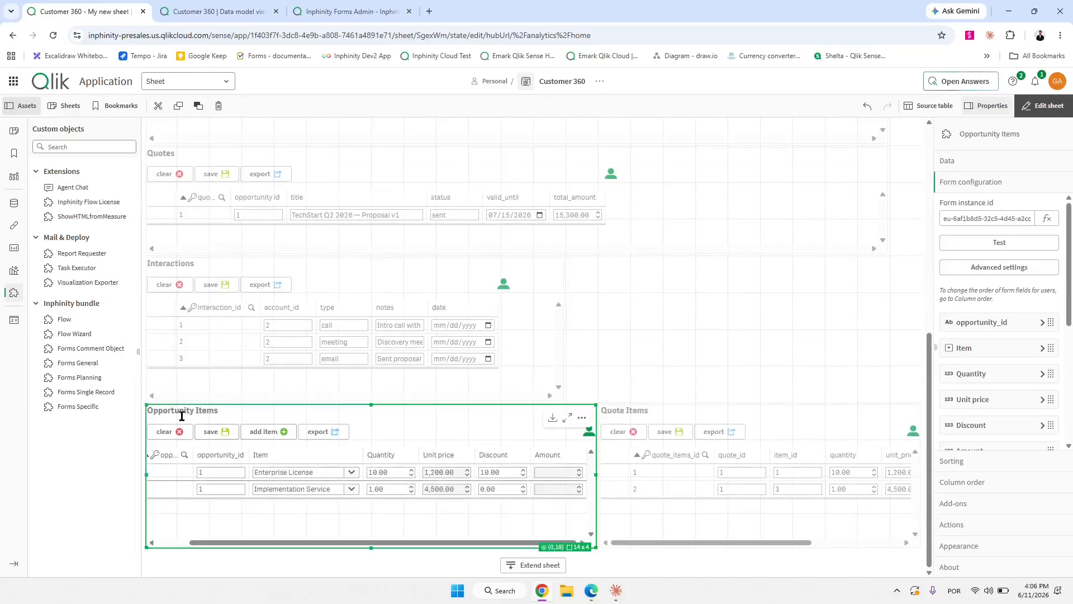
{"action": "left_click_drag", "start_coordinate": [275, 543], "coordinate": [232, 527]}
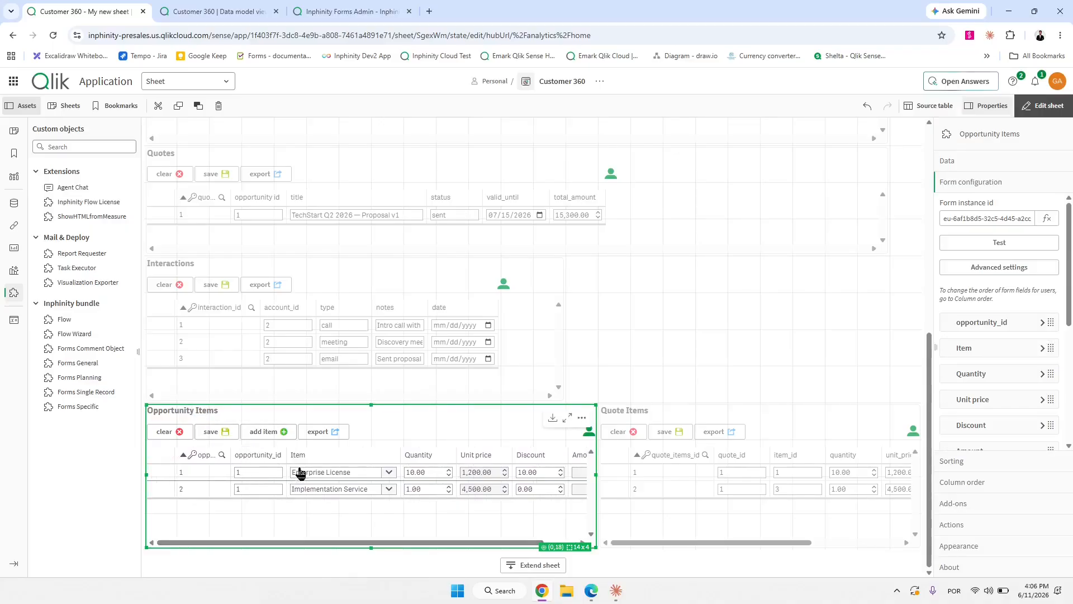
{"action": "left_click", "coordinate": [389, 474]}
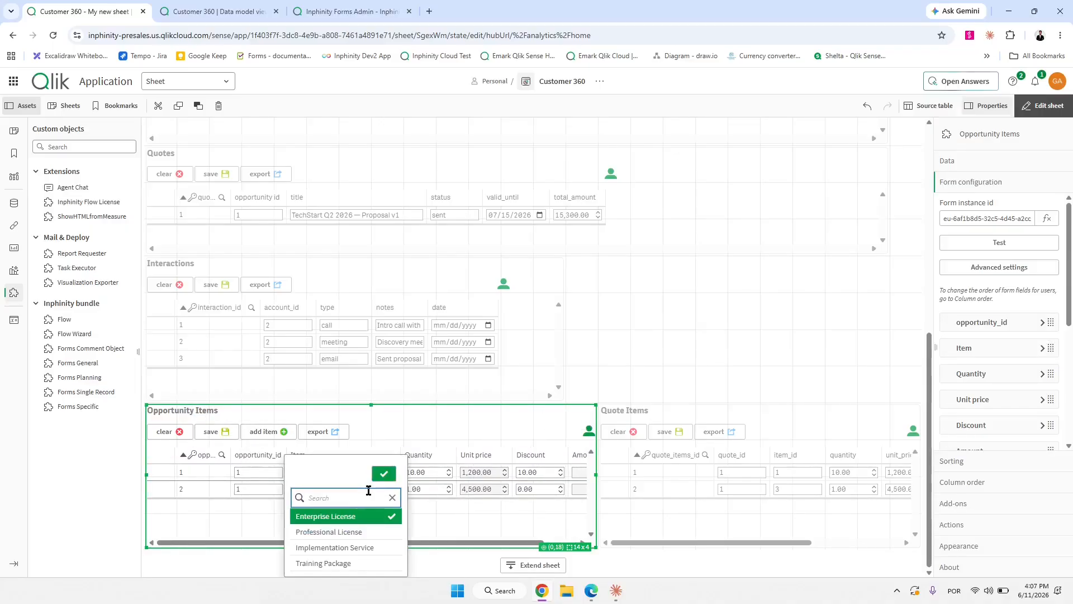
{"action": "left_click", "coordinate": [456, 446]}
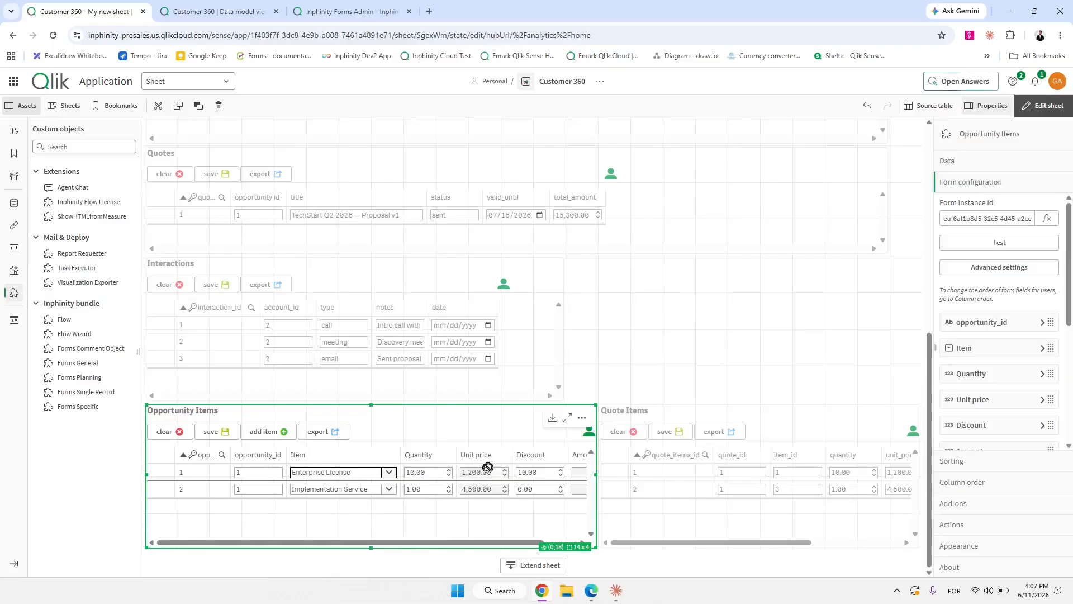
Compare the unit prices in the Items form with the Unit price and Amount columns of Opportunity Items.
{"action": "scroll", "coordinate": [769, 370], "scroll_direction": "up", "scroll_amount": 5}
{"action": "left_click", "coordinate": [728, 247]}
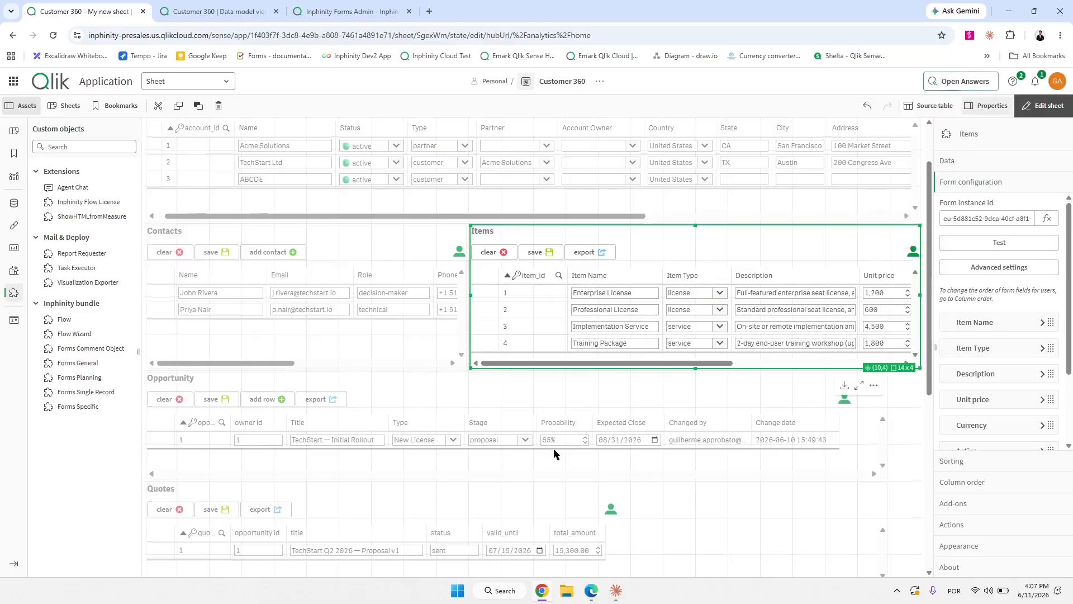
{"action": "scroll", "coordinate": [553, 447], "scroll_direction": "down", "scroll_amount": 5}
{"action": "left_click", "coordinate": [526, 546]}
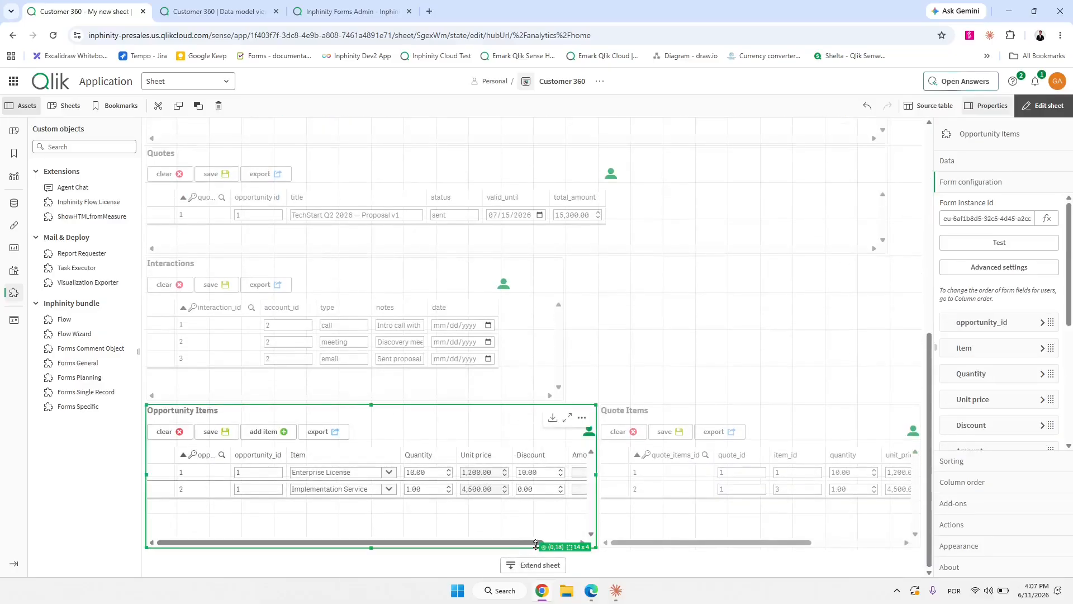
{"action": "left_click_drag", "start_coordinate": [535, 545], "coordinate": [563, 485]}
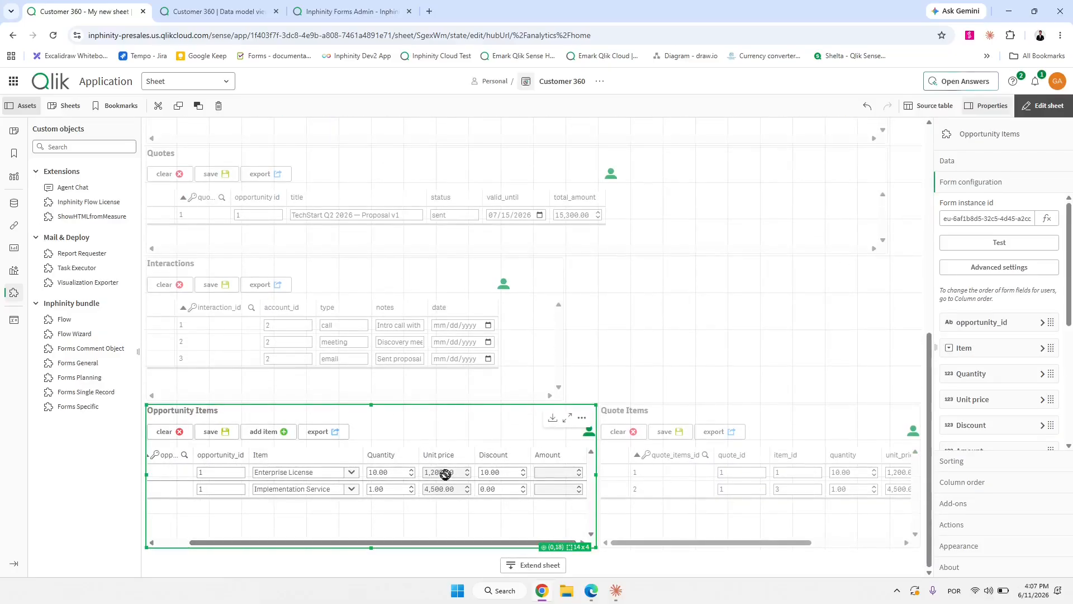
{"action": "left_click_drag", "start_coordinate": [473, 542], "coordinate": [414, 543]}
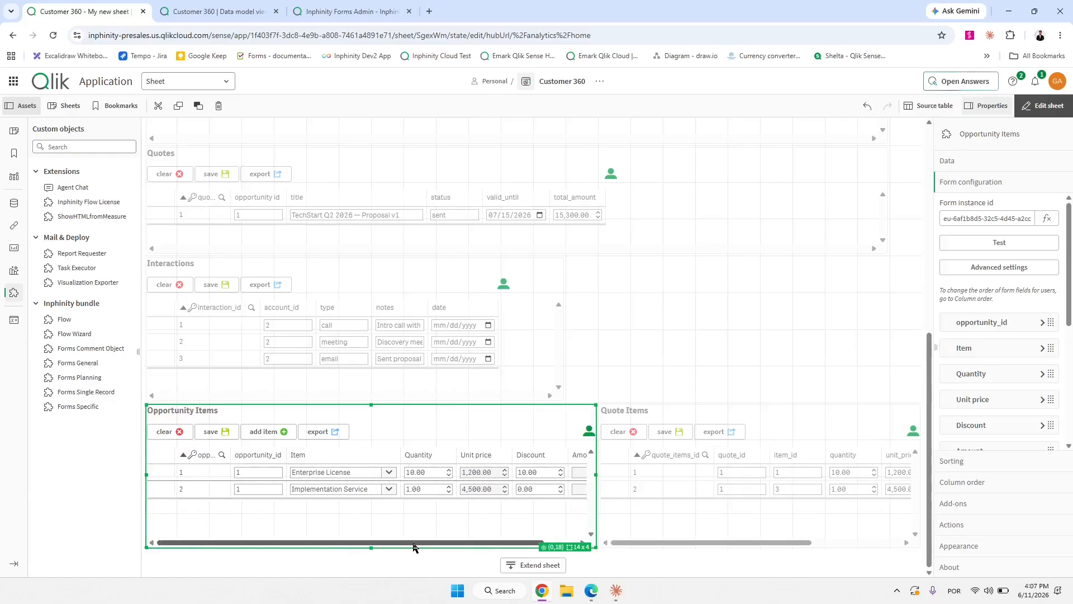
Open the Autocalculate formula of the Opportunity Items form's Unit price field in the expression editor.
{"action": "scroll", "coordinate": [1018, 354], "scroll_direction": "down", "scroll_amount": 3}
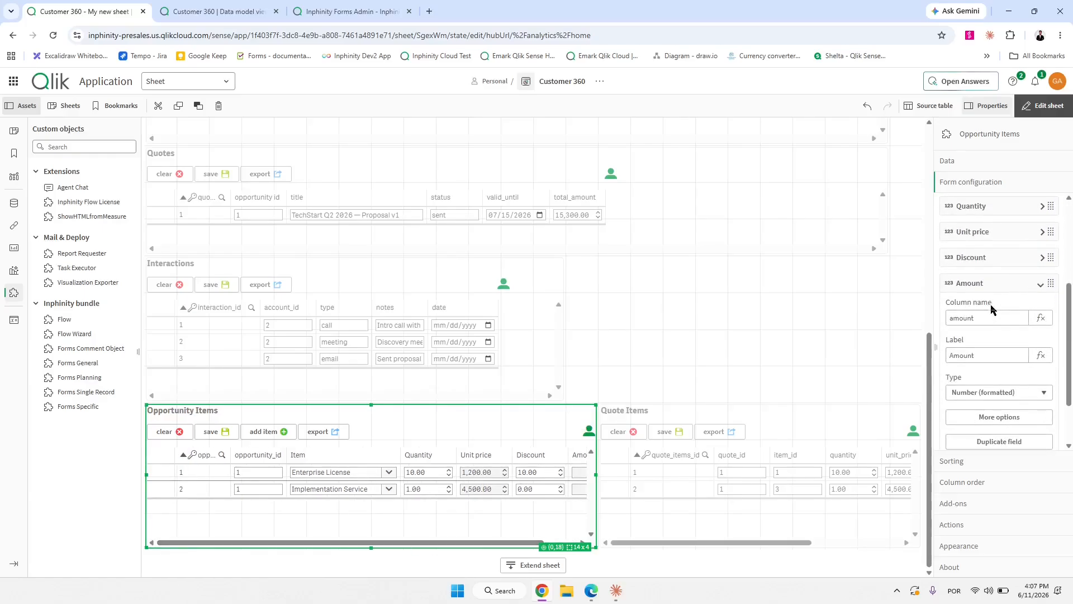
{"action": "left_click", "coordinate": [991, 284]}
{"action": "left_click", "coordinate": [986, 358]}
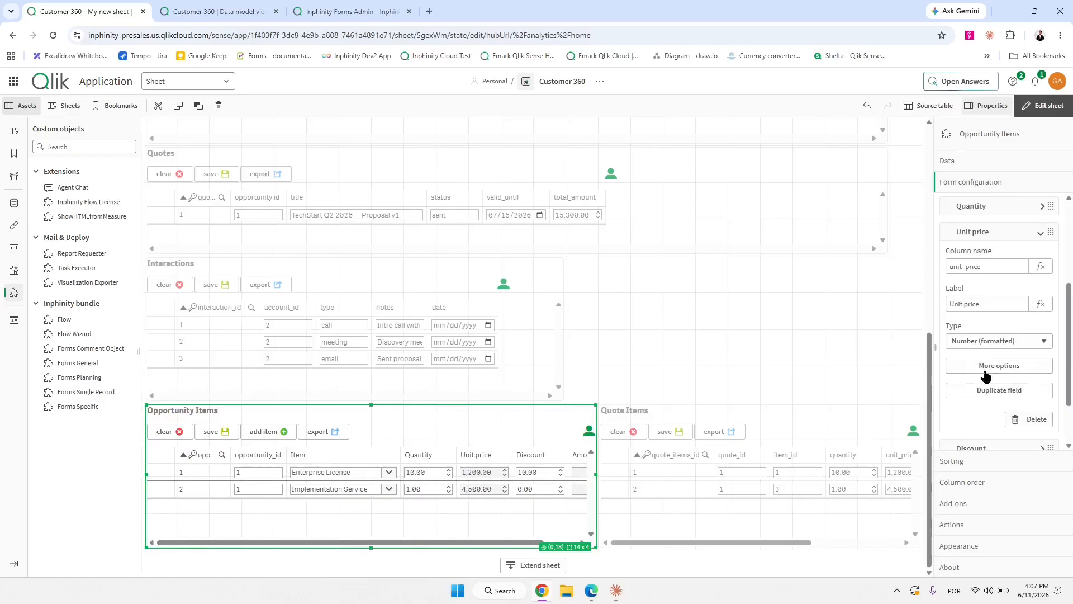
{"action": "left_click", "coordinate": [986, 366]}
{"action": "scroll", "coordinate": [838, 392], "scroll_direction": "down", "scroll_amount": 2}
{"action": "left_click", "coordinate": [824, 350]}
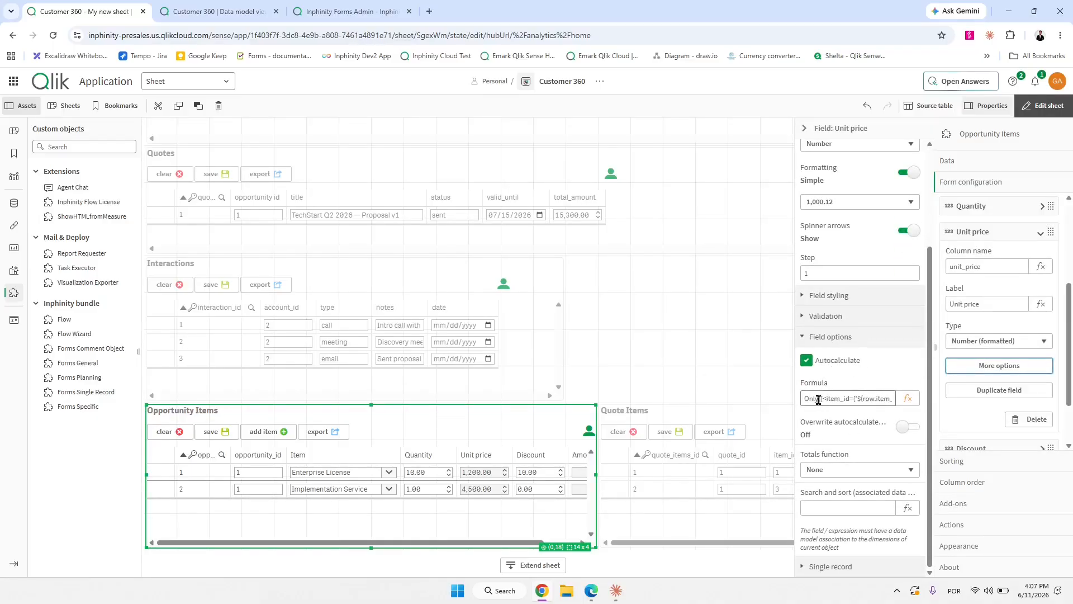
{"action": "left_click", "coordinate": [907, 399]}
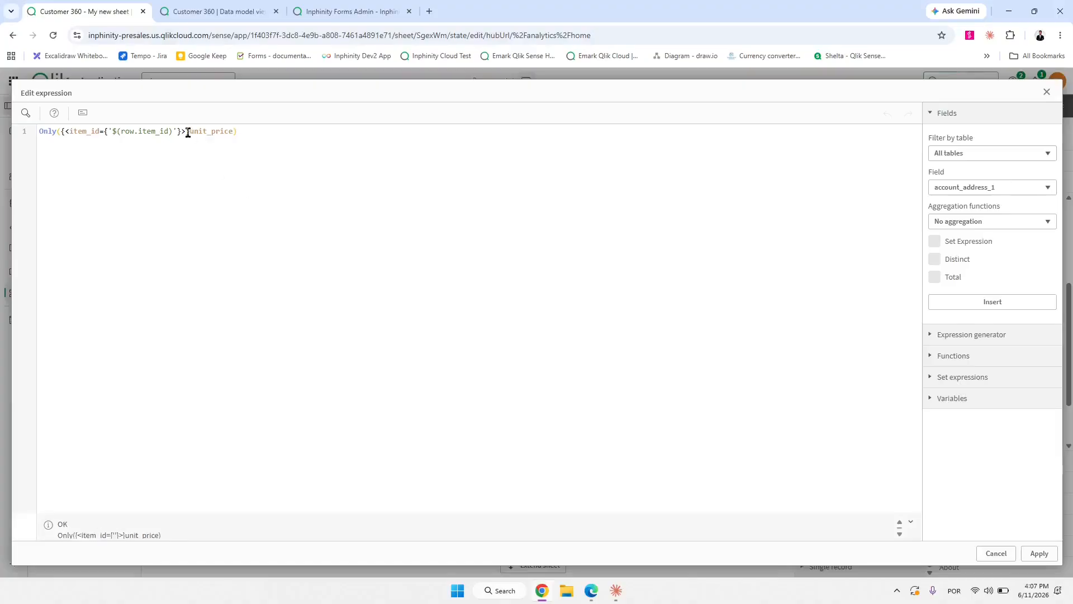
Examine the item_id set expression and its $(row.item_id) reference in the Unit price formula, and close the editor discarding any edits.
{"action": "left_click", "coordinate": [190, 131]}
{"action": "left_click_drag", "start_coordinate": [194, 132], "coordinate": [61, 132]}
{"action": "left_click", "coordinate": [208, 135]}
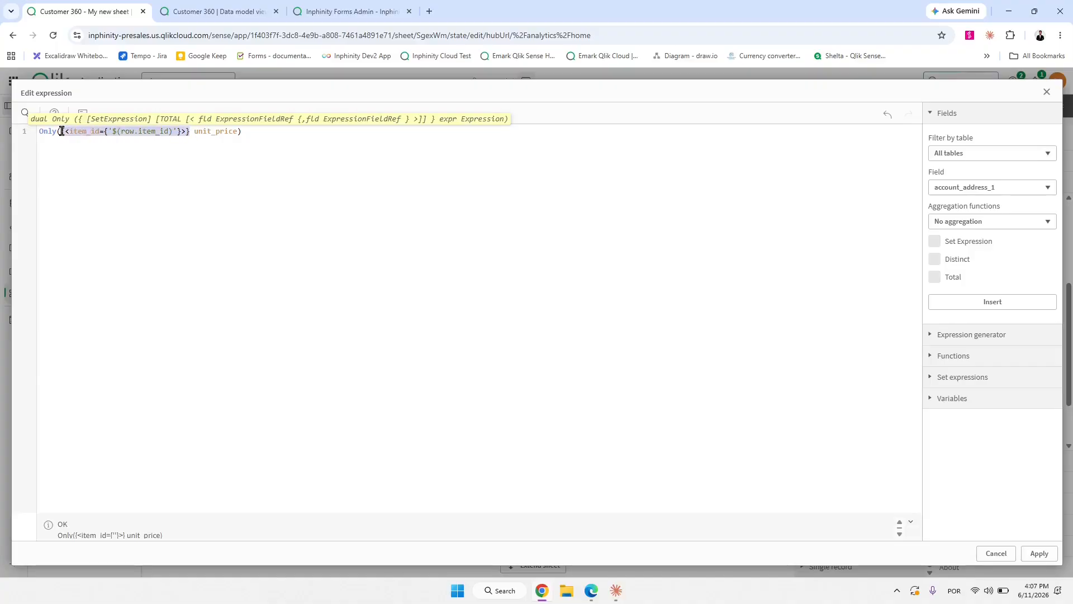
{"action": "left_click", "coordinate": [108, 132]}
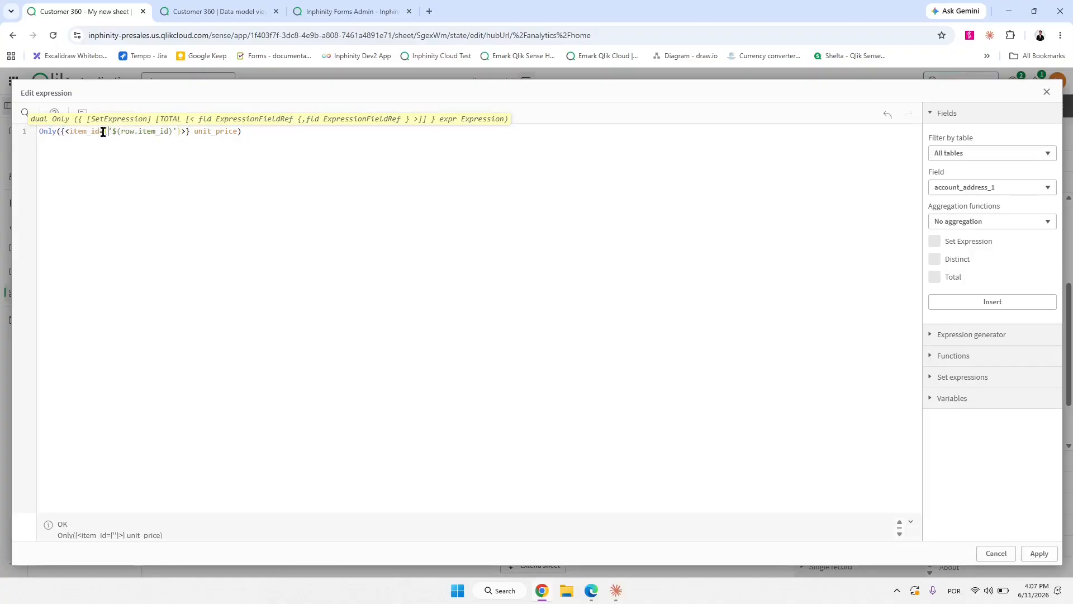
{"action": "left_click_drag", "start_coordinate": [121, 132], "coordinate": [170, 132]}
{"action": "left_click", "coordinate": [173, 132]}
{"action": "type", "text": "'"}
{"action": "left_click", "coordinate": [129, 131]}
{"action": "left_click", "coordinate": [173, 132]}
{"action": "left_click", "coordinate": [996, 553]}
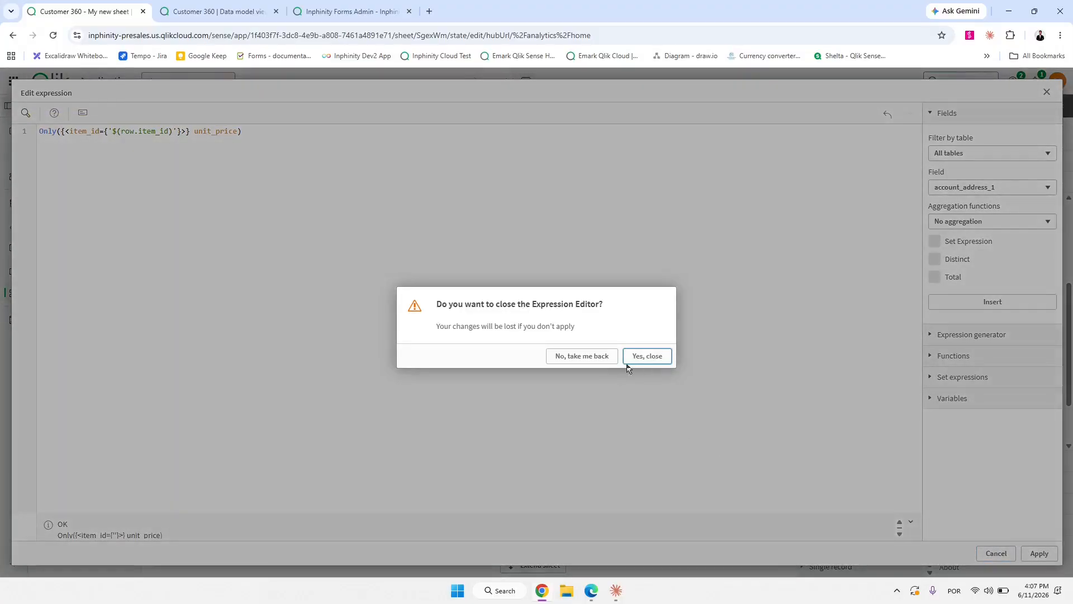
{"action": "left_click", "coordinate": [646, 357]}
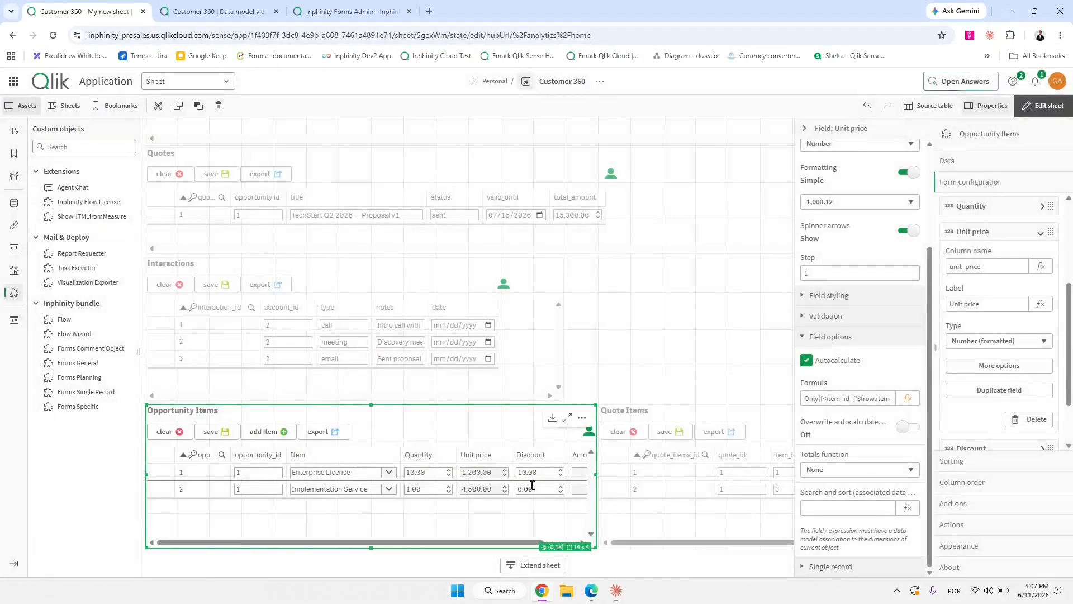
Test the Unit price autocalculation by switching the first opportunity item to Professional License and Implementation Service, and clear the changes.
{"action": "left_click", "coordinate": [389, 473]}
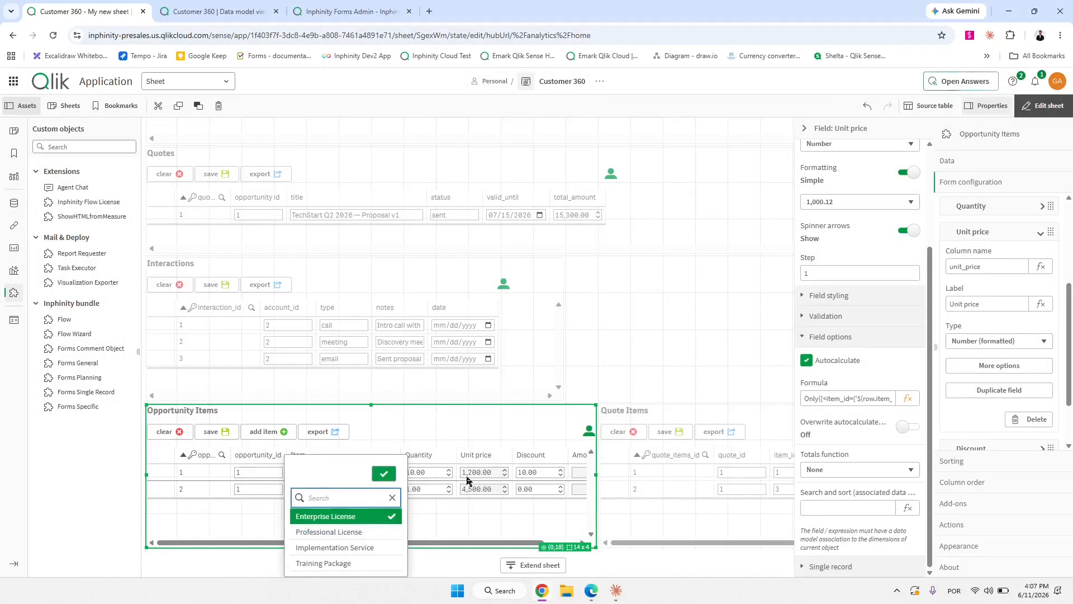
{"action": "left_click", "coordinate": [349, 533]}
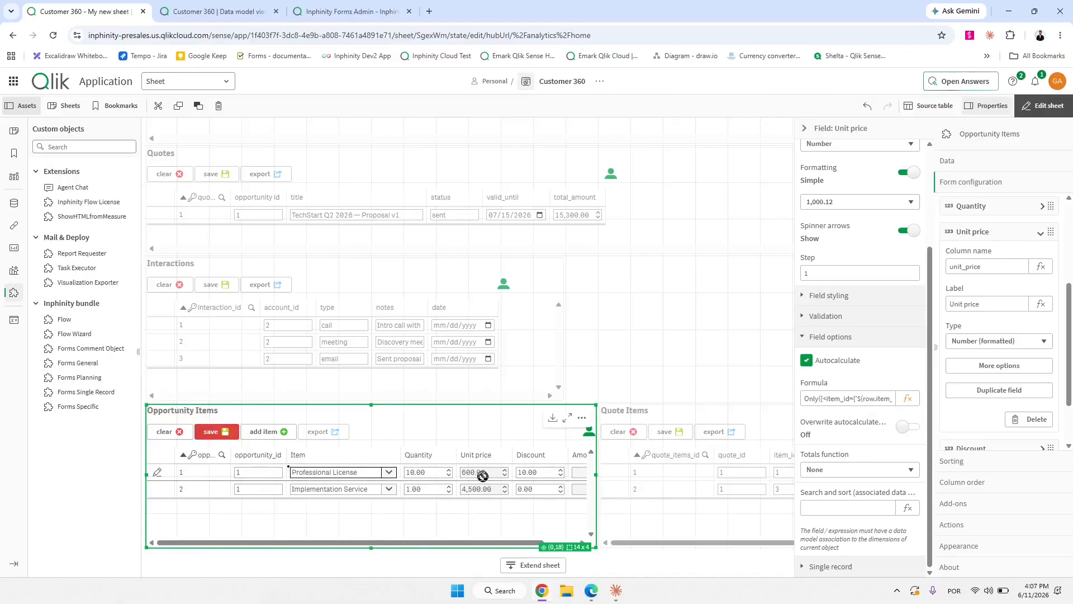
{"action": "left_click", "coordinate": [389, 473]}
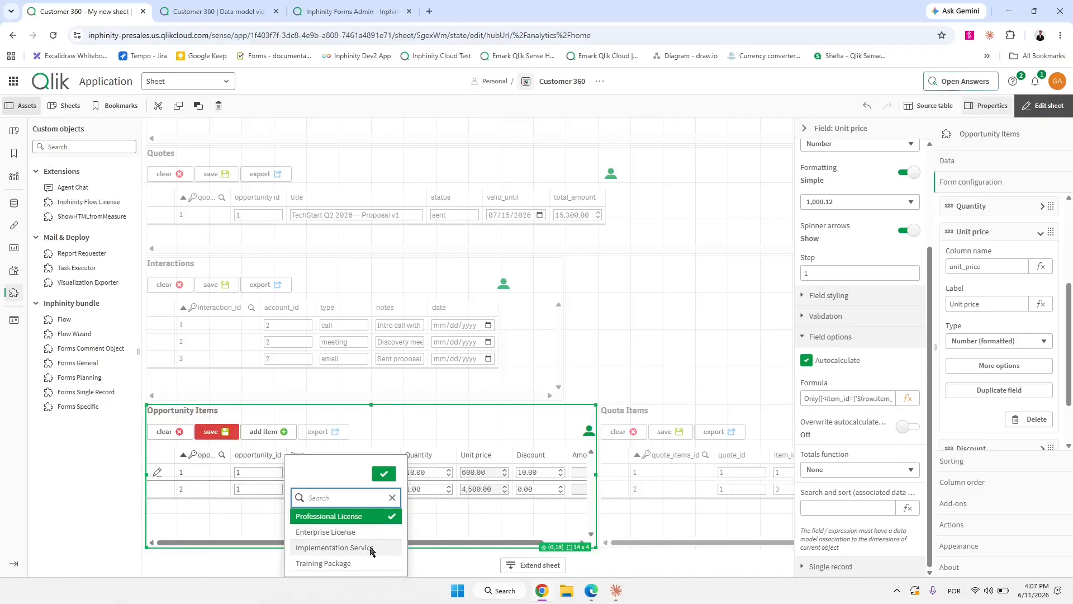
{"action": "left_click", "coordinate": [370, 544]}
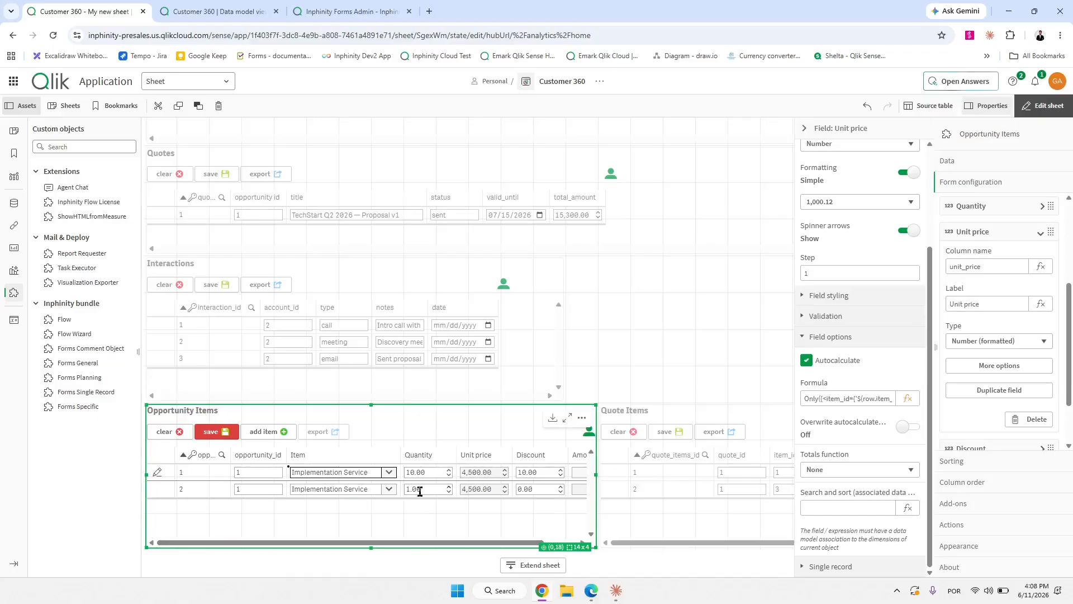
{"action": "left_click", "coordinate": [164, 431]}
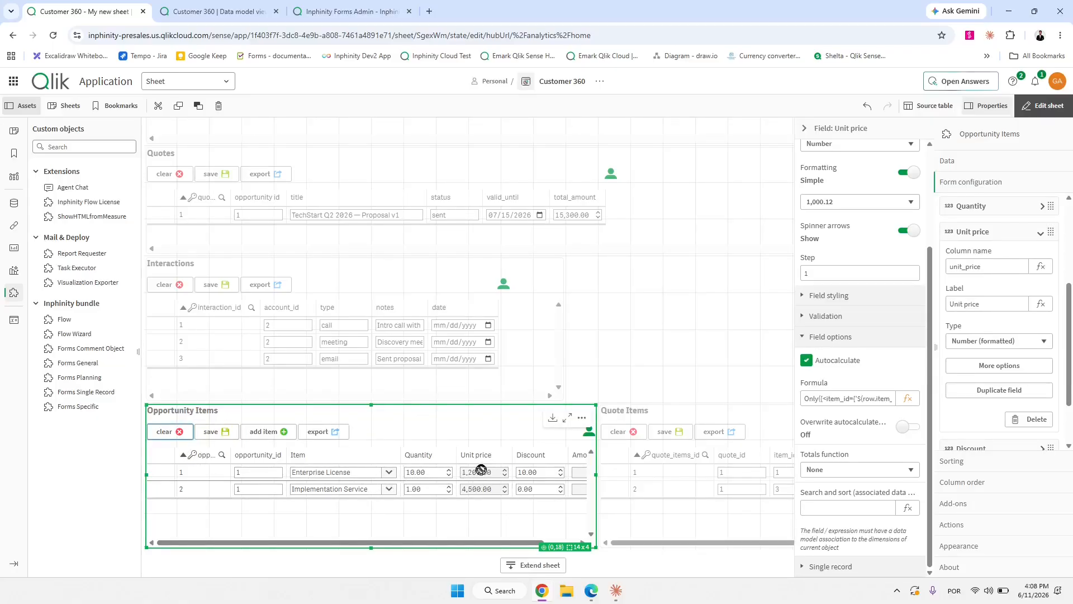
Open the detailed options of the Opportunity Items form's Amount field and view its Autocalculate formula, leaving the expression editor without changes.
{"action": "left_click_drag", "start_coordinate": [511, 541], "coordinate": [543, 541]}
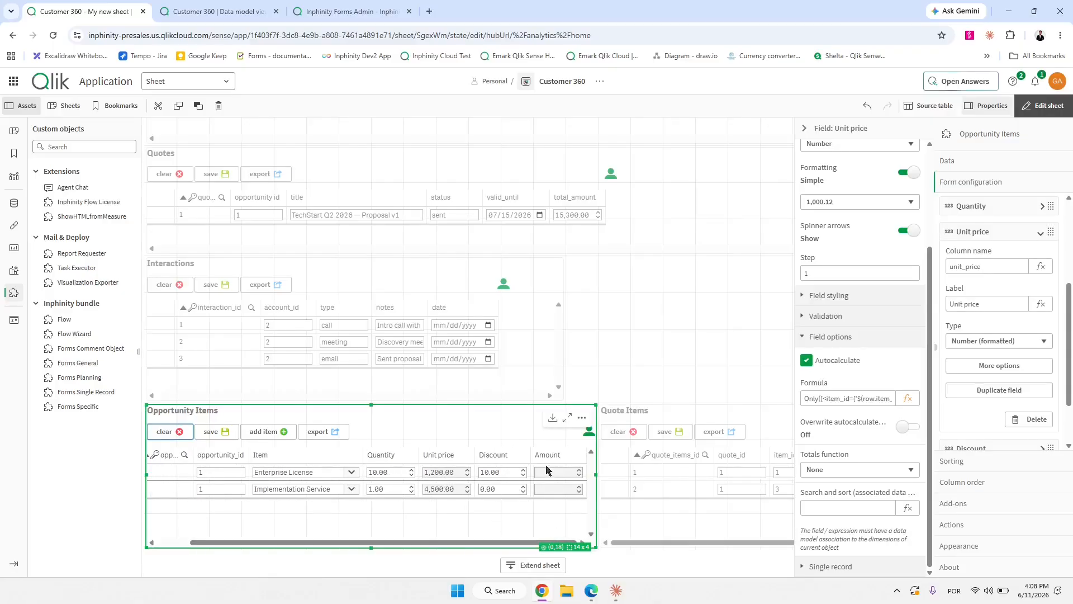
{"action": "left_click", "coordinate": [1009, 233]}
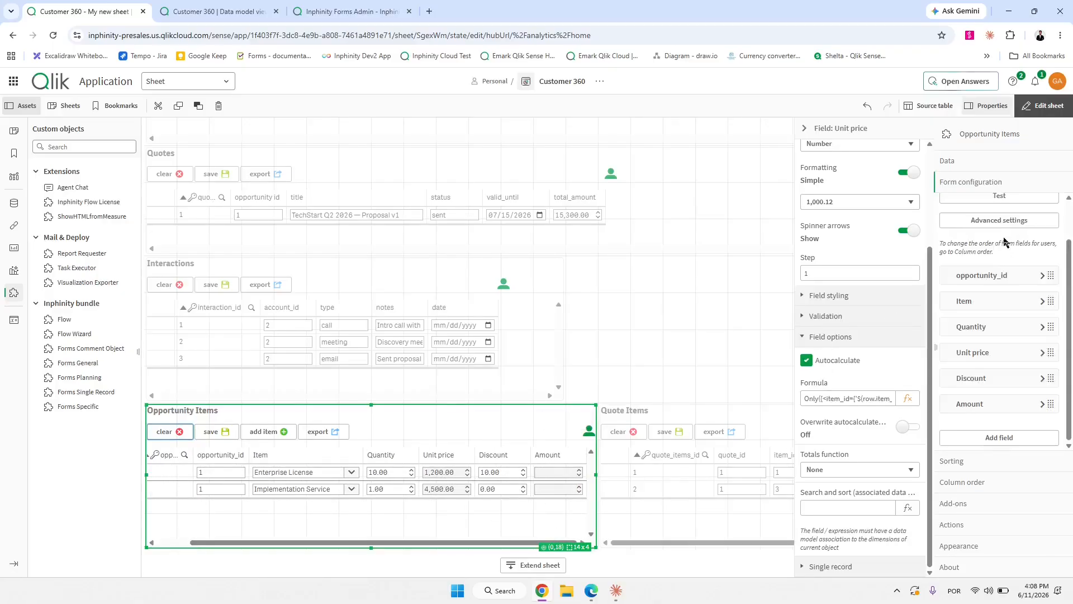
{"action": "left_click", "coordinate": [983, 403]}
{"action": "left_click", "coordinate": [998, 347]}
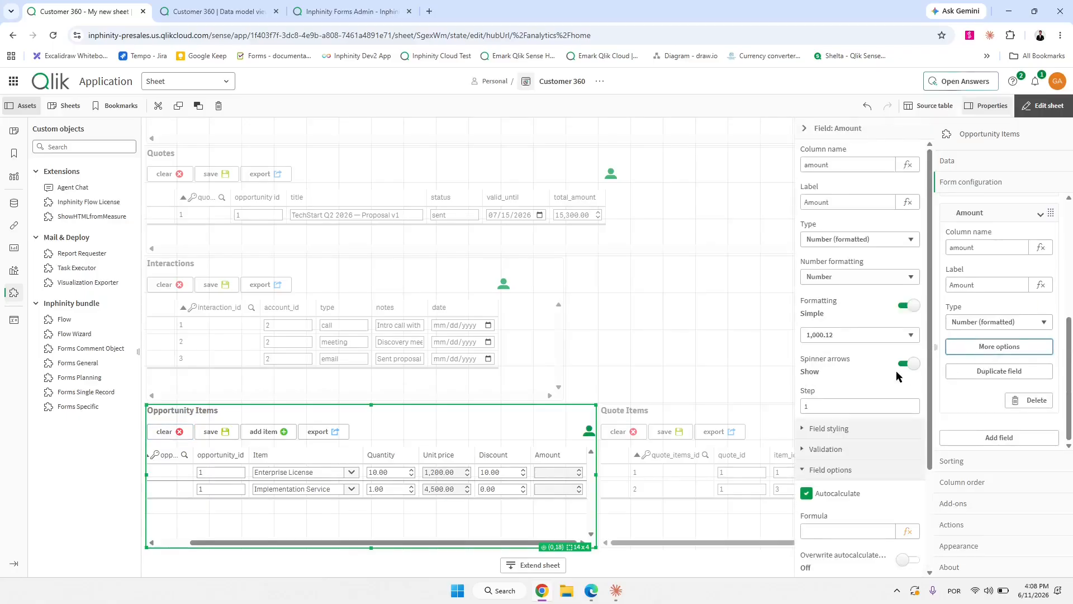
{"action": "scroll", "coordinate": [837, 488], "scroll_direction": "down", "scroll_amount": 2}
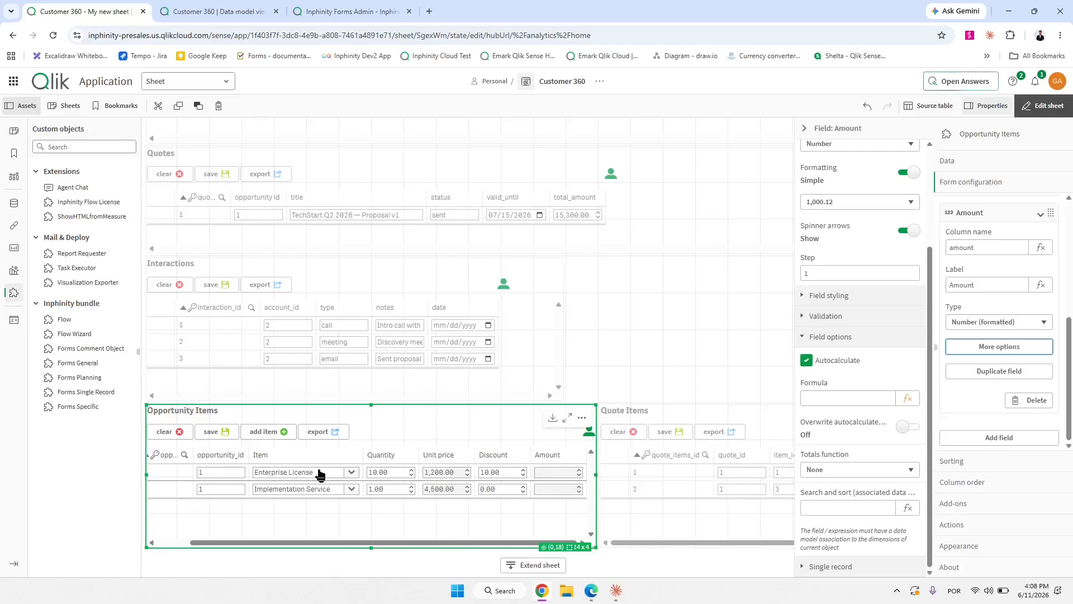
{"action": "left_click", "coordinate": [906, 399]}
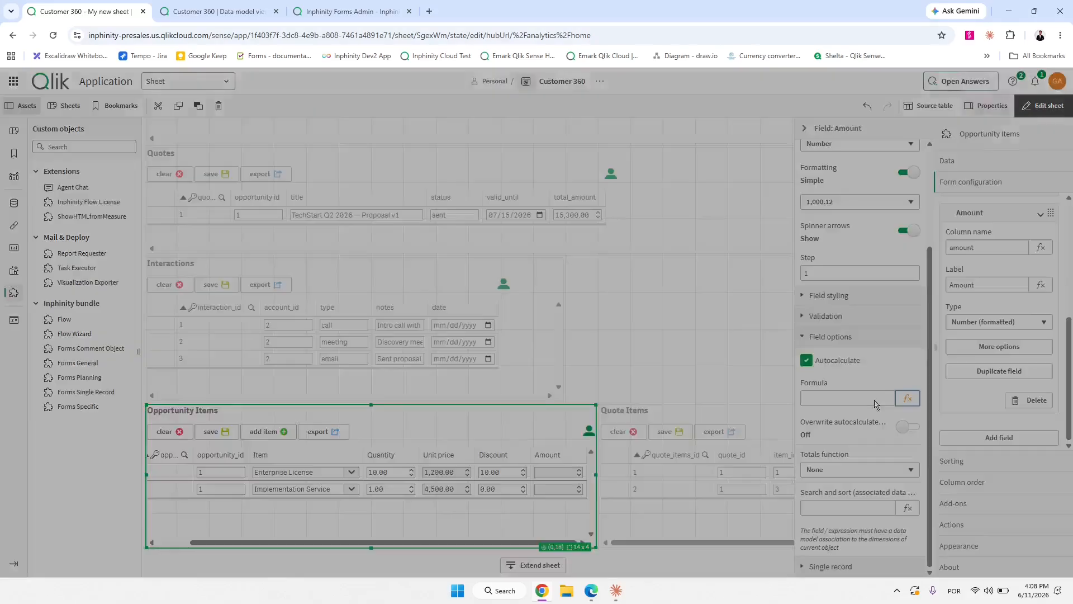
{"action": "left_click", "coordinate": [996, 551]}
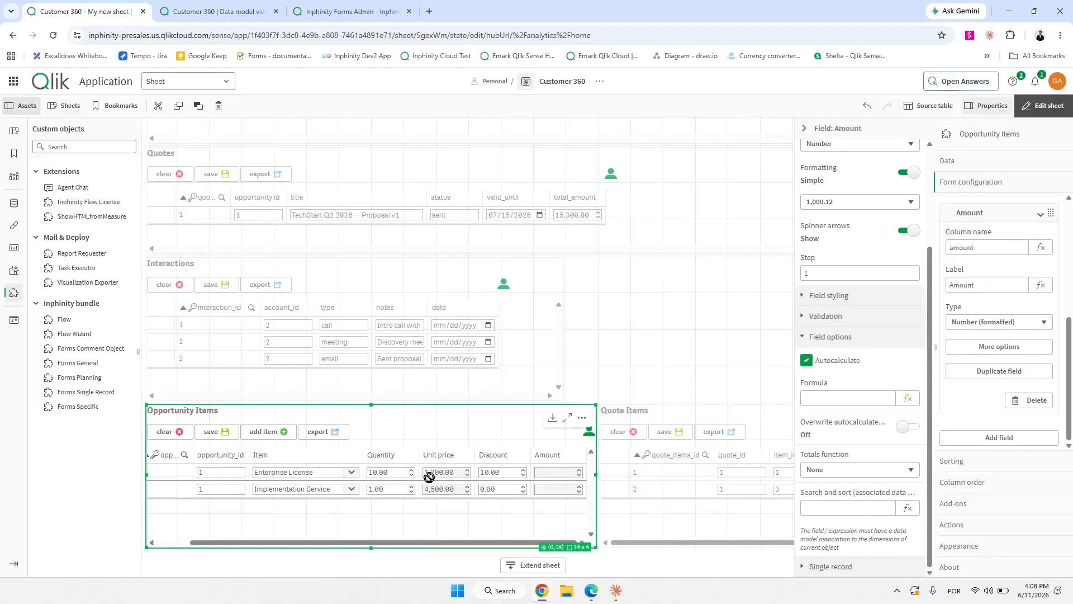
Copy the formula reference $(#row.quantity) of the Quantity column in the Opportunity Items form.
{"action": "left_click", "coordinate": [993, 485]}
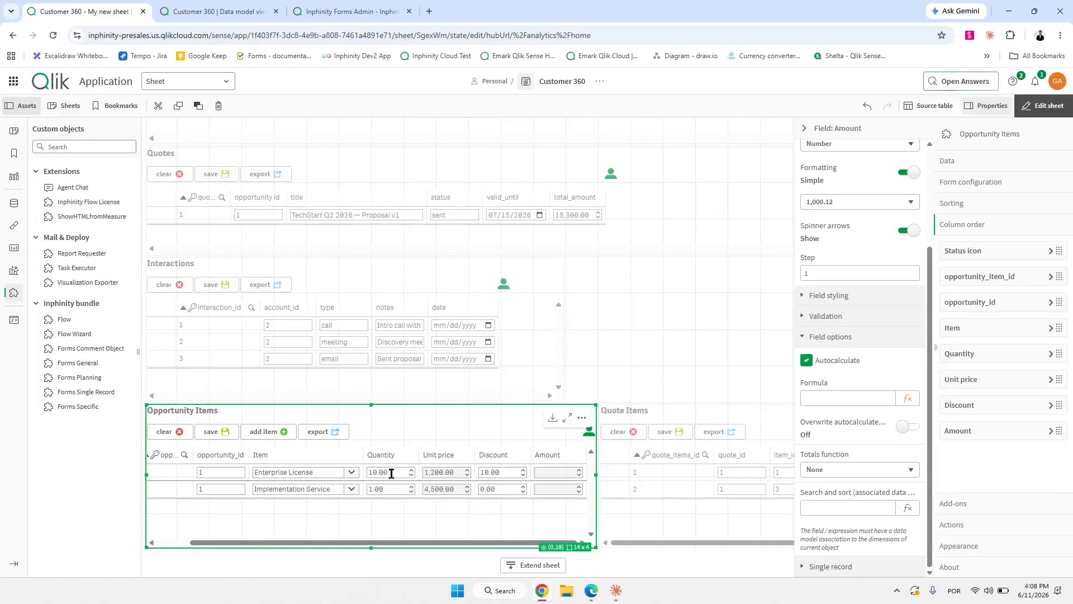
{"action": "left_click", "coordinate": [980, 355]}
{"action": "left_click", "coordinate": [987, 408]}
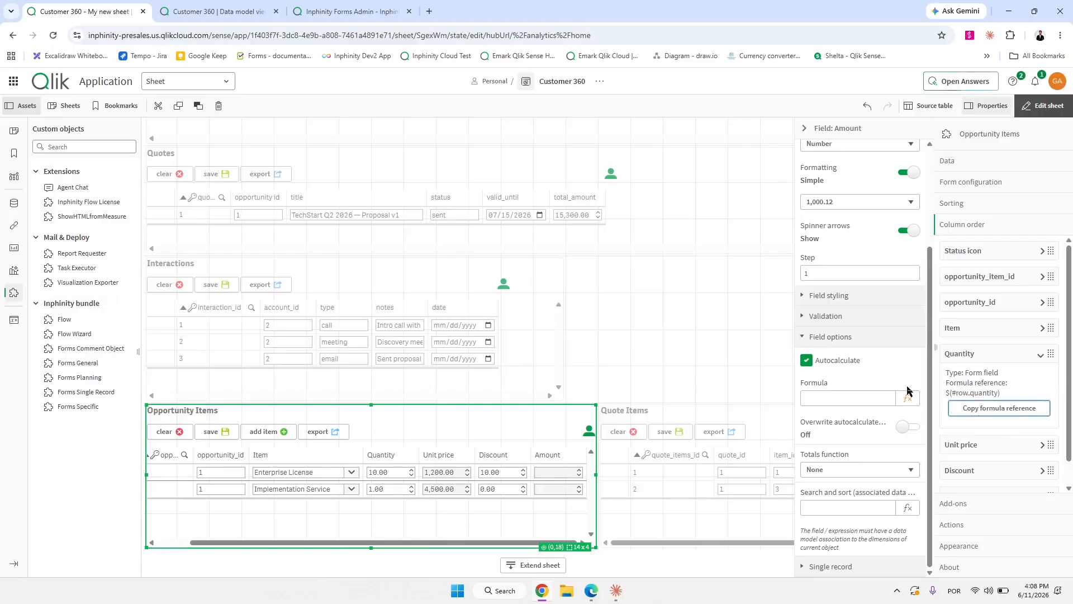
Start the Amount field's Autocalculate formula by multiplying '$(#row.quantity)' by a parenthesised '$(#row.unit_price)' reference copied from the Unit price column.
{"action": "left_click", "coordinate": [839, 399]}
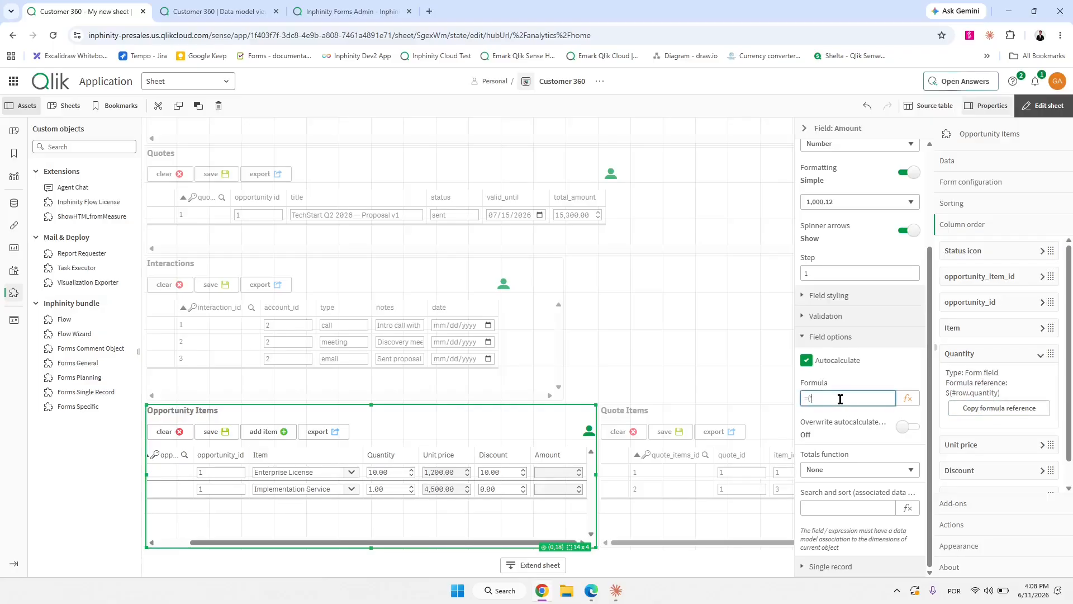
{"action": "type", "text": "=('"}
{"action": "key", "text": "ctrl+v"}
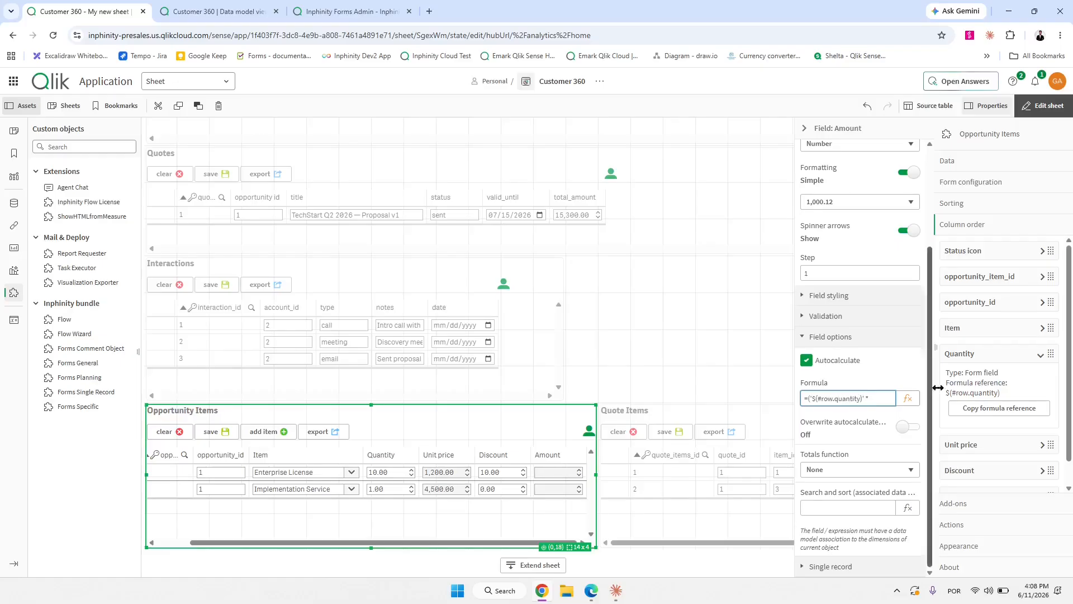
{"action": "left_click", "coordinate": [987, 358]}
{"action": "left_click", "coordinate": [986, 380]}
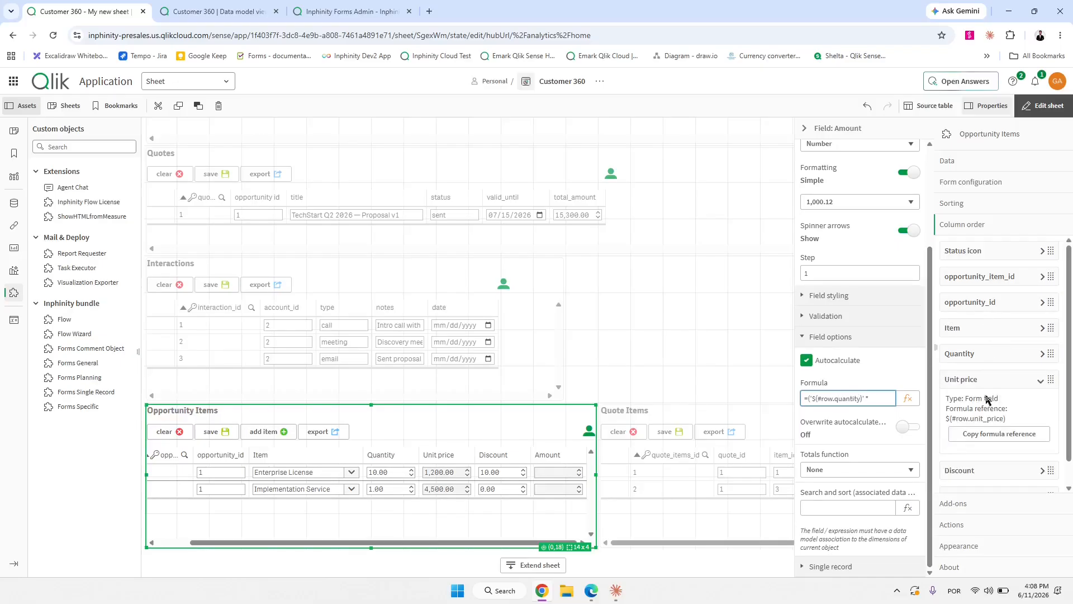
{"action": "left_click", "coordinate": [990, 433]}
{"action": "left_click", "coordinate": [880, 397]}
{"action": "key", "text": "ctrl+v"}
{"action": "type", "text": ") "}
{"action": "type", "text": "("}
Copy the Discount column's formula reference and subtract '$(#row.discount)' from the unit price in the Amount formula.
{"action": "left_click", "coordinate": [962, 387]}
{"action": "left_click", "coordinate": [969, 408]}
{"action": "left_click", "coordinate": [999, 462]}
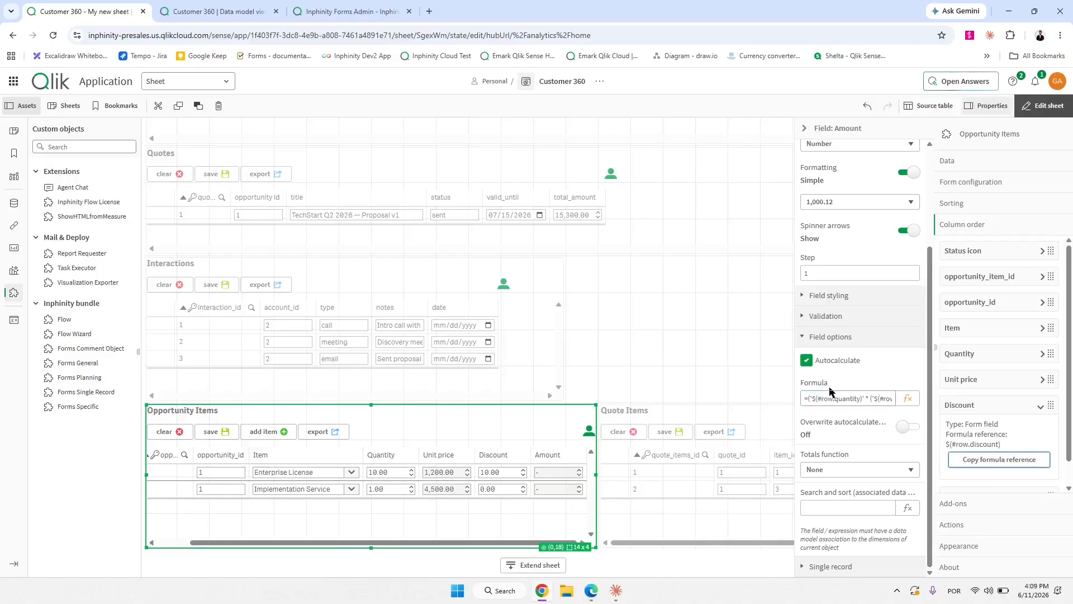
{"action": "left_click", "coordinate": [879, 394]}
{"action": "key", "text": "End"}
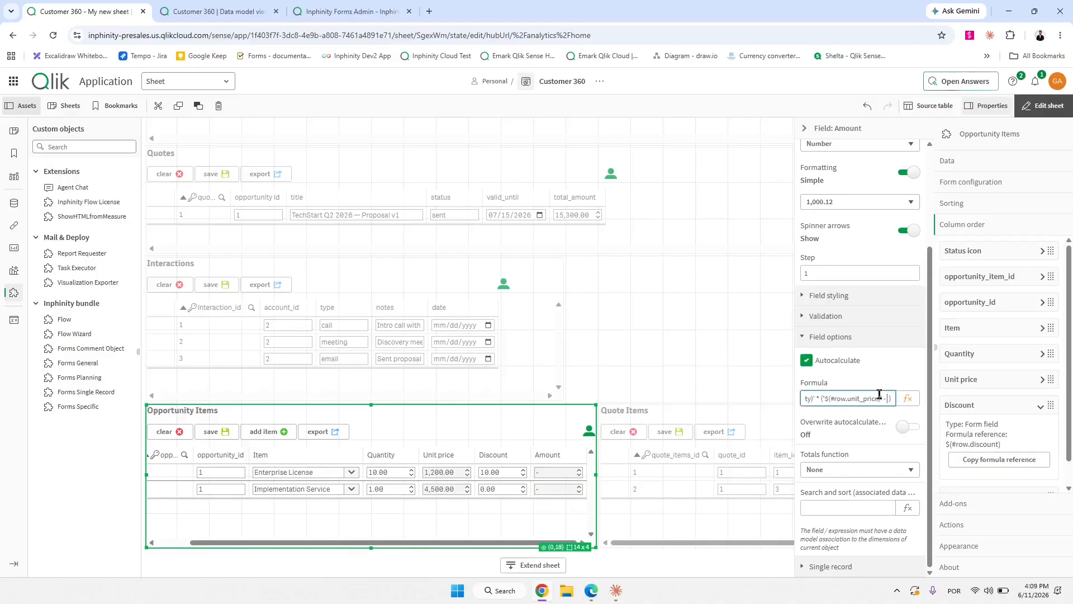
{"action": "key", "text": "ctrl+v"}
{"action": "type", "text": "'"}
Correct the parentheses so the Amount expression reads =('$(#row.quantity)' * ('$(#row.unit_price)' - '$(#row.discount)' ) ), and apply it.
{"action": "left_click", "coordinate": [908, 398]}
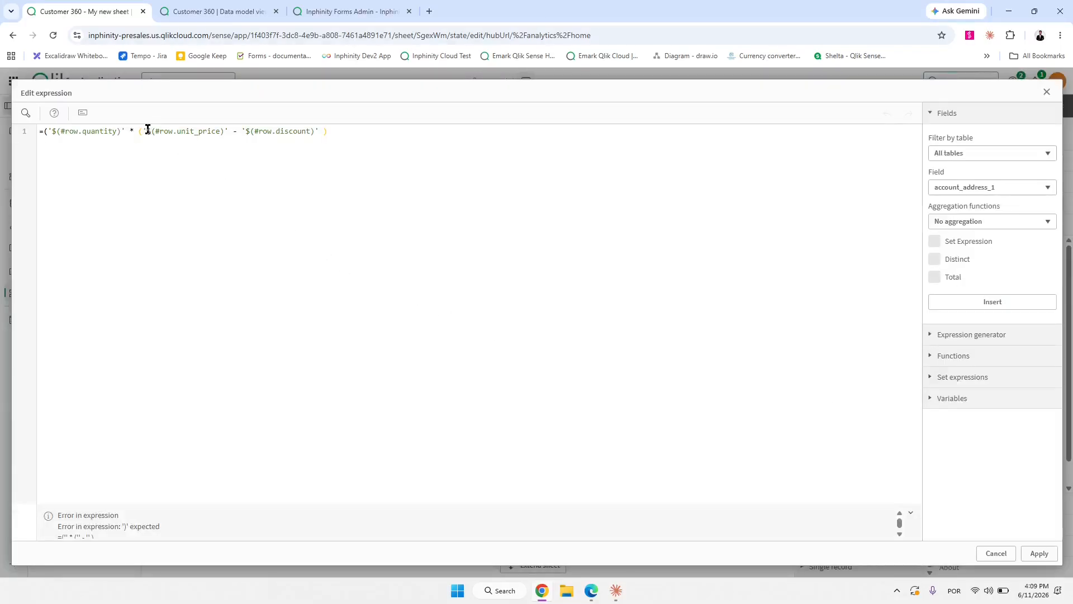
{"action": "left_click", "coordinate": [144, 131]}
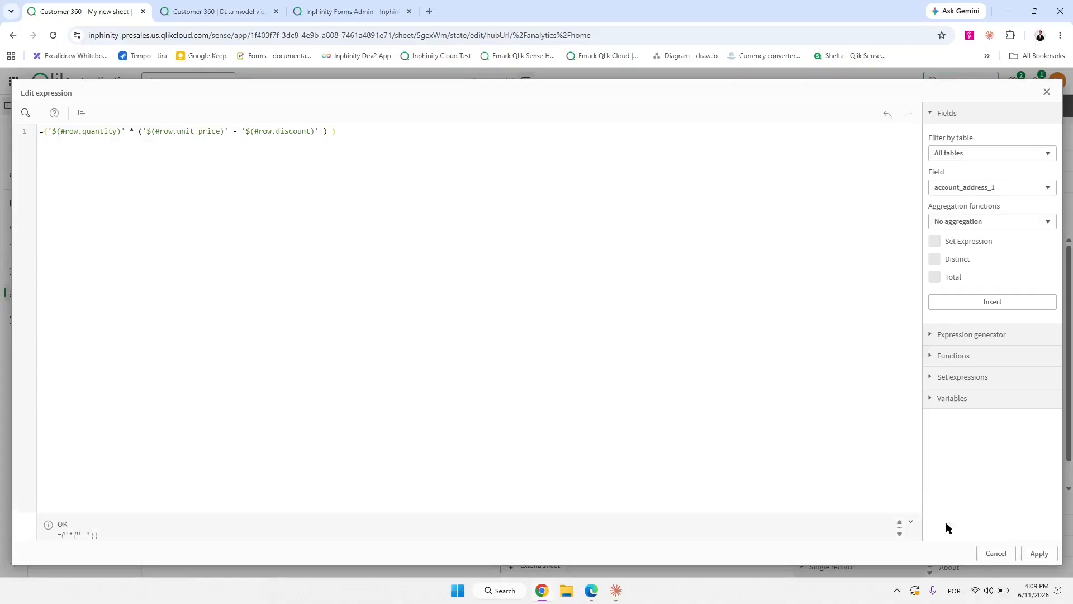
{"action": "left_click", "coordinate": [1040, 554]}
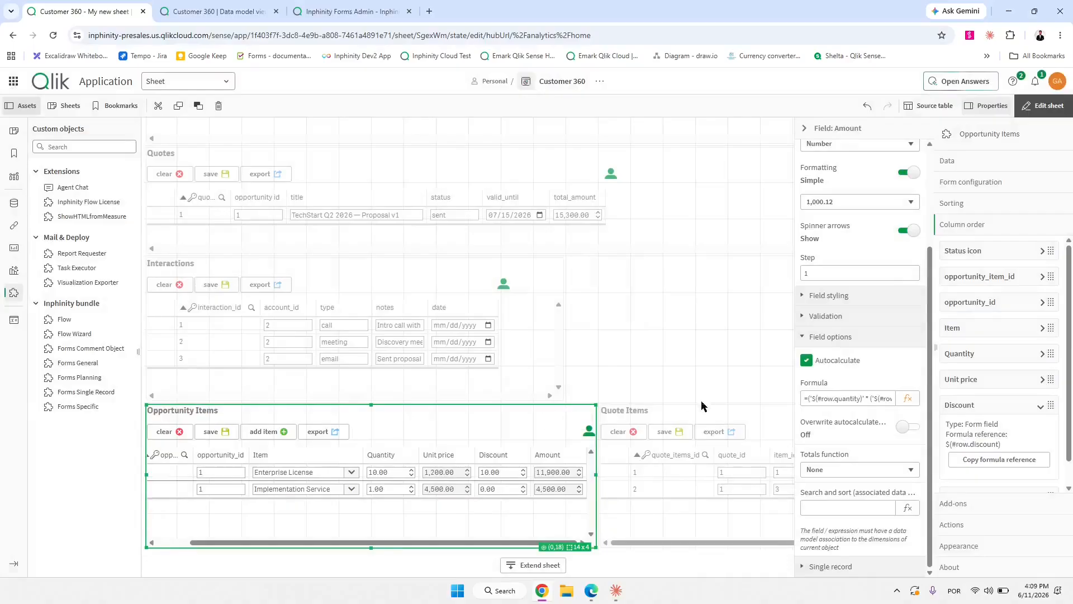
Test the Amount autocalculation outside edit mode by setting the Enterprise License quantity to 5, and clear the change.
{"action": "left_click", "coordinate": [1043, 106]}
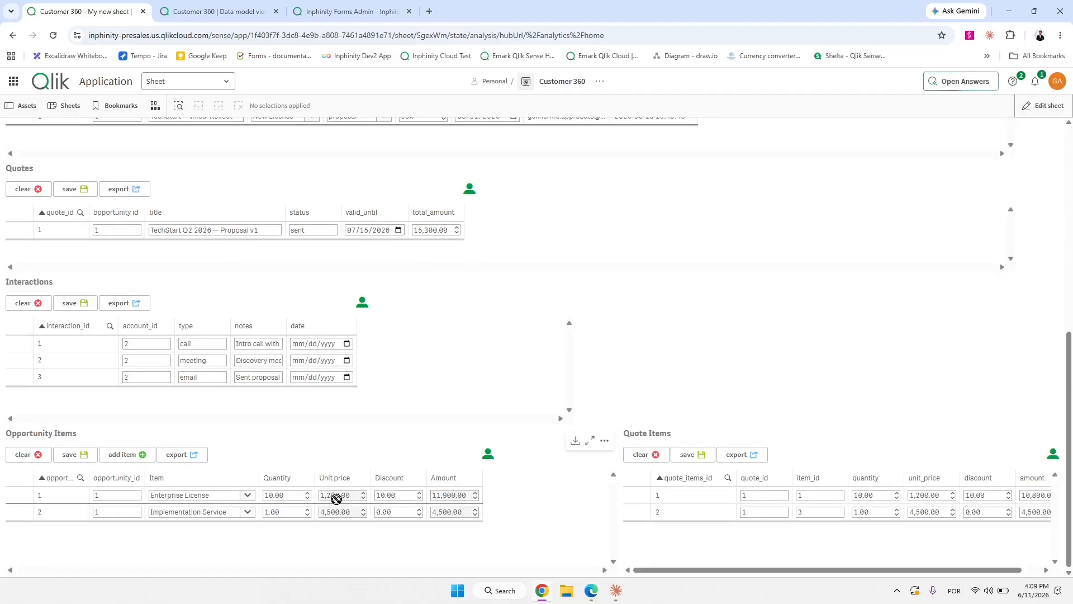
{"action": "double_click", "coordinate": [283, 497]}
{"action": "left_click", "coordinate": [497, 500]}
{"action": "double_click", "coordinate": [295, 495]}
{"action": "type", "text": "5"}
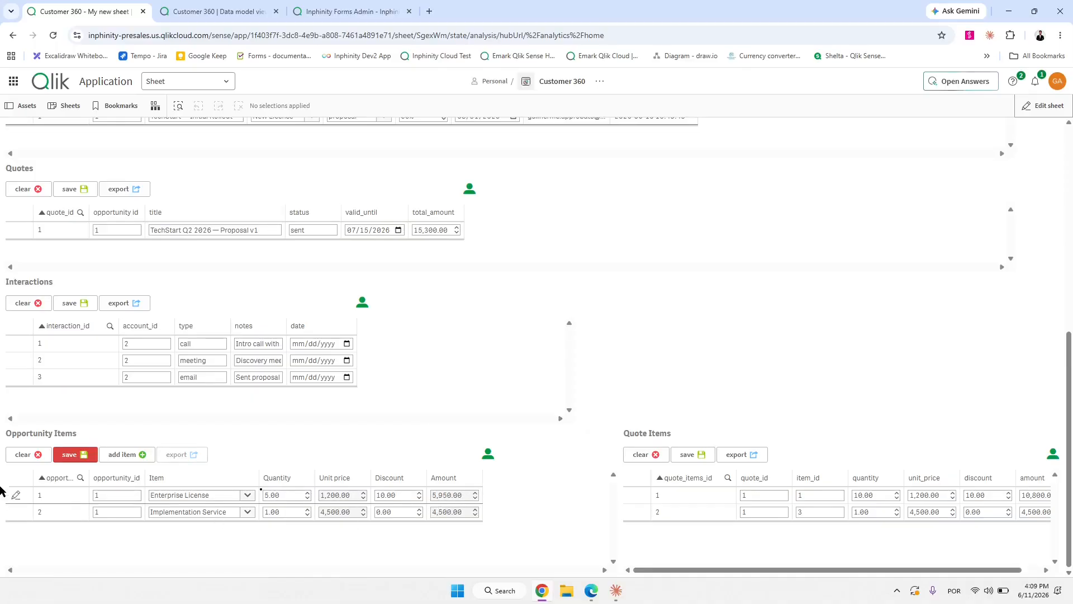
{"action": "left_click", "coordinate": [23, 454]}
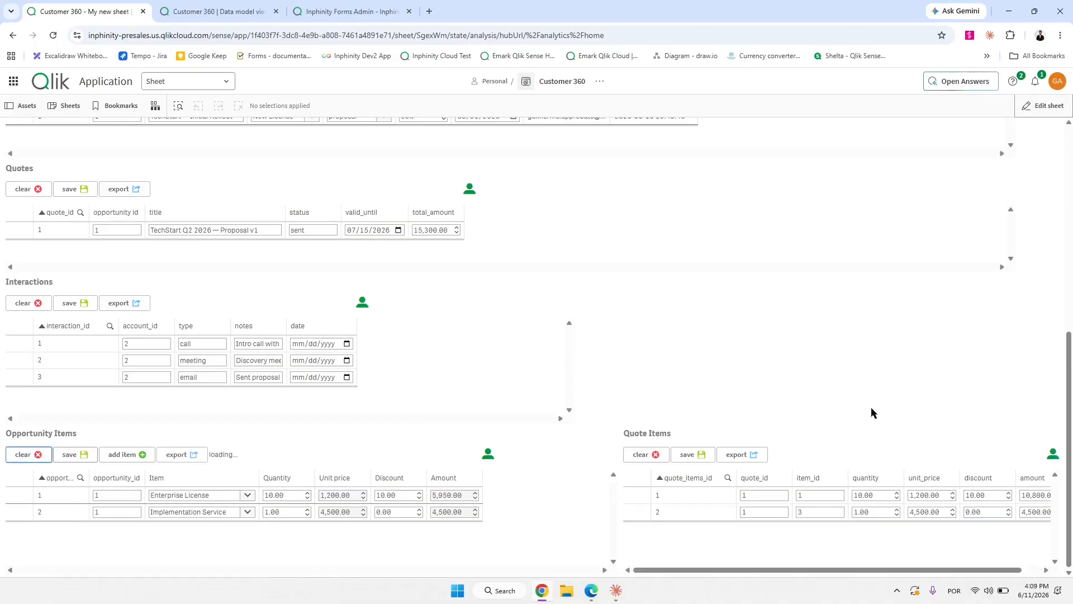
Resume editing the sheet and add the Opportunity Items form to the master items under the name 1.
{"action": "left_click", "coordinate": [1043, 106]}
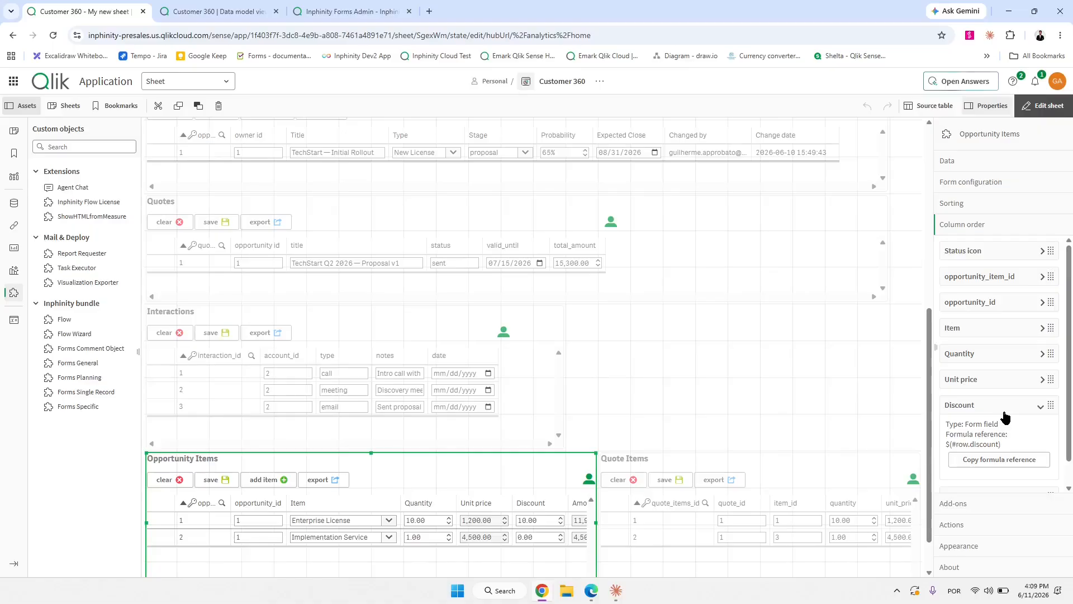
{"action": "left_click", "coordinate": [998, 182]}
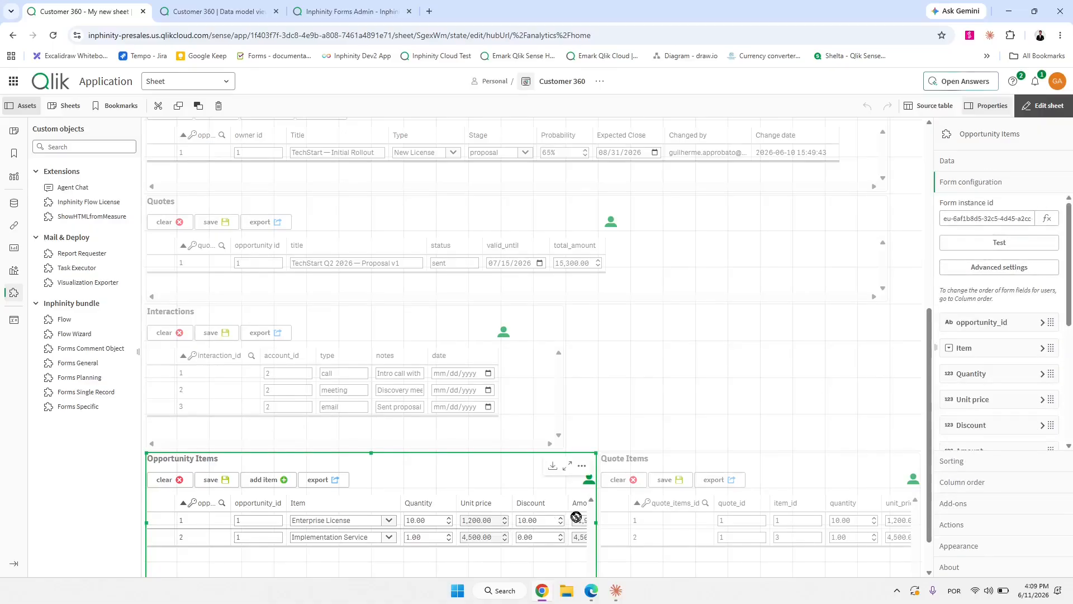
{"action": "scroll", "coordinate": [576, 516], "scroll_direction": "down", "scroll_amount": 1}
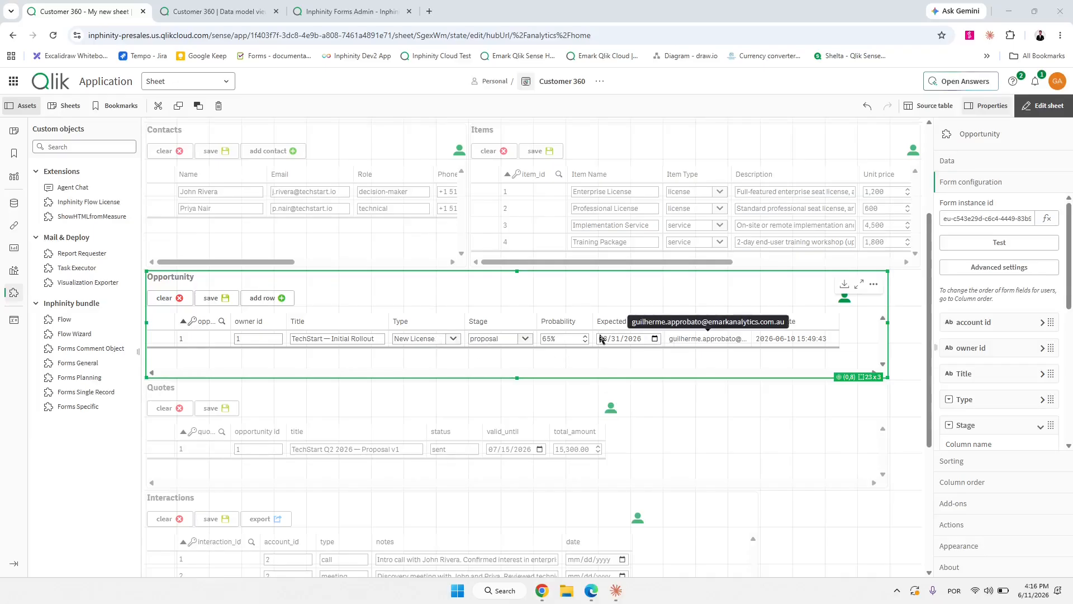
{"action": "scroll", "coordinate": [670, 349], "scroll_direction": "down", "scroll_amount": 4}
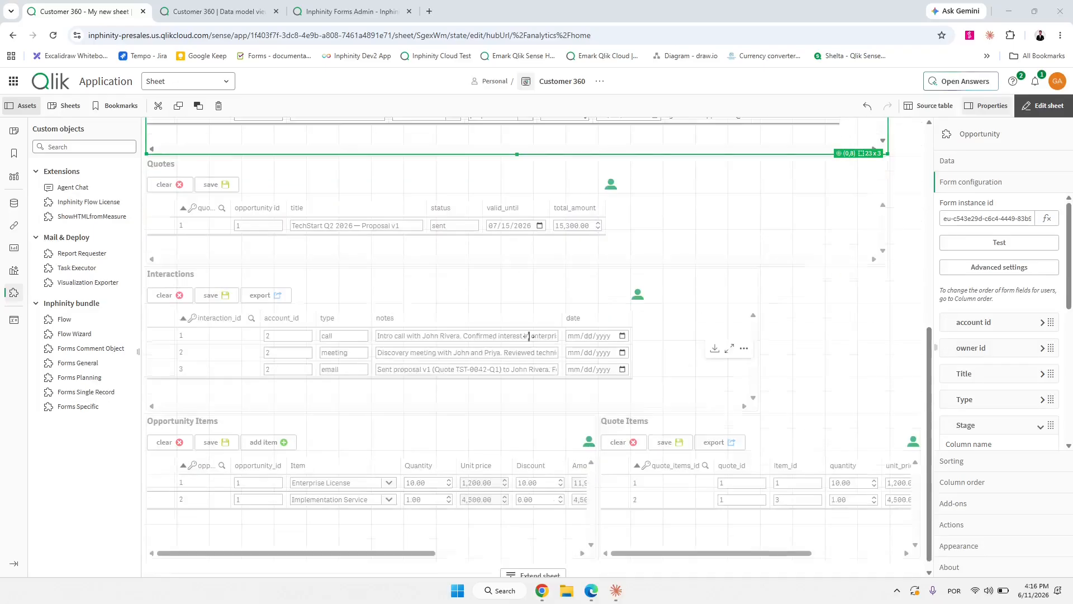
{"action": "left_click", "coordinate": [361, 432]}
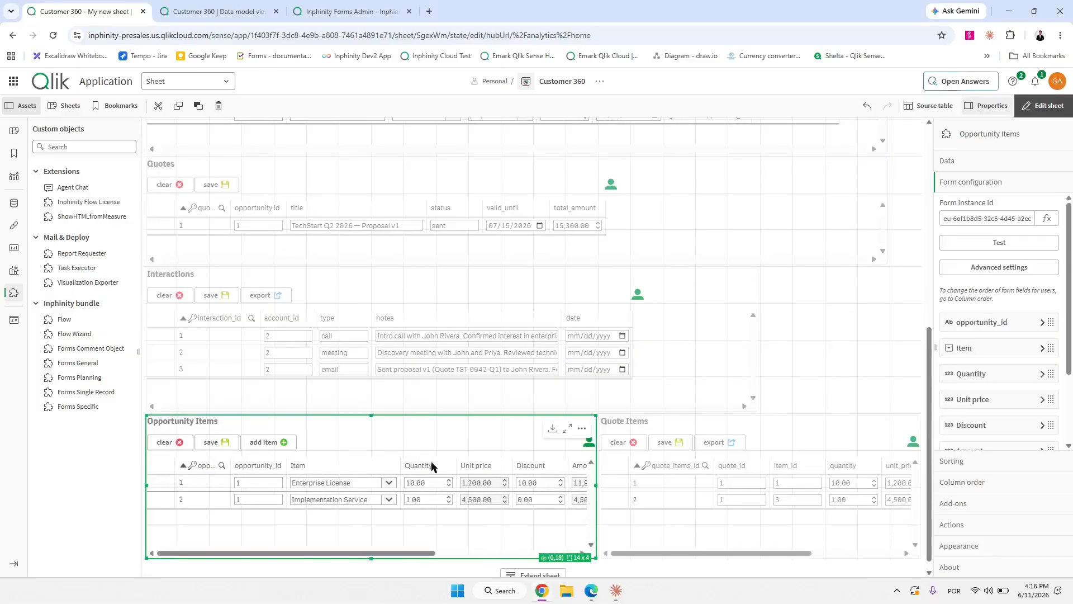
{"action": "scroll", "coordinate": [416, 470], "scroll_direction": "down", "scroll_amount": 1}
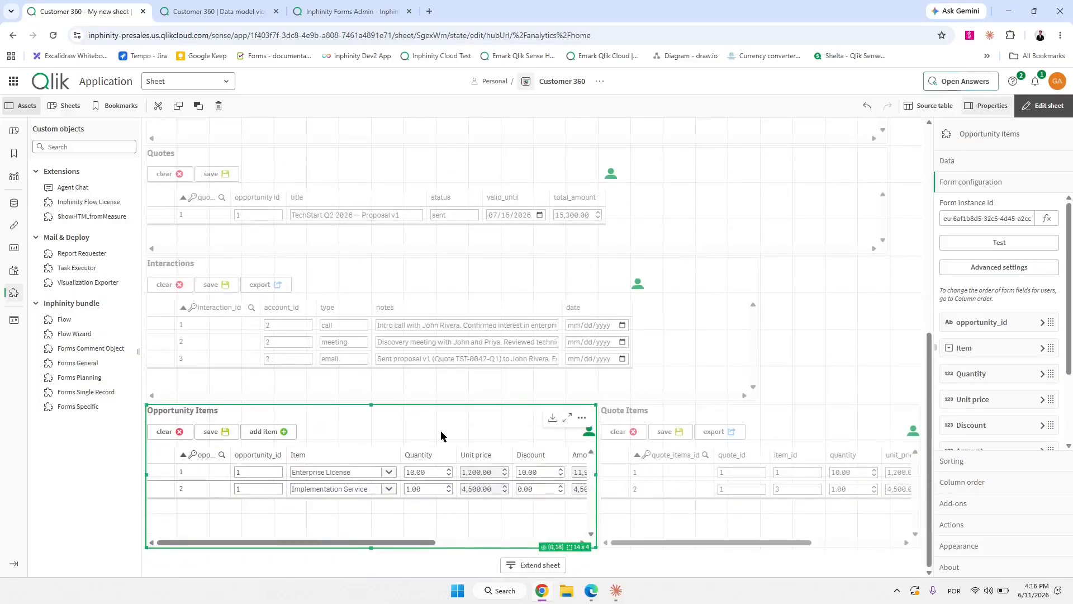
{"action": "right_click", "coordinate": [385, 430]}
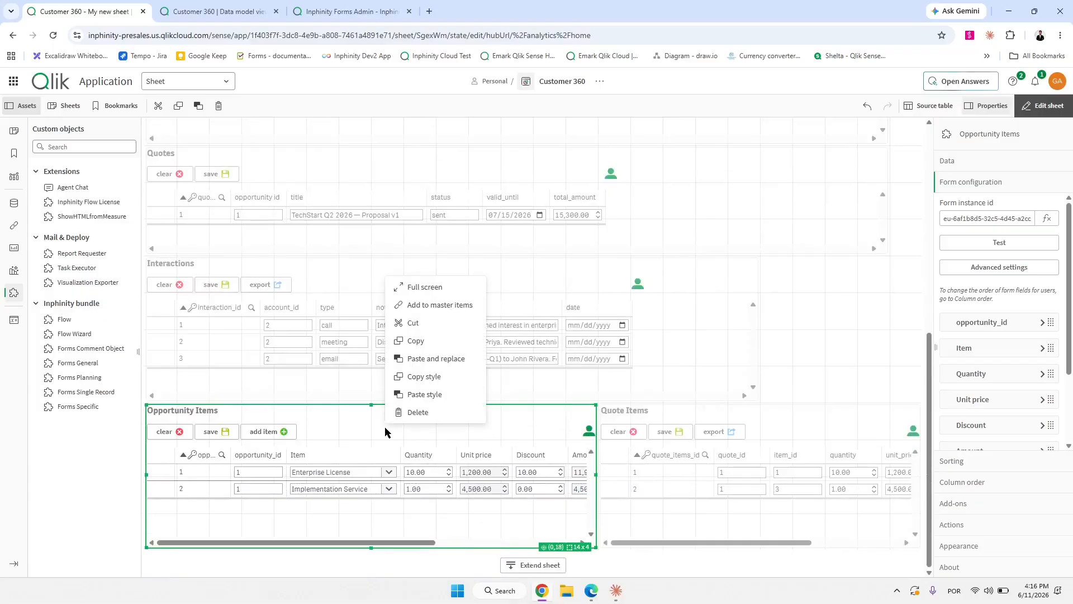
{"action": "left_click", "coordinate": [434, 305]}
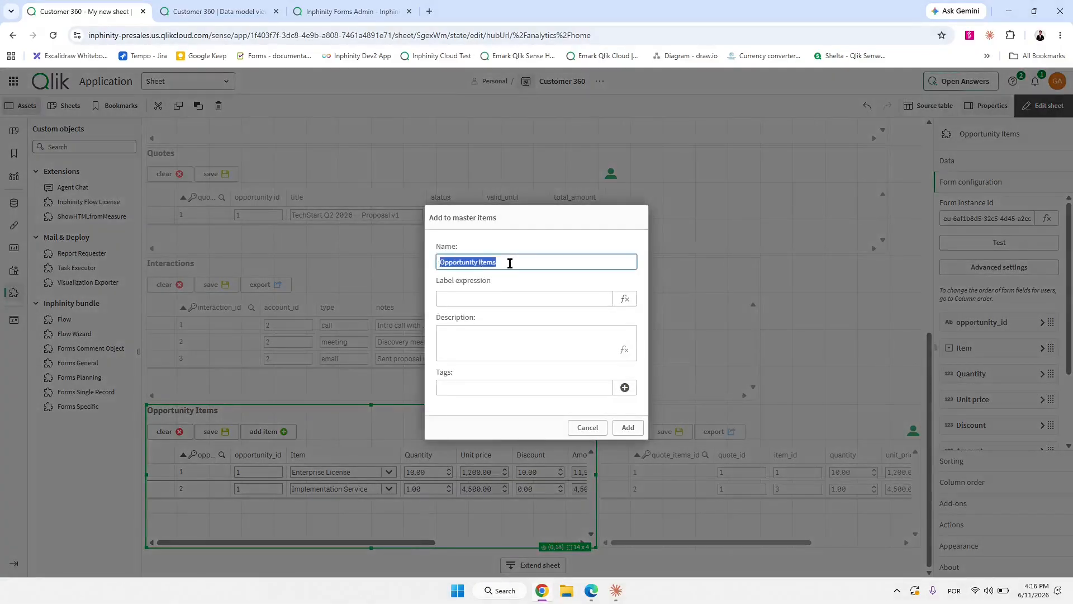
{"action": "type", "text": "1"}
{"action": "left_click", "coordinate": [631, 430]}
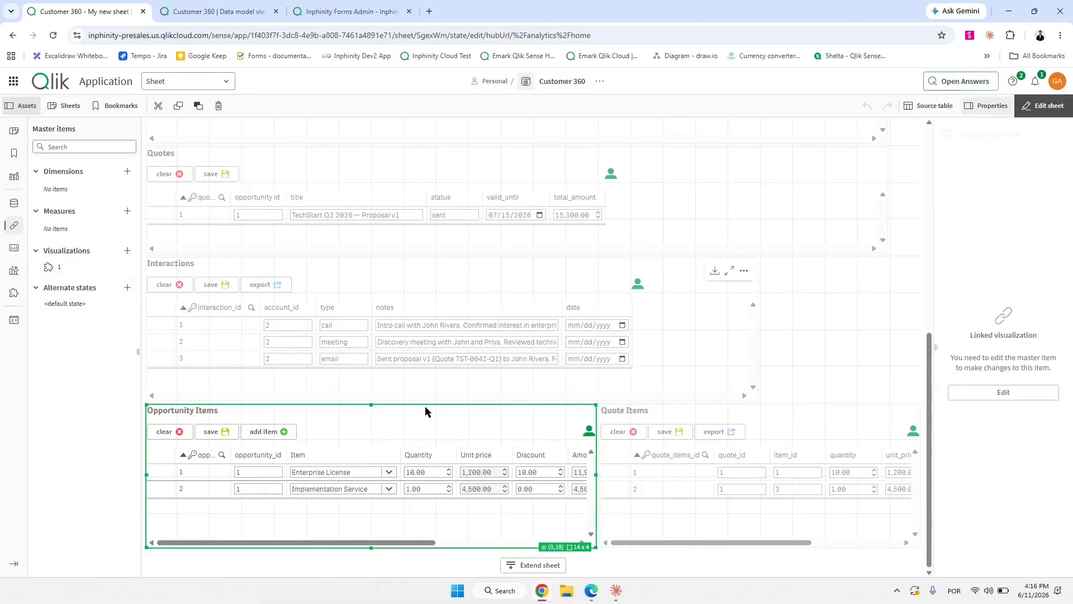
Add a new action sequence to the Opportunity form alongside its Row added sequence.
{"action": "scroll", "coordinate": [567, 397], "scroll_direction": "up", "scroll_amount": 5}
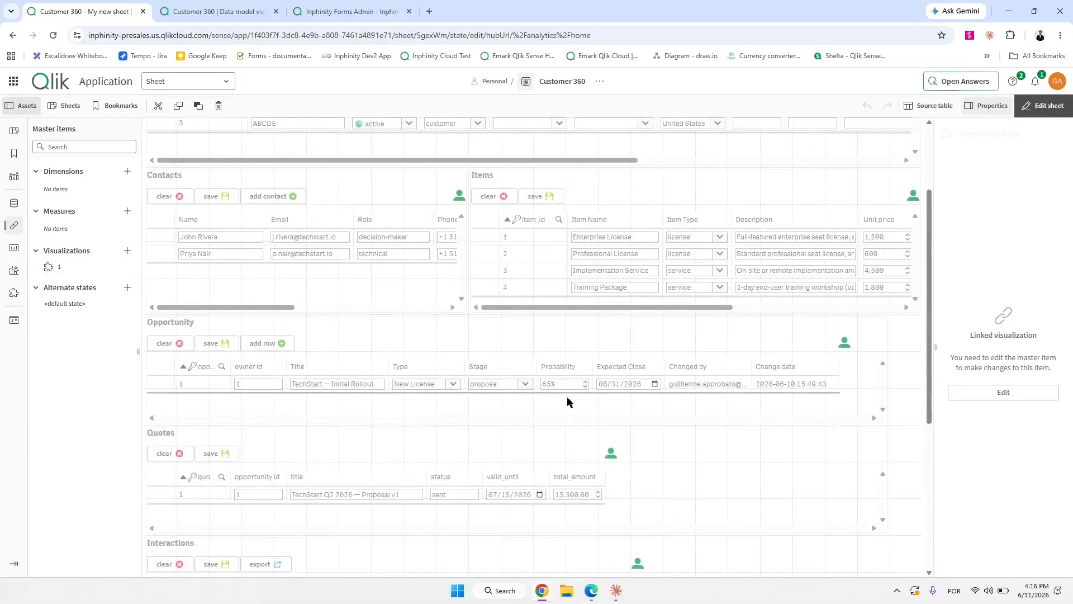
{"action": "left_click", "coordinate": [379, 342]}
{"action": "scroll", "coordinate": [986, 385], "scroll_direction": "down", "scroll_amount": 3}
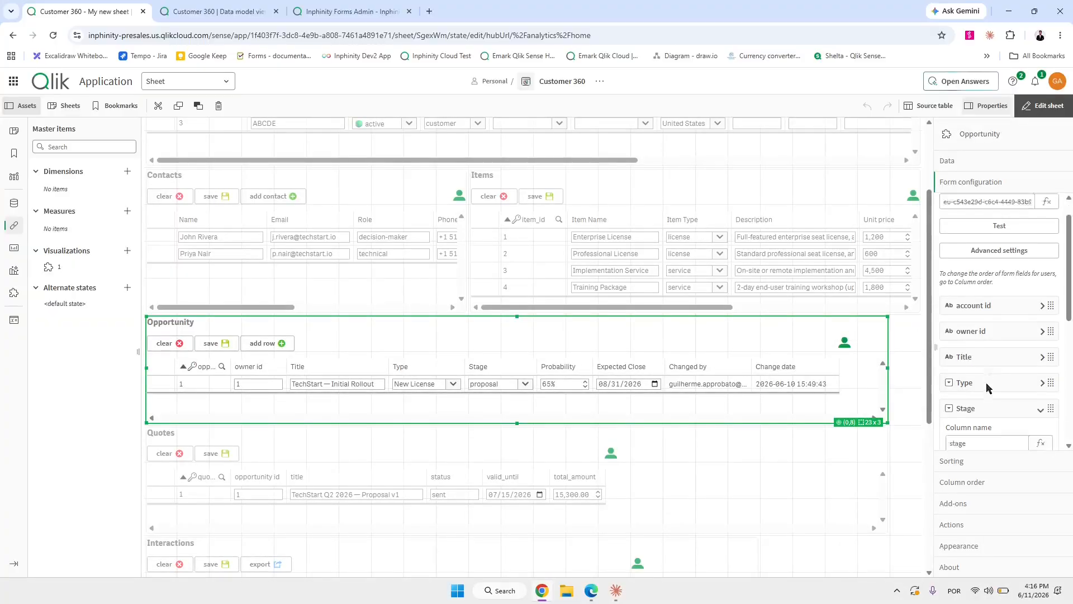
{"action": "left_click", "coordinate": [981, 266]}
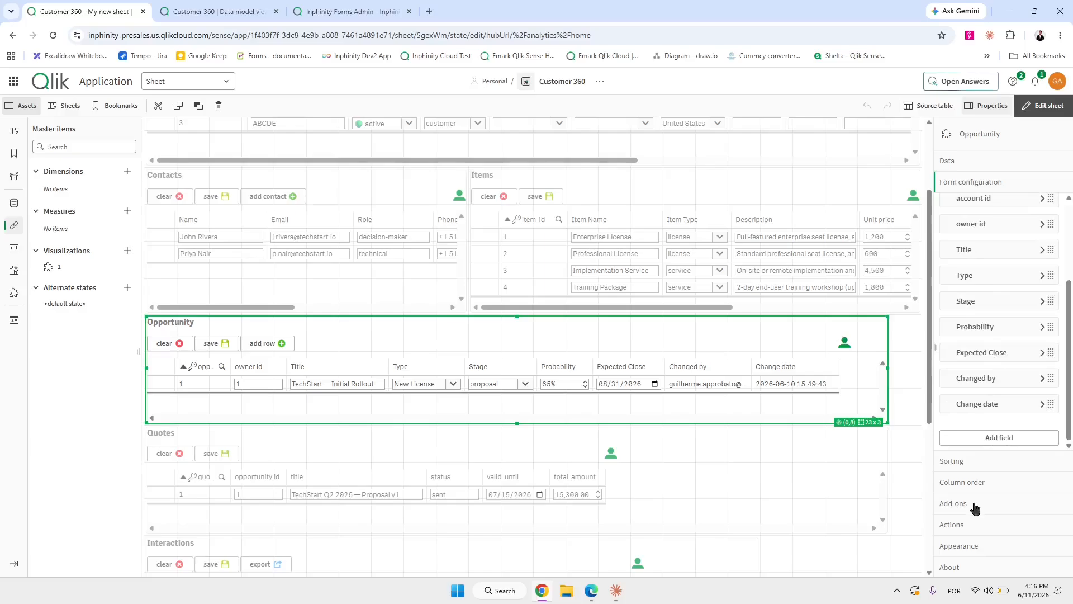
{"action": "left_click", "coordinate": [969, 528]}
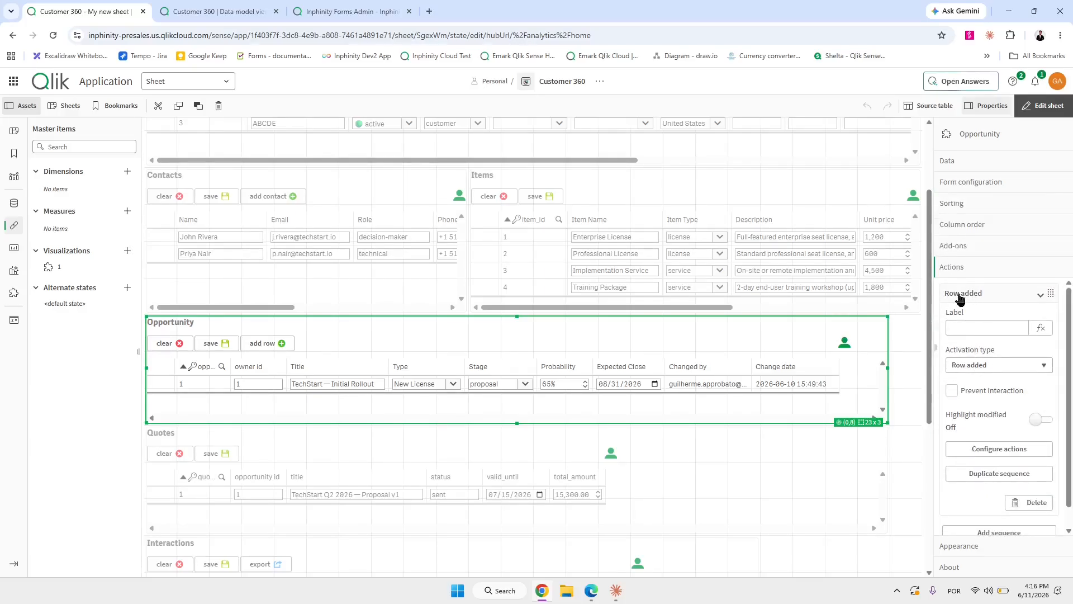
{"action": "left_click", "coordinate": [979, 294]}
{"action": "left_click", "coordinate": [985, 323]}
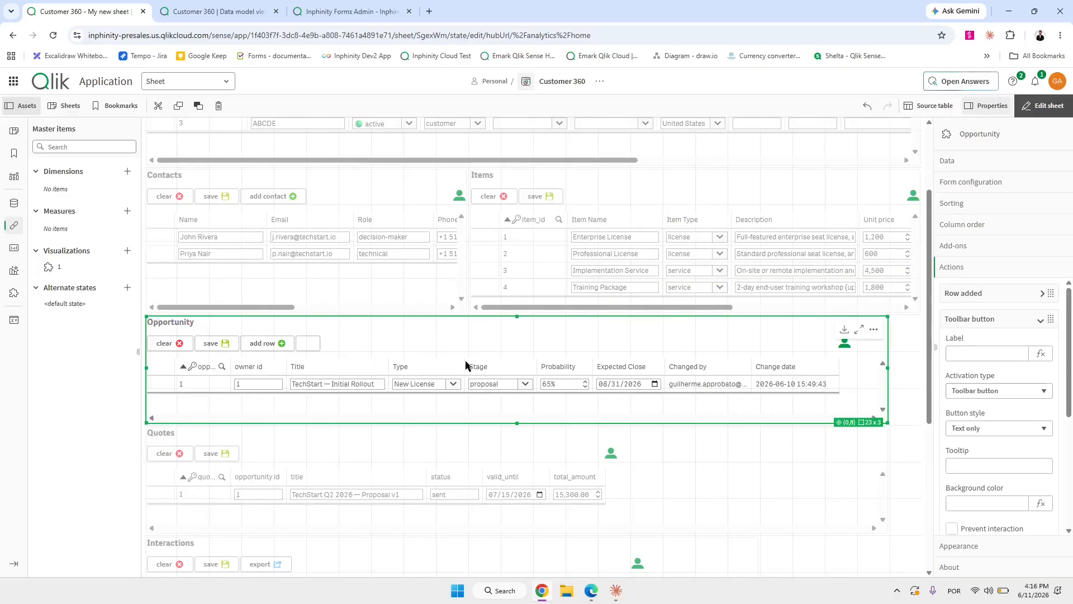
Set the new sequence's activation type to Row button and label it Items.
{"action": "left_click", "coordinate": [989, 394]}
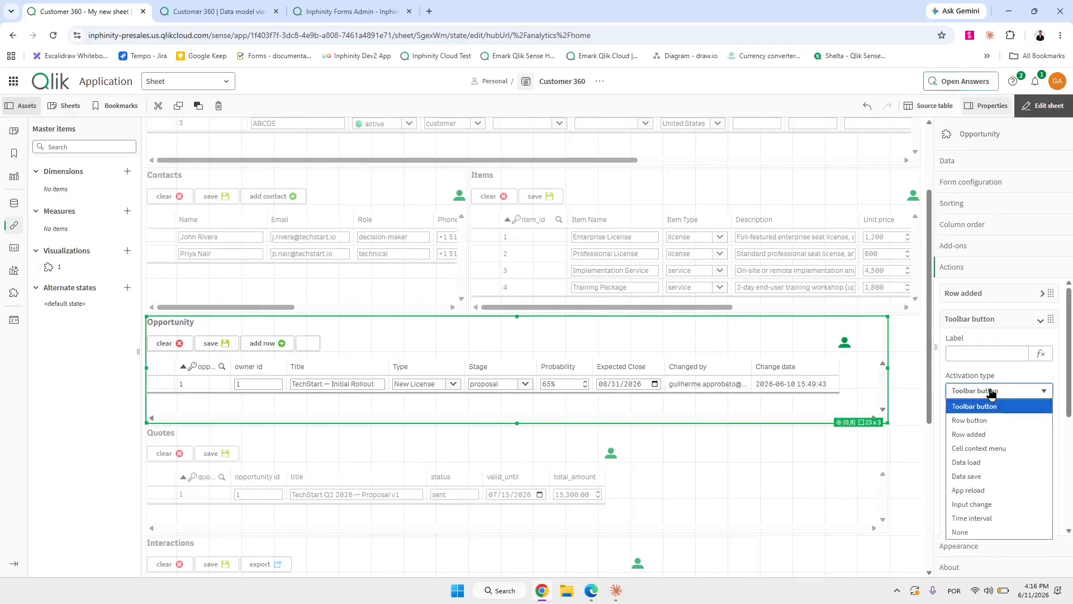
{"action": "left_click", "coordinate": [988, 423]}
{"action": "left_click", "coordinate": [977, 354]}
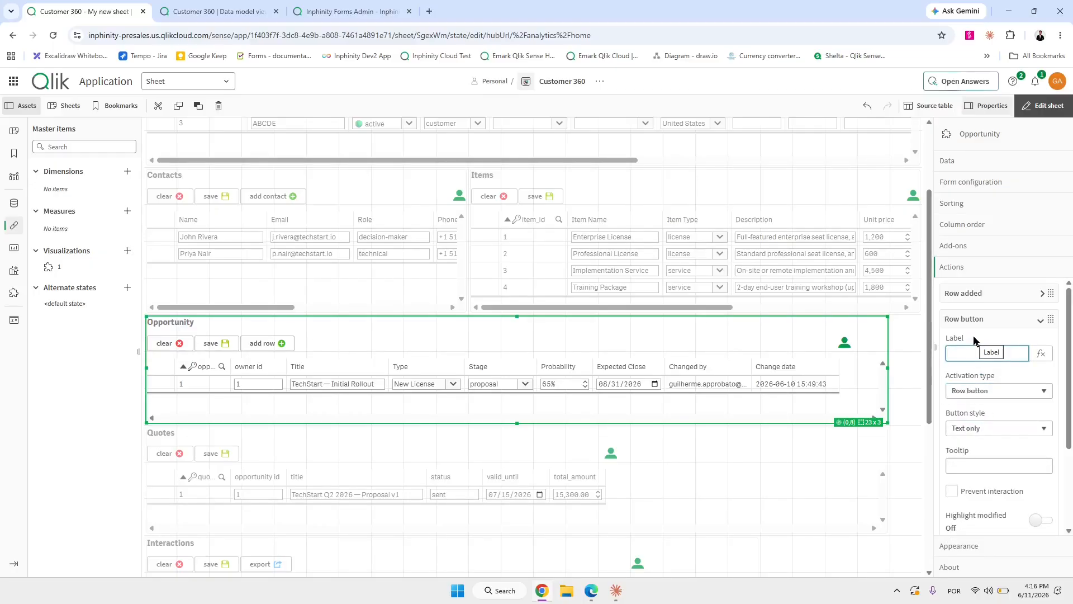
{"action": "type", "text": "Items"}
{"action": "key", "text": "Tab"}
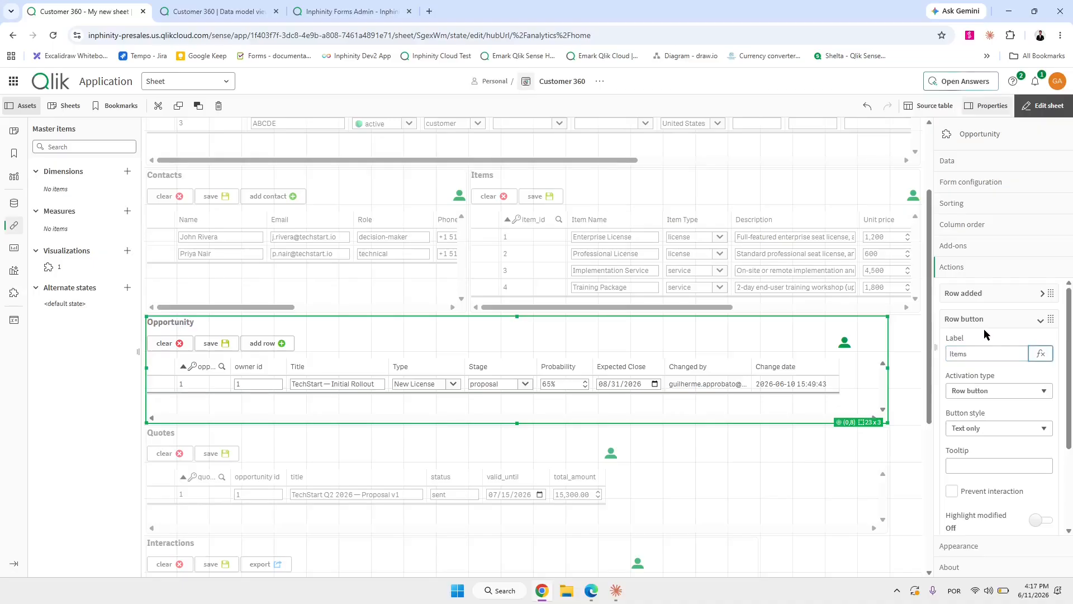
{"action": "scroll", "coordinate": [994, 429], "scroll_direction": "down", "scroll_amount": 2}
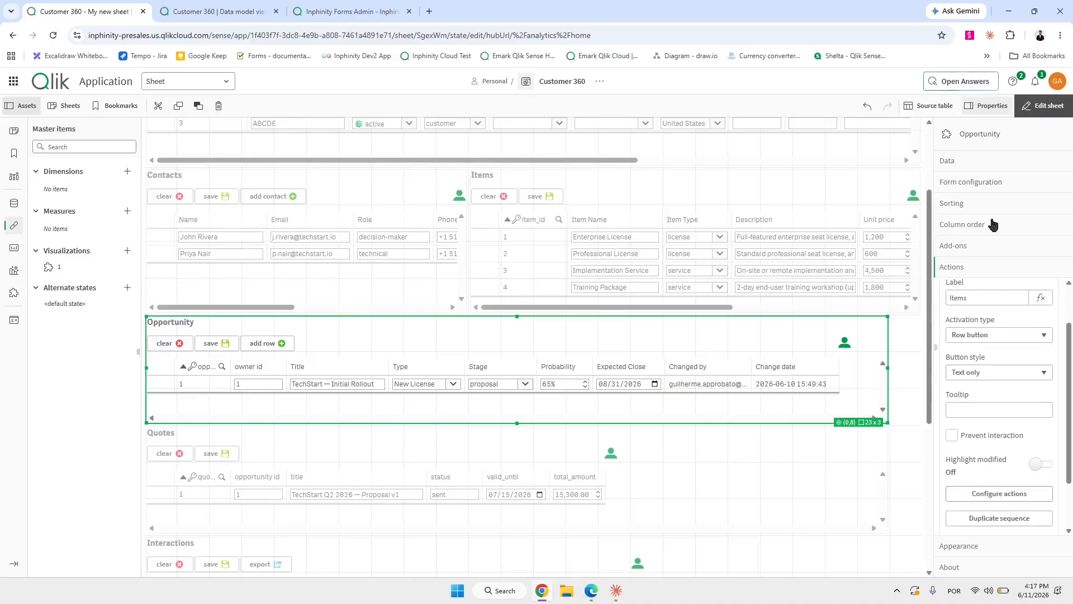
Add an Action button field to the Opportunity form with the column name button_1.
{"action": "left_click", "coordinate": [973, 184]}
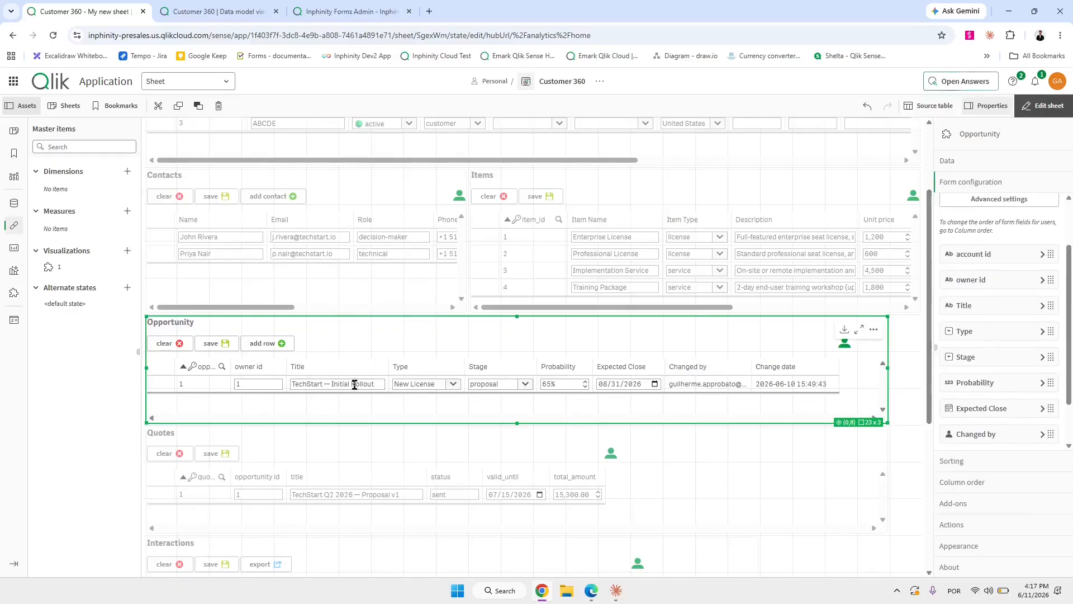
{"action": "scroll", "coordinate": [1009, 398], "scroll_direction": "down", "scroll_amount": 2}
{"action": "left_click", "coordinate": [999, 437]}
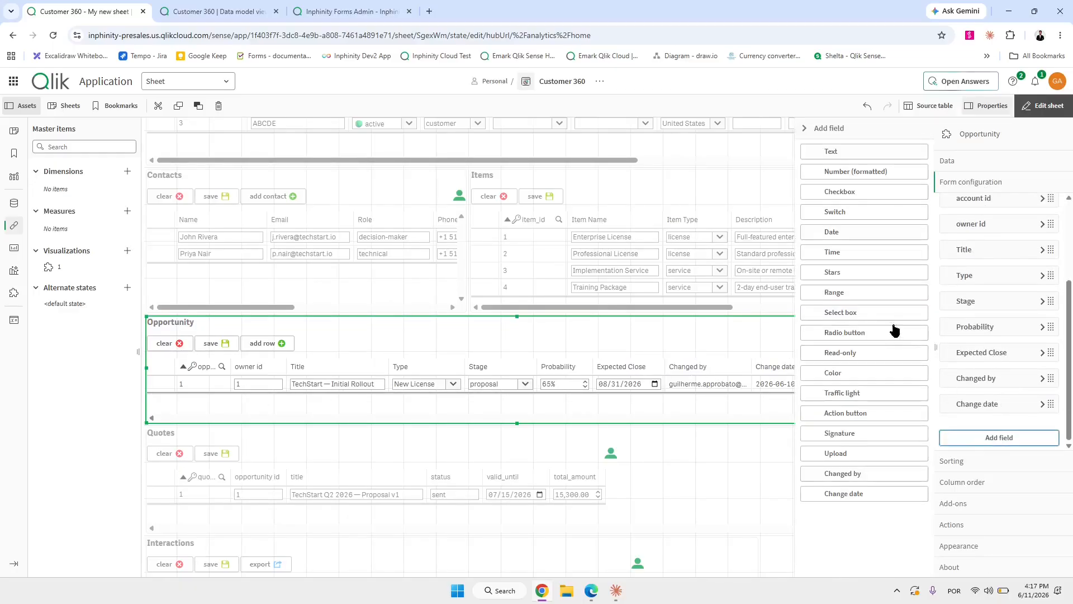
{"action": "left_click", "coordinate": [833, 413]}
{"action": "left_click", "coordinate": [838, 164]}
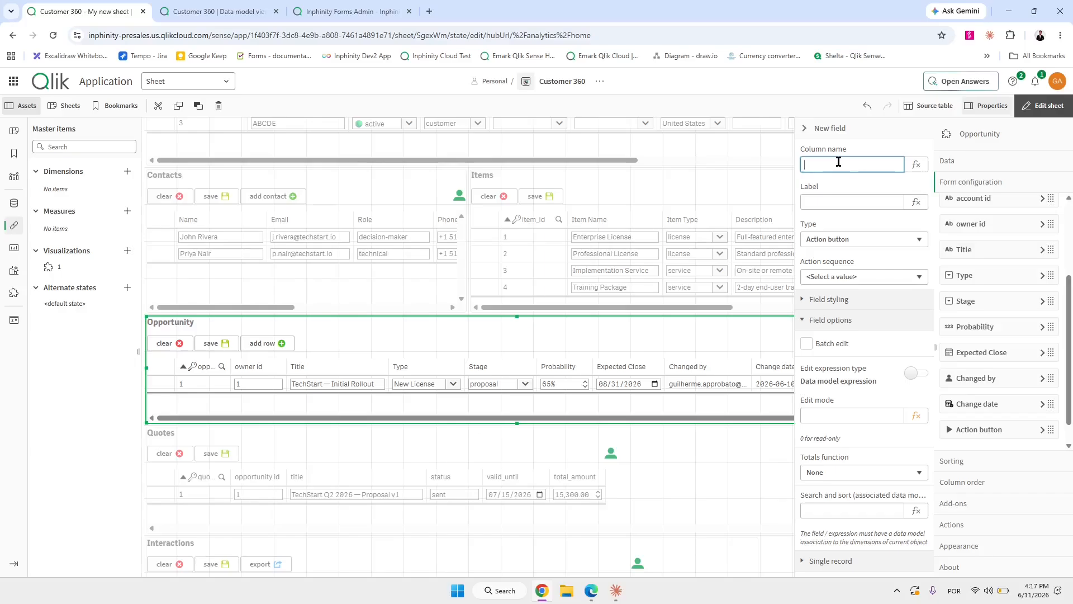
{"action": "type", "text": "button_1"}
{"action": "key", "text": "Tab"}
Give the button_1 field the label =chr(10) and assign it the Items action sequence.
{"action": "type", "text": "="}
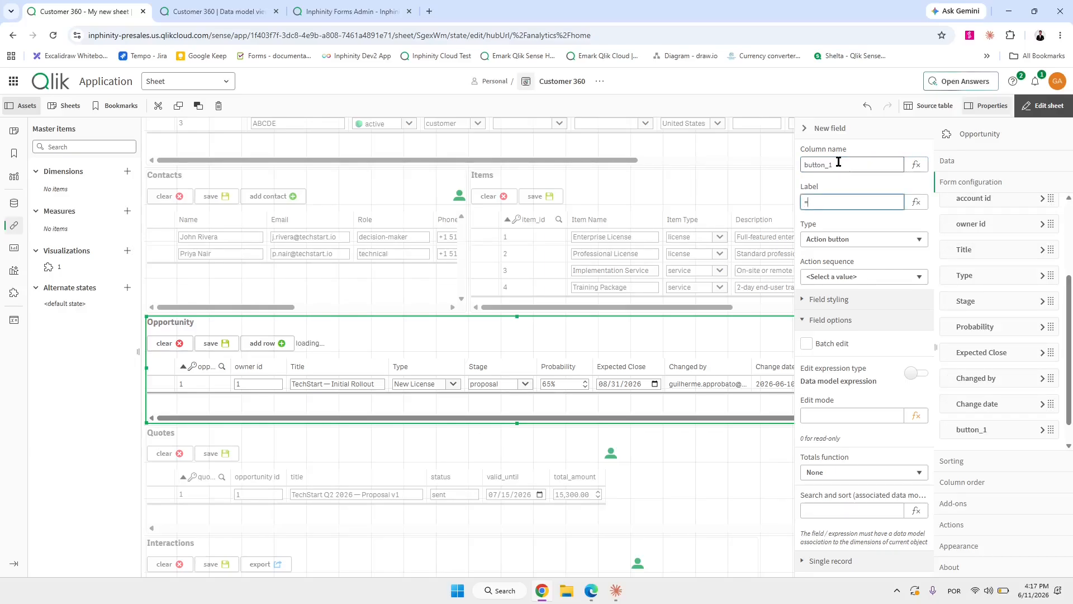
{"action": "type", "text": "chr(10)"}
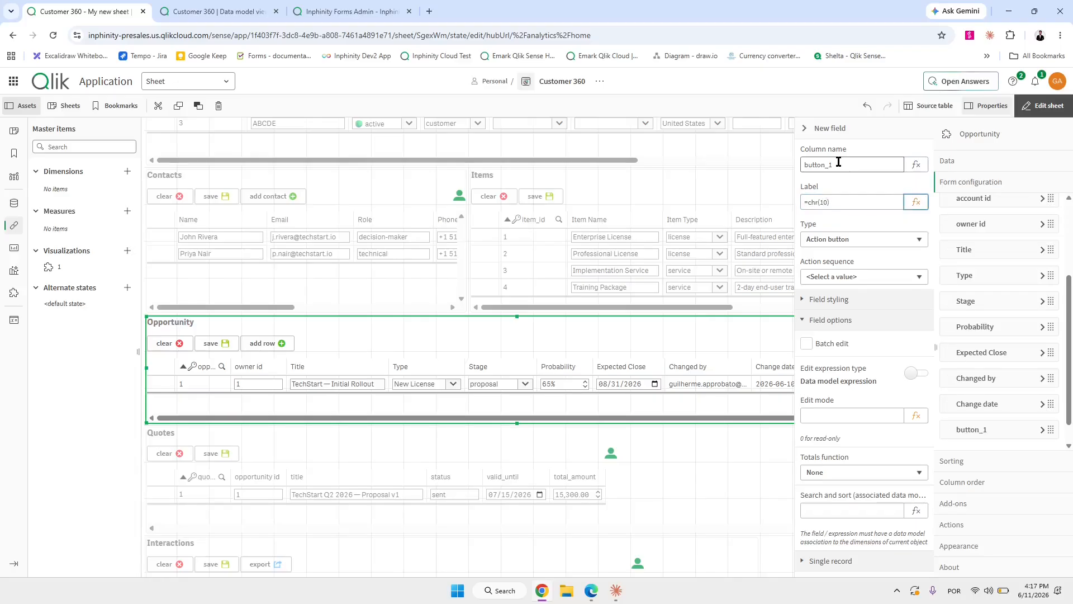
{"action": "left_click_drag", "start_coordinate": [834, 202], "coordinate": [804, 203]}
{"action": "left_click", "coordinate": [833, 182]}
{"action": "left_click", "coordinate": [843, 278]}
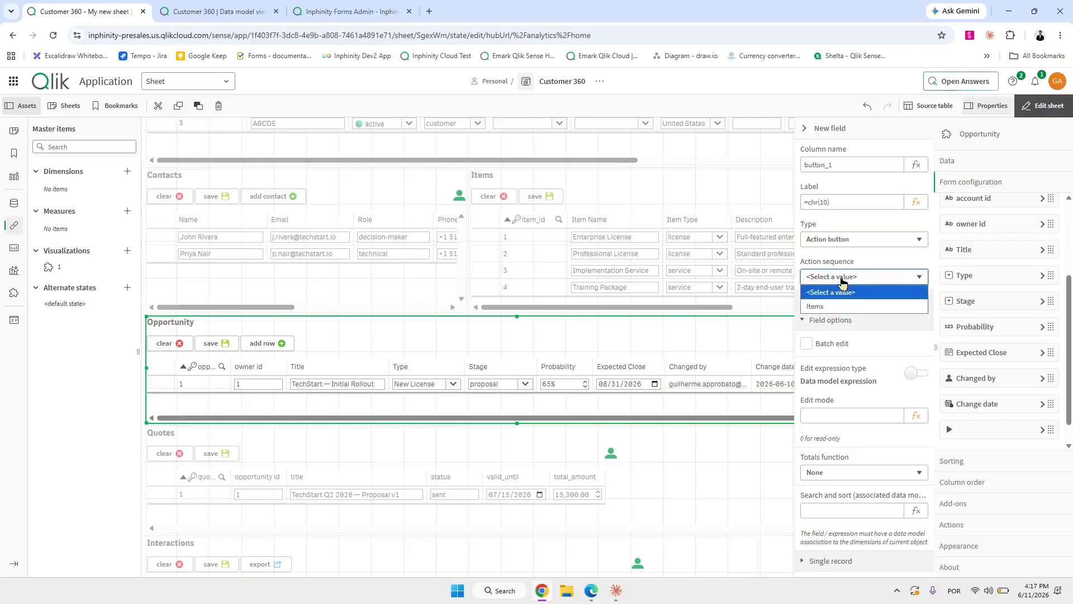
{"action": "left_click", "coordinate": [824, 306]}
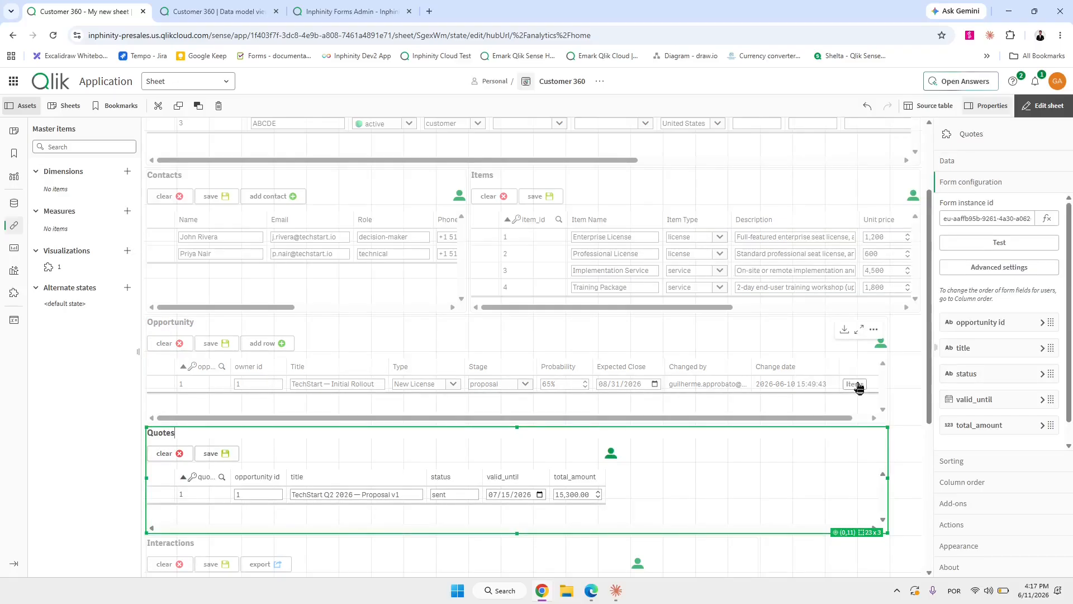
Move the unlabelled button column directly after Stage in the Opportunity form's column order.
{"action": "left_click", "coordinate": [860, 398]}
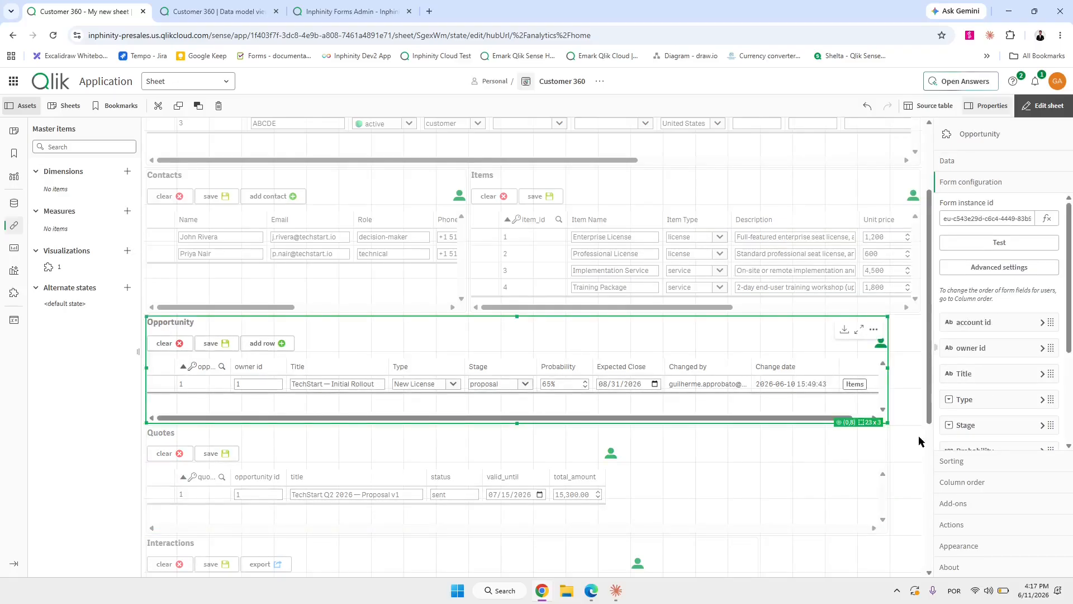
{"action": "left_click", "coordinate": [980, 484]}
{"action": "scroll", "coordinate": [999, 454], "scroll_direction": "down", "scroll_amount": 2}
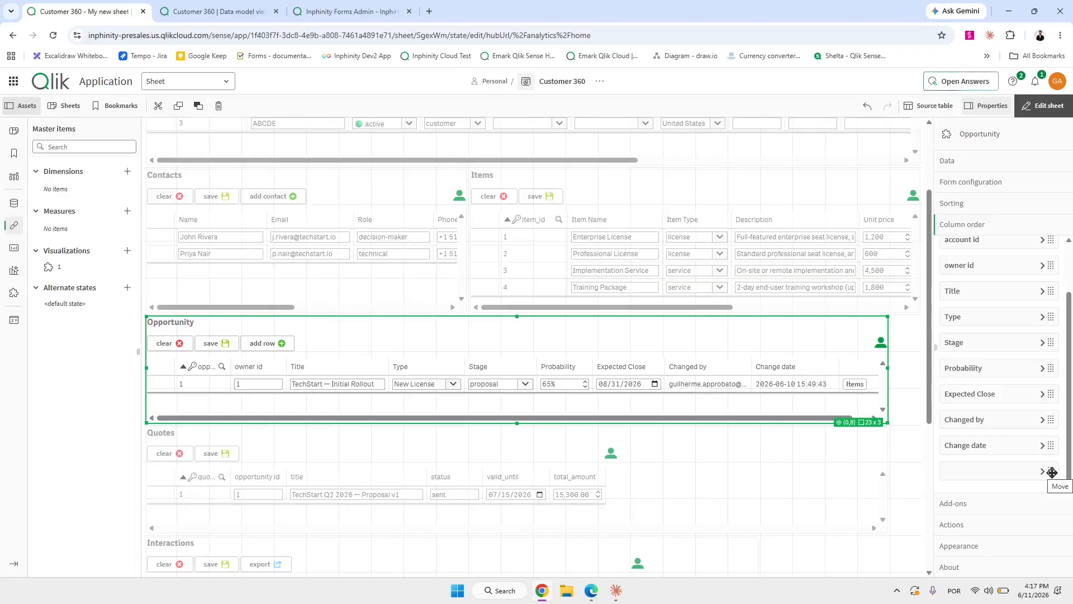
{"action": "left_click_drag", "start_coordinate": [1052, 473], "coordinate": [1044, 382]}
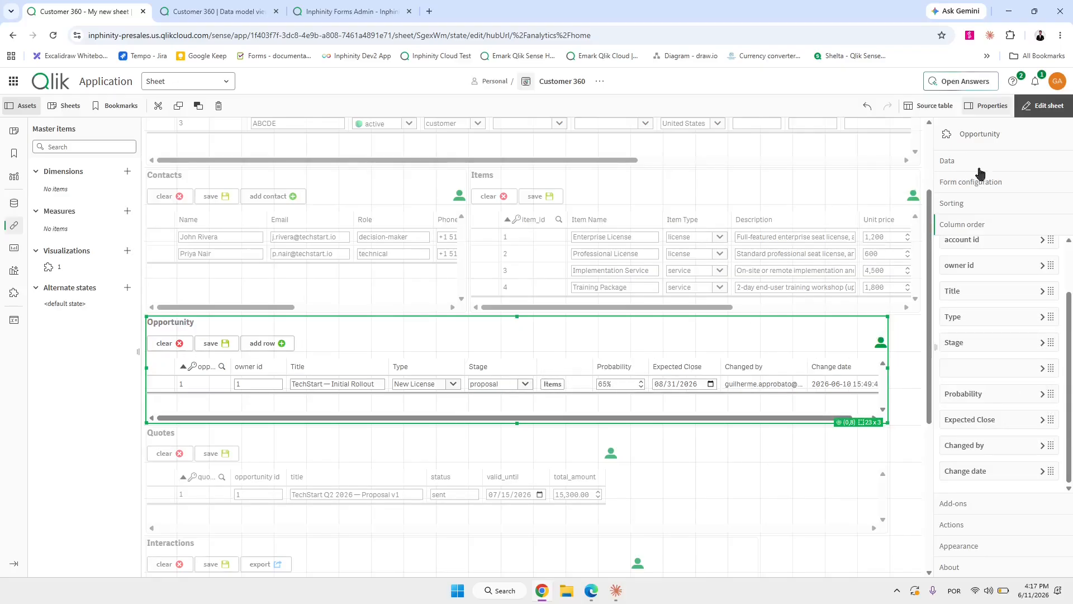
Centre the button_1 field's alignment in its field styling and slightly narrow its column in the Opportunity form.
{"action": "left_click", "coordinate": [987, 183]}
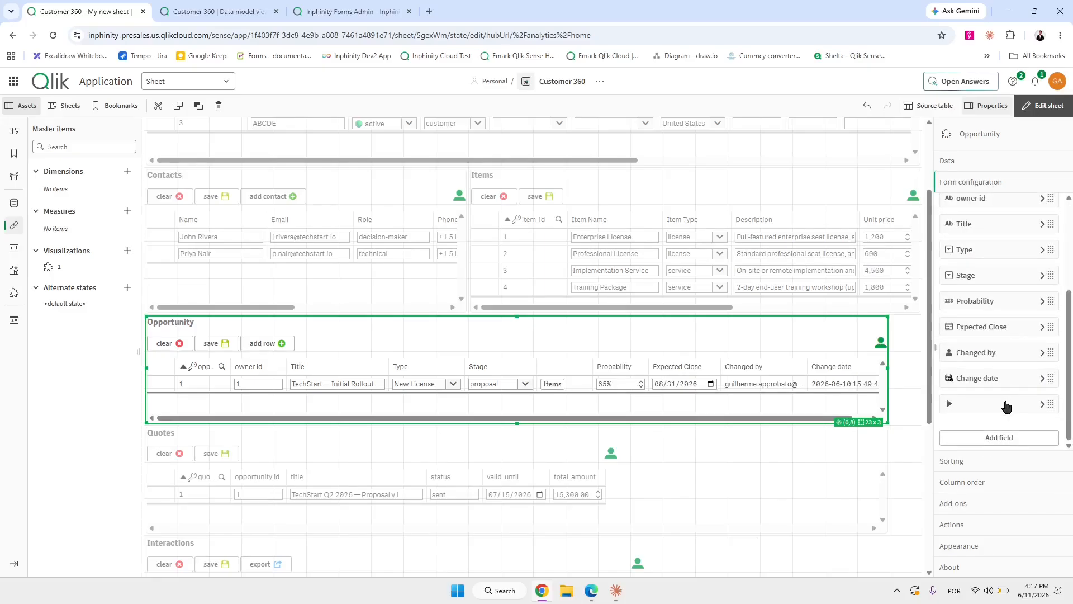
{"action": "left_click", "coordinate": [1007, 405]}
{"action": "left_click", "coordinate": [999, 370]}
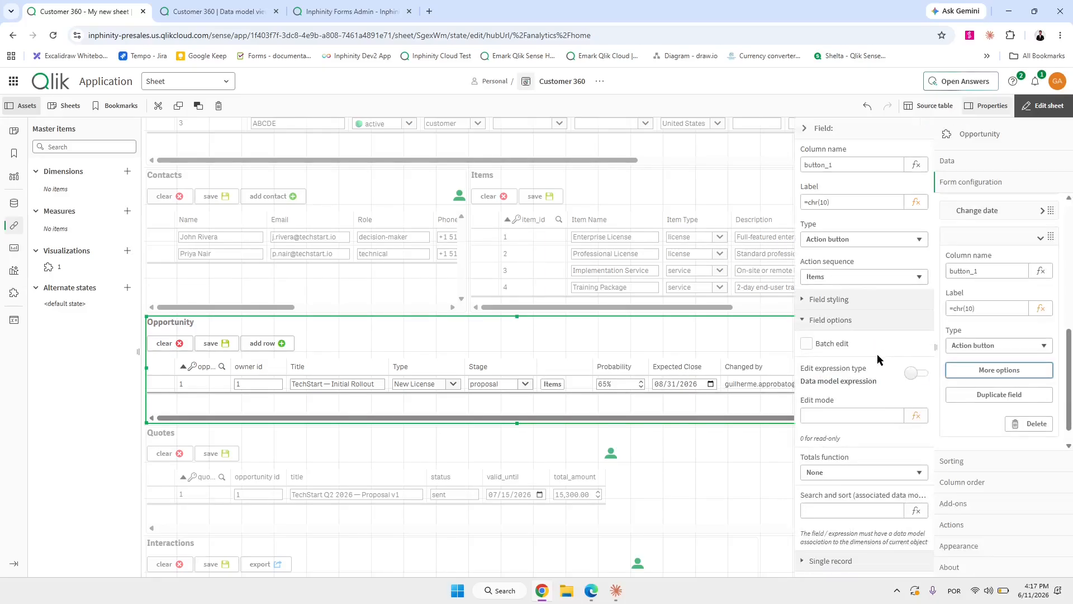
{"action": "left_click", "coordinate": [835, 319]}
{"action": "left_click", "coordinate": [837, 299]}
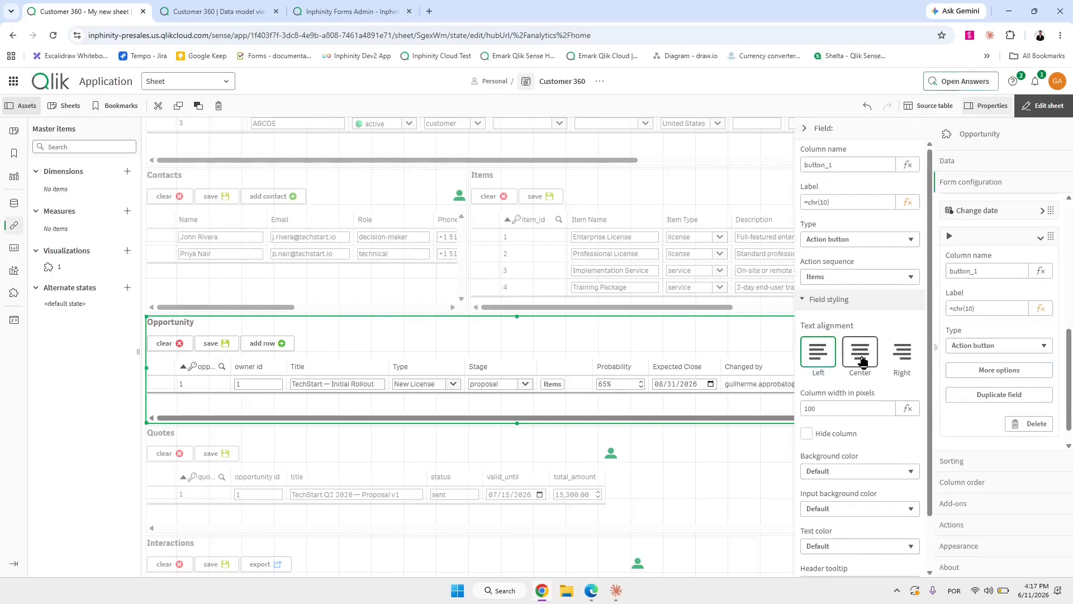
{"action": "left_click", "coordinate": [863, 360]}
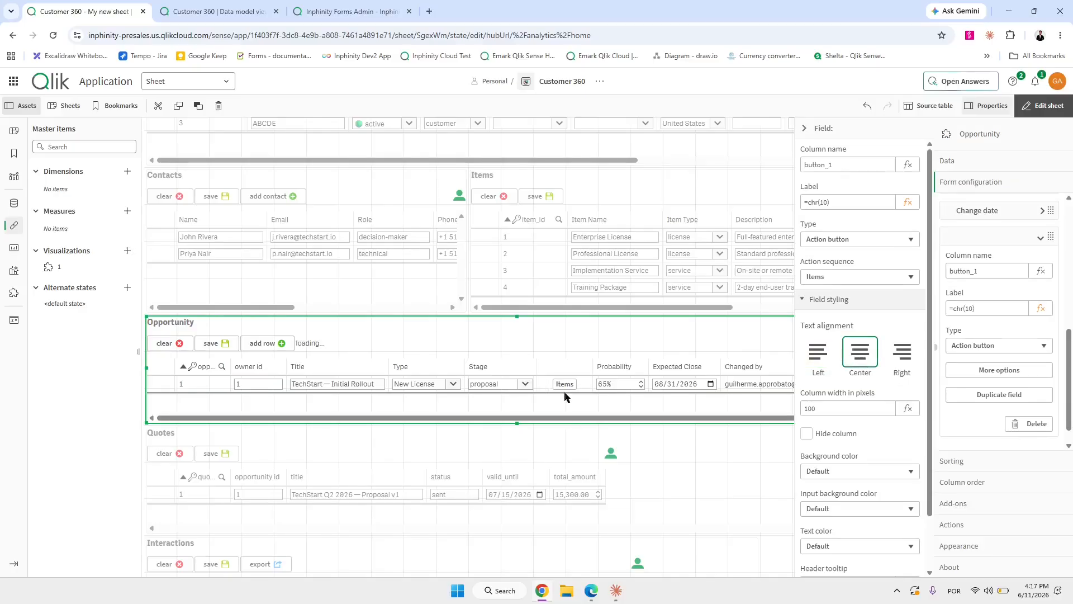
{"action": "left_click_drag", "start_coordinate": [594, 366], "coordinate": [587, 366]}
{"action": "left_click", "coordinate": [964, 378]}
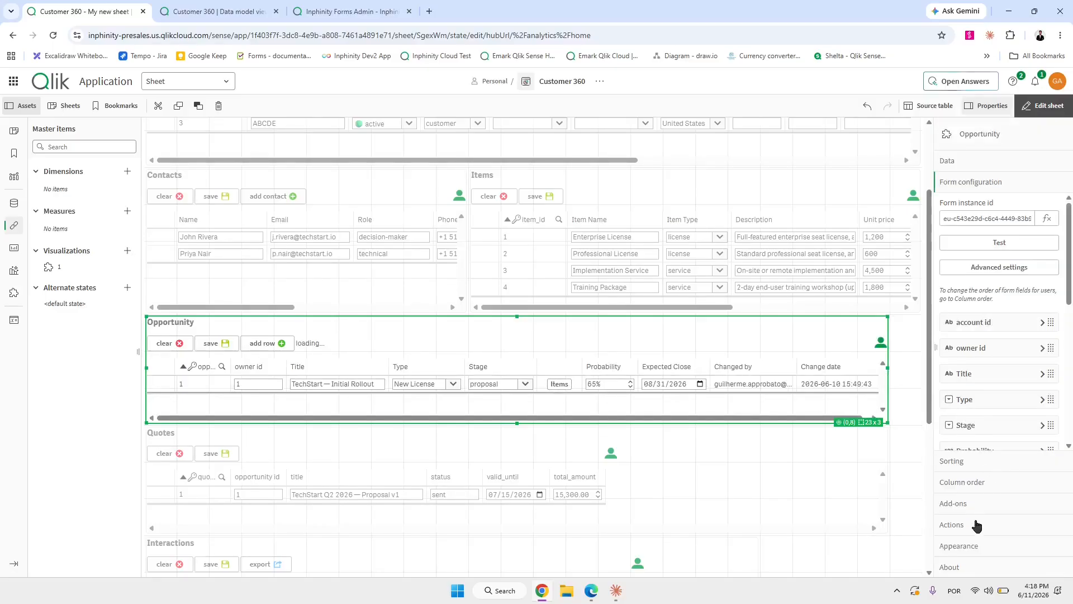
Add a Master visualization action to the Opportunity form's Items sequence and have it show master item 1.
{"action": "left_click", "coordinate": [973, 525]}
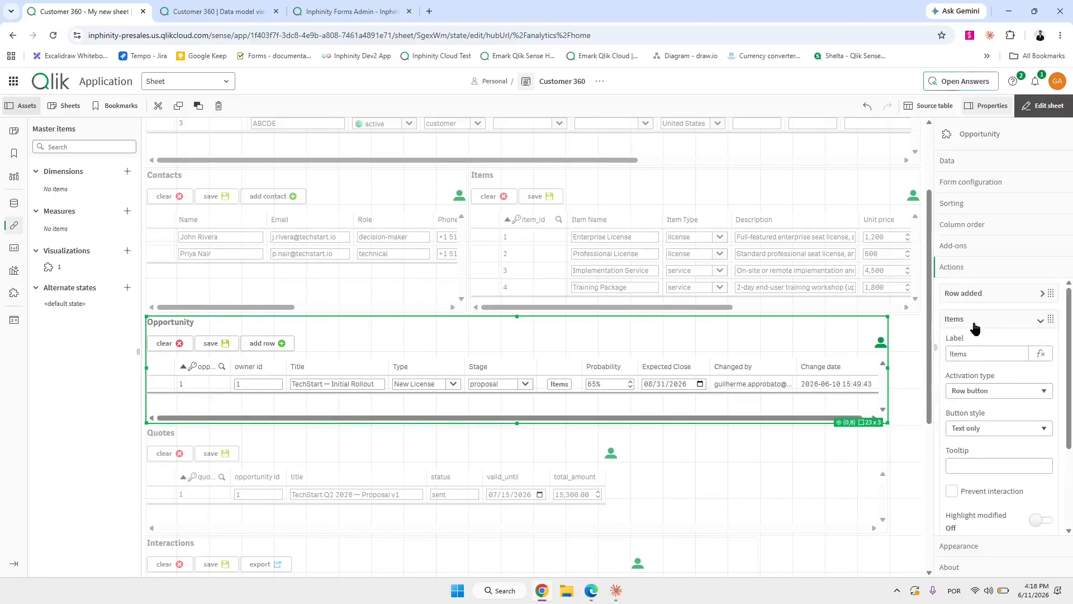
{"action": "scroll", "coordinate": [987, 399], "scroll_direction": "down", "scroll_amount": 2}
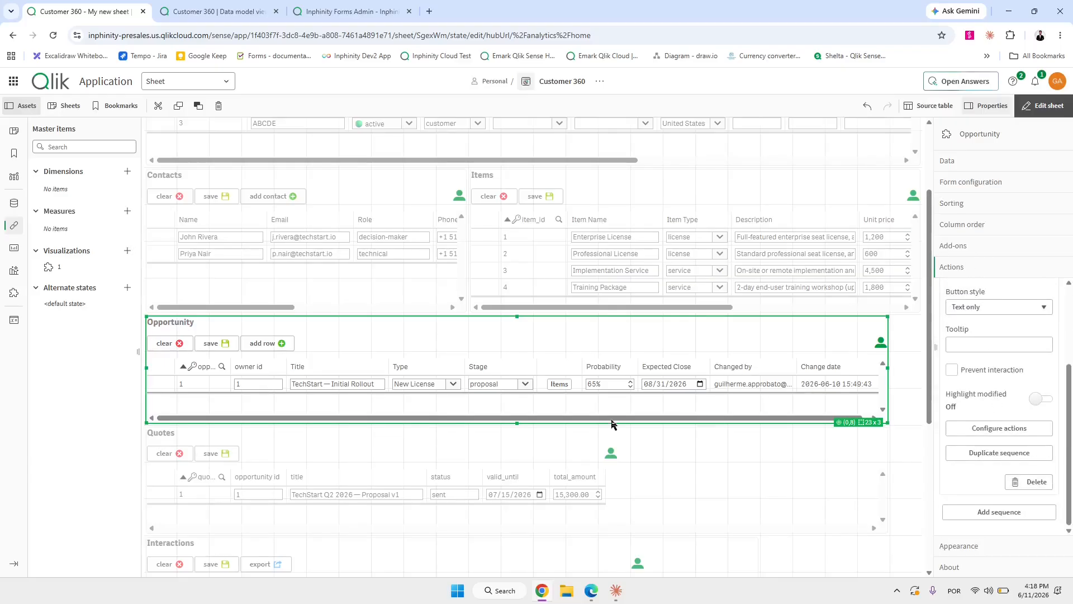
{"action": "left_click", "coordinate": [997, 431]}
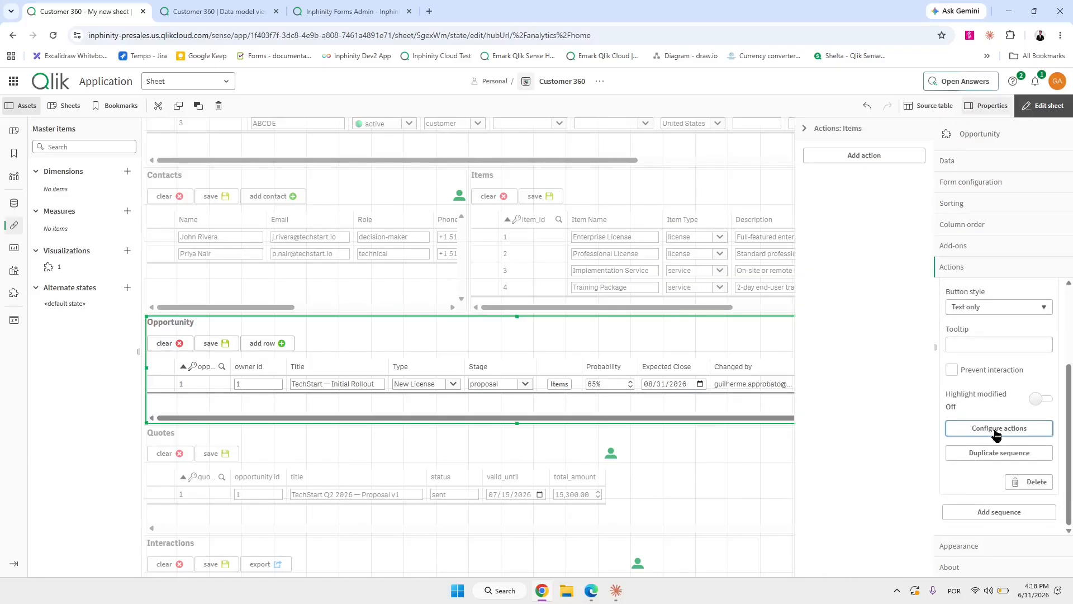
{"action": "left_click", "coordinate": [843, 157]}
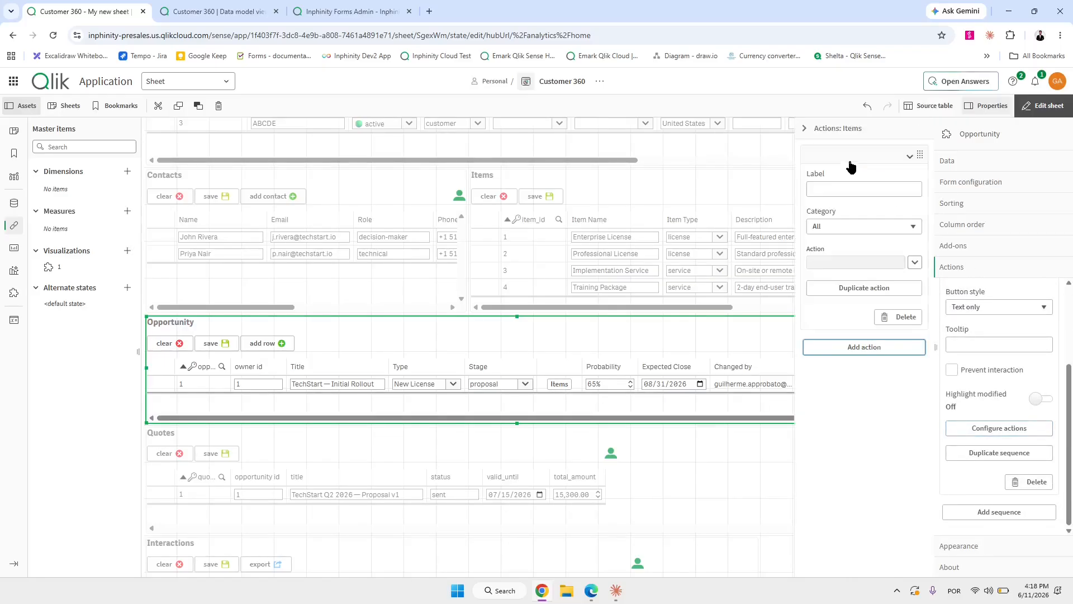
{"action": "left_click", "coordinate": [915, 263]}
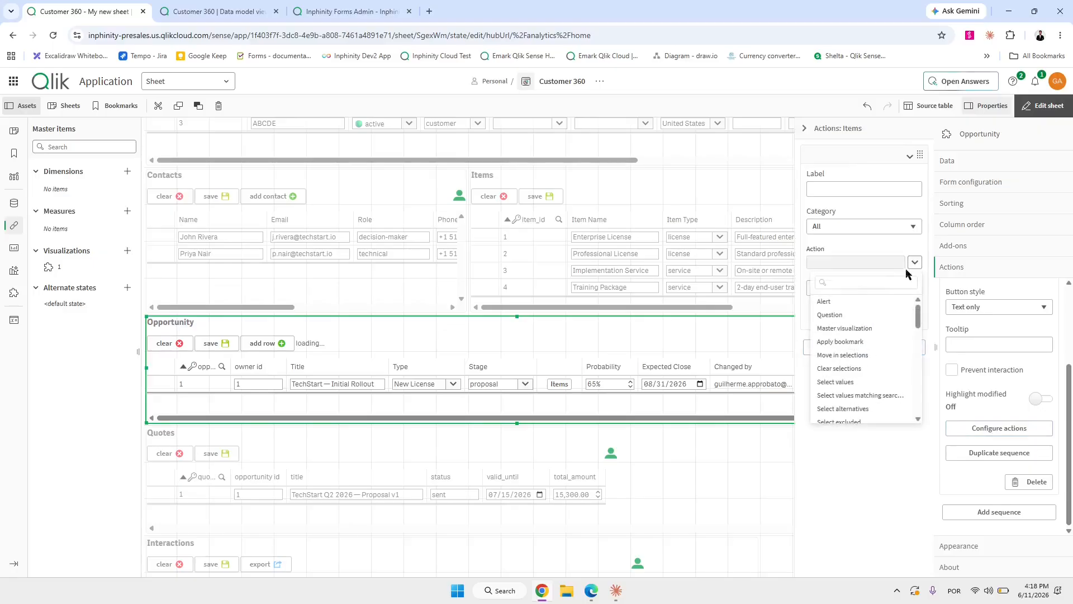
{"action": "left_click", "coordinate": [845, 329]}
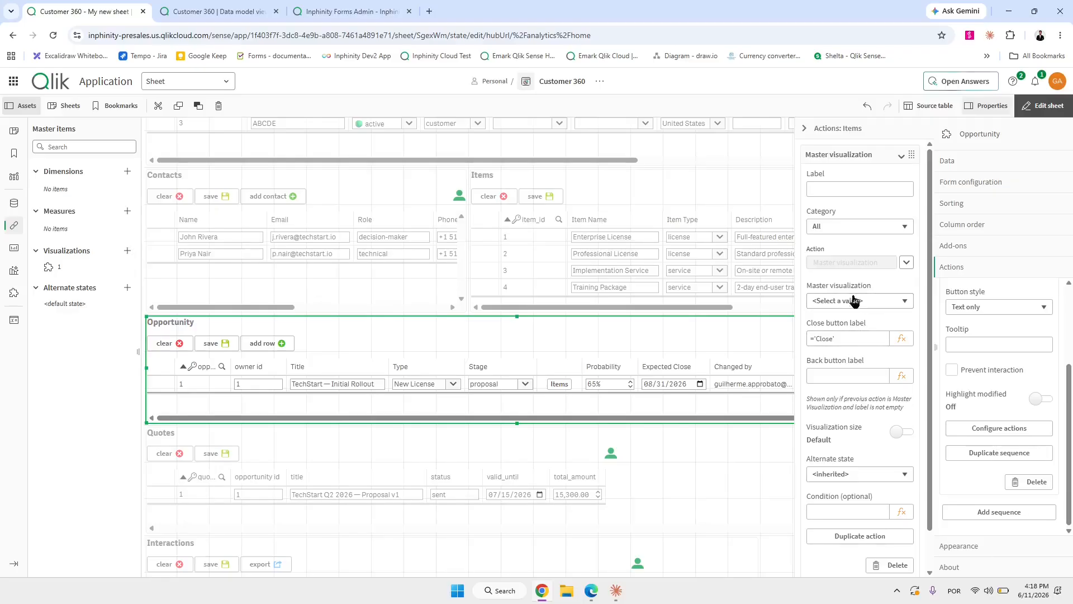
{"action": "left_click", "coordinate": [853, 301]}
{"action": "left_click", "coordinate": [842, 331]}
Switch the action's visualization size to Custom, preview it, and make the pop-up wider and less tall.
{"action": "left_click", "coordinate": [899, 433]}
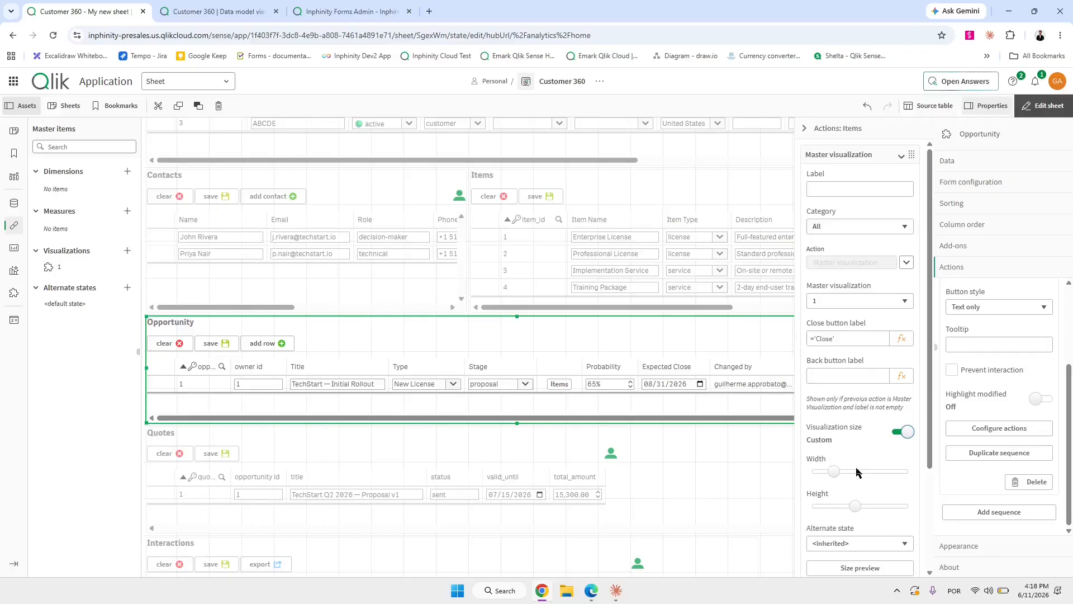
{"action": "scroll", "coordinate": [866, 503], "scroll_direction": "down", "scroll_amount": 1}
{"action": "left_click", "coordinate": [868, 519]}
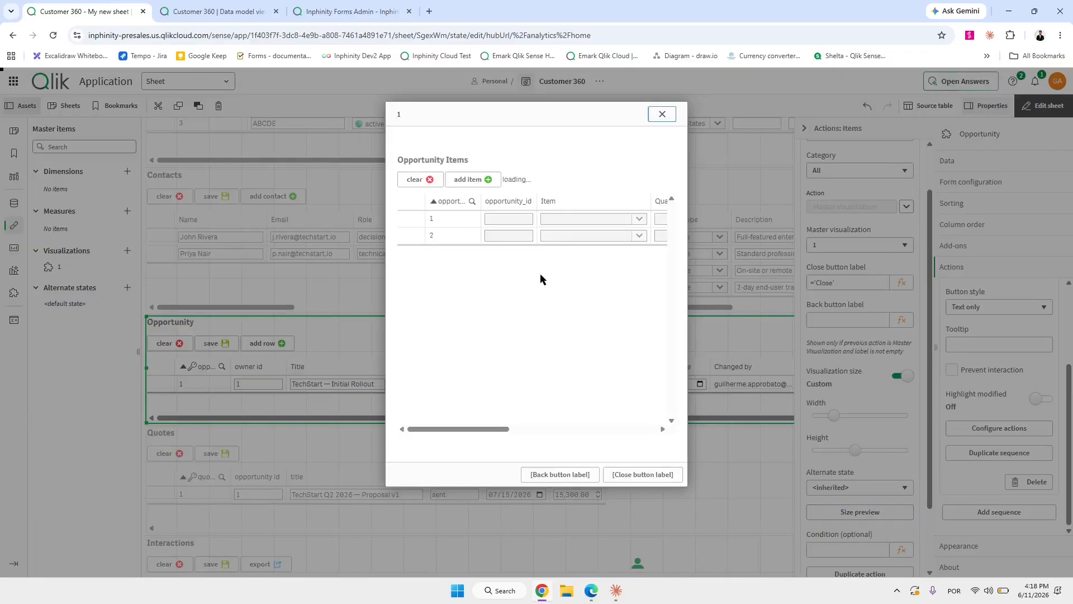
{"action": "left_click", "coordinate": [662, 114]}
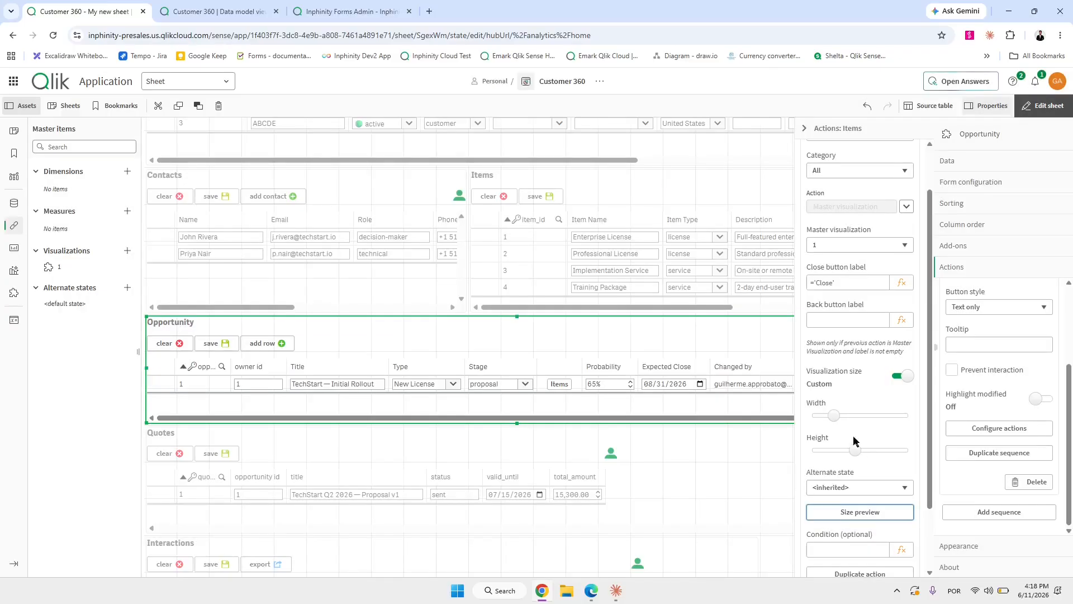
{"action": "left_click_drag", "start_coordinate": [833, 415], "coordinate": [865, 416]}
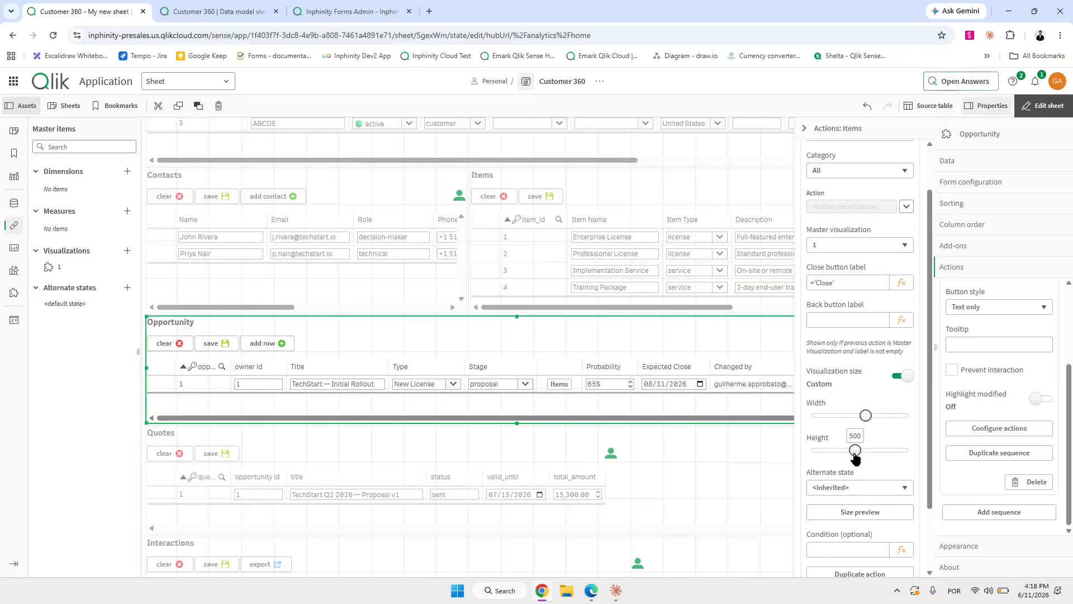
{"action": "left_click", "coordinate": [863, 513]}
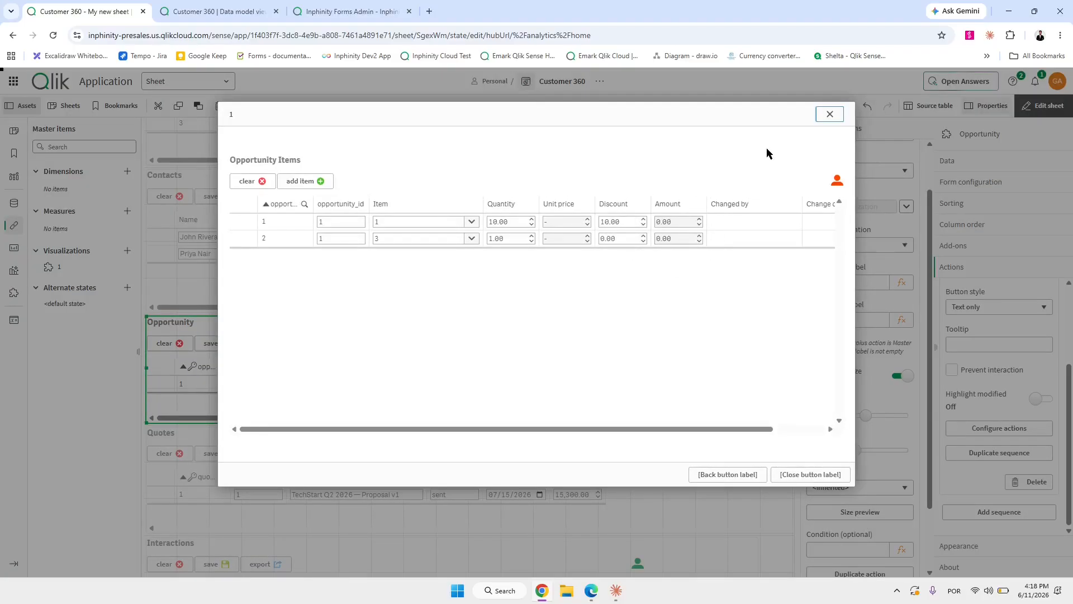
{"action": "left_click", "coordinate": [829, 114]}
{"action": "left_click_drag", "start_coordinate": [856, 452], "coordinate": [833, 451]}
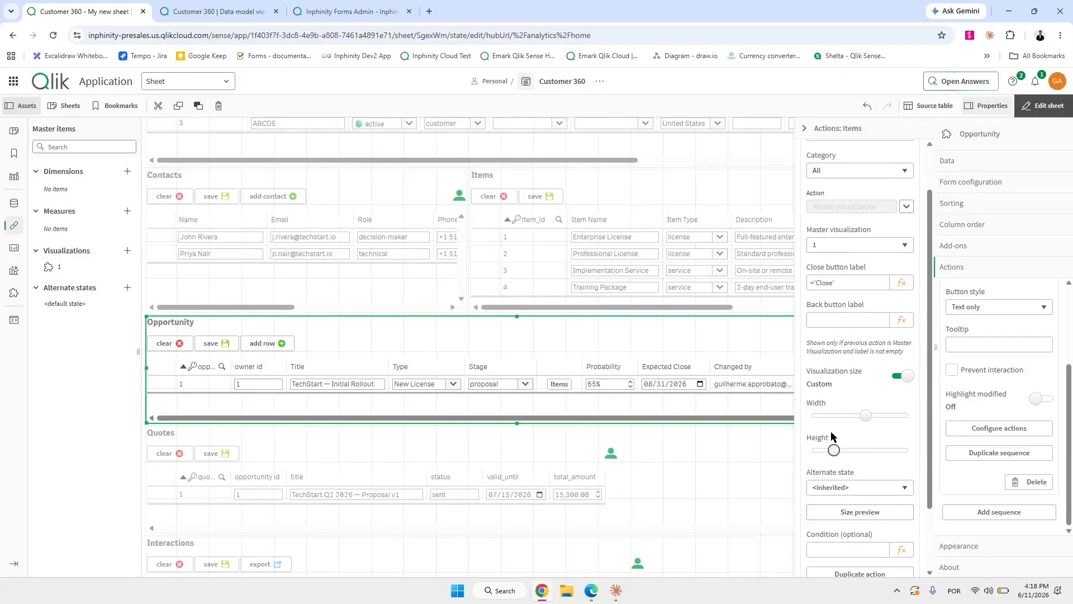
Test the Items button in the opportunity row by starting a new item row, clearing it and closing the pop-up.
{"action": "left_click", "coordinate": [560, 384]}
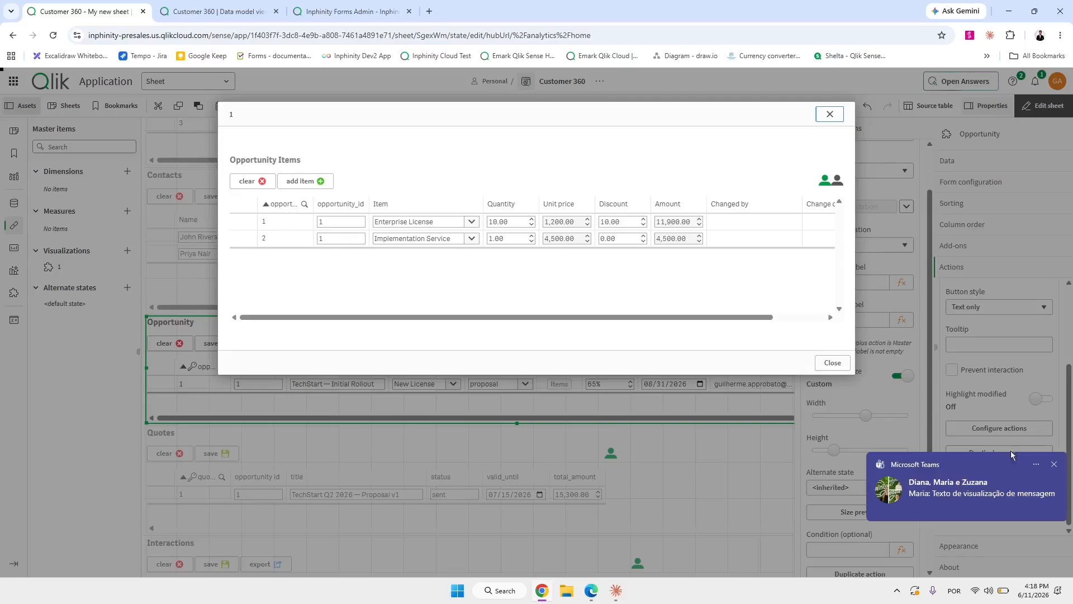
{"action": "left_click", "coordinate": [1054, 466]}
{"action": "left_click", "coordinate": [306, 181]}
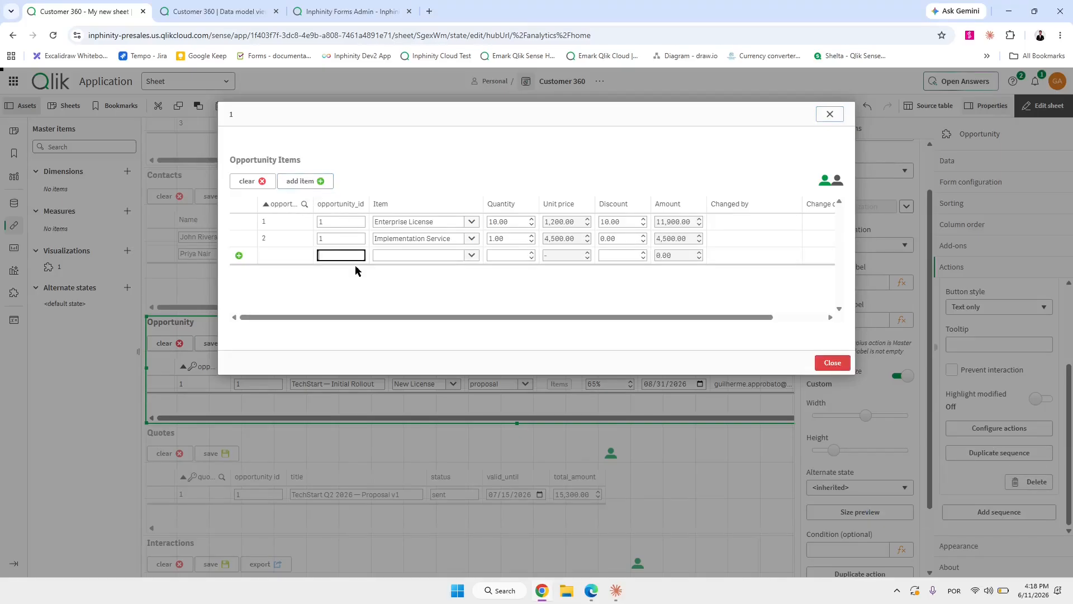
{"action": "left_click", "coordinate": [260, 185]}
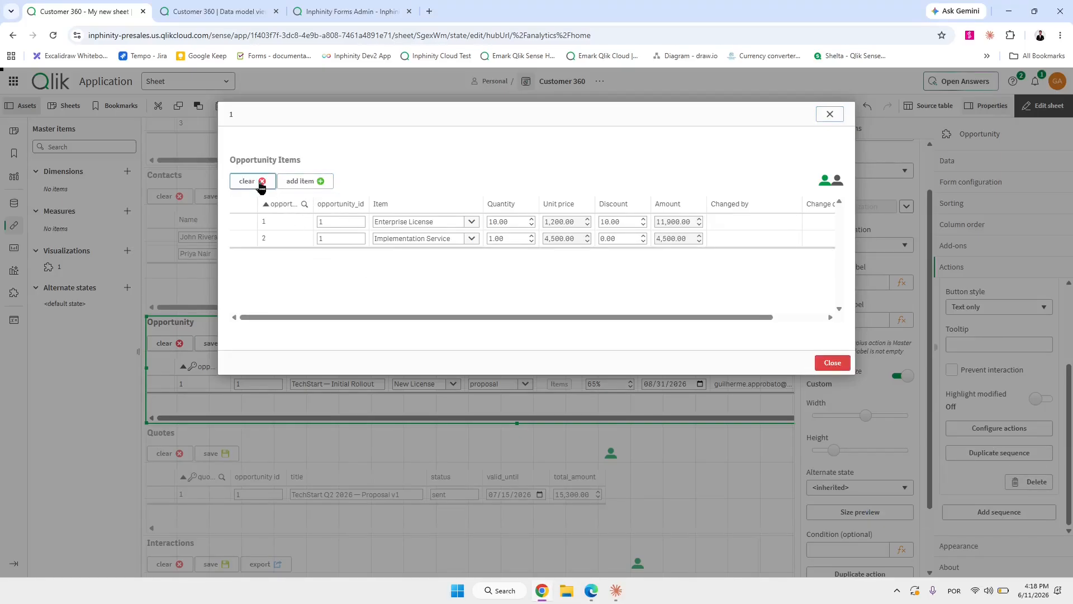
{"action": "left_click", "coordinate": [822, 363]}
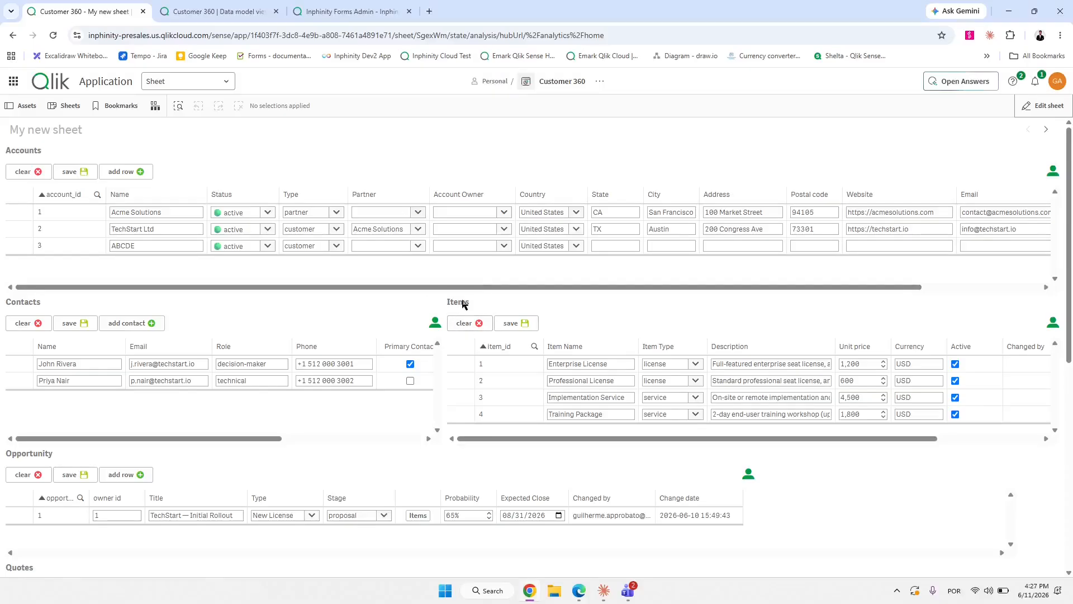
Look through the app's sheets and open My new sheet (1) for editing.
{"action": "left_click", "coordinate": [71, 106]}
{"action": "left_click", "coordinate": [84, 447]}
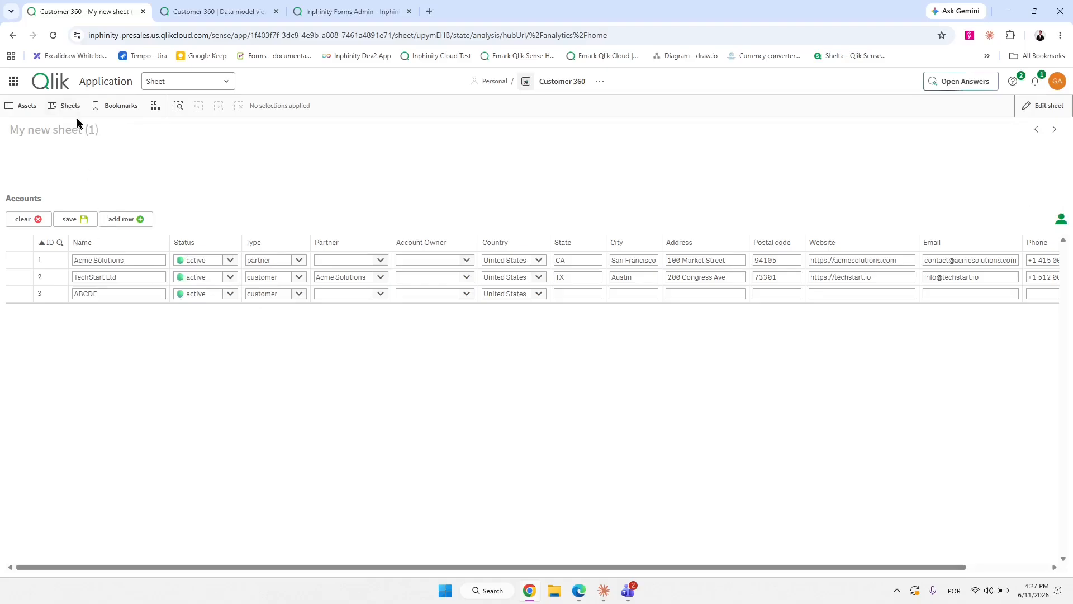
{"action": "left_click", "coordinate": [68, 106]}
{"action": "left_click", "coordinate": [210, 386]}
{"action": "left_click", "coordinate": [66, 106]}
{"action": "left_click", "coordinate": [286, 364]}
{"action": "left_click", "coordinate": [1038, 108]}
Copy the Accounts form from My new sheet (1) to My new sheet (2) and widen it to 21 x 6 grid cells.
{"action": "left_click", "coordinate": [505, 367]}
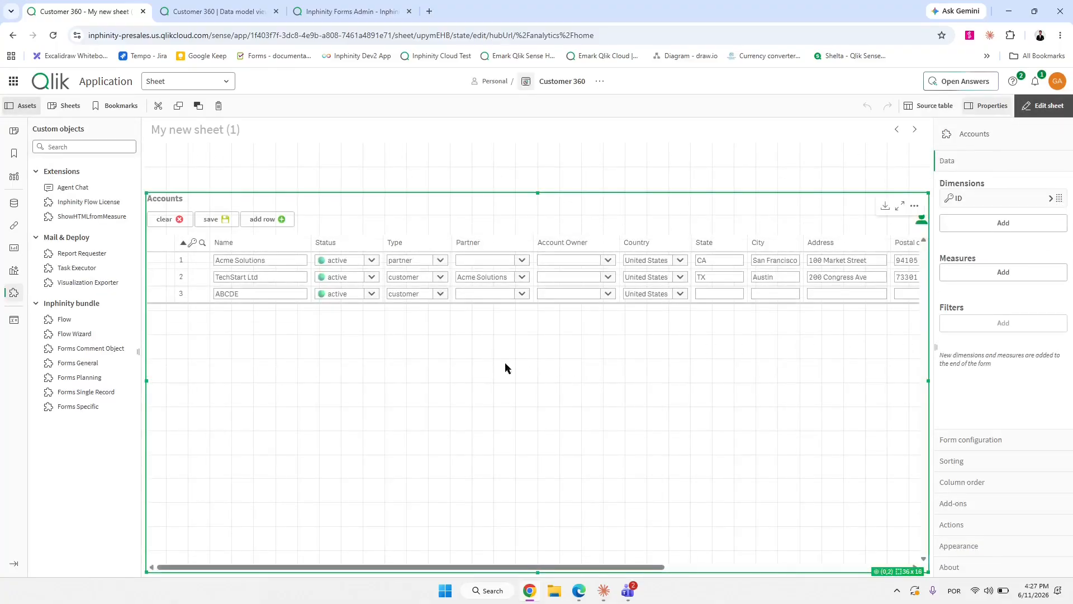
{"action": "left_click", "coordinate": [575, 301]}
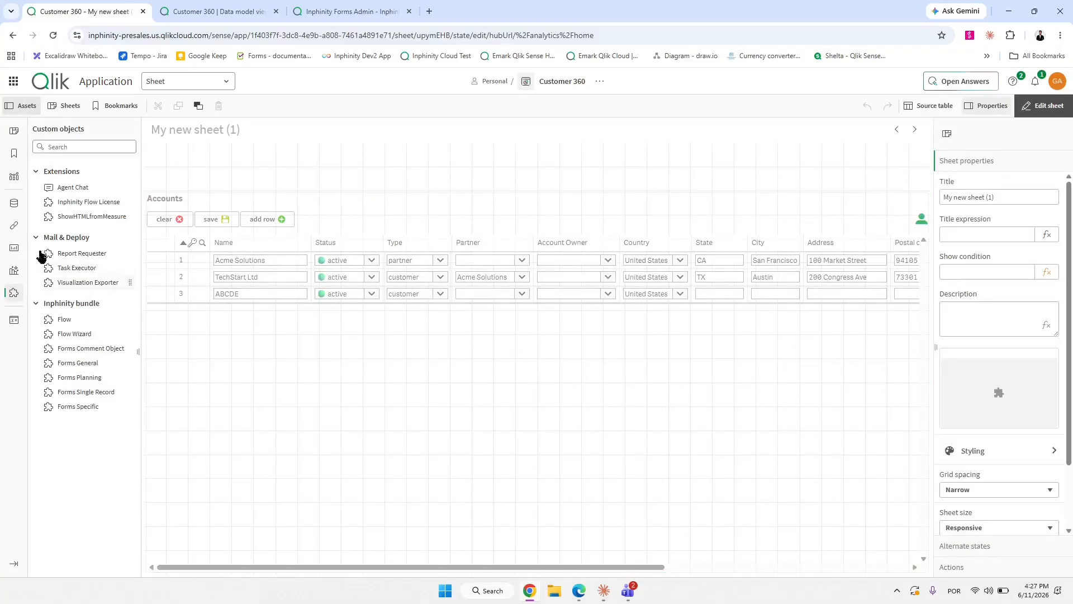
{"action": "left_click", "coordinate": [66, 105]}
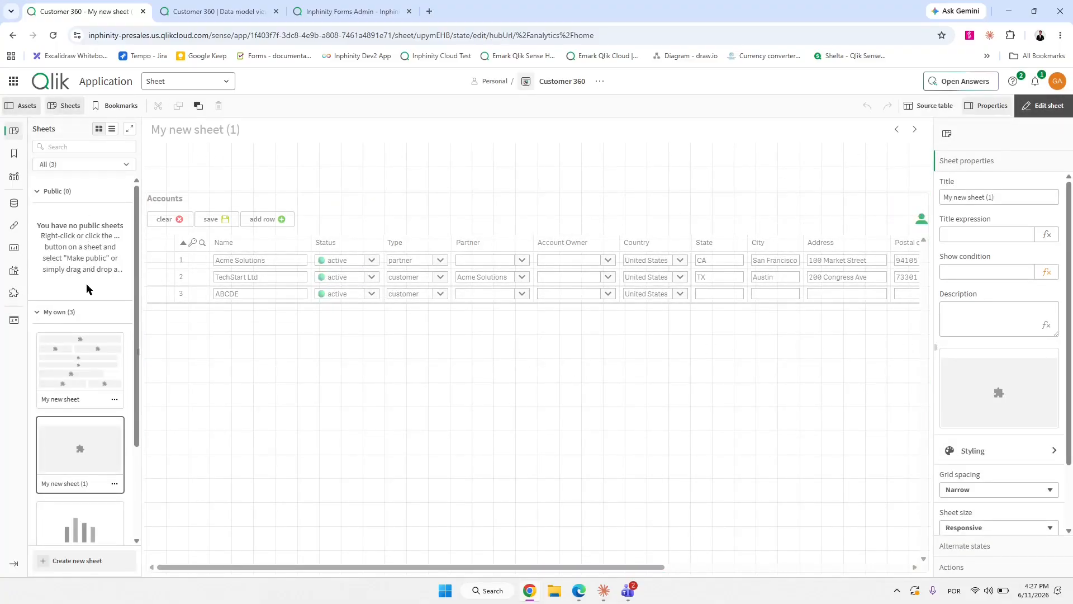
{"action": "left_click", "coordinate": [88, 527]}
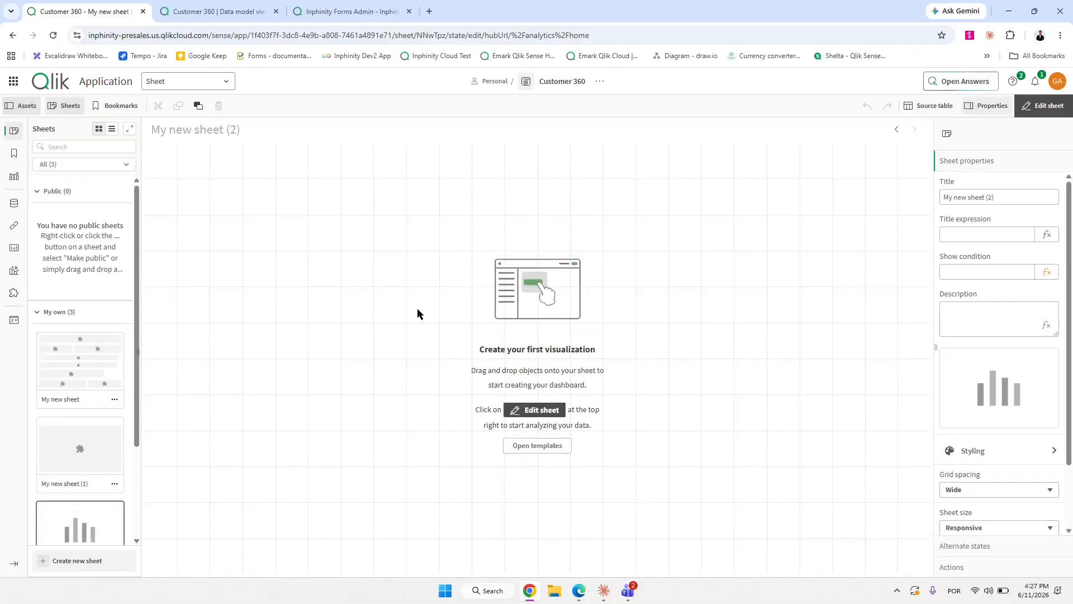
{"action": "key", "text": "ctrl+v"}
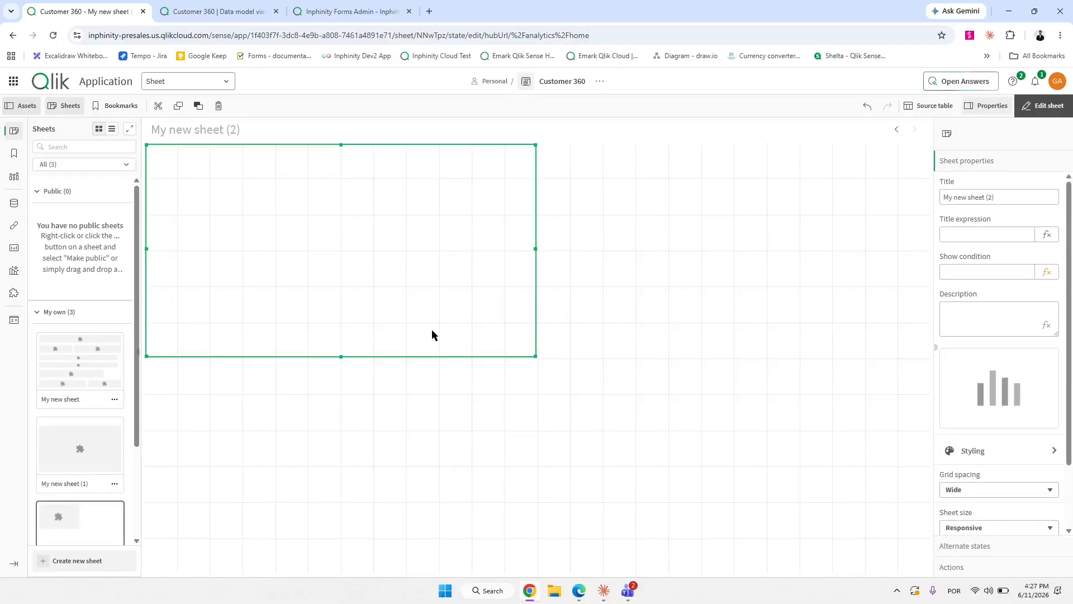
{"action": "left_click_drag", "start_coordinate": [536, 356], "coordinate": [831, 358]}
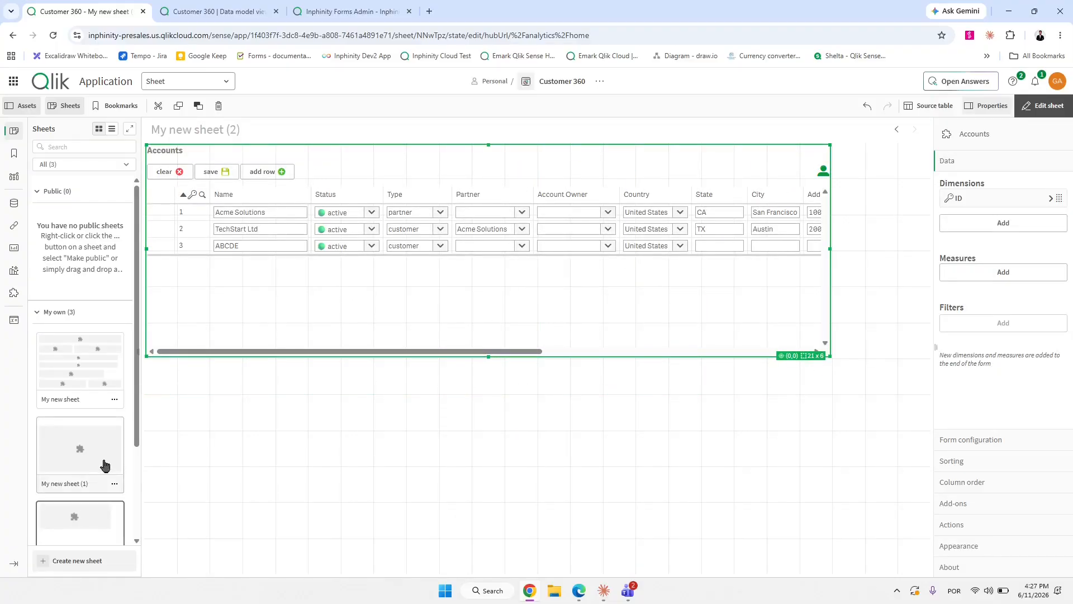
Convert the Accounts form on My new sheet (2) to a Forms Single Record object.
{"action": "scroll", "coordinate": [103, 465], "scroll_direction": "down", "scroll_amount": 1}
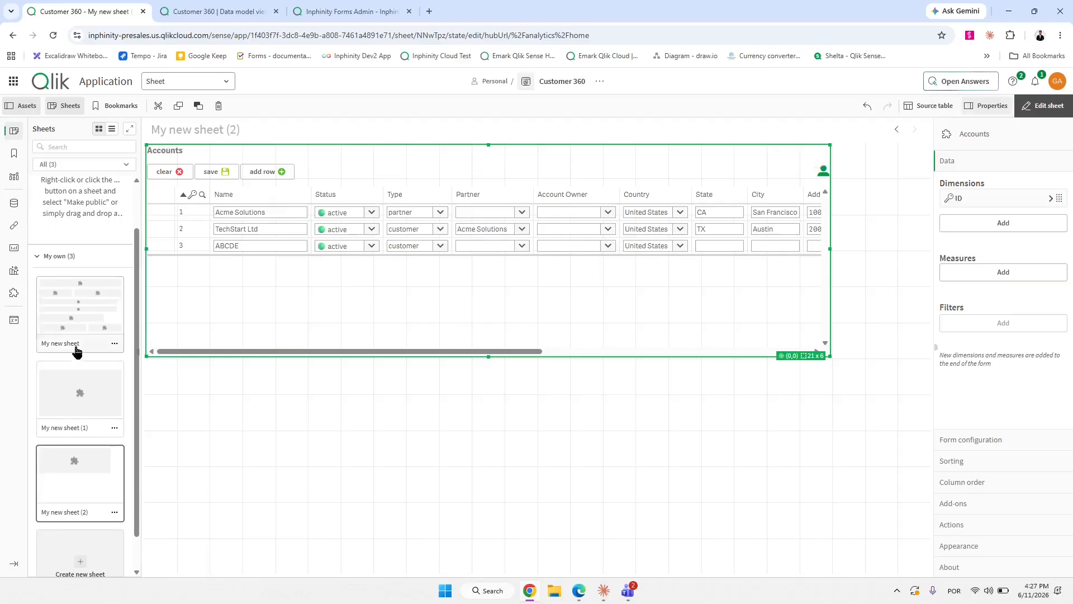
{"action": "left_click", "coordinate": [14, 292]}
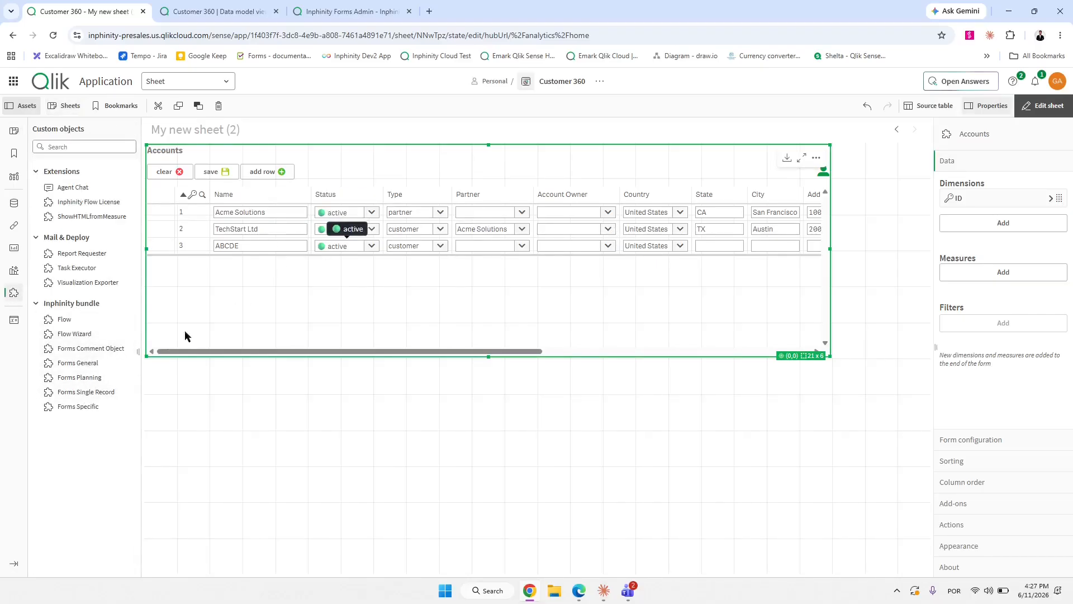
{"action": "left_click_drag", "start_coordinate": [71, 398], "coordinate": [446, 244]}
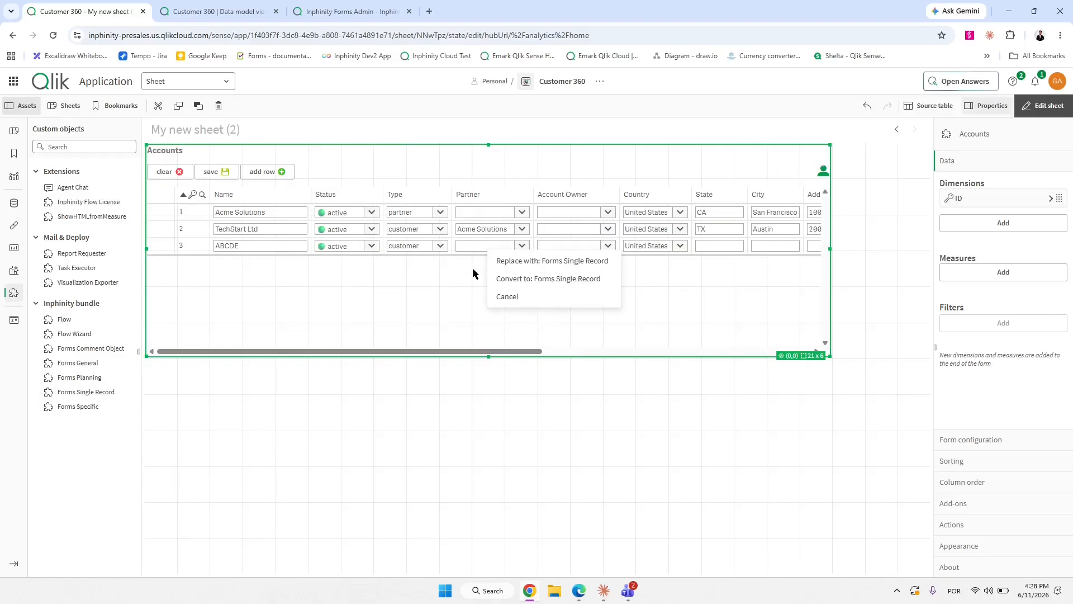
{"action": "left_click", "coordinate": [534, 279]}
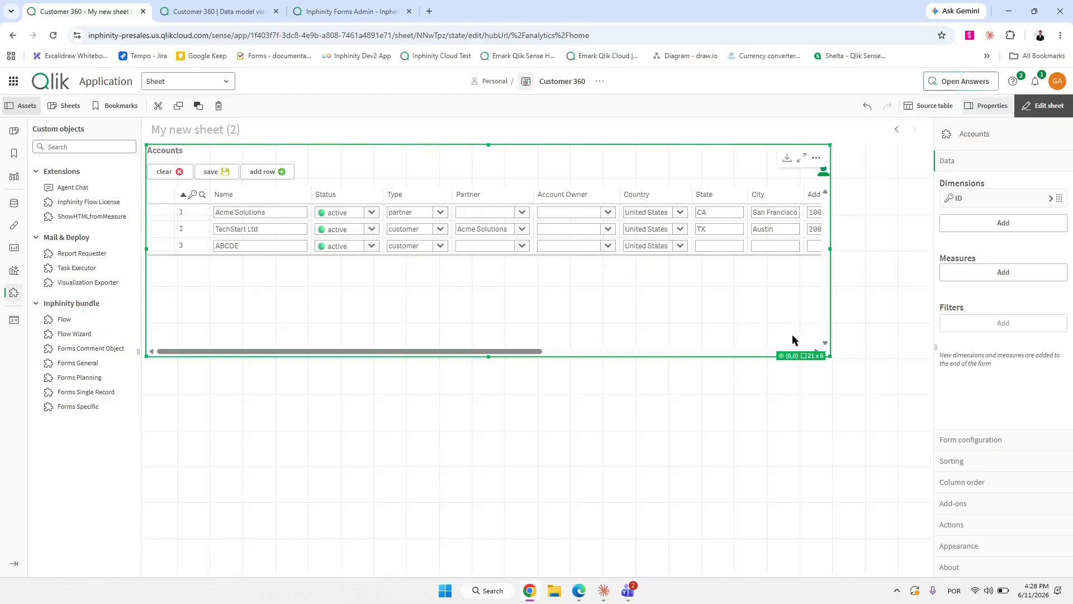
{"action": "left_click_drag", "start_coordinate": [831, 355], "coordinate": [818, 426]}
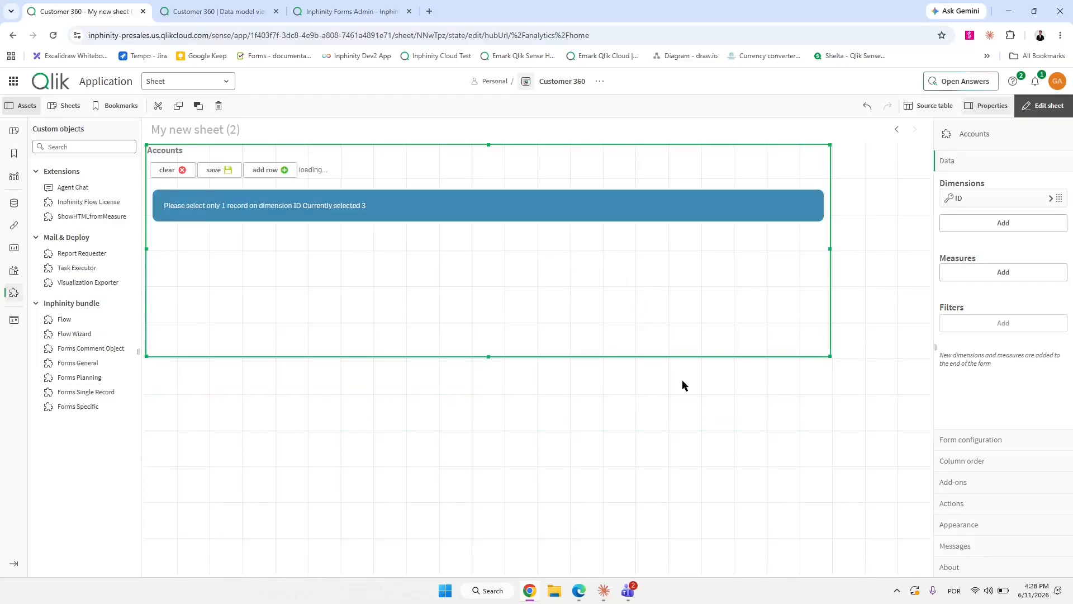
Leave editing, select account ID 1 on My new sheet (1), and review its single-record form on My new sheet (2).
{"action": "left_click", "coordinate": [1036, 105]}
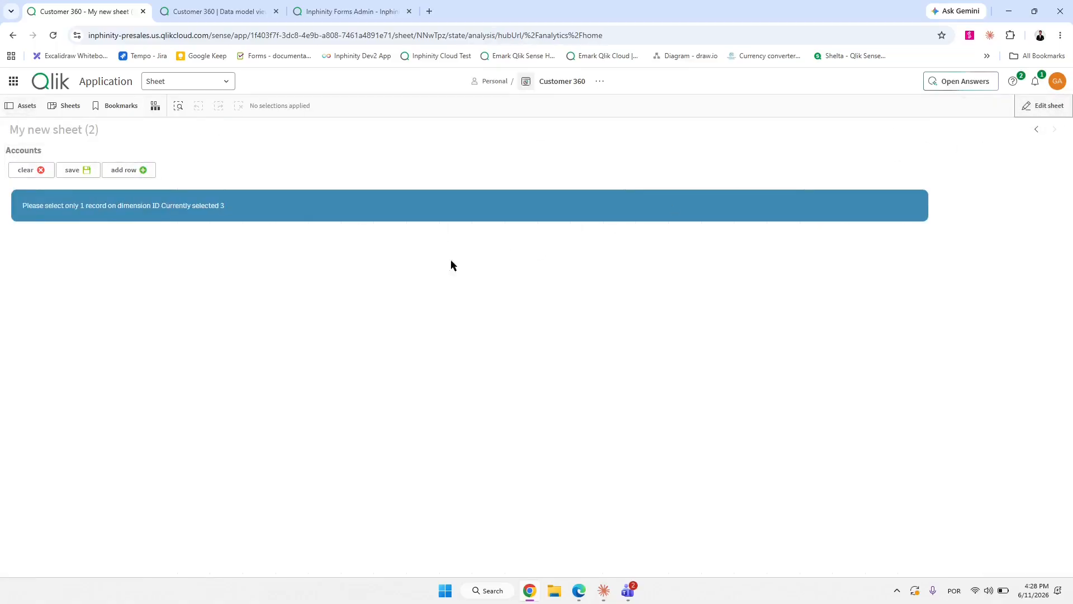
{"action": "left_click", "coordinate": [1036, 130]}
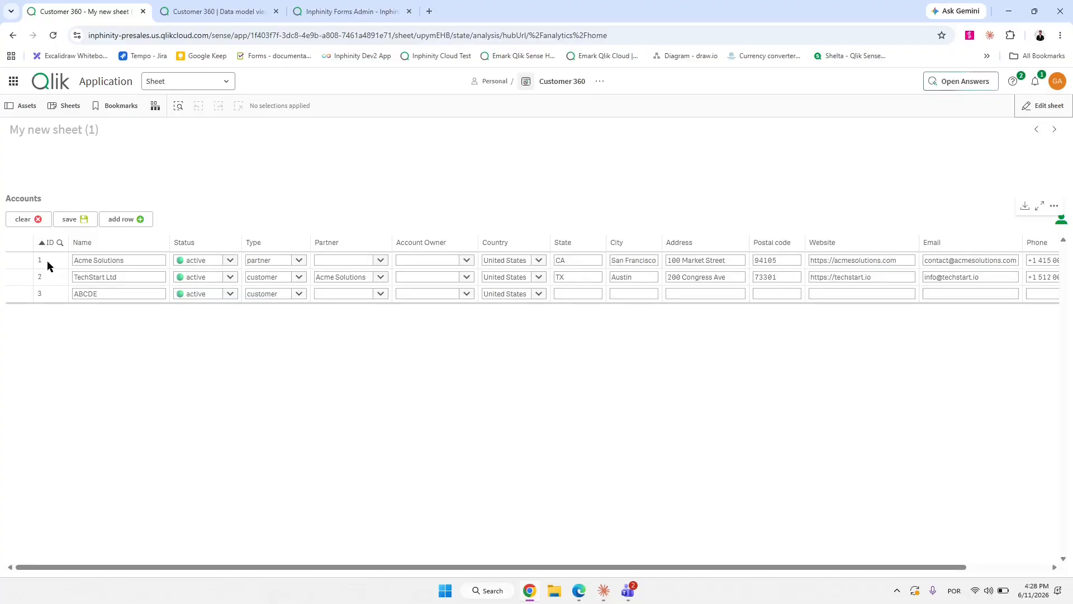
{"action": "left_click", "coordinate": [47, 263]}
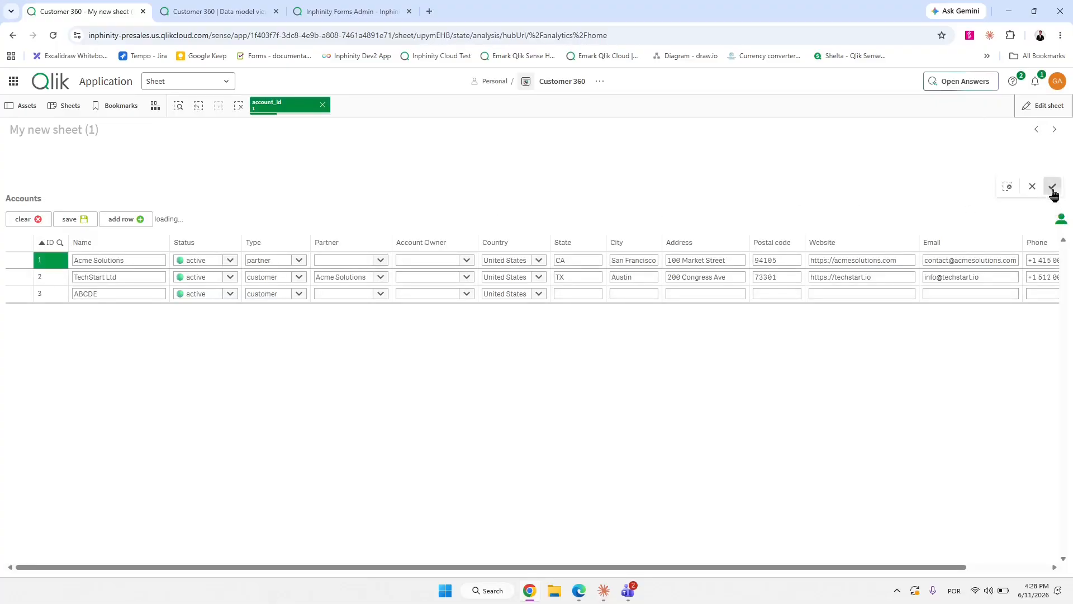
{"action": "left_click", "coordinate": [1053, 132]}
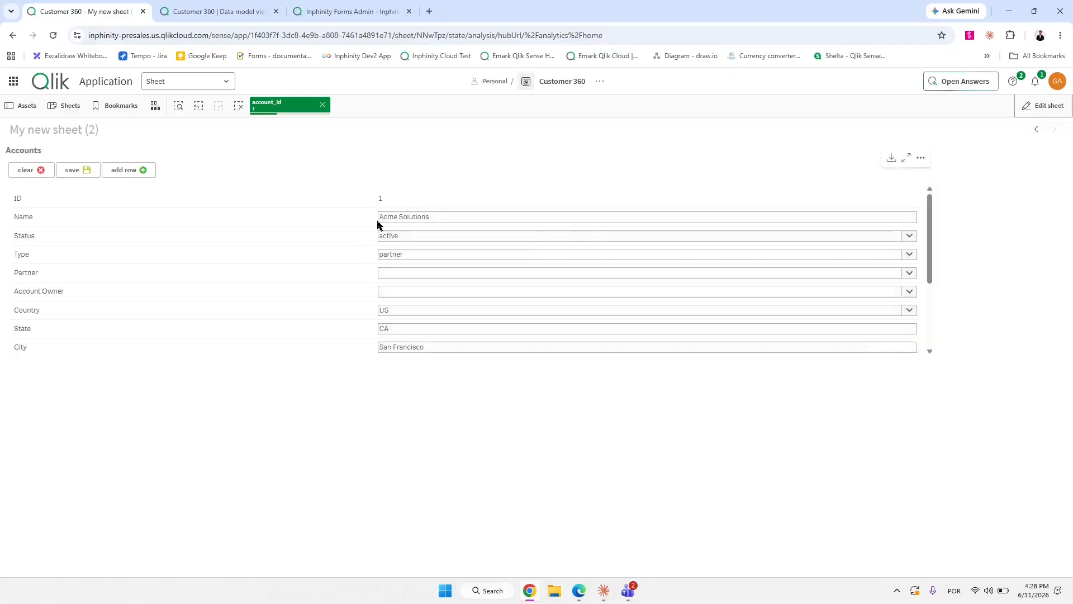
{"action": "scroll", "coordinate": [625, 312], "scroll_direction": "down", "scroll_amount": 2}
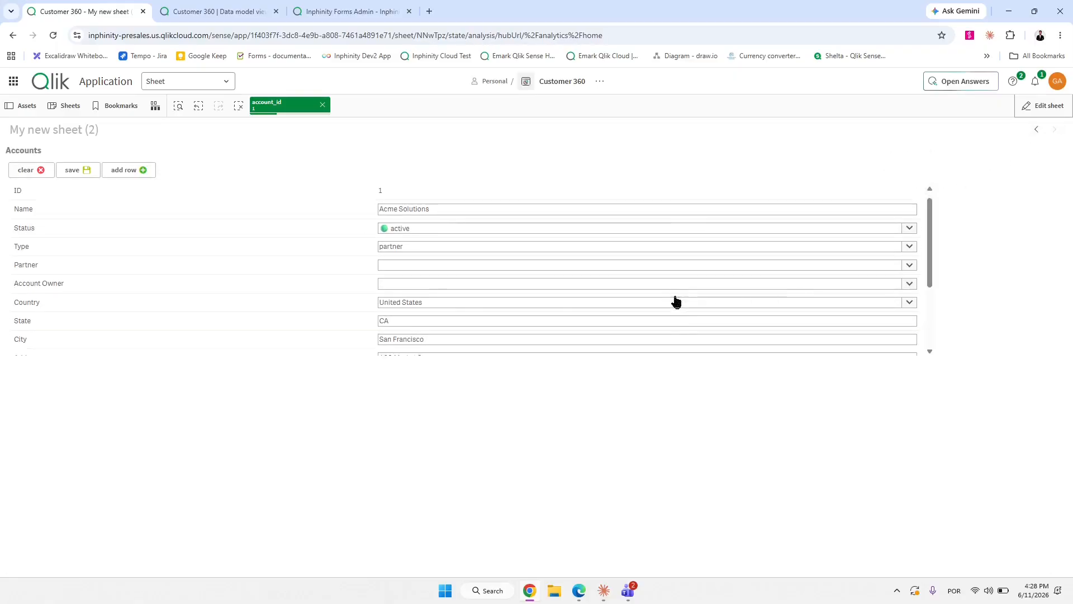
{"action": "scroll", "coordinate": [566, 305], "scroll_direction": "up", "scroll_amount": 2}
{"action": "scroll", "coordinate": [492, 279], "scroll_direction": "down", "scroll_amount": 2}
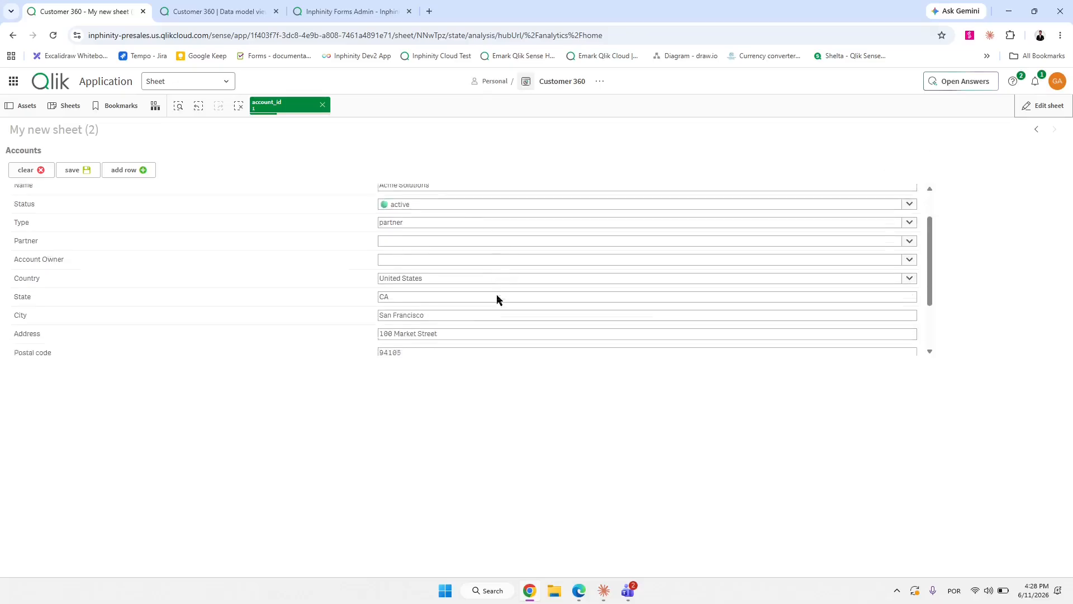
{"action": "scroll", "coordinate": [678, 227], "scroll_direction": "up", "scroll_amount": 2}
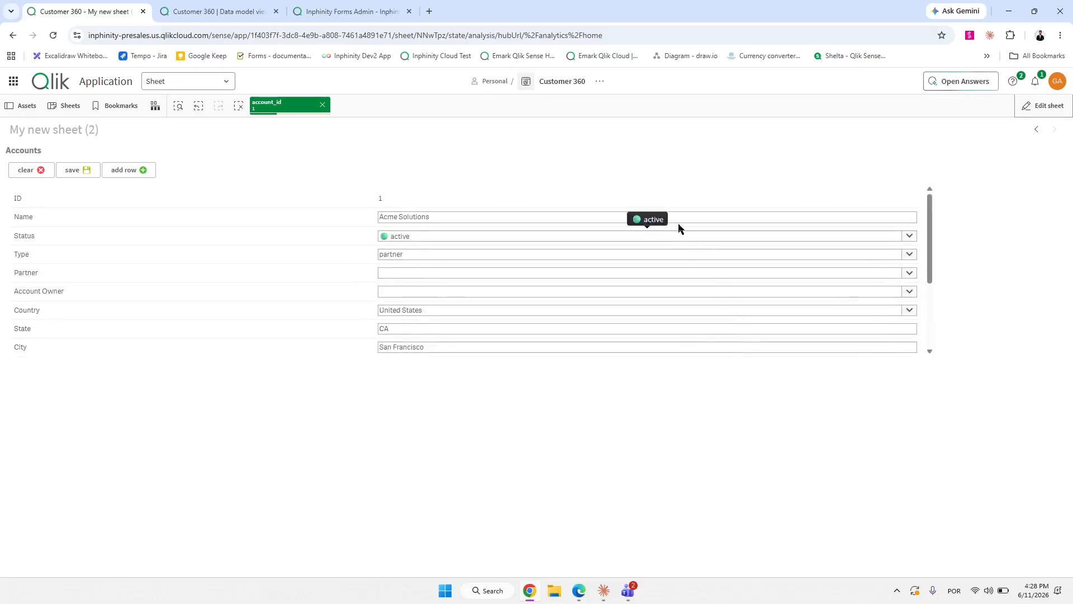
Edit My new sheet (2) and resize the Accounts single-record form to 9 x 11 grid cells.
{"action": "left_click", "coordinate": [1051, 106]}
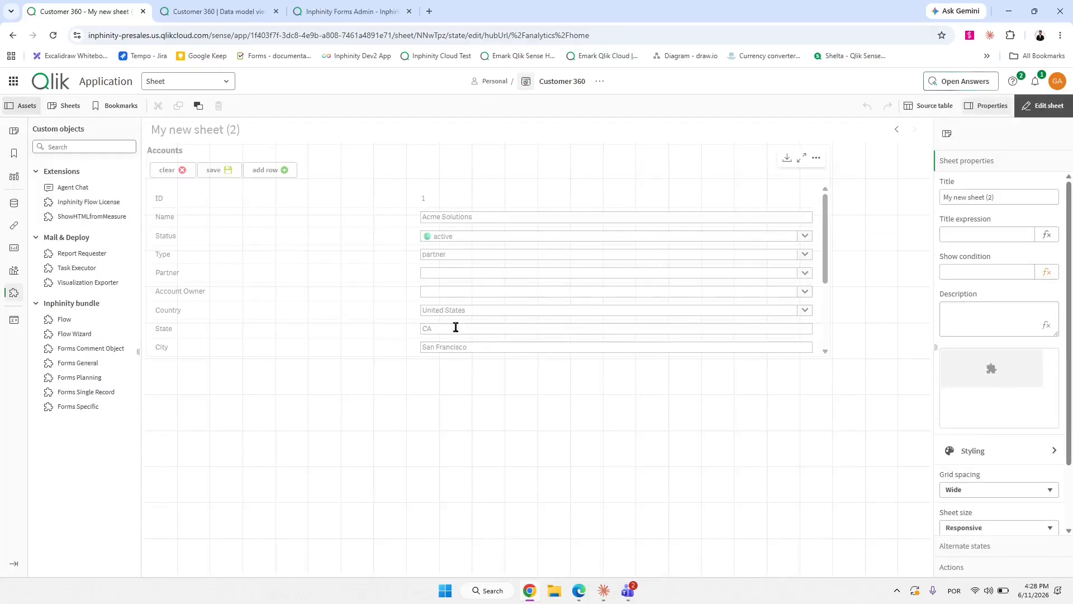
{"action": "left_click", "coordinate": [501, 351]}
{"action": "left_click_drag", "start_coordinate": [828, 356], "coordinate": [448, 535]}
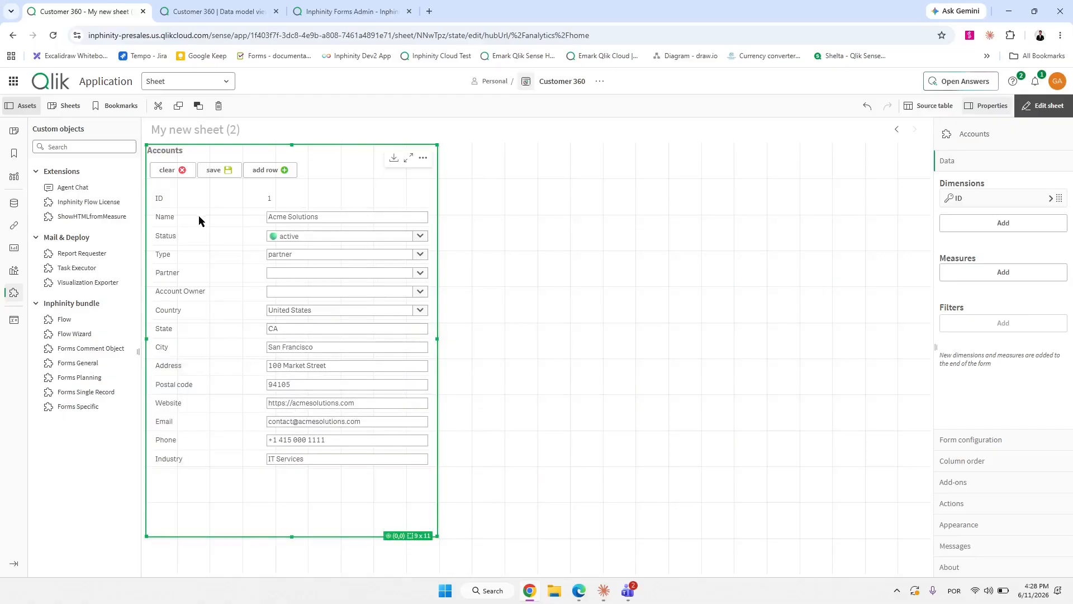
Set the label position of the Accounts form's Name field to Top.
{"action": "left_click", "coordinate": [957, 440]}
{"action": "left_click", "coordinate": [966, 324]}
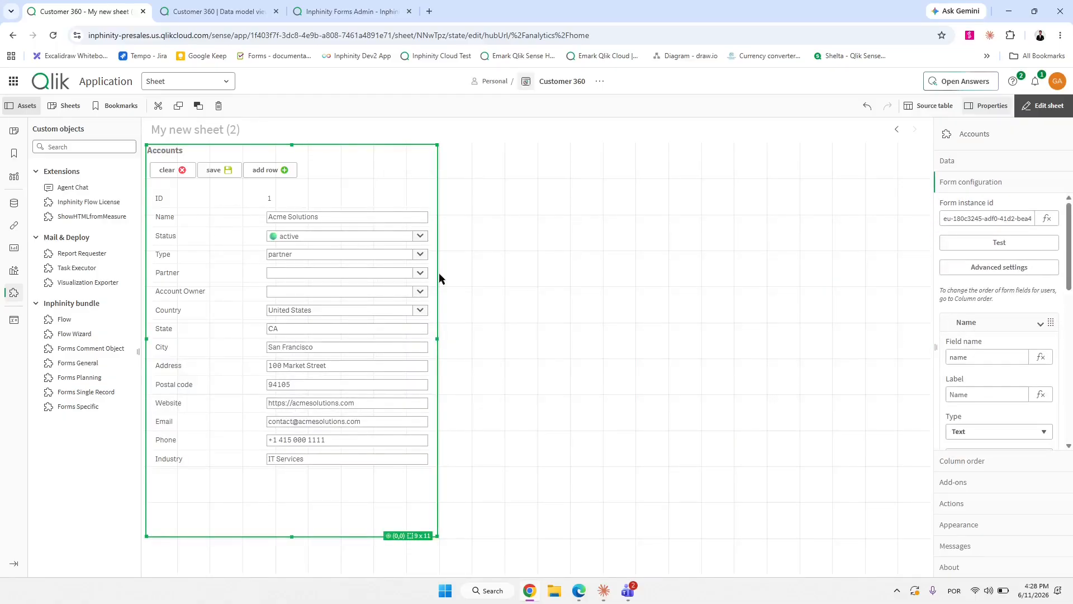
{"action": "scroll", "coordinate": [987, 346], "scroll_direction": "down", "scroll_amount": 2}
{"action": "left_click", "coordinate": [995, 347]}
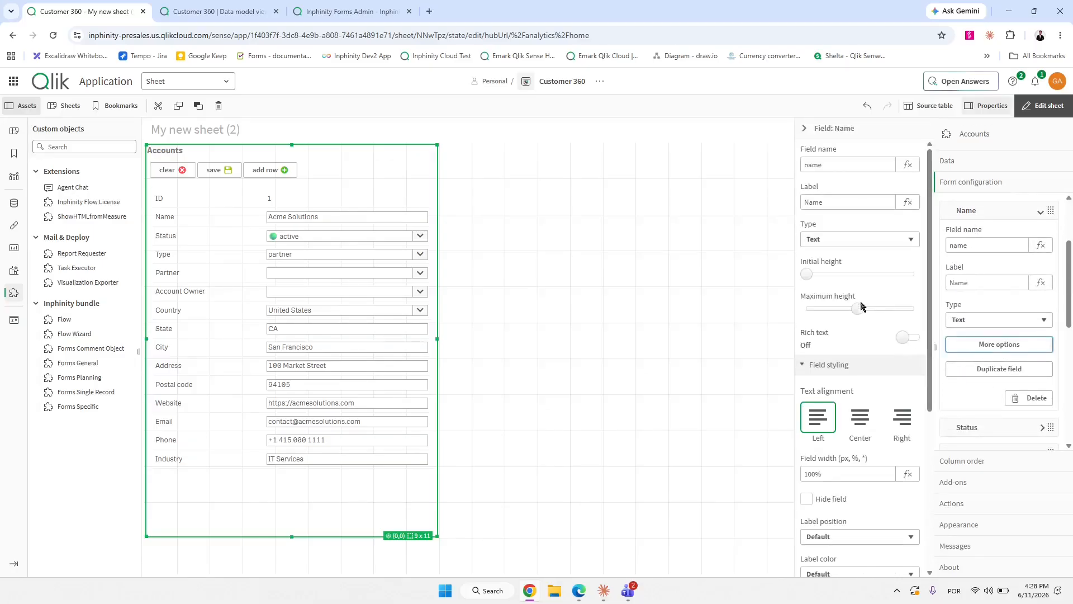
{"action": "scroll", "coordinate": [842, 444], "scroll_direction": "down", "scroll_amount": 2}
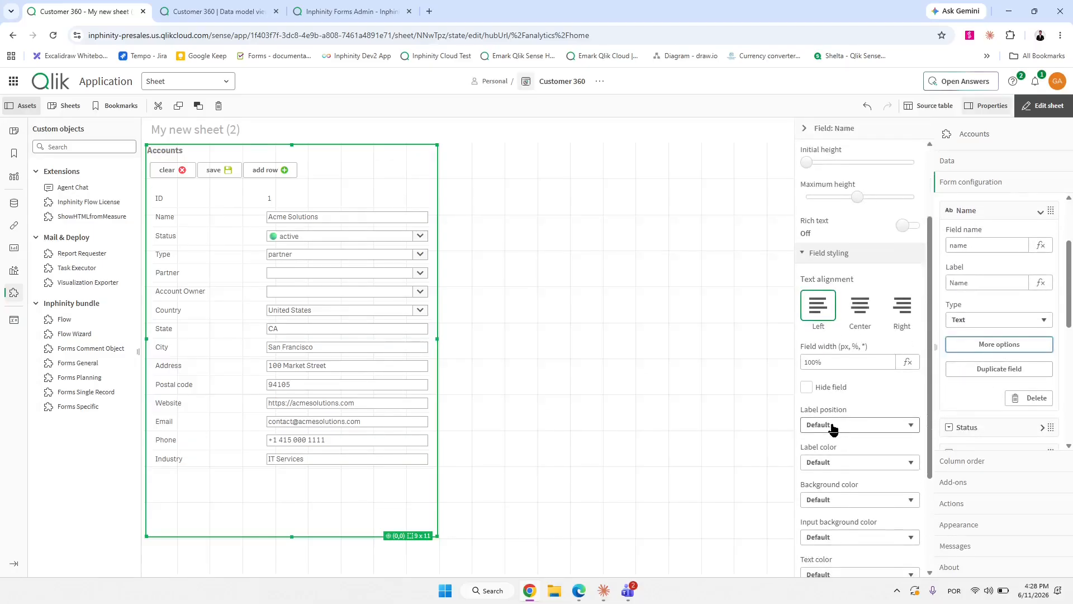
{"action": "left_click", "coordinate": [833, 426]}
{"action": "left_click", "coordinate": [832, 452]}
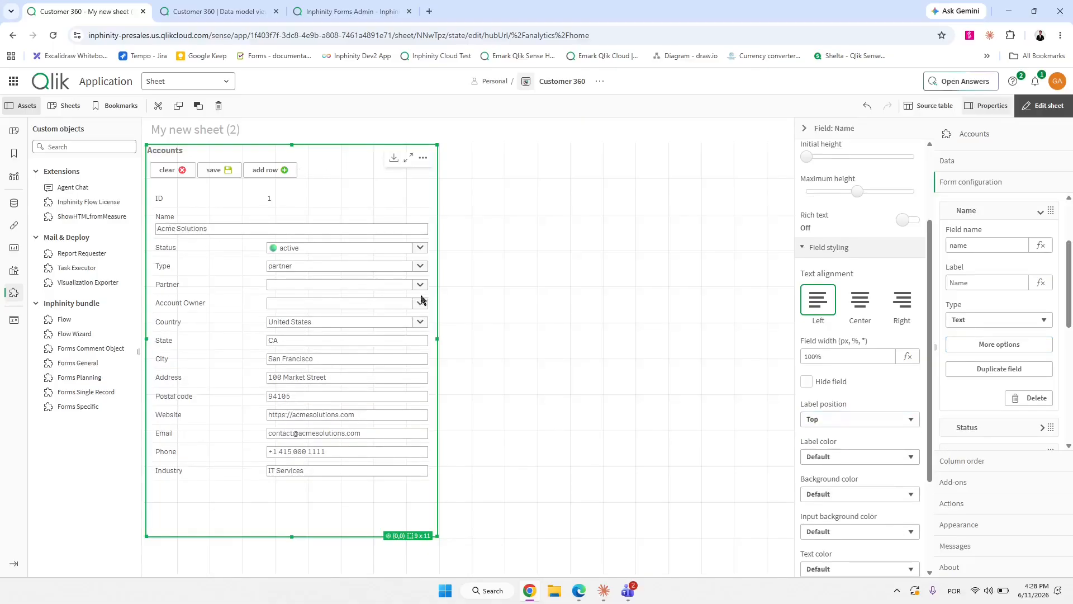
Set the label position of the Status field to Top.
{"action": "left_click", "coordinate": [984, 214]}
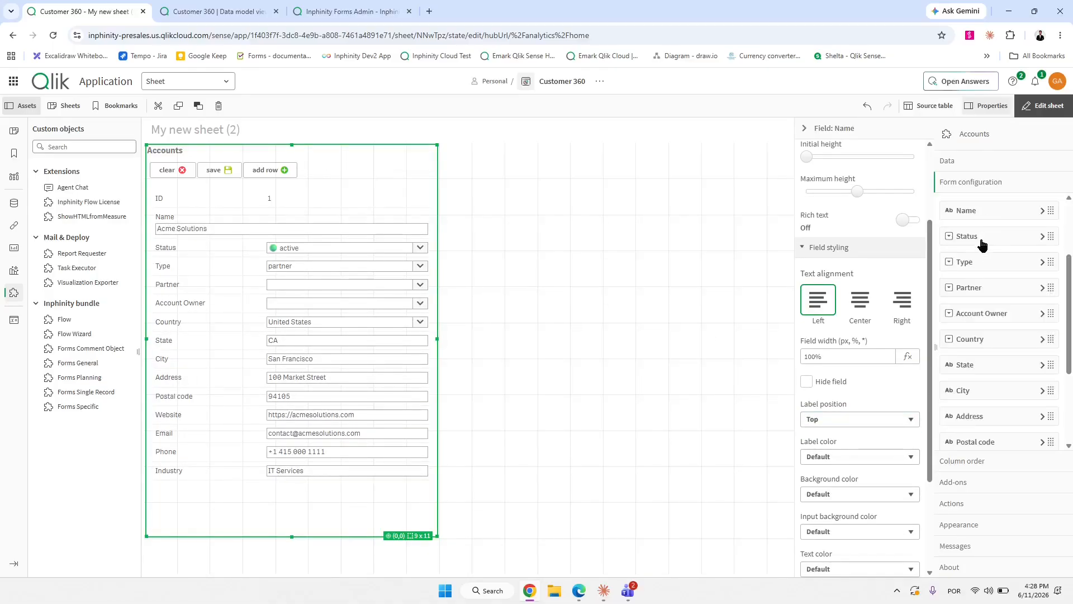
{"action": "left_click", "coordinate": [981, 242]}
{"action": "left_click", "coordinate": [983, 370]}
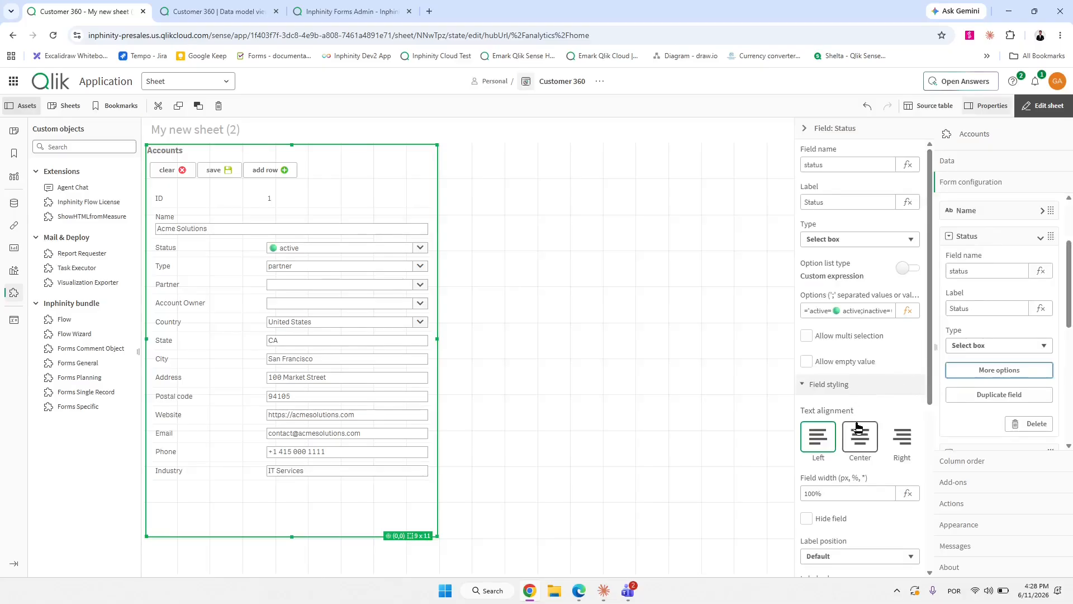
{"action": "scroll", "coordinate": [855, 436], "scroll_direction": "down", "scroll_amount": 2}
{"action": "left_click", "coordinate": [846, 444]}
{"action": "left_click", "coordinate": [838, 472]}
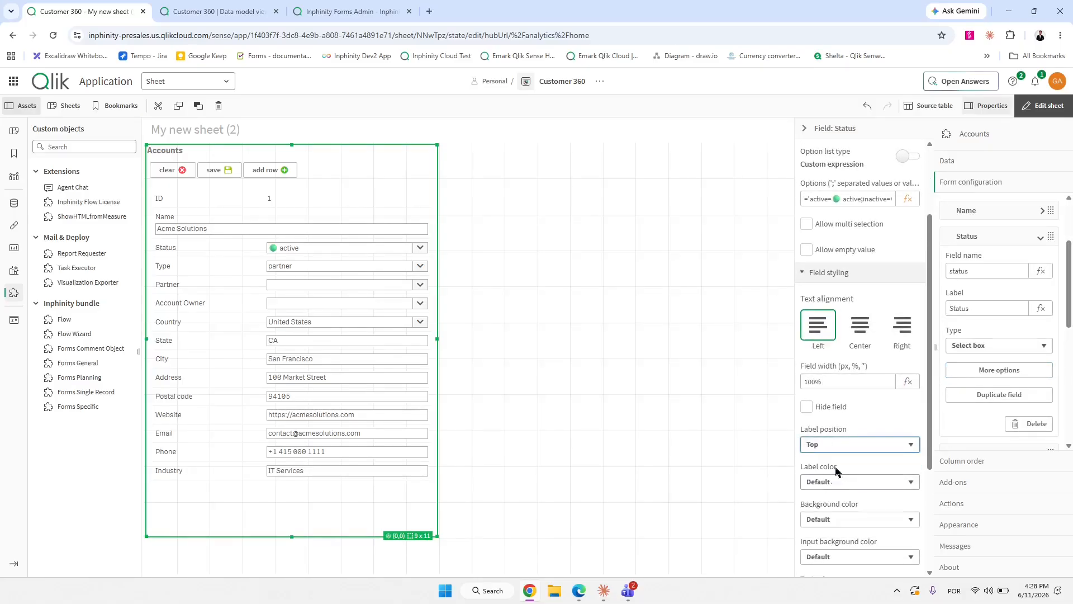
Try a field width of 50% for the Status field, and settle on 33%.
{"action": "double_click", "coordinate": [812, 380]}
{"action": "type", "text": "50"}
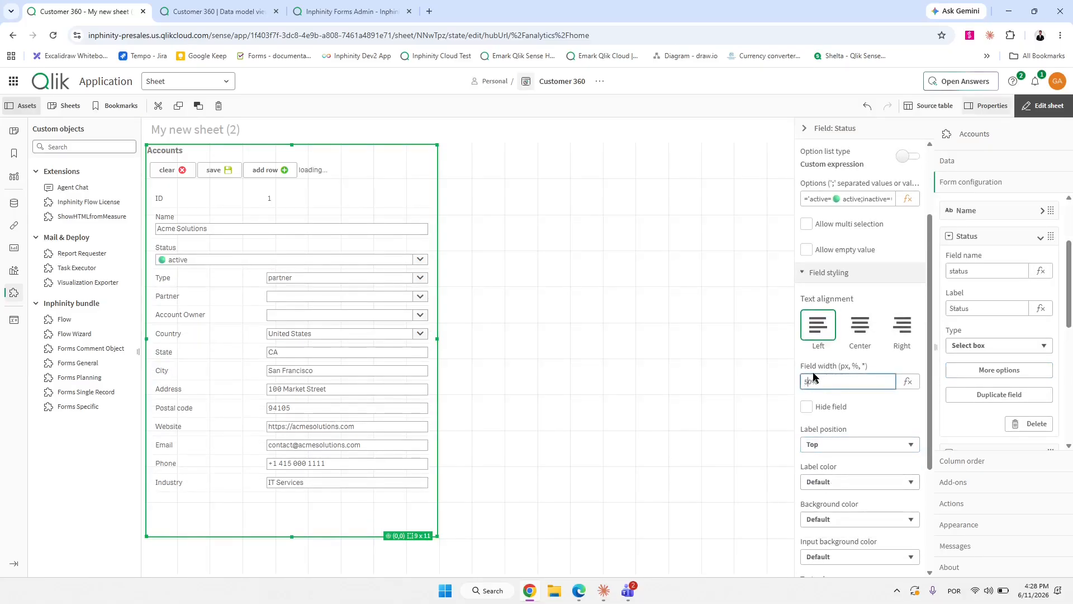
{"action": "key", "text": "Tab"}
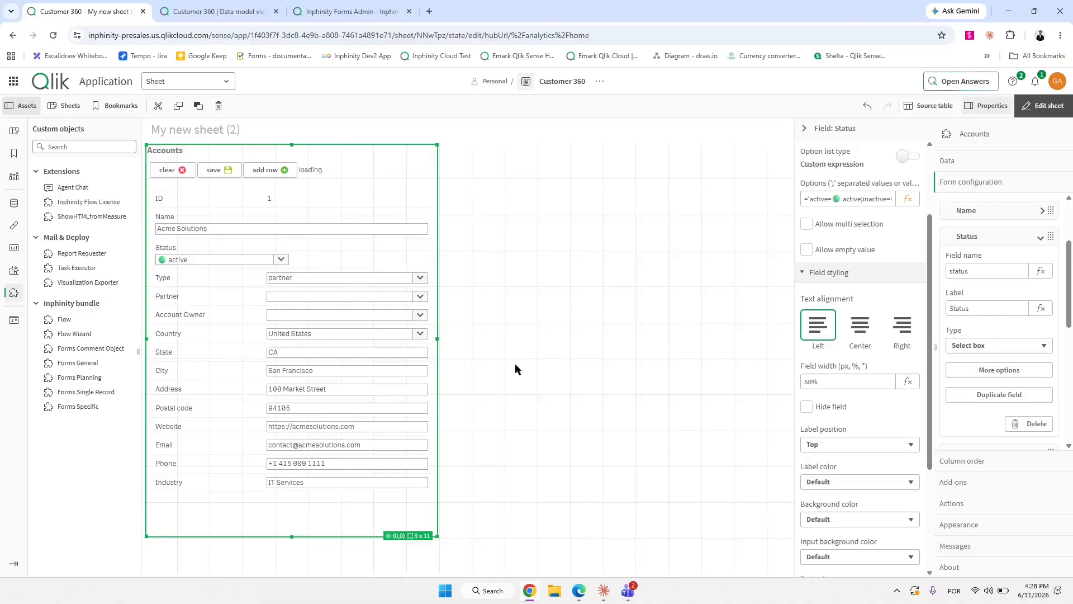
{"action": "double_click", "coordinate": [810, 384]}
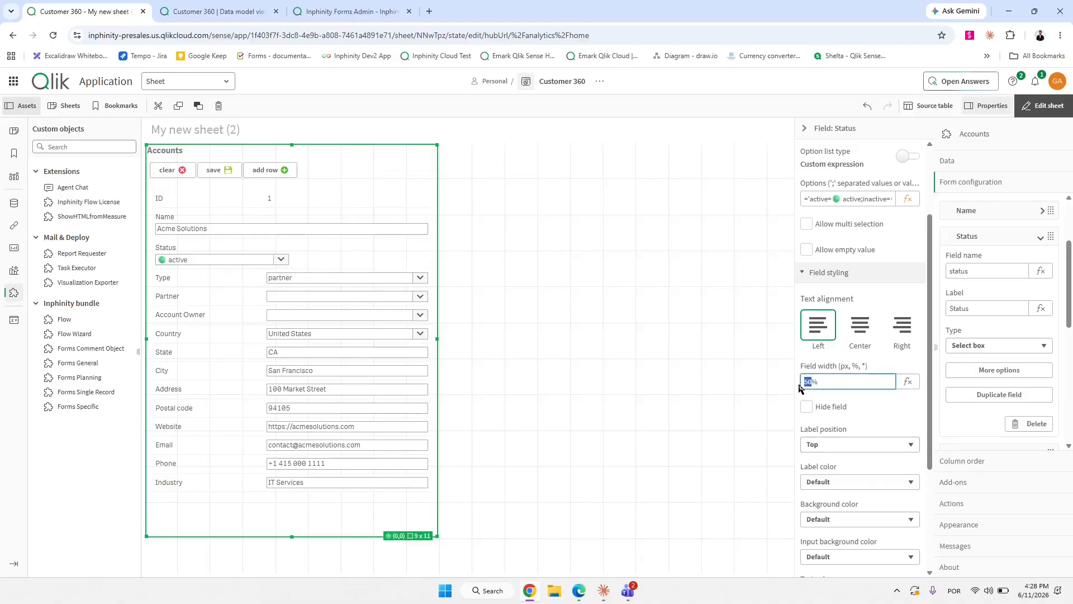
{"action": "type", "text": "33"}
{"action": "key", "text": "Tab"}
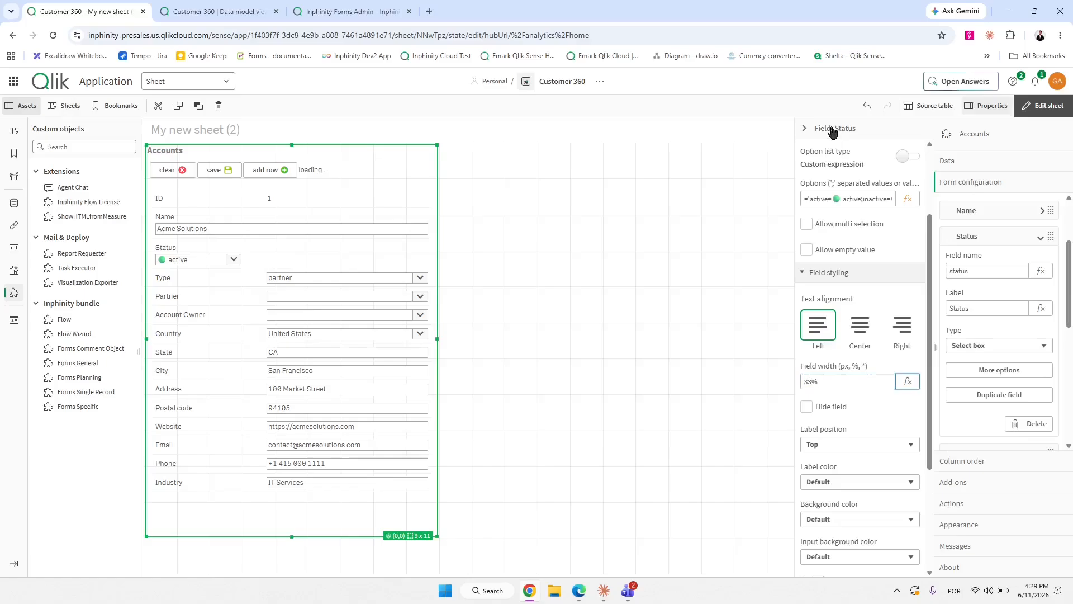
{"action": "left_click", "coordinate": [831, 128]}
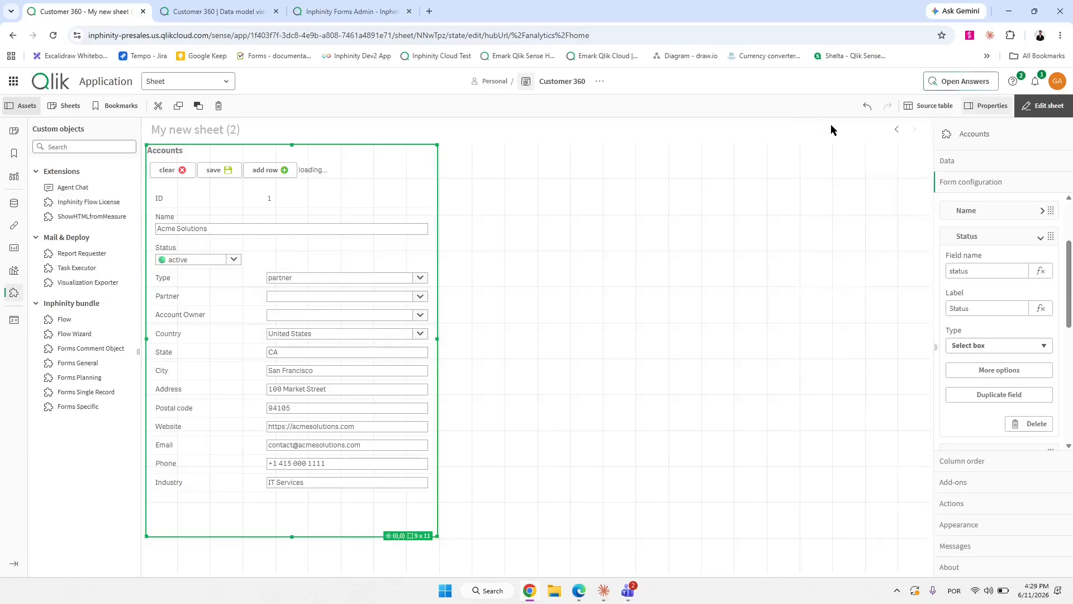
Set the Type field's width to 33% and its label position to Top.
{"action": "left_click", "coordinate": [977, 239]}
{"action": "left_click", "coordinate": [980, 263]}
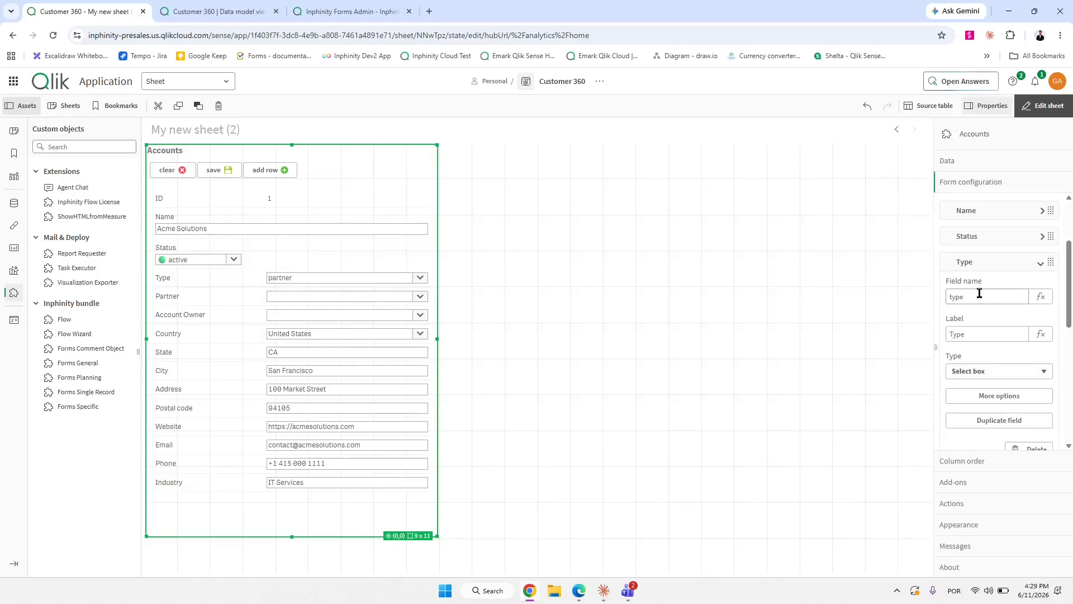
{"action": "left_click", "coordinate": [998, 395]}
{"action": "double_click", "coordinate": [820, 492]}
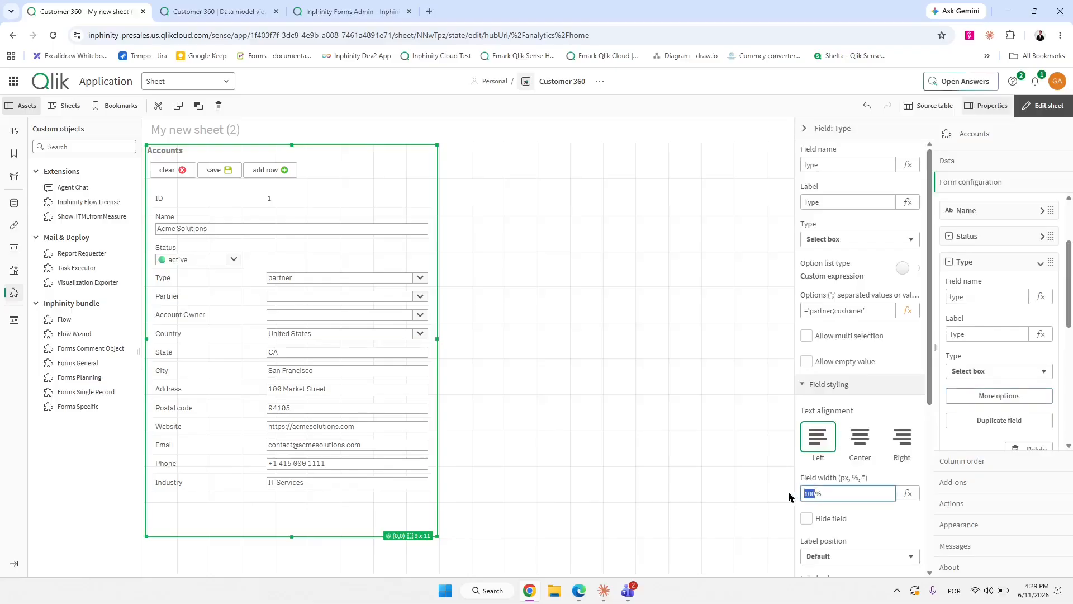
{"action": "type", "text": "33"}
{"action": "key", "text": "Tab"}
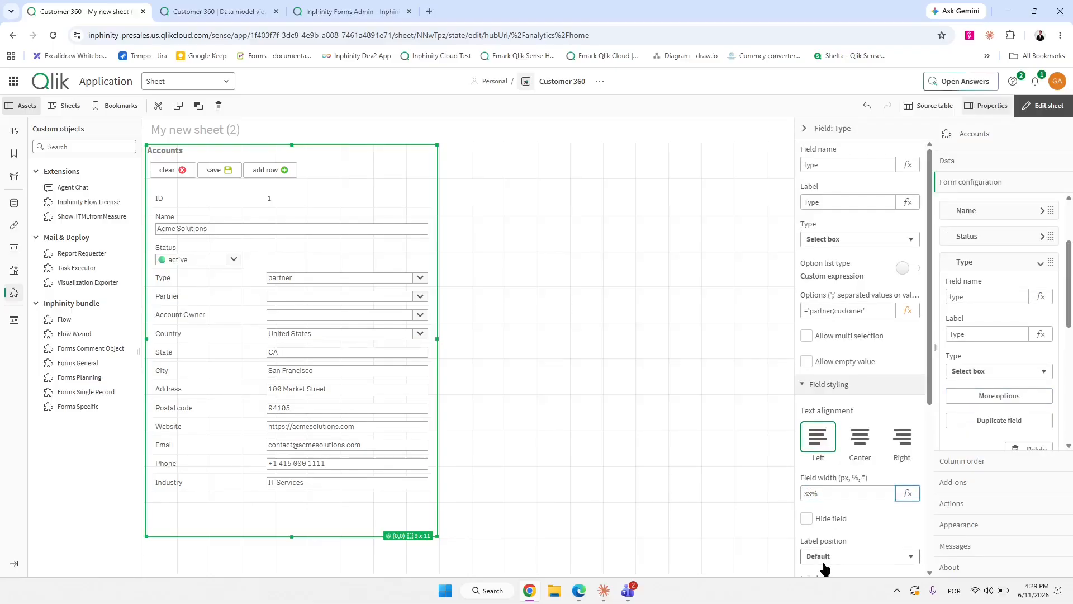
{"action": "left_click", "coordinate": [824, 556]}
{"action": "left_click", "coordinate": [831, 484]}
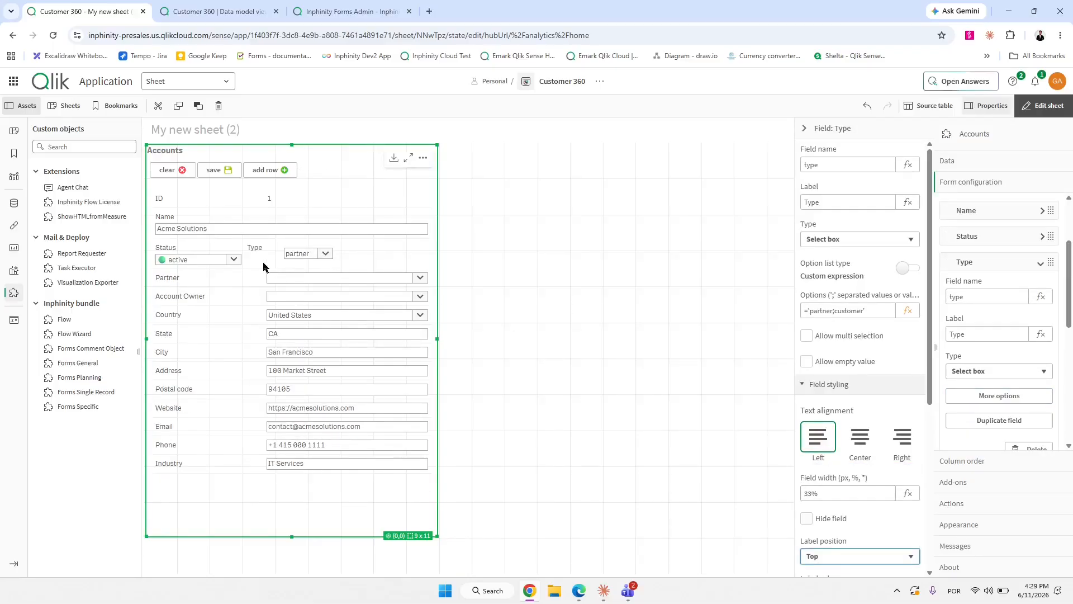
{"action": "left_click", "coordinate": [833, 129]}
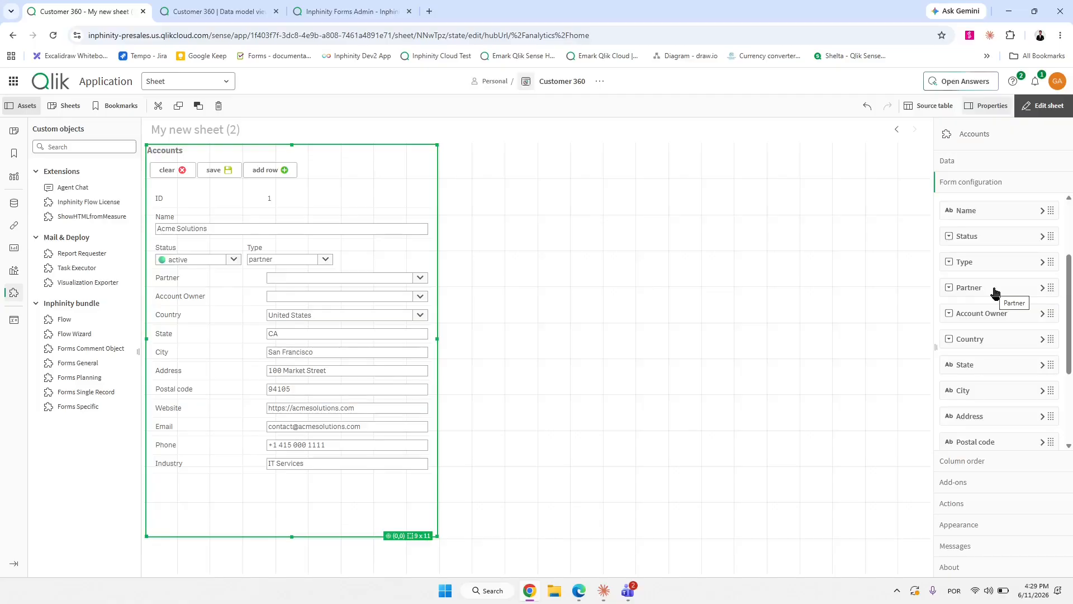
Open the additional options of the Partner field in the form configuration.
{"action": "left_click", "coordinate": [994, 291]}
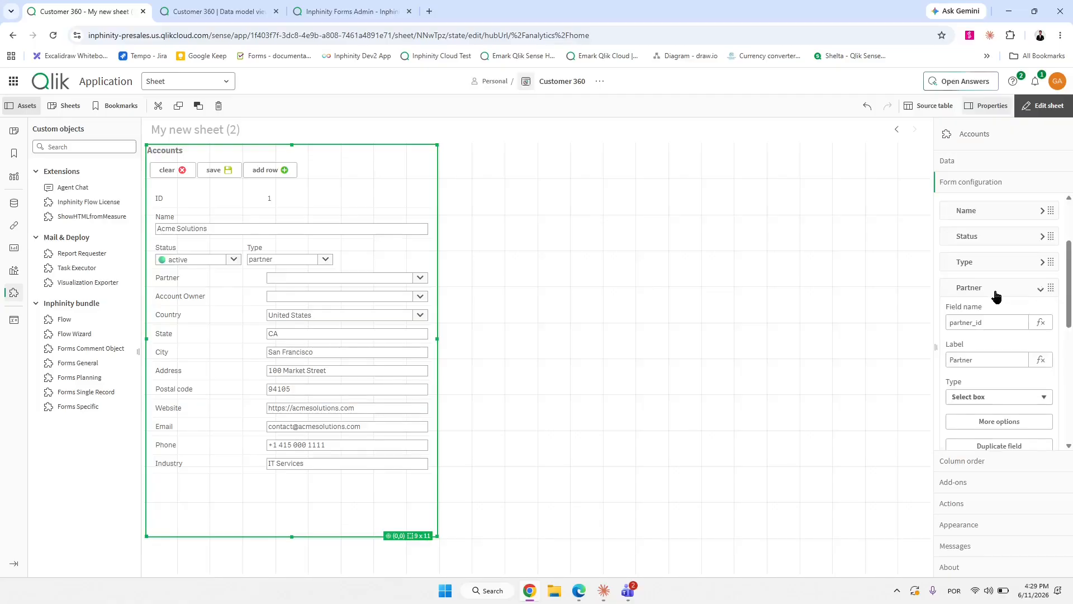
{"action": "left_click", "coordinate": [995, 420]}
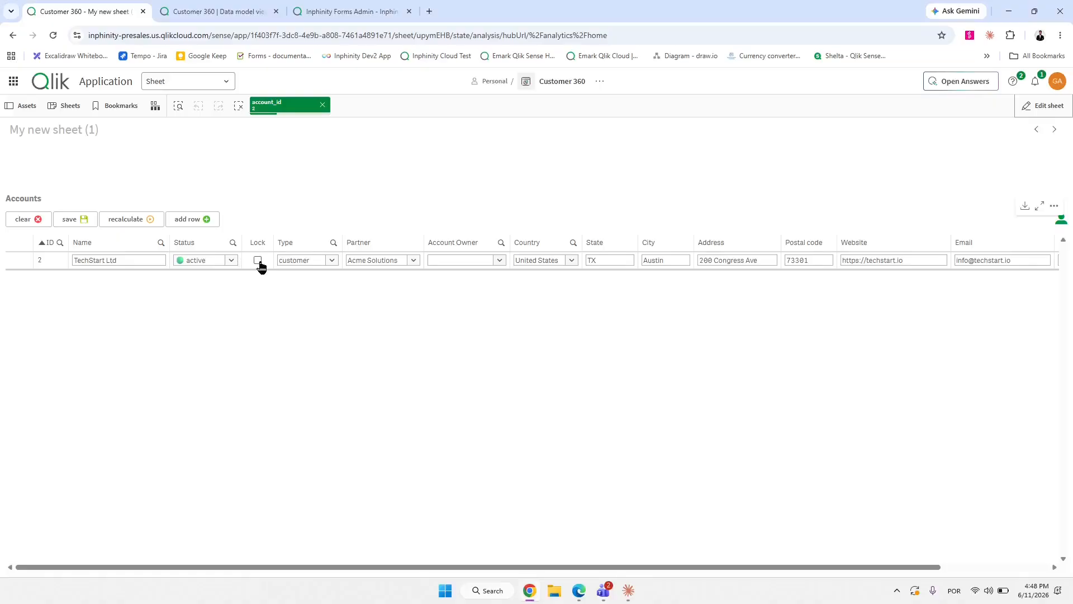
Switch the sheet to editing and open the additional options of the Accounts form's Lock field.
{"action": "left_click", "coordinate": [1040, 108]}
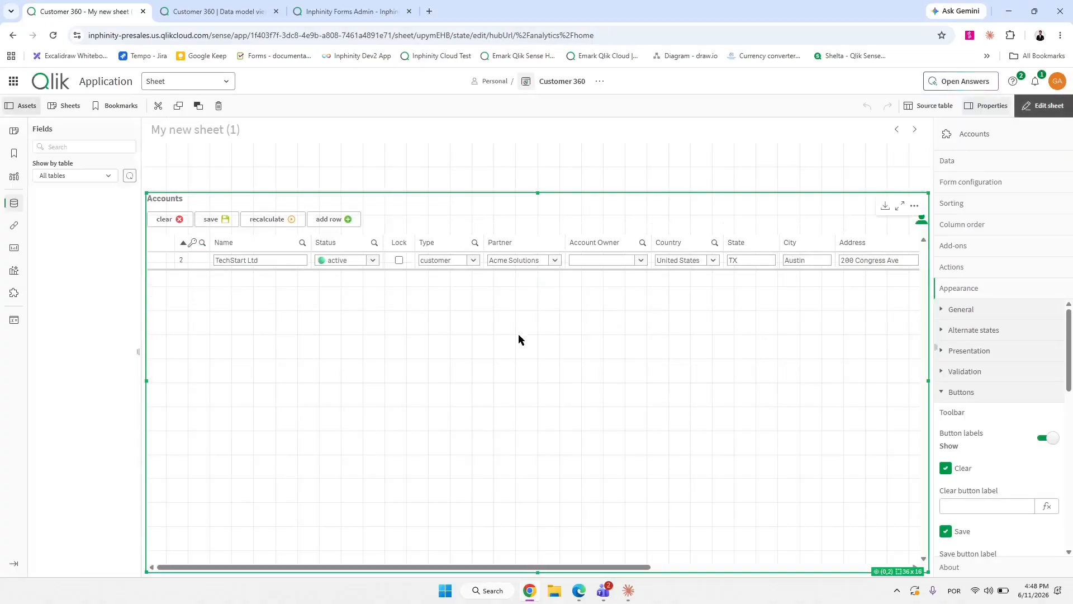
{"action": "left_click", "coordinate": [978, 183]}
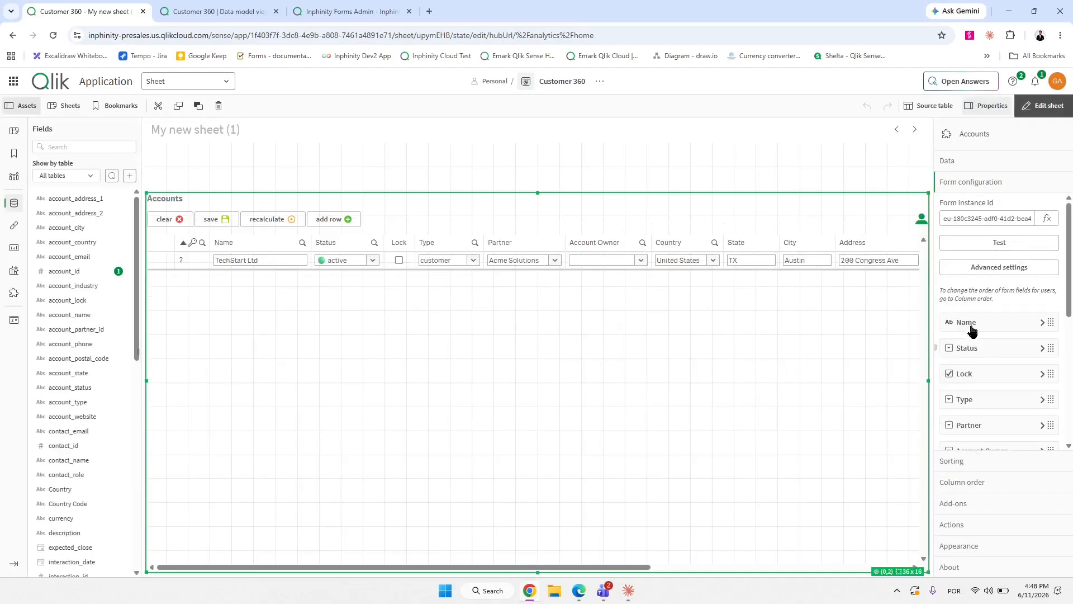
{"action": "left_click", "coordinate": [988, 378]}
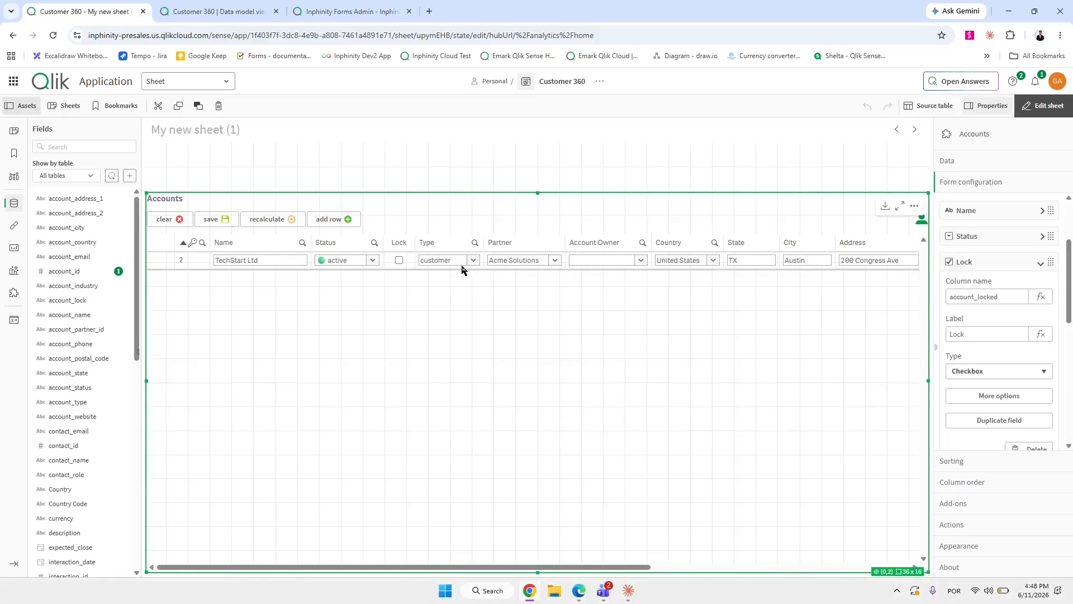
{"action": "left_click", "coordinate": [999, 398]}
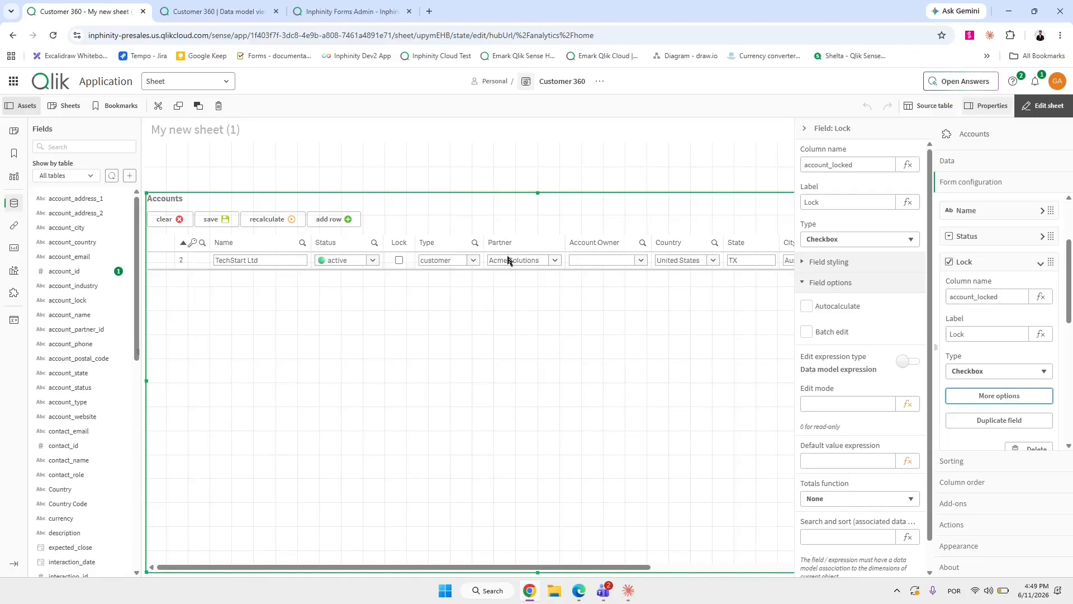
Try the Form field expression type for editing the Lock field, restore Data model expression, and check the field's column name.
{"action": "left_click", "coordinate": [906, 363]}
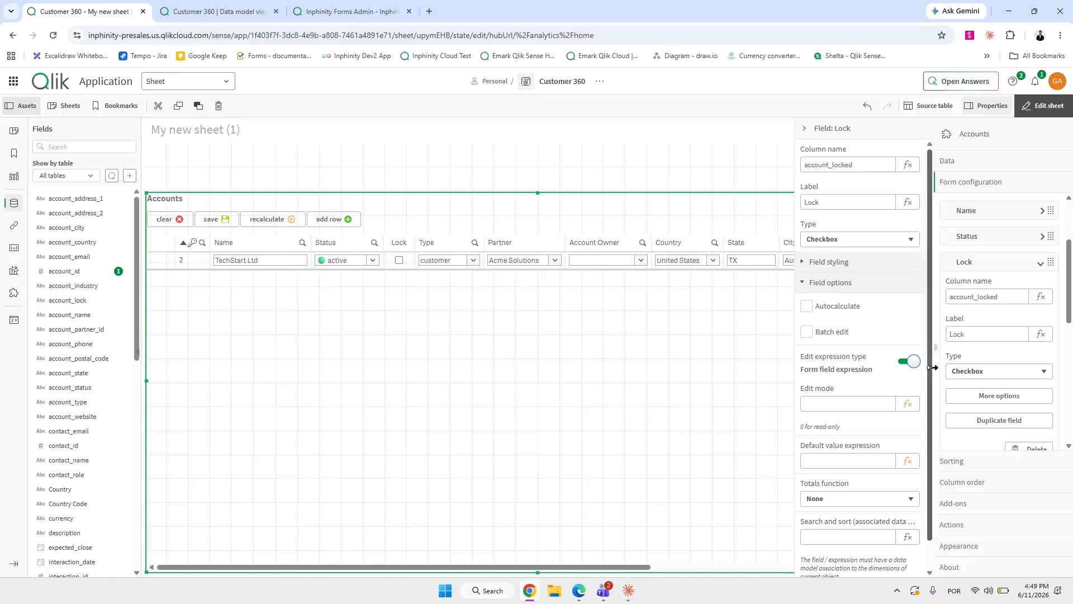
{"action": "left_click", "coordinate": [906, 362]}
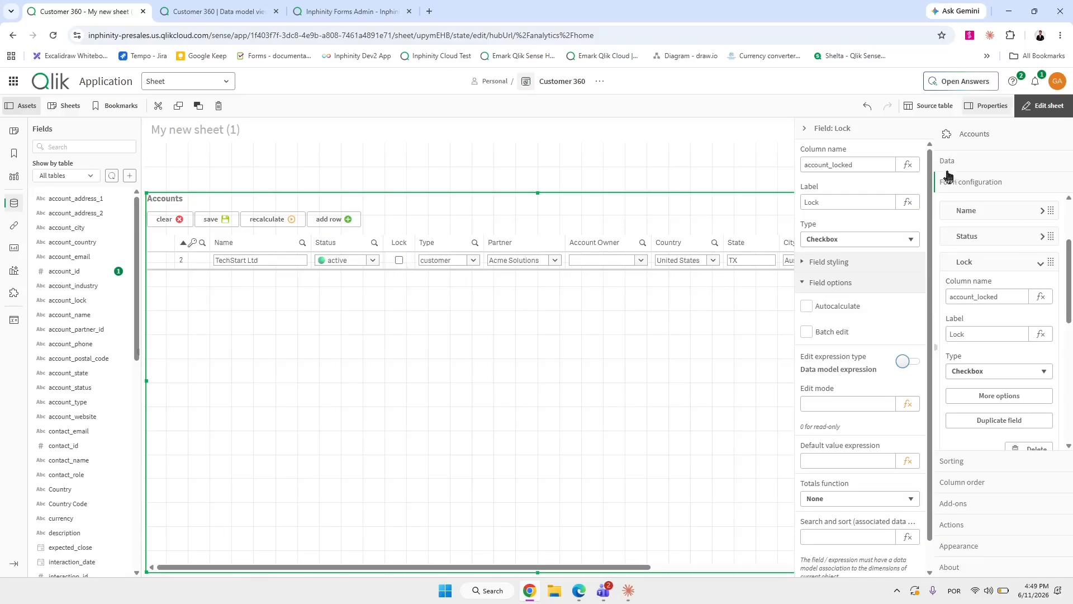
{"action": "double_click", "coordinate": [841, 166]}
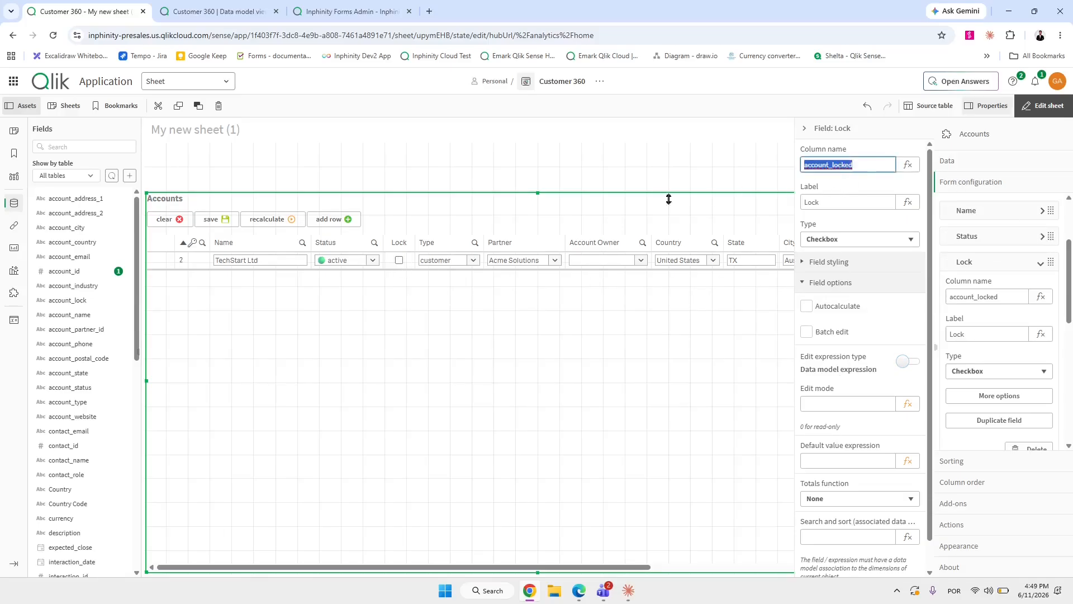
Mark the TechStart Ltd record as locked in the Accounts form and recalculate.
{"action": "left_click", "coordinate": [511, 303]}
{"action": "left_click", "coordinate": [398, 260]}
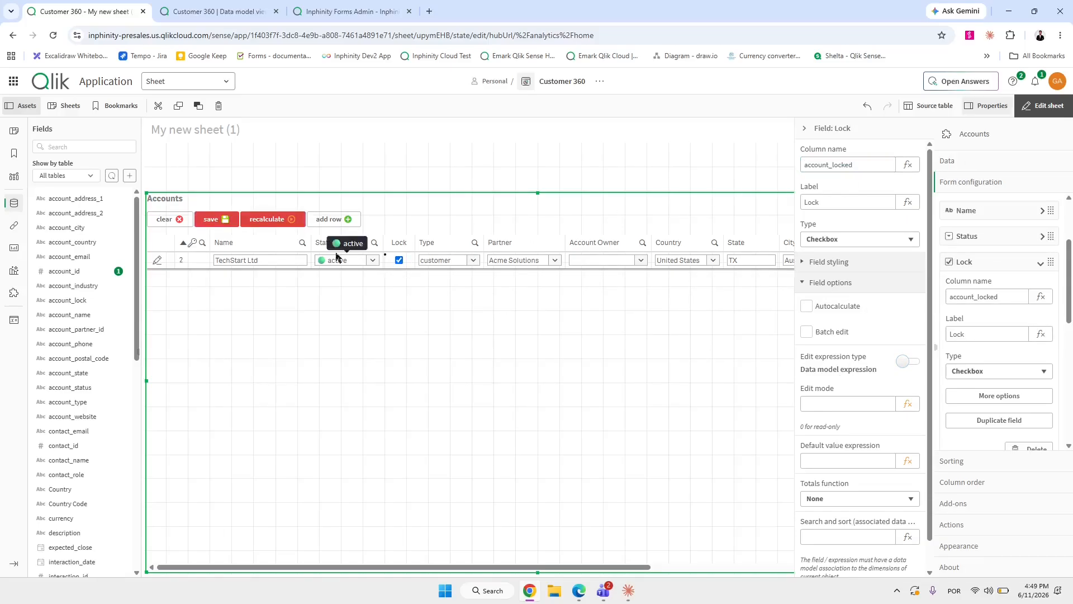
{"action": "left_click", "coordinate": [283, 224]}
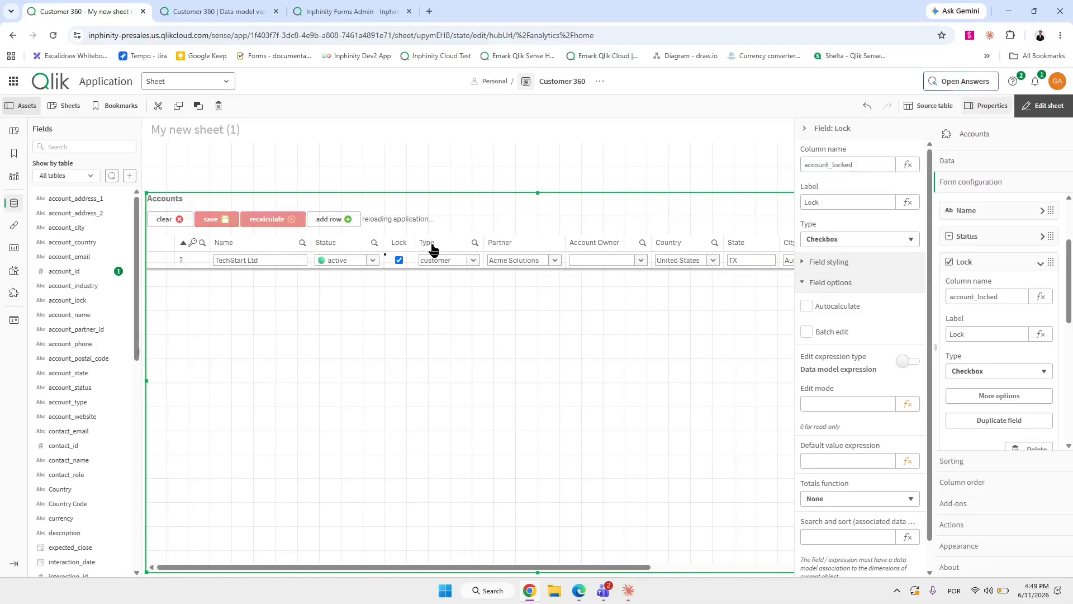
Correct the Type field's edit mode expression to =if(account_locked=1, 0 , 1).
{"action": "left_click", "coordinate": [843, 128]}
{"action": "left_click", "coordinate": [1010, 262]}
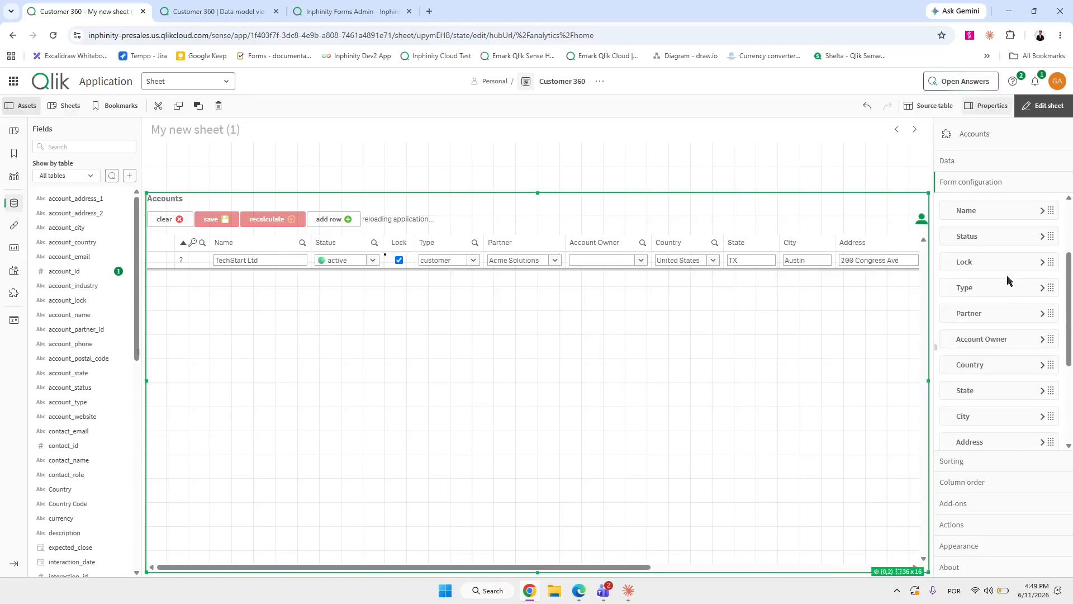
{"action": "left_click", "coordinate": [1006, 288]}
{"action": "left_click", "coordinate": [1014, 425]}
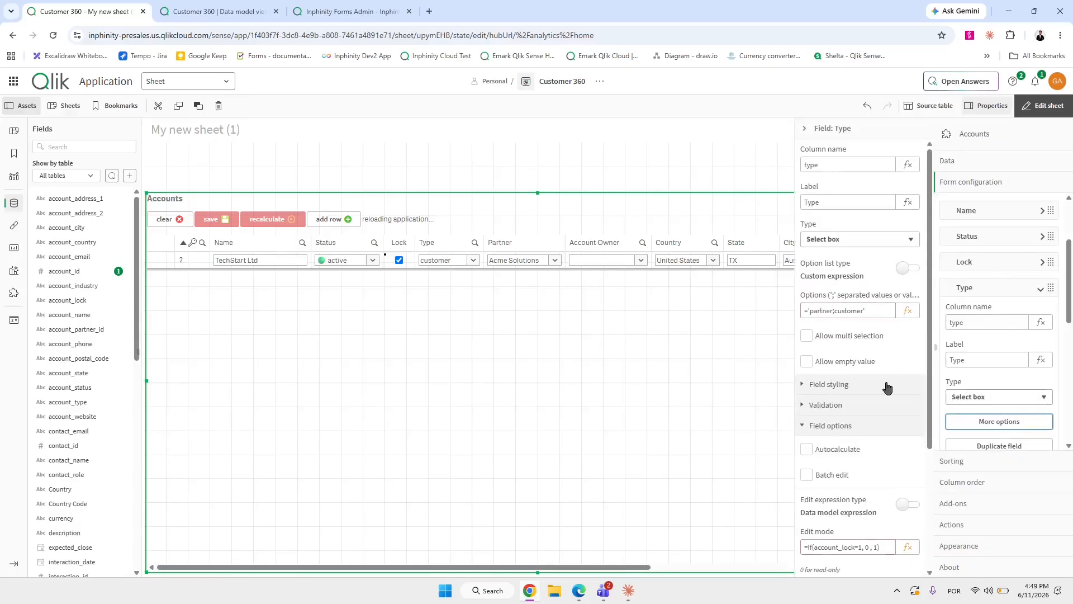
{"action": "scroll", "coordinate": [867, 371], "scroll_direction": "down", "scroll_amount": 3}
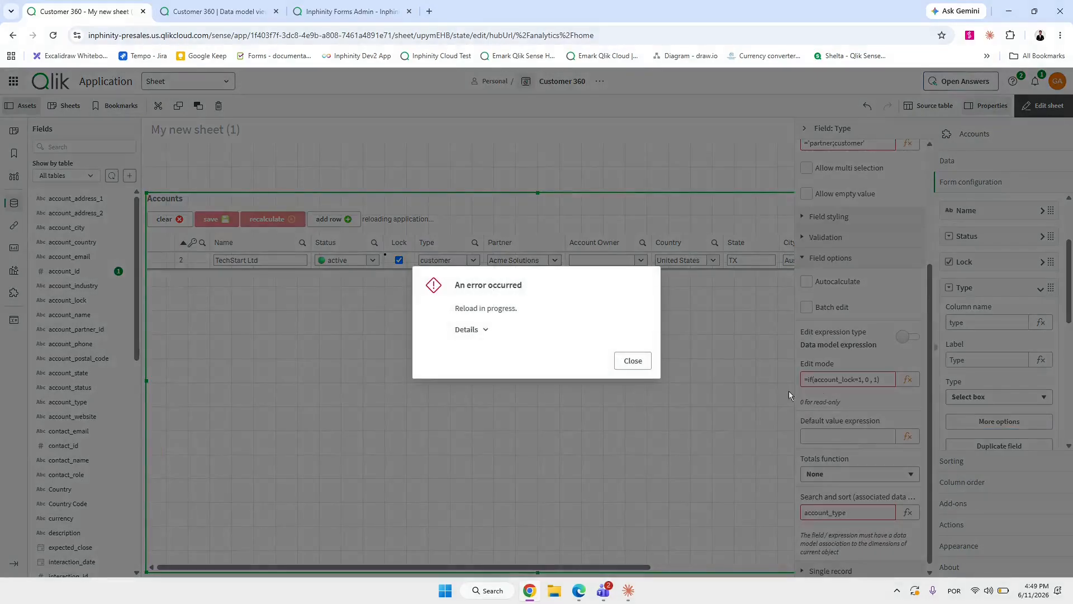
{"action": "left_click", "coordinate": [633, 361]}
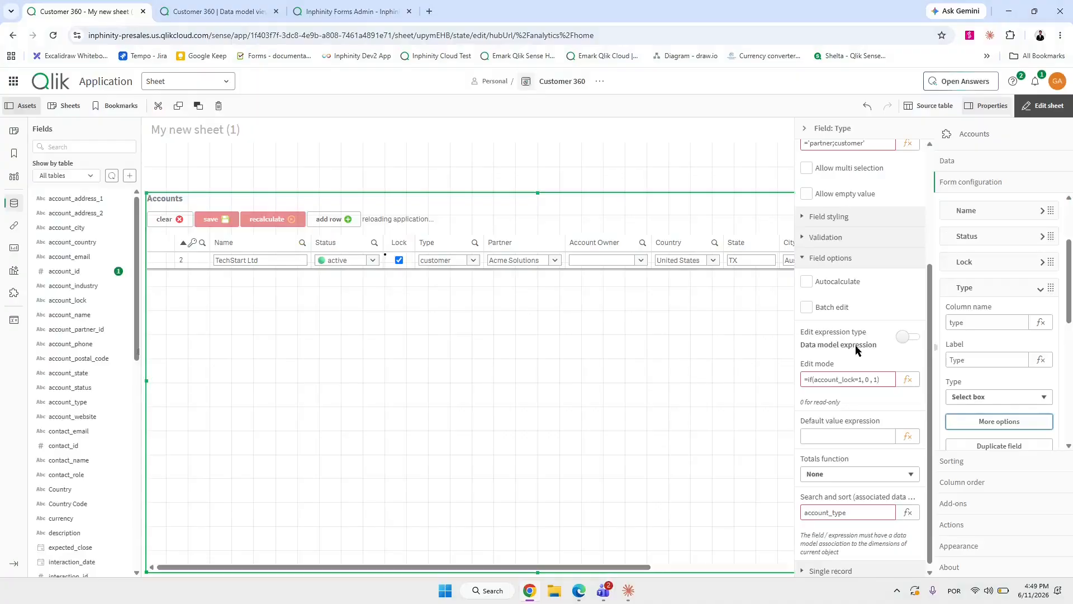
{"action": "left_click", "coordinate": [854, 380]}
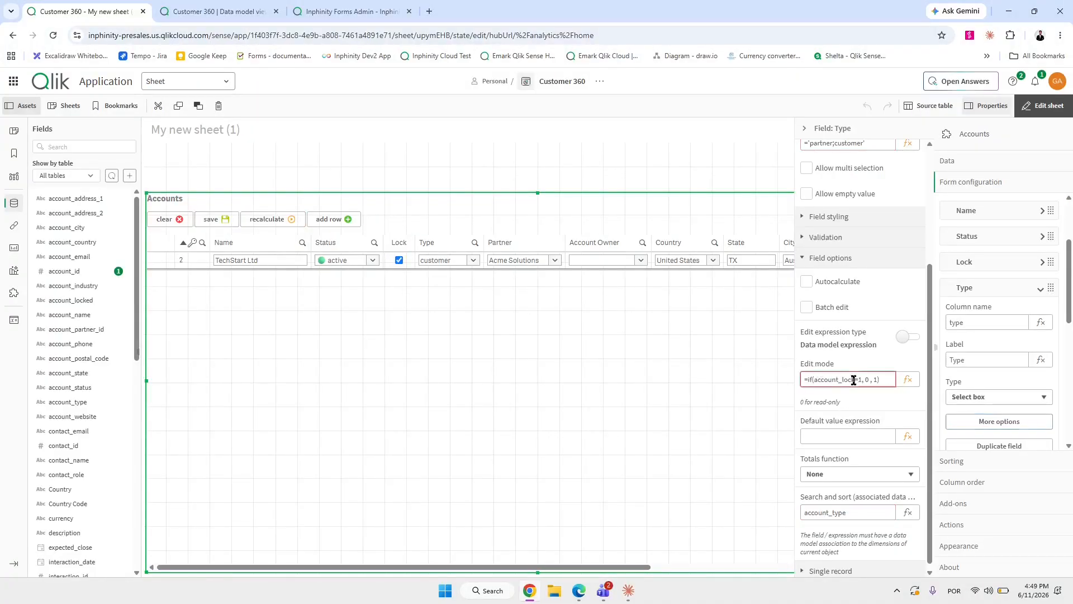
{"action": "type", "text": "ed"}
{"action": "left_click", "coordinate": [875, 398]}
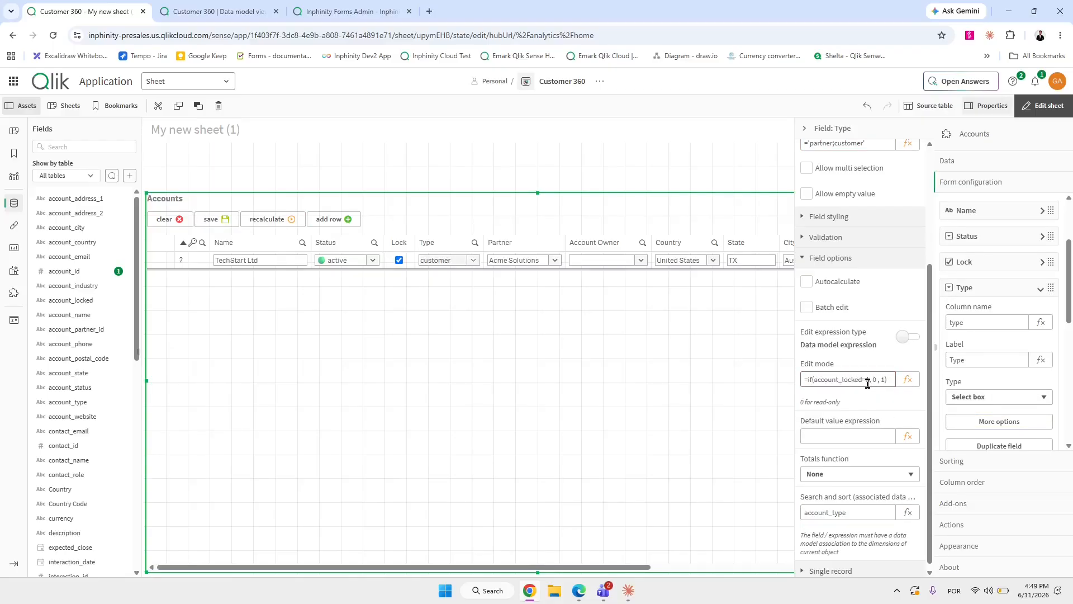
Test the Type field's list and the Lock checkbox on the TechStart Ltd record, and clear the pending change.
{"action": "double_click", "coordinate": [868, 383]}
{"action": "double_click", "coordinate": [882, 379]}
{"action": "left_click", "coordinate": [475, 262]}
{"action": "left_click", "coordinate": [399, 261]}
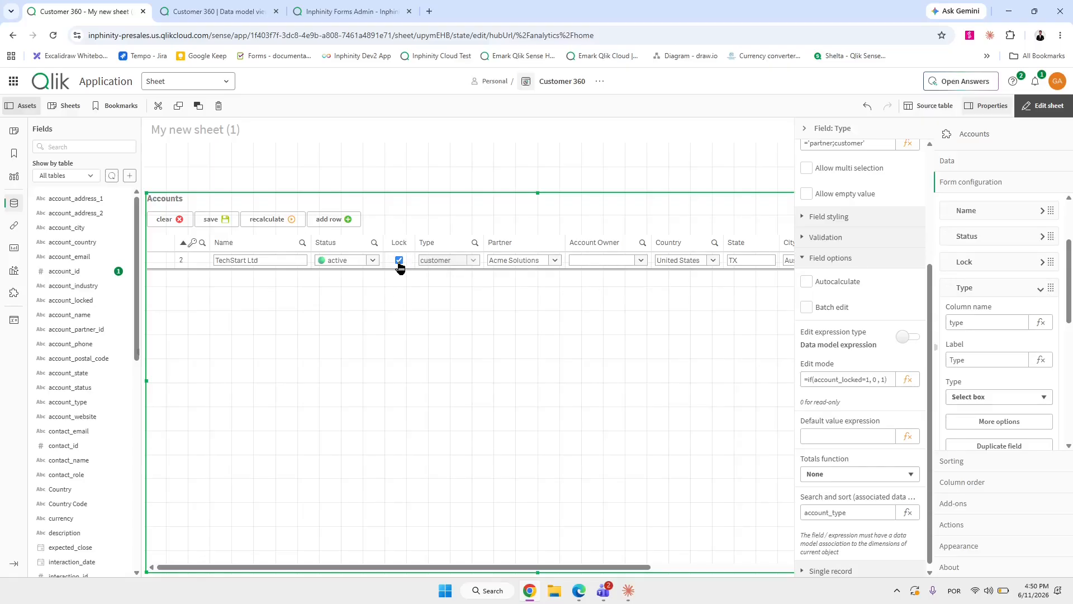
{"action": "left_click", "coordinate": [399, 261]}
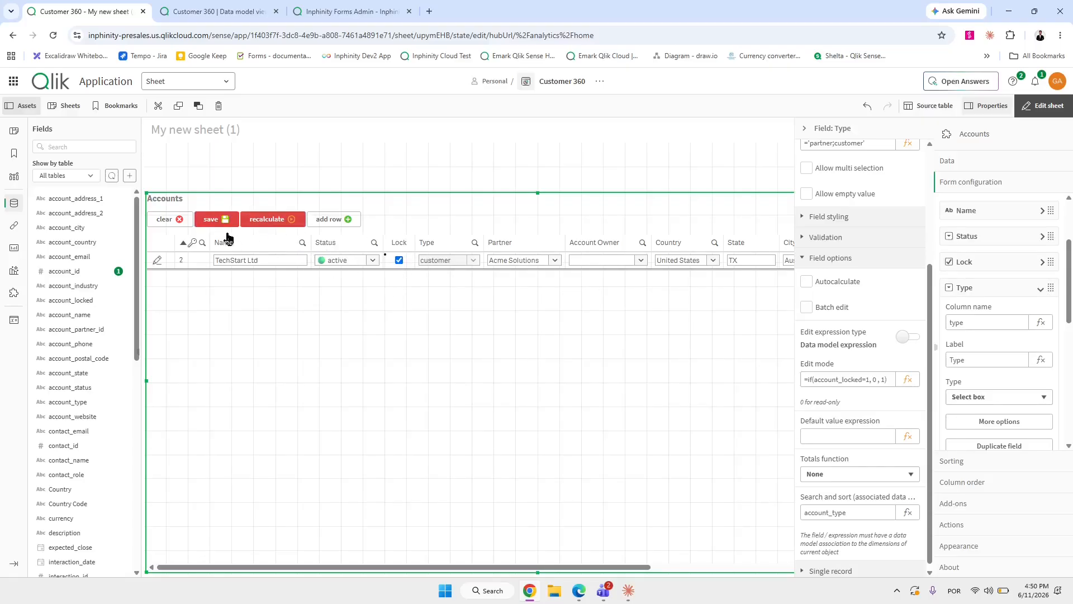
{"action": "left_click", "coordinate": [175, 220]}
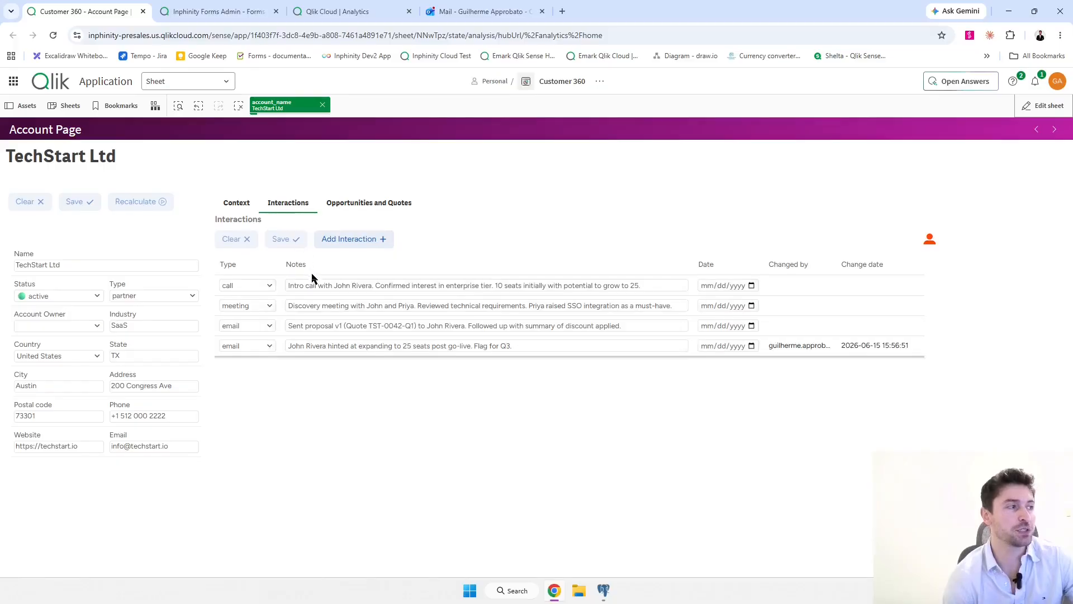
Try adding a call interaction on the TechStart Ltd account page, view its date picker, and discard the new row.
{"action": "left_click", "coordinate": [341, 241]}
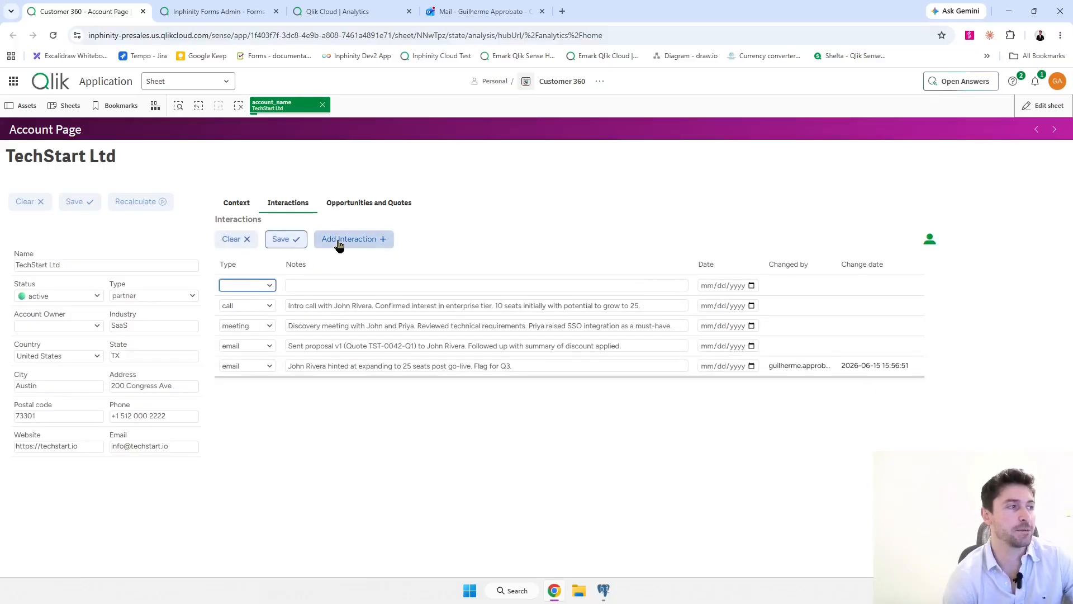
{"action": "left_click", "coordinate": [271, 287]}
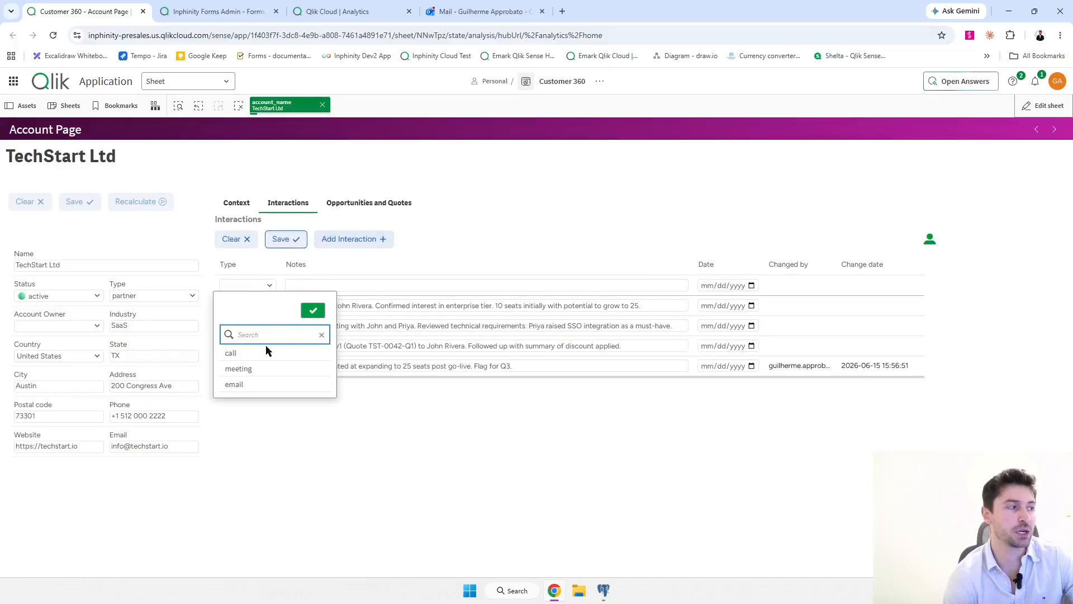
{"action": "left_click", "coordinate": [266, 354]}
{"action": "left_click", "coordinate": [327, 285]}
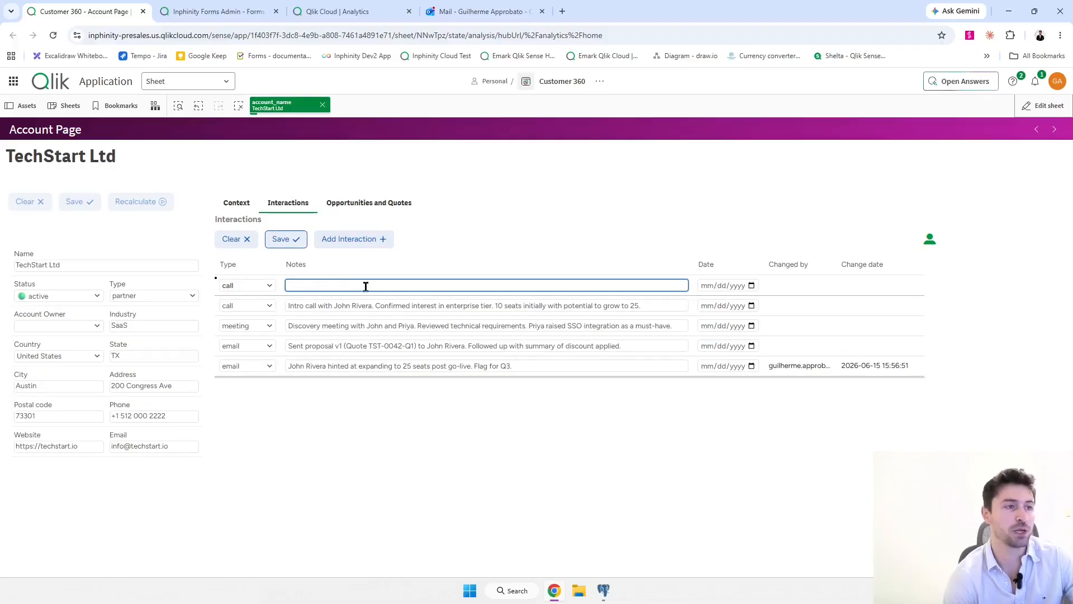
{"action": "left_click", "coordinate": [751, 285]}
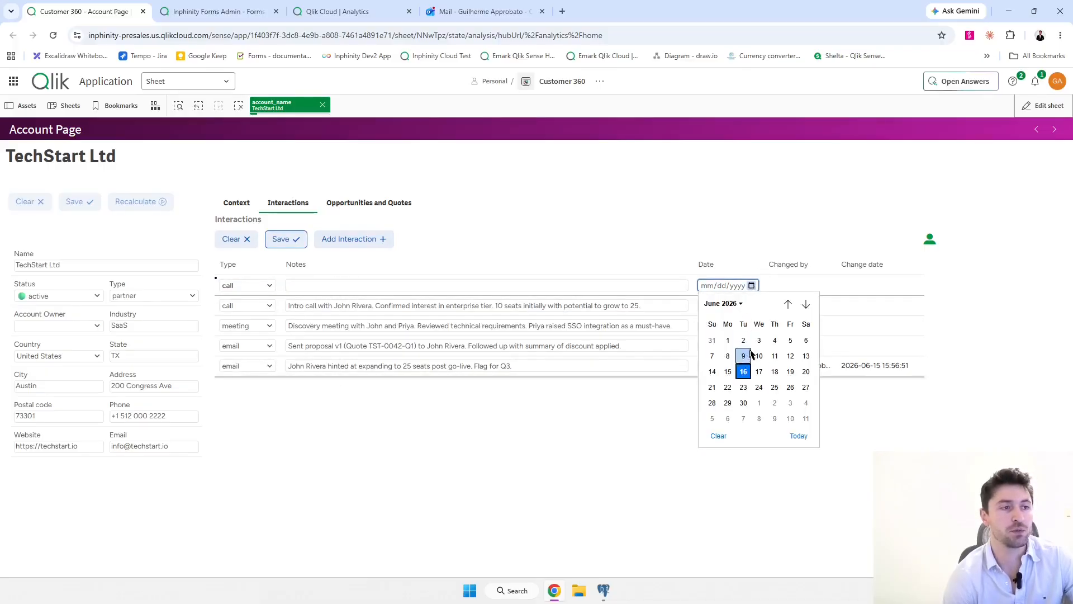
{"action": "left_click", "coordinate": [468, 218]}
{"action": "left_click", "coordinate": [234, 239]}
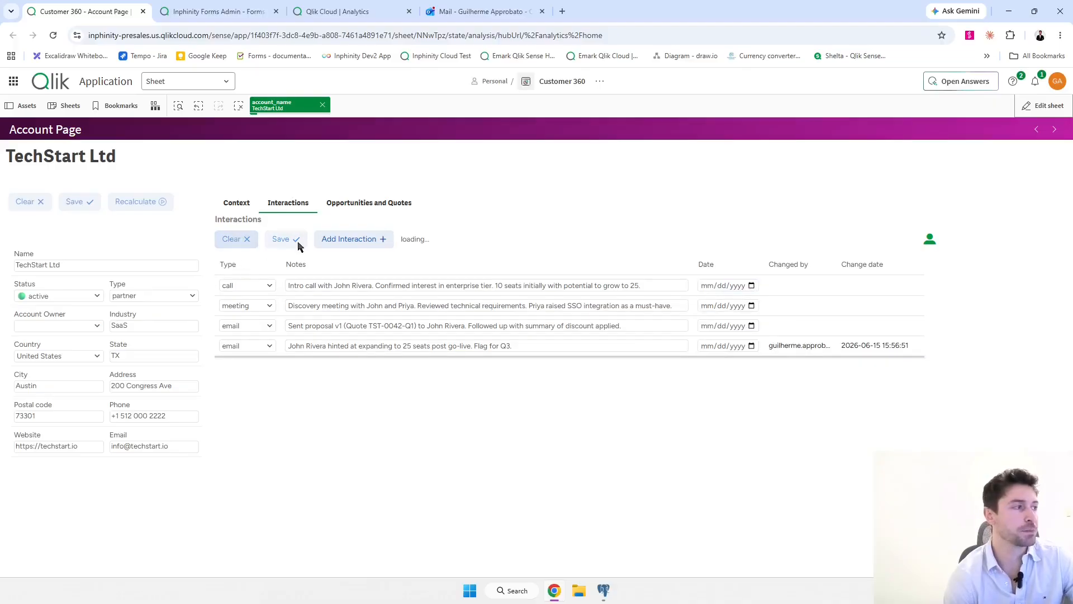
Try adding an opportunity under Opportunities and Quotes, view the available owners, and discard the new row.
{"action": "left_click", "coordinate": [389, 207]}
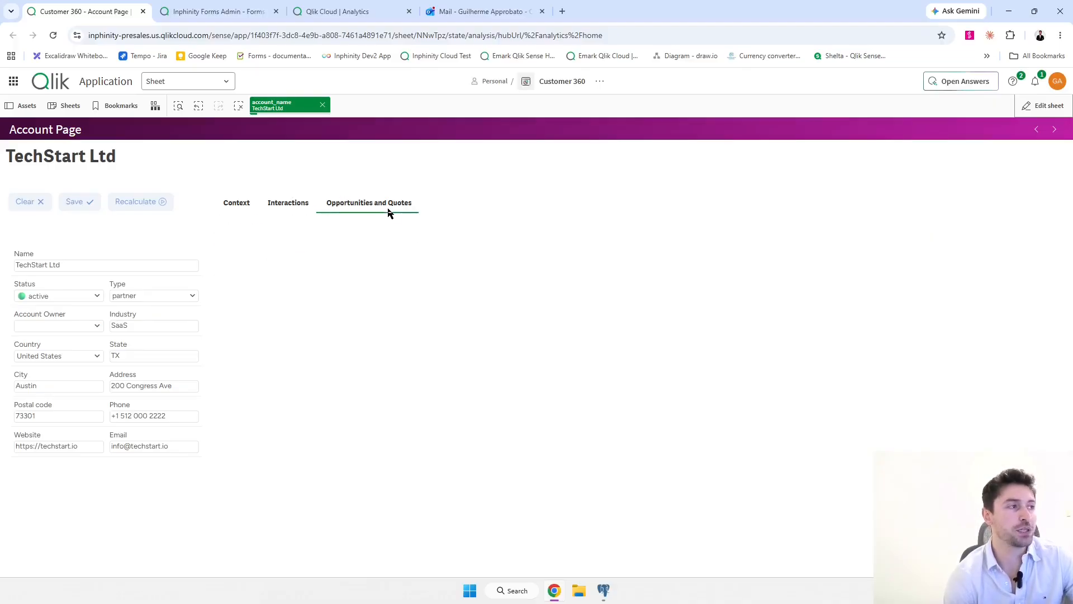
{"action": "left_click", "coordinate": [382, 287]}
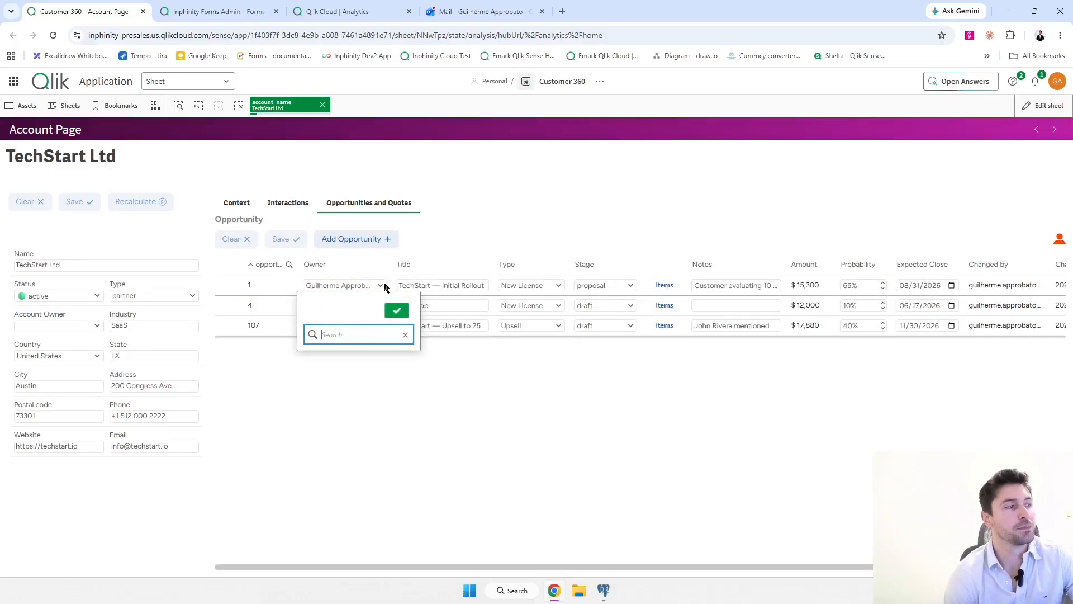
{"action": "left_click", "coordinate": [380, 284]}
{"action": "left_click", "coordinate": [379, 240]}
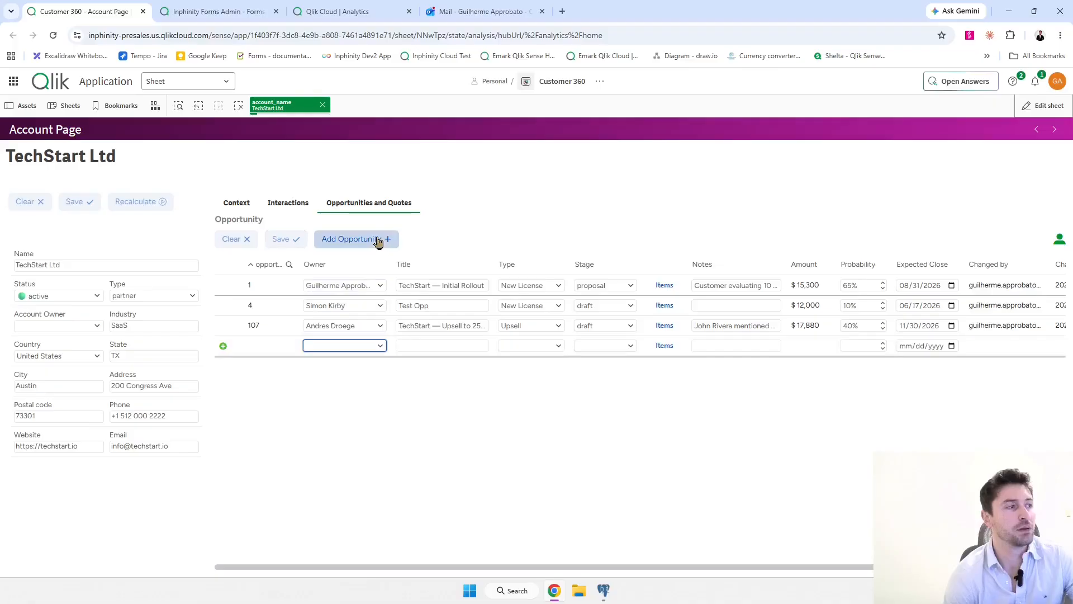
{"action": "left_click", "coordinate": [381, 346]}
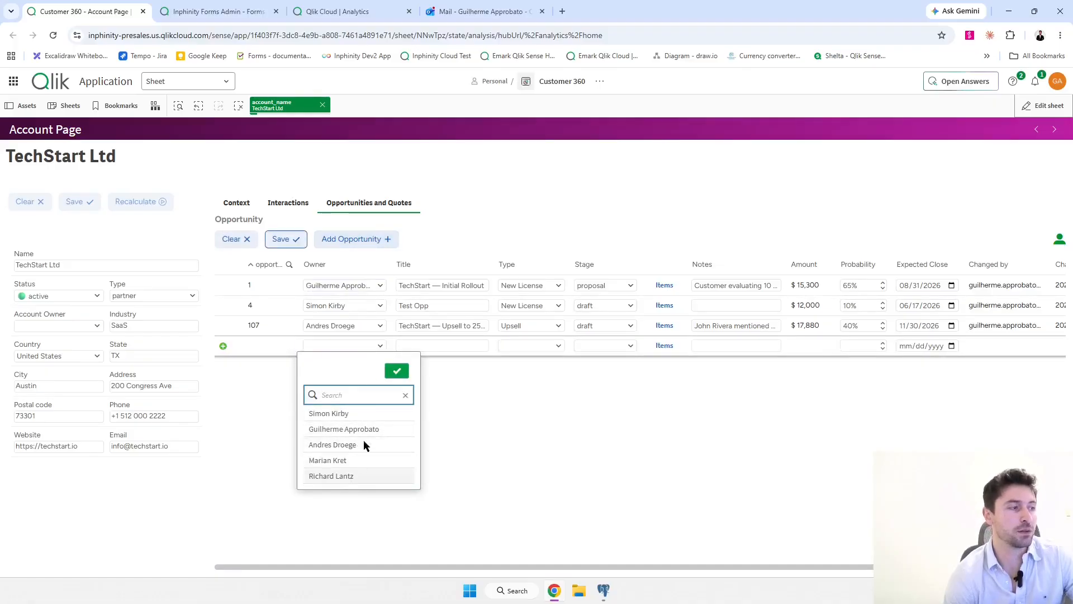
{"action": "left_click", "coordinate": [444, 223]}
{"action": "left_click", "coordinate": [249, 242]}
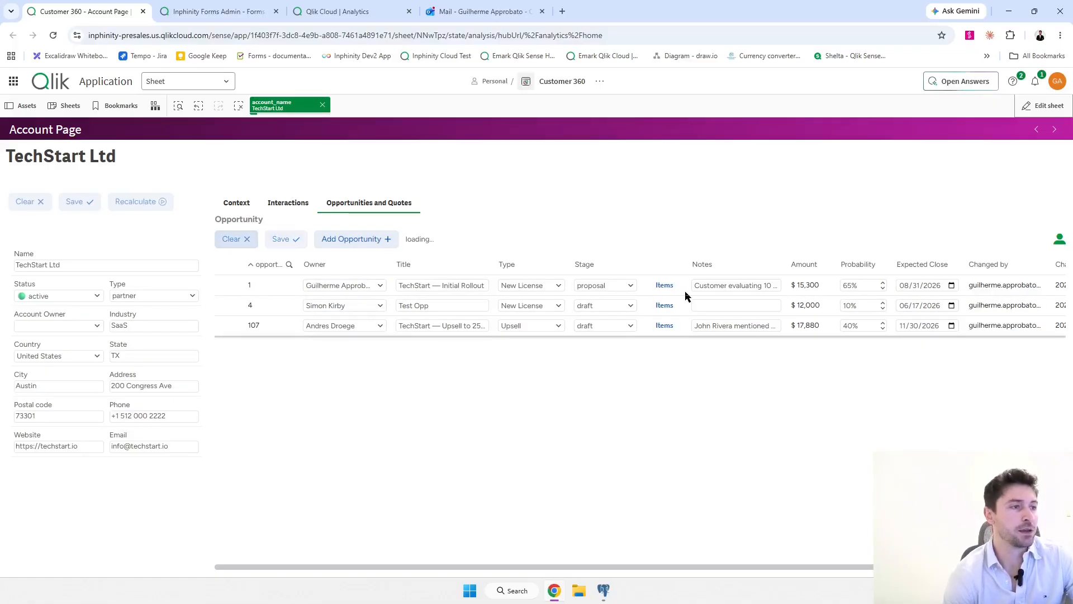
View the items of the TechStart Initial Rollout opportunity and close the item list.
{"action": "left_click", "coordinate": [666, 285]}
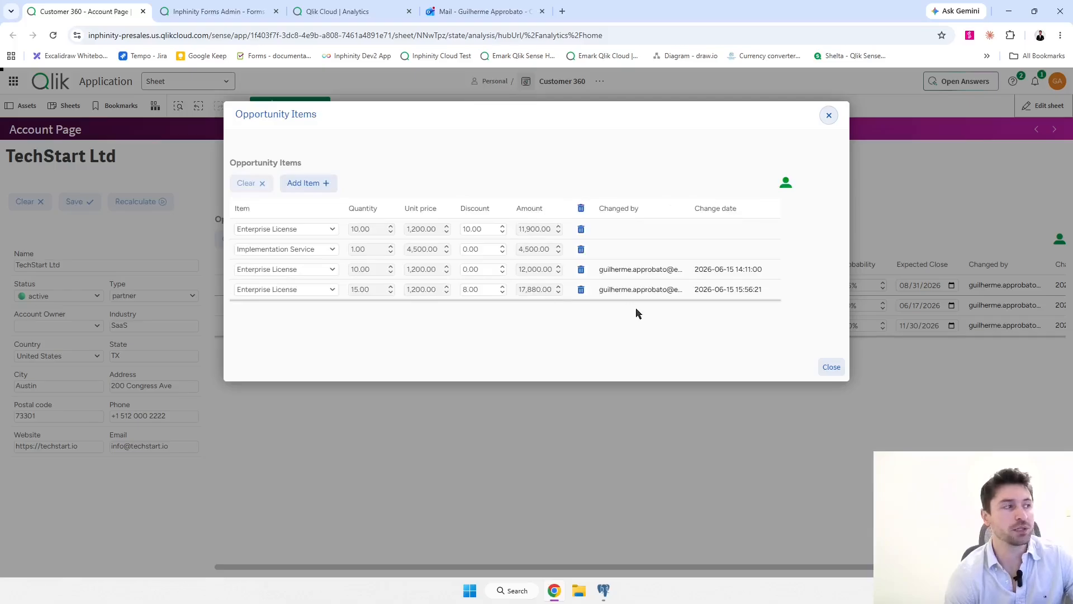
{"action": "left_click", "coordinate": [831, 367]}
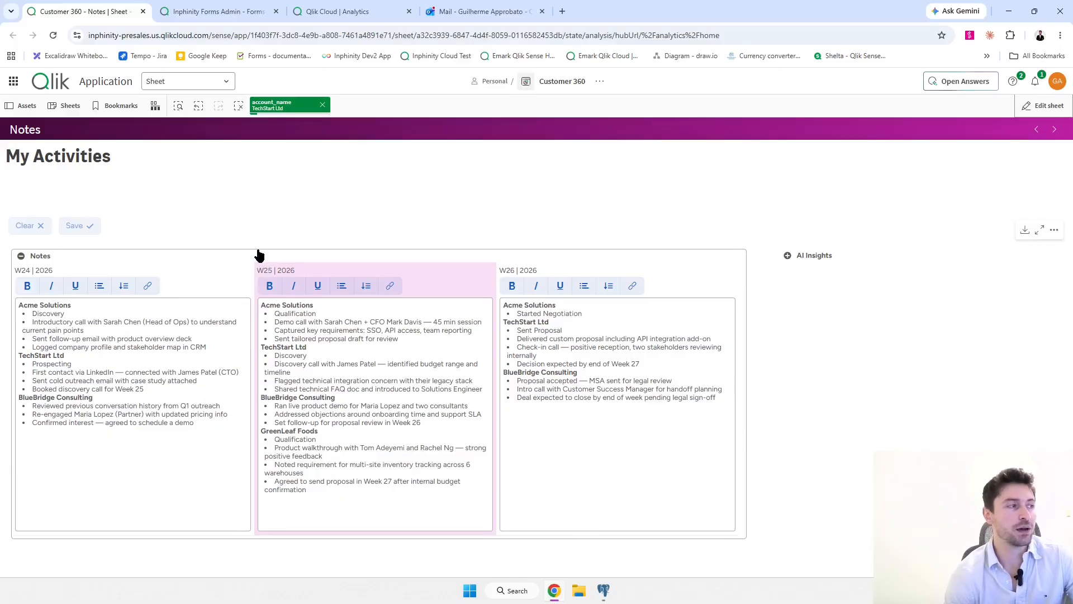
Examine the W25 2026 activity notes and the formatting options for the selected TechStart Ltd heading.
{"action": "left_click_drag", "start_coordinate": [365, 508], "coordinate": [252, 309]}
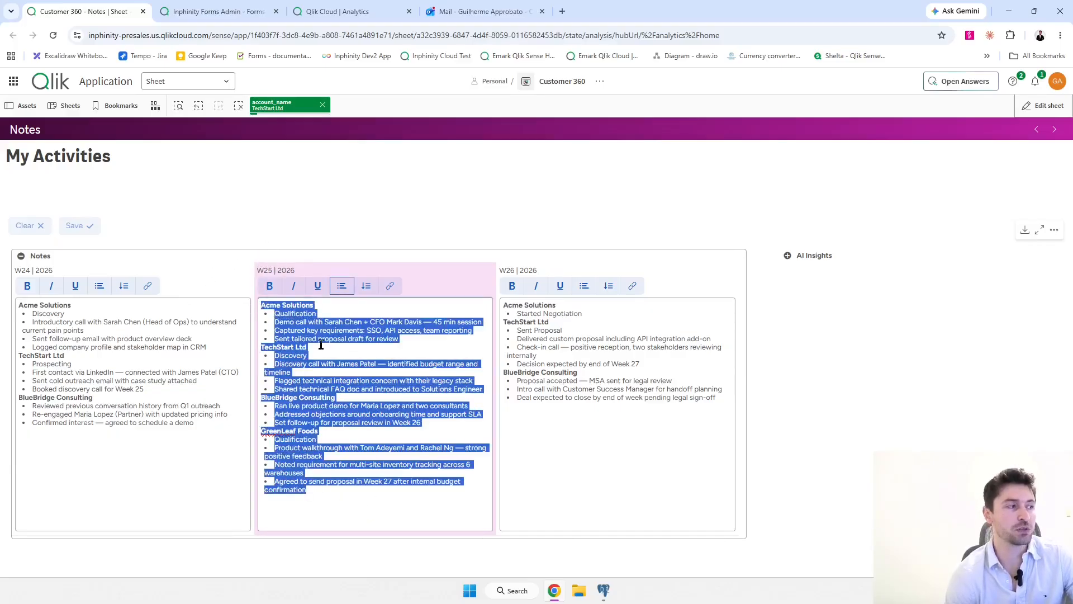
{"action": "left_click", "coordinate": [321, 345]}
{"action": "left_click", "coordinate": [340, 500]}
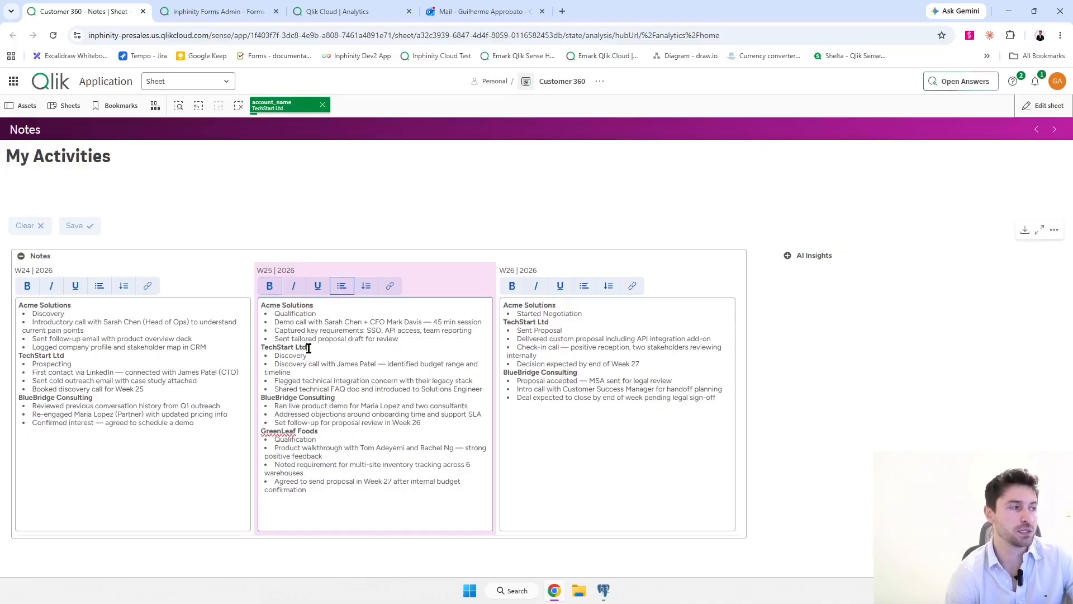
{"action": "left_click_drag", "start_coordinate": [308, 348], "coordinate": [260, 347]}
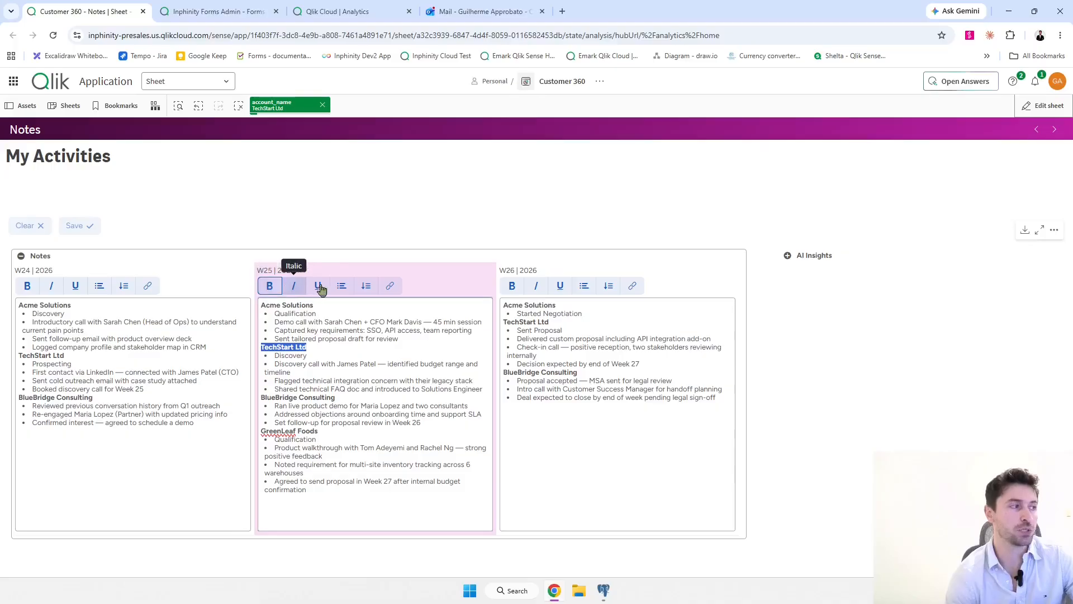
{"action": "left_click", "coordinate": [369, 414]}
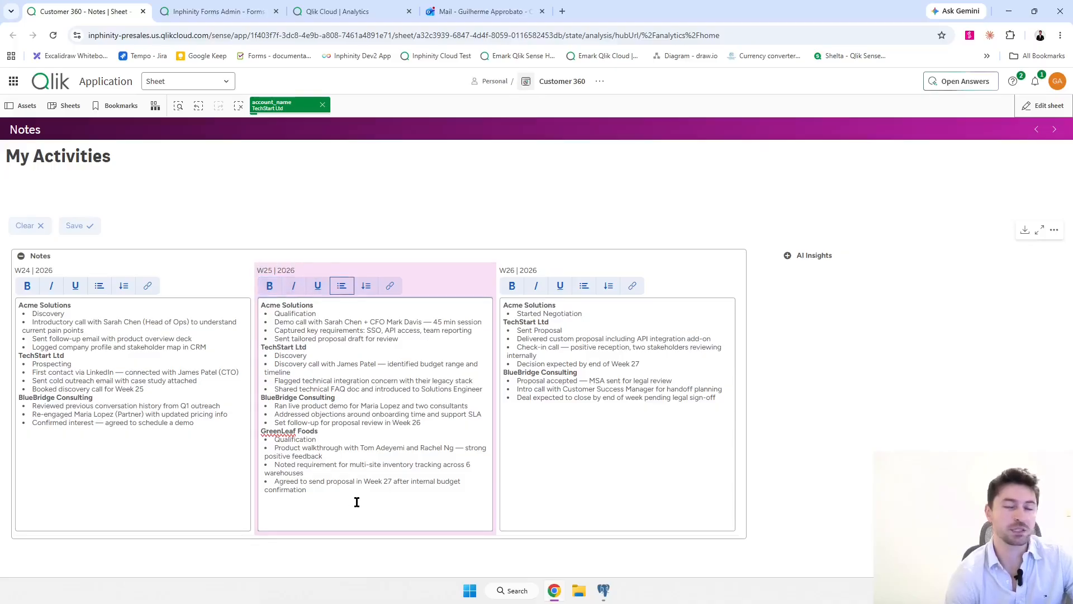